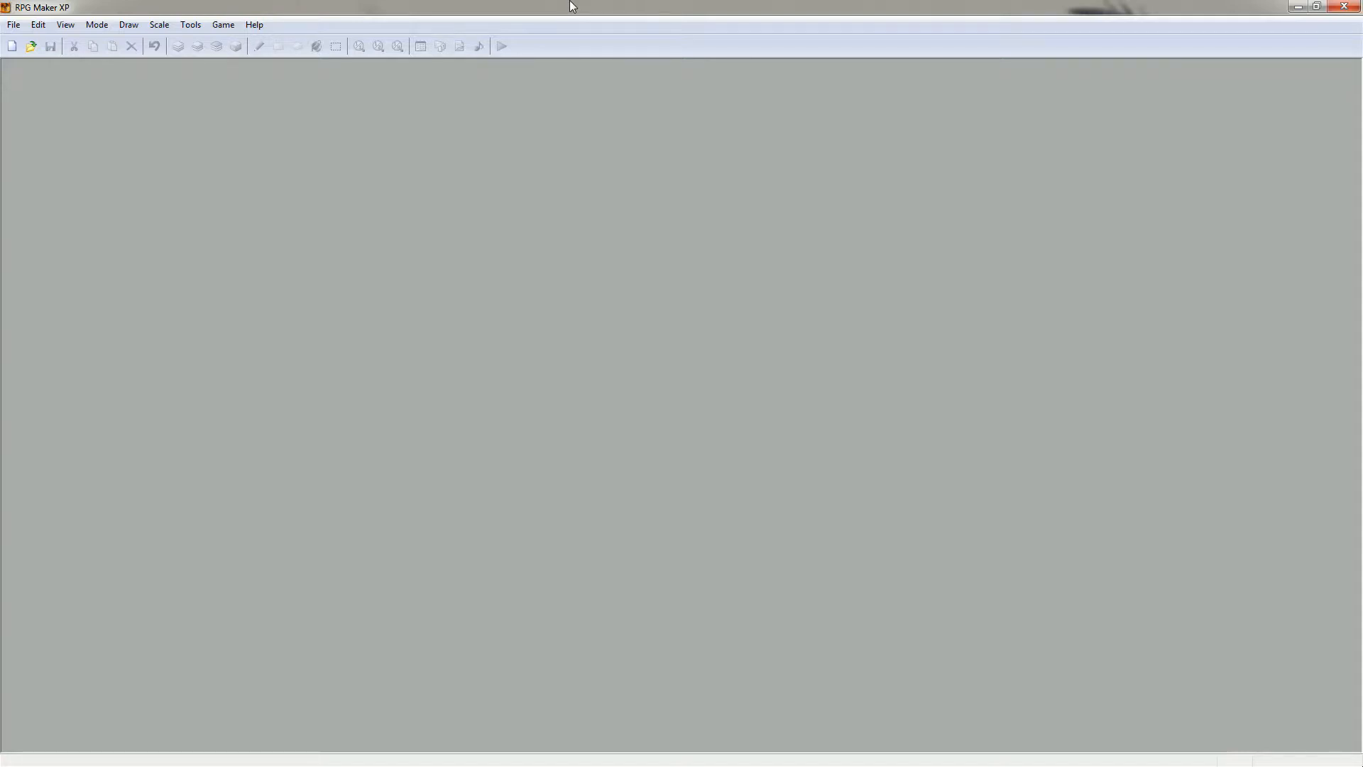
- Create a new project named Telokis
left_click(12, 47)
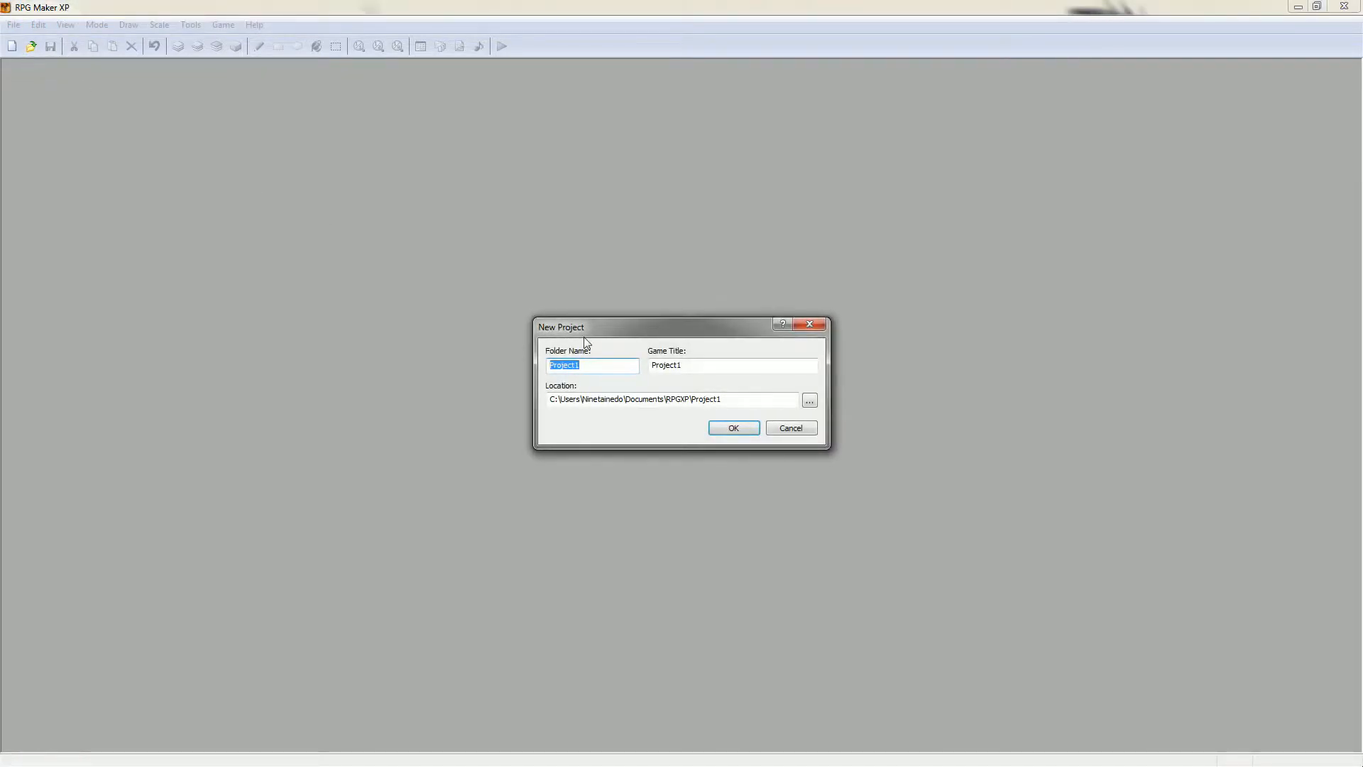
type("P")
key("BackSpace")
type("Telo")
left_click(733, 428)
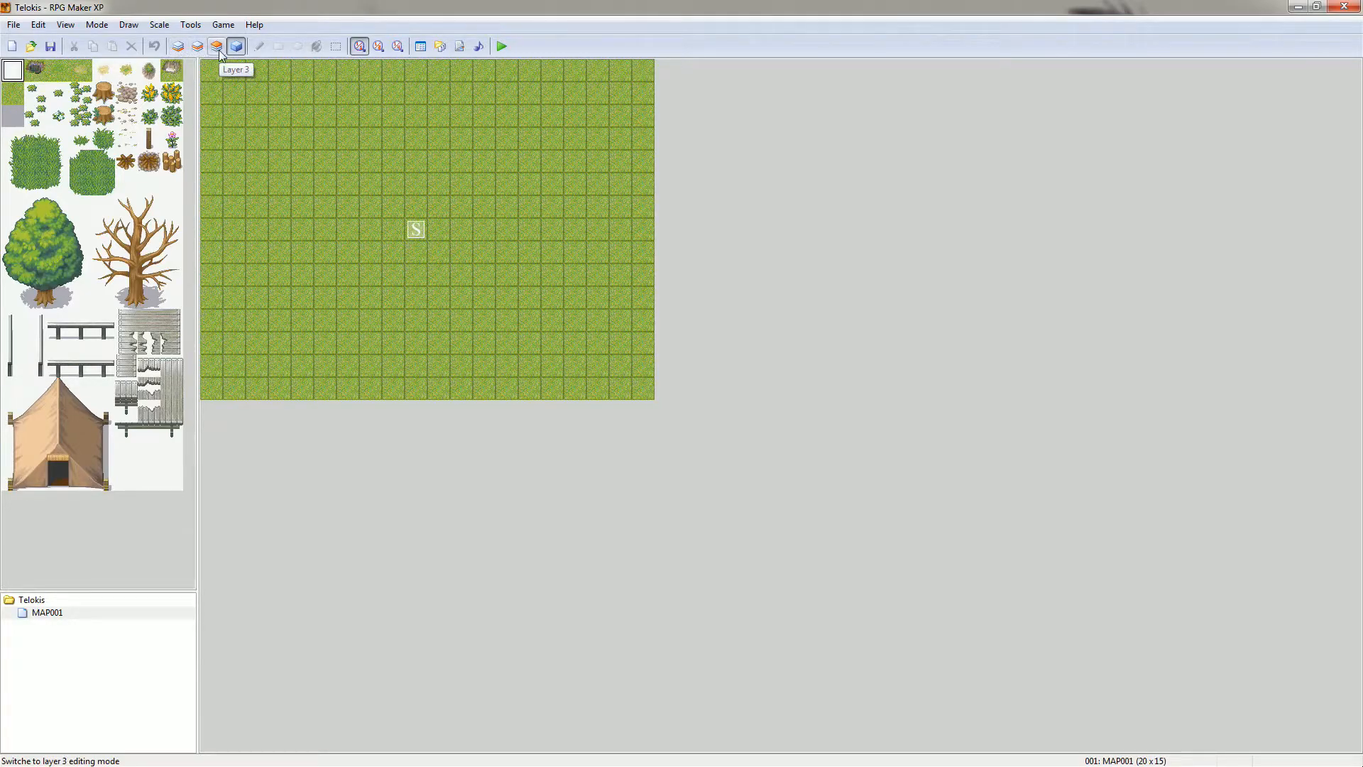
- Switch the map to layer 1 editing after viewing how layer 2 is displayed
left_click(178, 47)
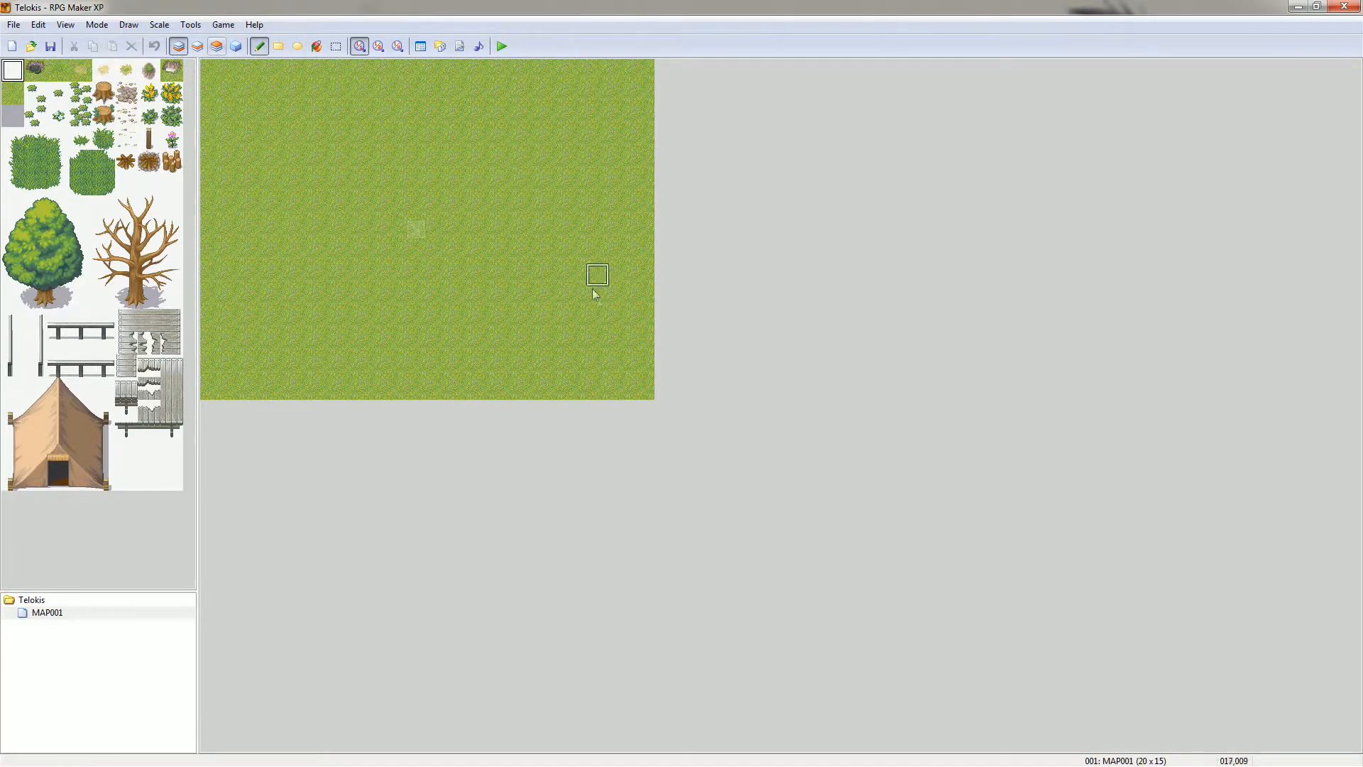
left_click(197, 46)
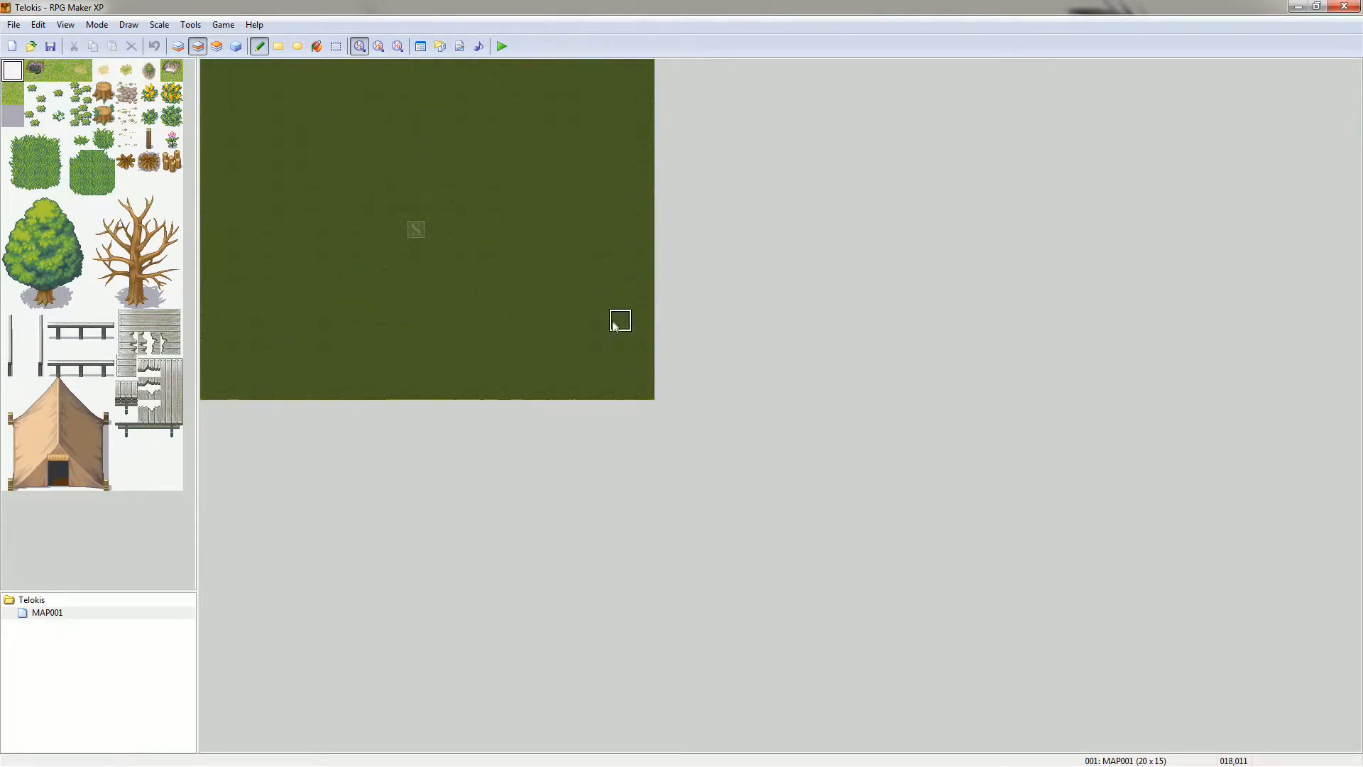
left_click(179, 47)
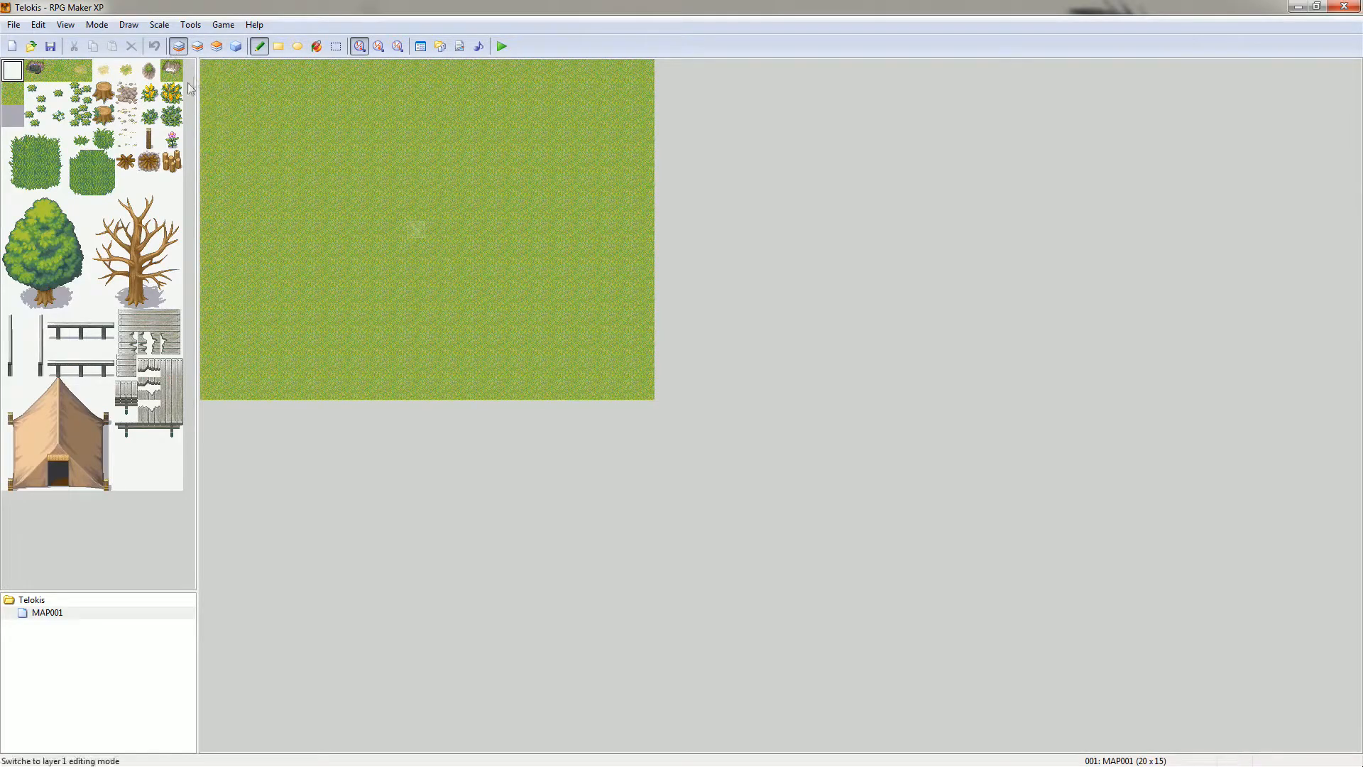
- Draw freehand sand patches on the upper half of the map with the Pencil
left_click(80, 75)
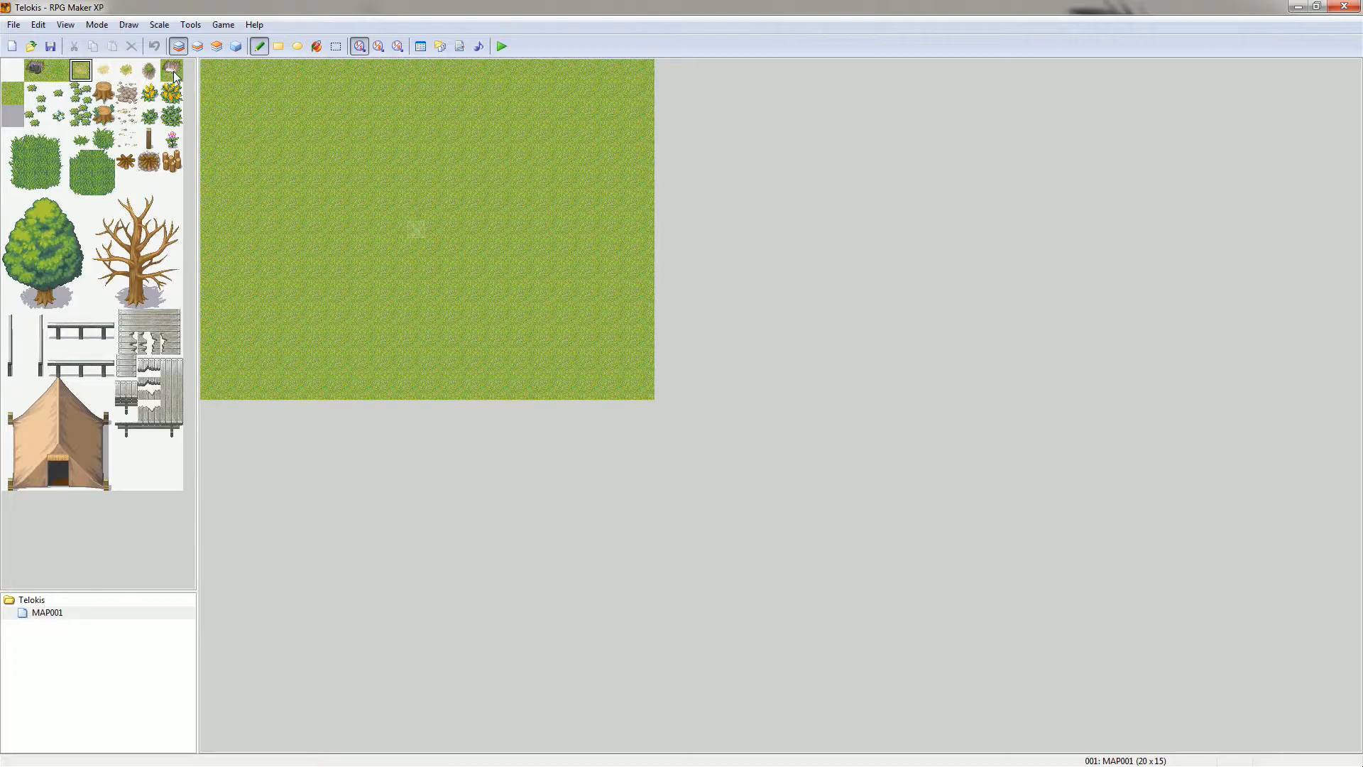
mouse_move(332, 136)
left_mouse_down()
mouse_move(322, 116)
mouse_move(284, 174)
mouse_move(280, 246)
mouse_move(355, 204)
mouse_move(392, 250)
mouse_move(351, 185)
mouse_move(285, 241)
mouse_move(304, 258)
left_mouse_up()
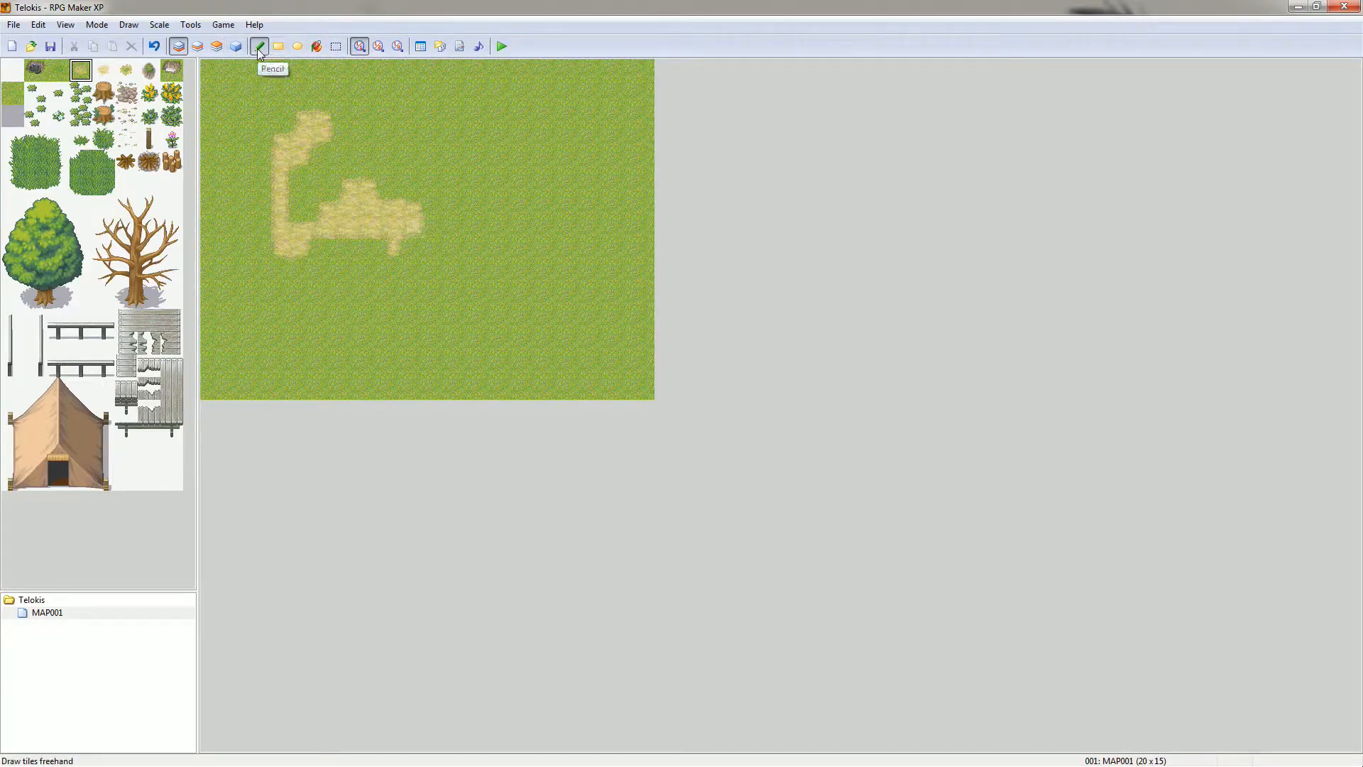
left_click(418, 114)
left_click(488, 138)
left_click(489, 235)
left_click(557, 183)
- Draw a large sand rectangle across most of the map and a sand ellipse near its southern edge
left_click(278, 46)
mouse_move(235, 93)
left_mouse_down()
mouse_move(328, 177)
mouse_move(529, 289)
mouse_move(540, 256)
mouse_move(600, 376)
mouse_move(603, 298)
left_mouse_up()
left_click(297, 46)
left_click_drag(326, 316, 527, 337)
- Flood-fill the remaining grass with sand and refill the whole map with the plain grass tile
left_click(316, 46)
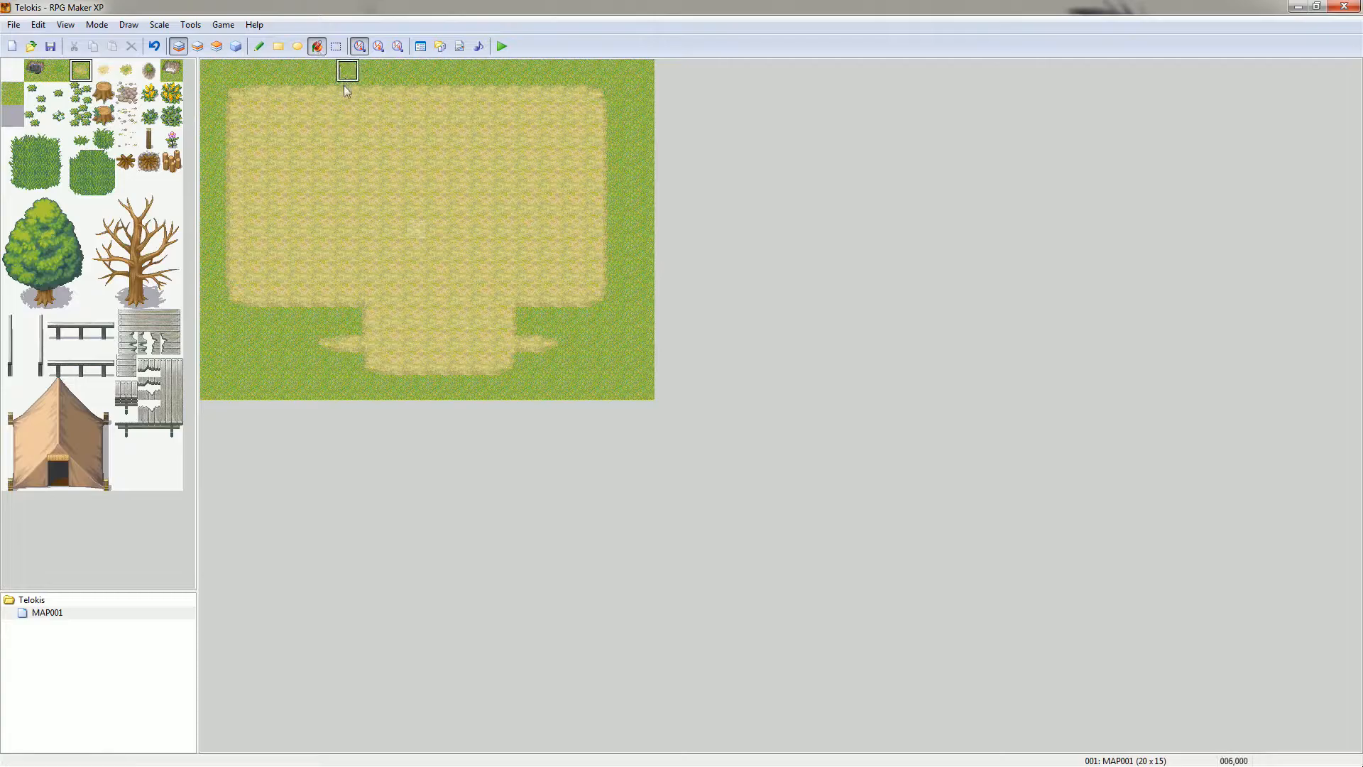
left_click(370, 71)
left_click(13, 93)
left_click(387, 138)
- Try to delete a rectangular selection of grass tiles in the northwest part of the map
left_click(337, 46)
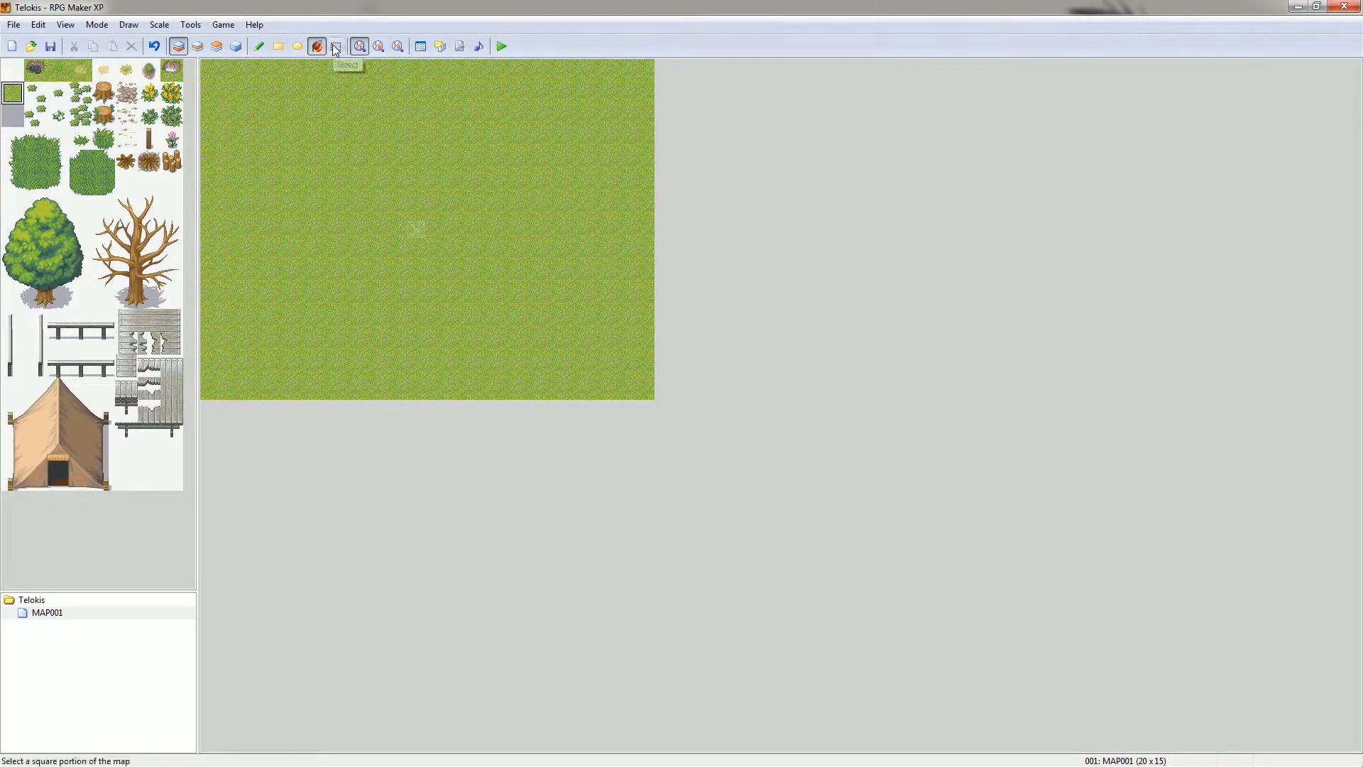
mouse_move(280, 139)
left_mouse_down()
mouse_move(460, 261)
mouse_move(409, 220)
mouse_move(496, 209)
mouse_move(490, 333)
mouse_move(386, 216)
mouse_move(392, 186)
left_mouse_up()
key("Delete")
- Draw a sand path with the Pencil from the southern edge to the northern and eastern edges, with a sand clearing west of its bend
left_click(264, 51)
left_click(80, 70)
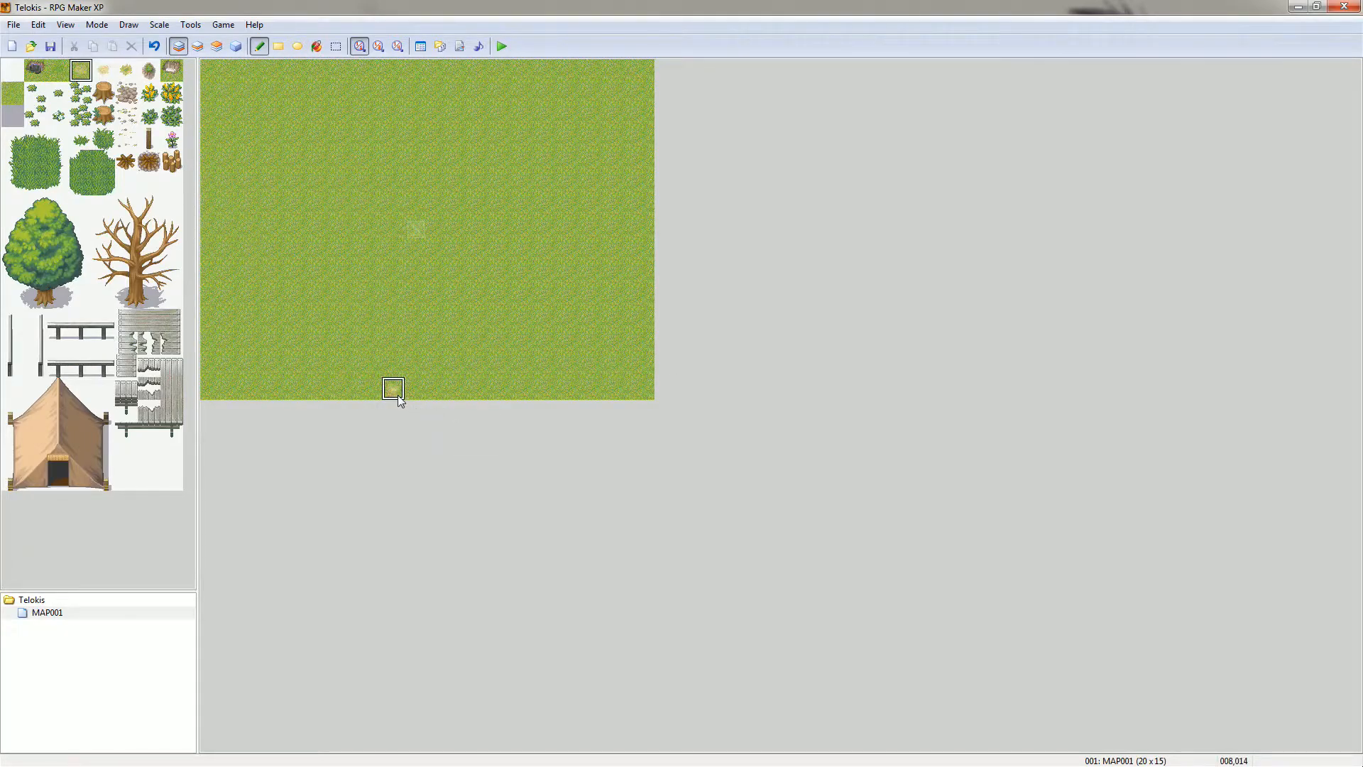
mouse_move(398, 391)
left_mouse_down()
mouse_move(396, 317)
mouse_move(468, 291)
mouse_move(471, 218)
left_mouse_up()
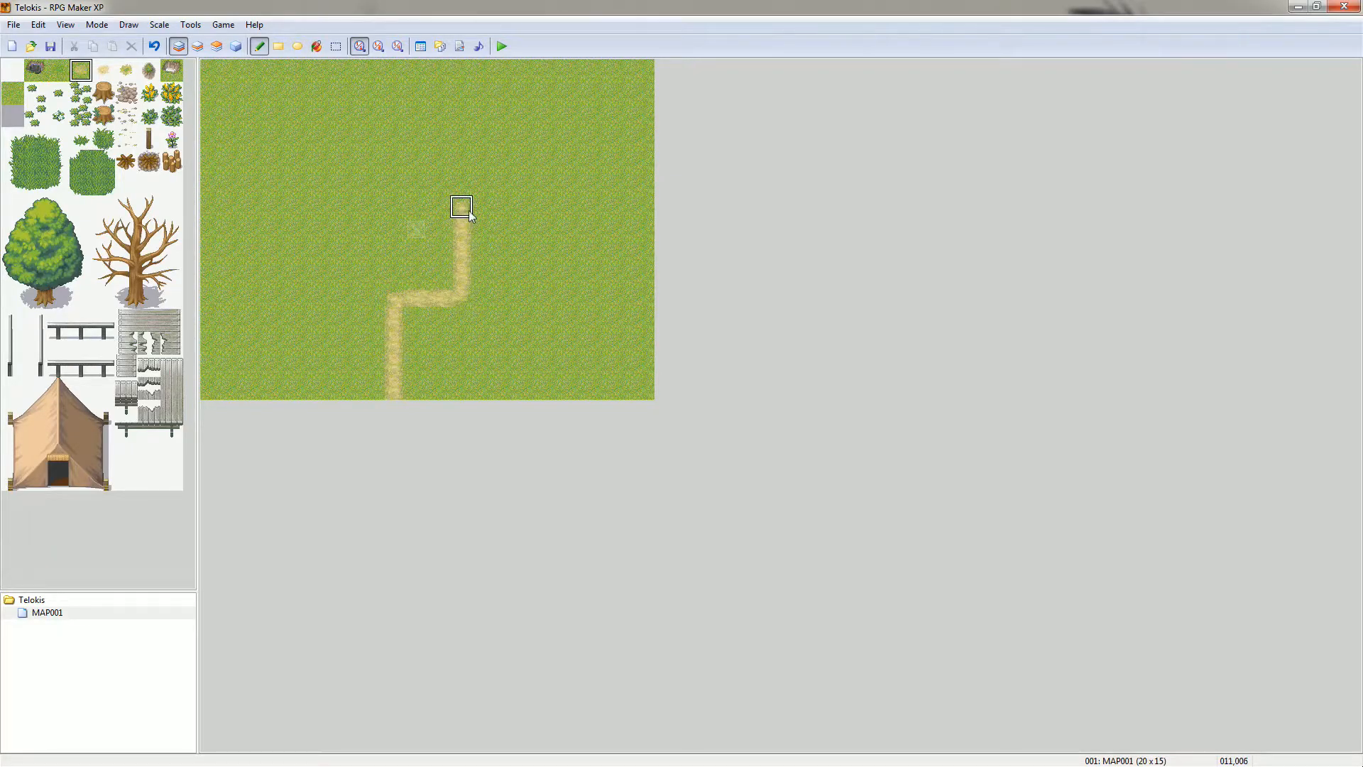
left_click_drag(461, 218, 464, 164)
mouse_move(392, 297)
left_mouse_down()
mouse_move(323, 297)
mouse_move(325, 230)
mouse_move(350, 274)
mouse_move(347, 228)
mouse_move(348, 274)
mouse_move(328, 231)
left_mouse_up()
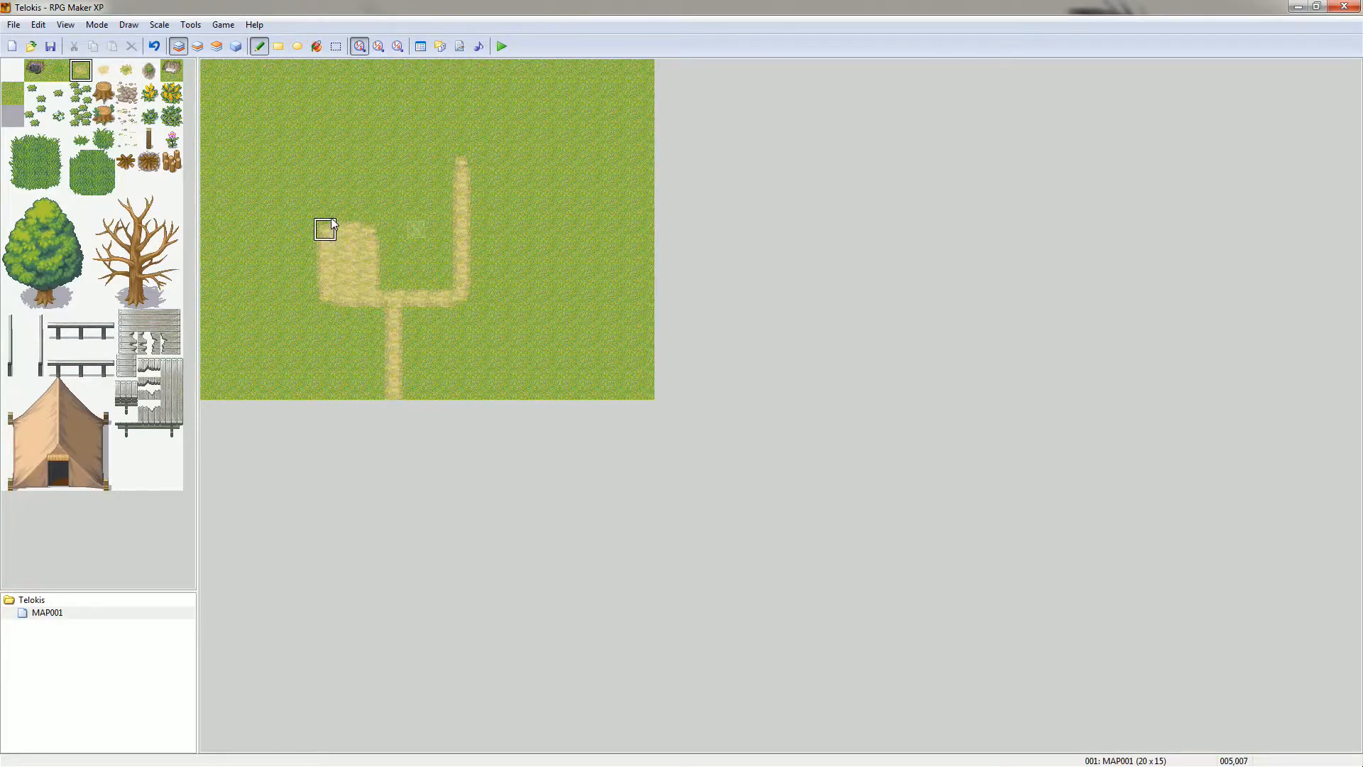
mouse_move(462, 158)
left_mouse_down()
mouse_move(643, 167)
mouse_move(572, 113)
mouse_move(572, 67)
left_mouse_up()
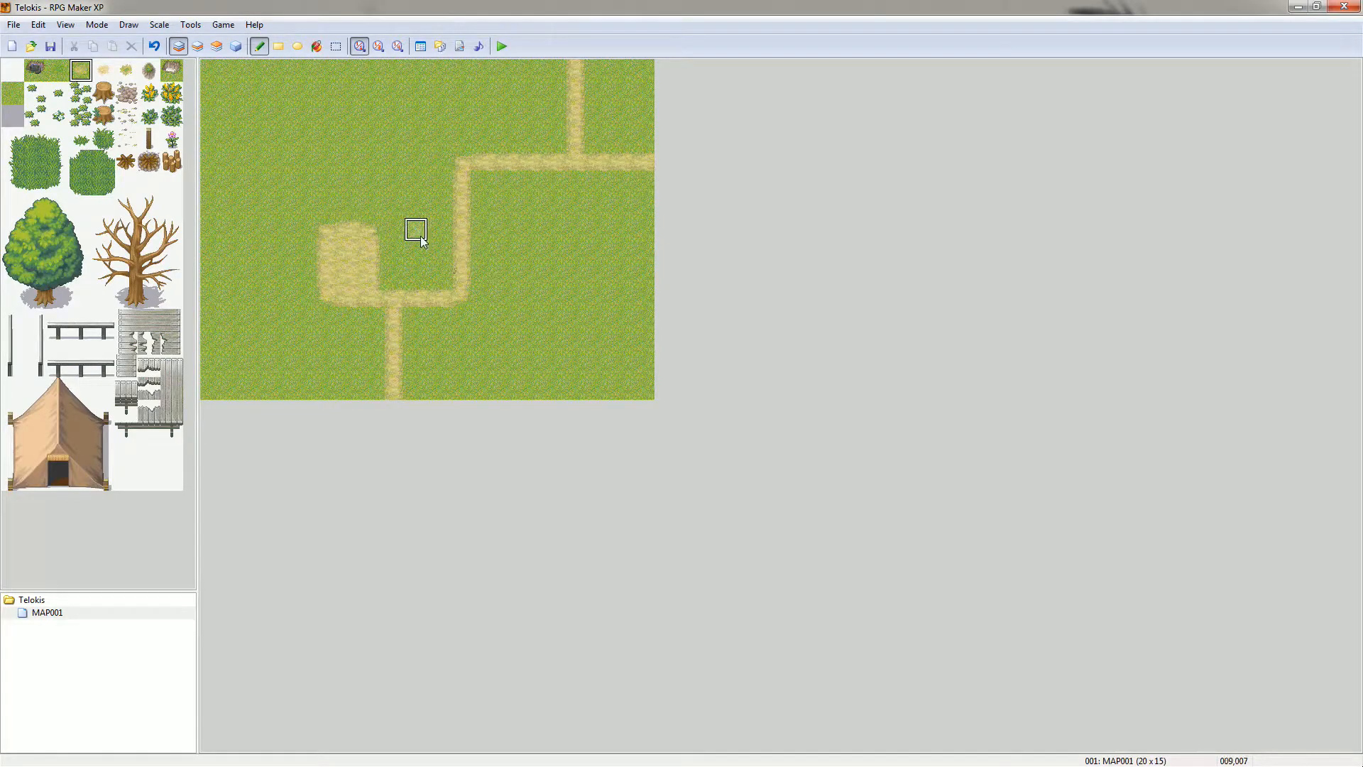
- Draw a small rock-edged dark water pond in the southeast and a water strip along the map's western edge
left_click(35, 70)
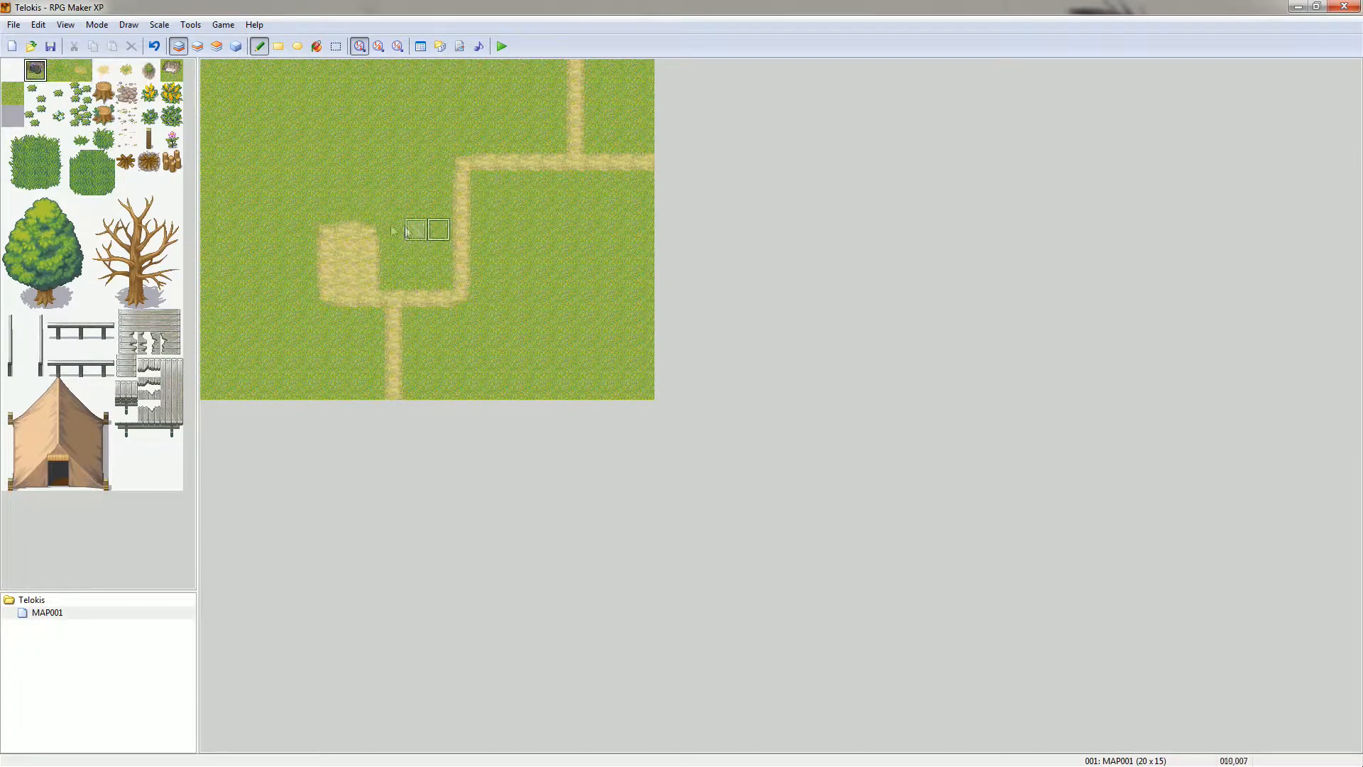
mouse_move(575, 318)
left_mouse_down()
mouse_move(572, 298)
mouse_move(552, 357)
mouse_move(620, 320)
mouse_move(582, 337)
left_mouse_up()
left_click(617, 365)
mouse_move(234, 92)
left_mouse_down()
mouse_move(231, 70)
mouse_move(235, 107)
mouse_move(213, 94)
mouse_move(211, 383)
mouse_move(215, 302)
mouse_move(253, 334)
mouse_move(256, 390)
mouse_move(228, 341)
mouse_move(237, 397)
left_mouse_up()
- Draw dark grass patches north of the clearing, east of the path and west of the pond
left_click(59, 70)
mouse_move(377, 147)
left_mouse_down()
mouse_move(379, 115)
mouse_move(320, 133)
mouse_move(376, 94)
mouse_move(360, 112)
left_mouse_up()
mouse_move(532, 223)
left_mouse_down()
mouse_move(551, 228)
mouse_move(566, 206)
left_mouse_up()
left_click_drag(514, 314, 480, 351)
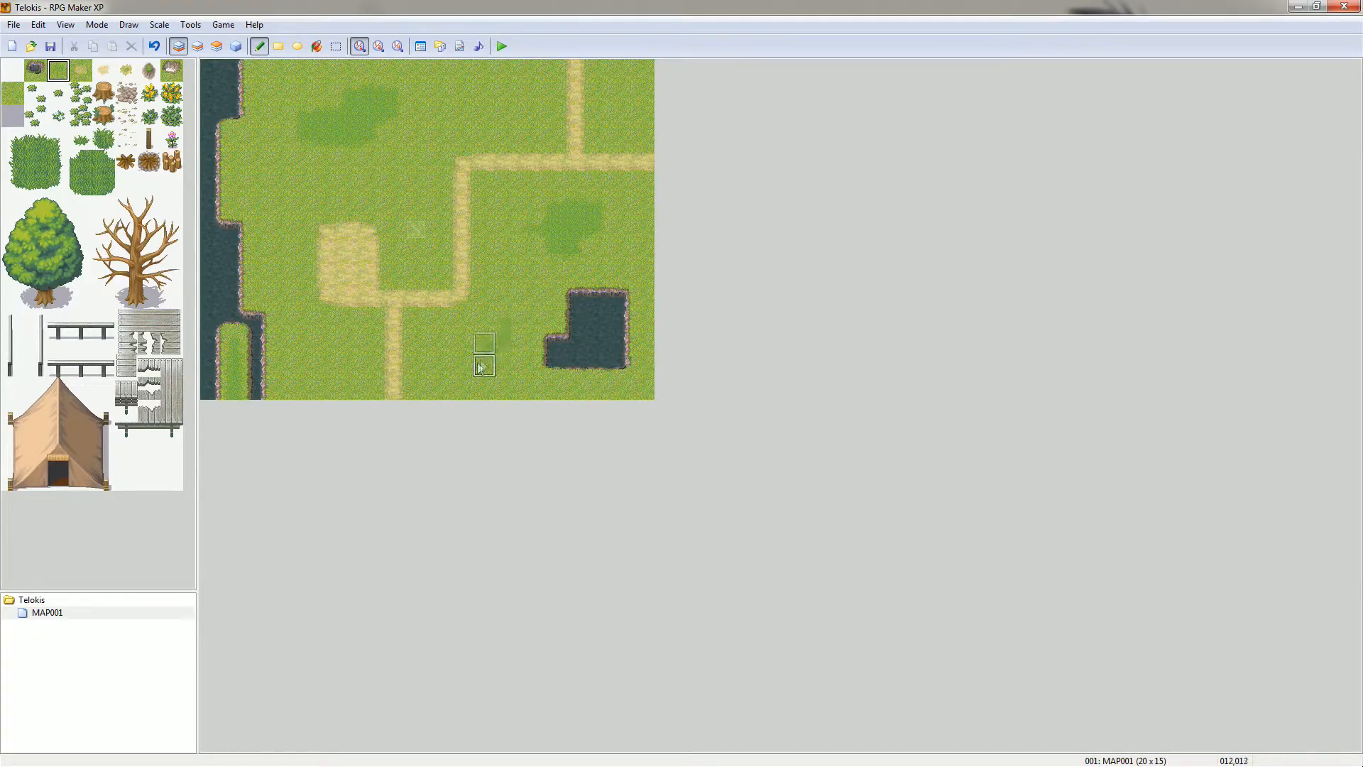
left_click(148, 69)
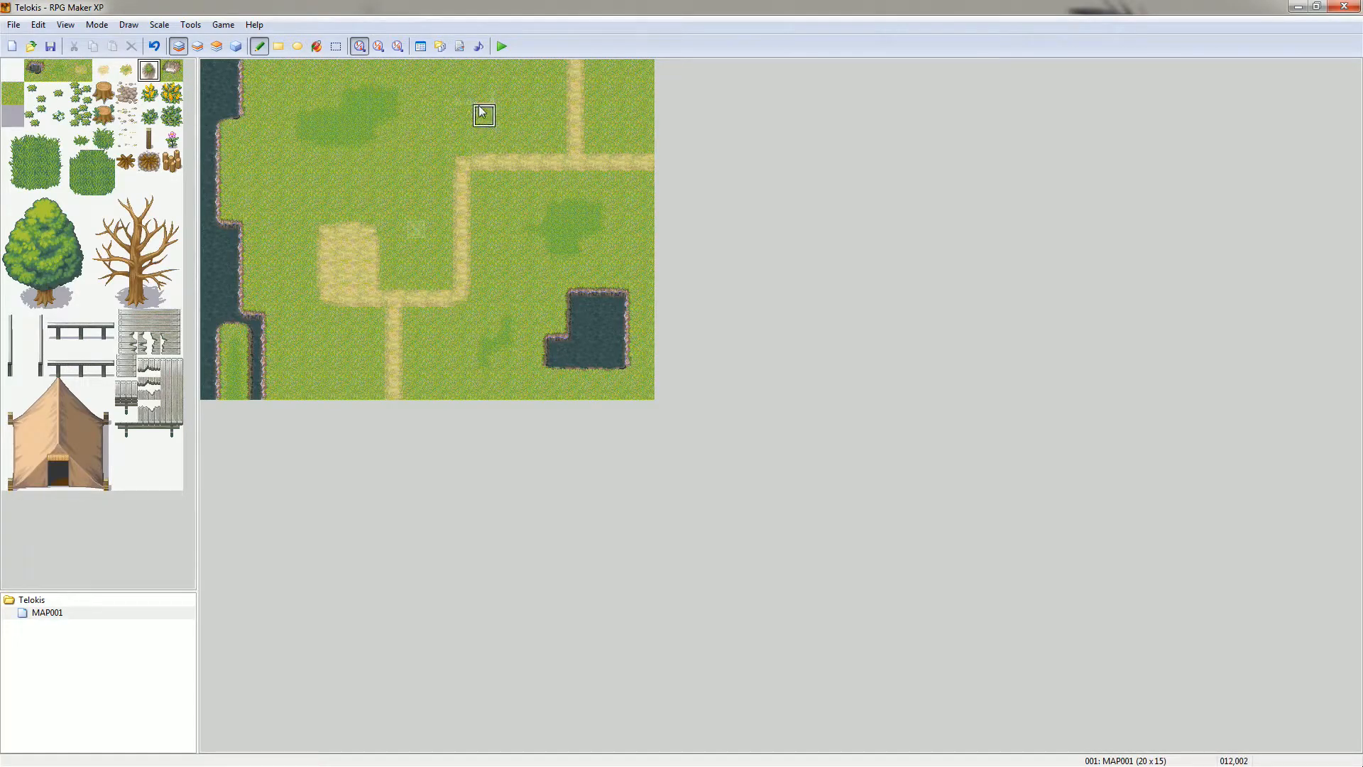
left_click(172, 70)
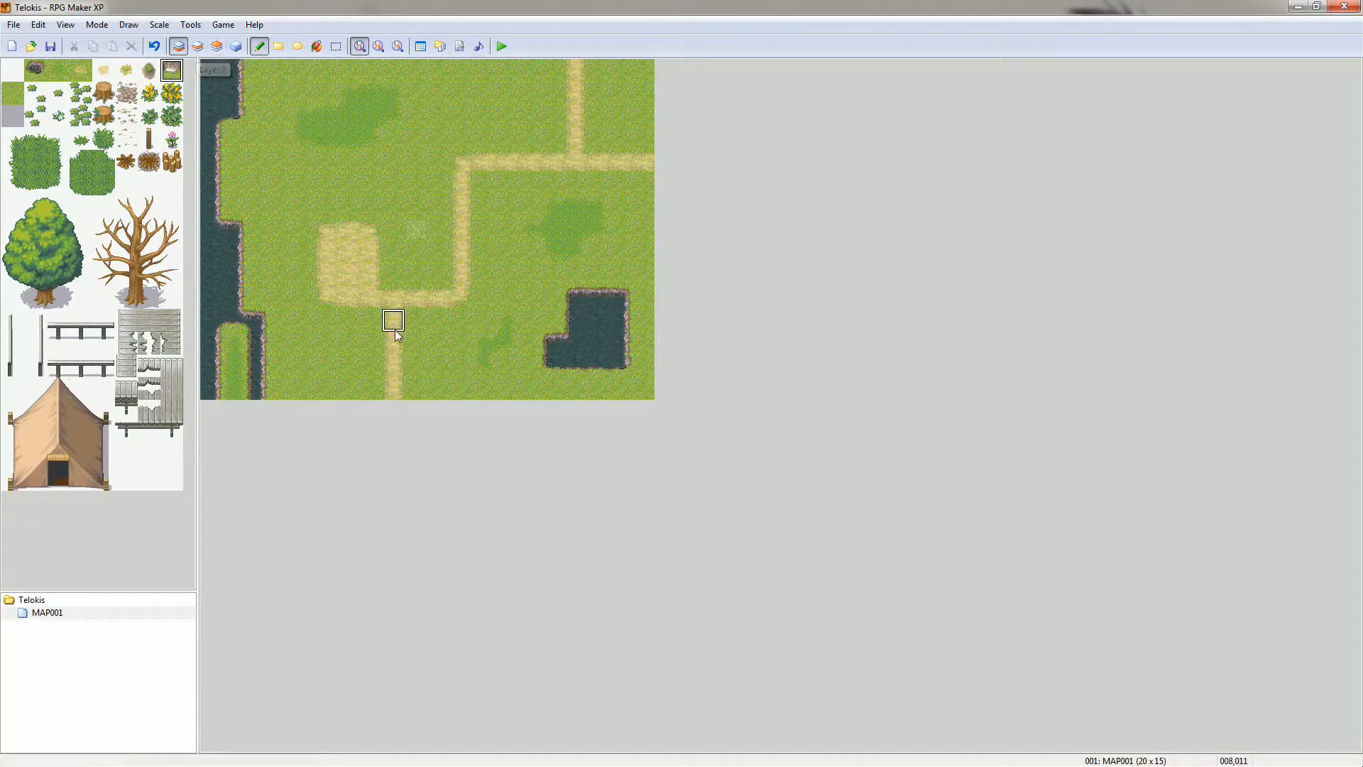
- On layer 2, place a campfire wood pile on the sand clearing and two pink flowers on the eastern grass
left_click(202, 49)
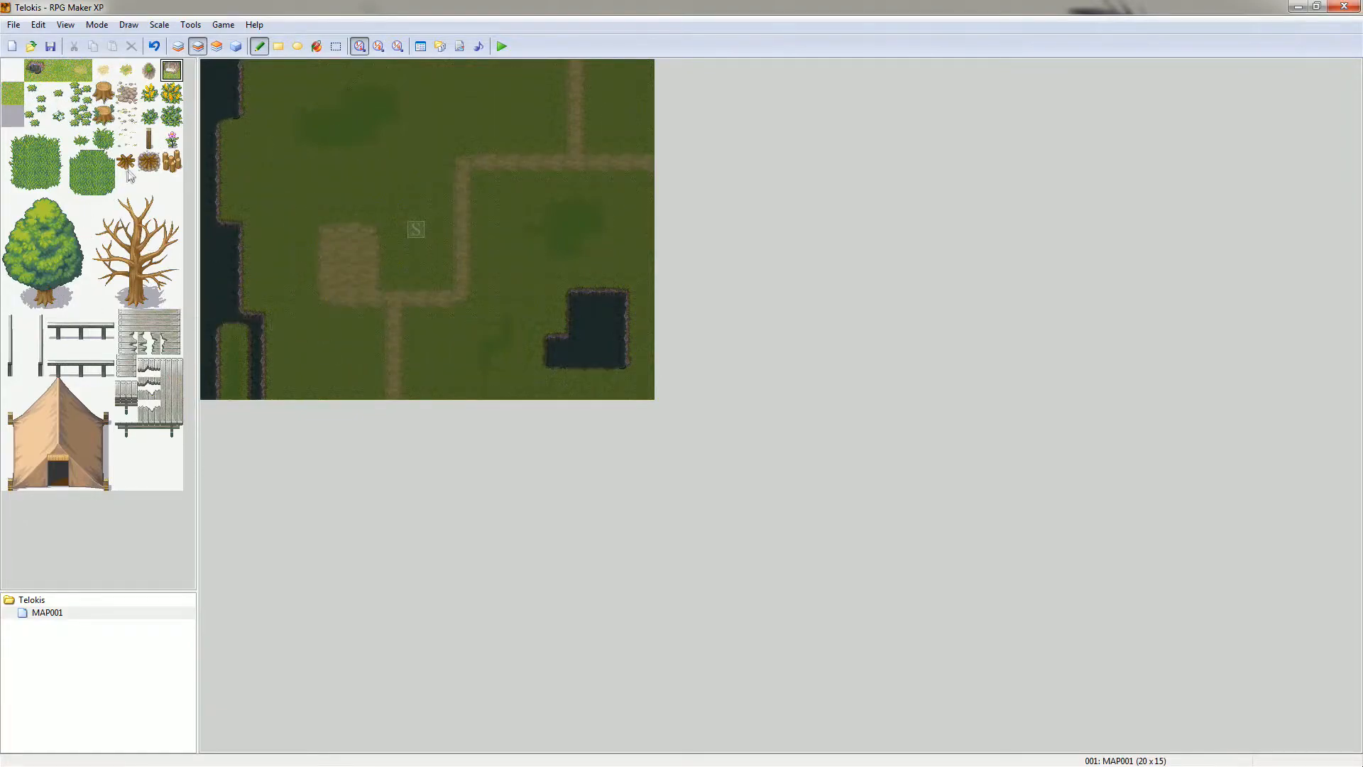
left_click(149, 161)
left_click(347, 275)
left_click(172, 138)
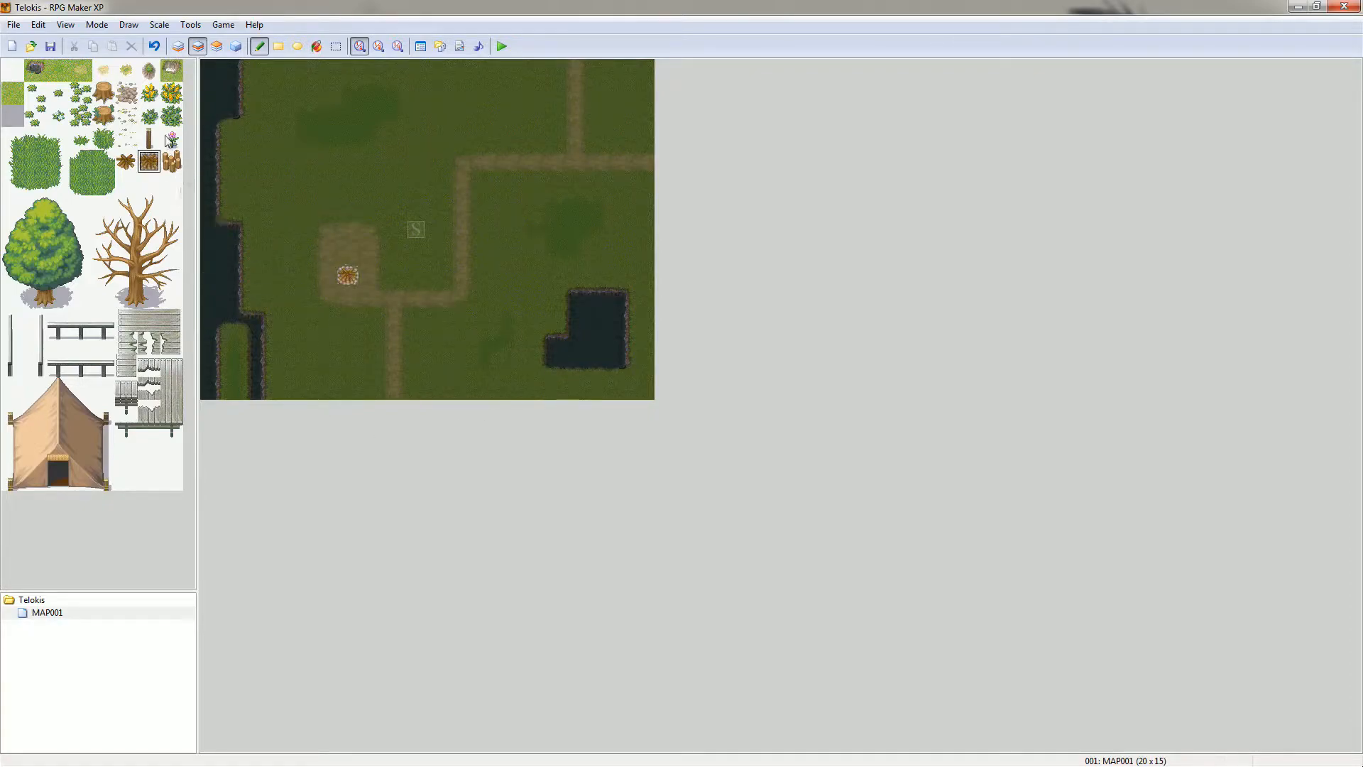
left_click(507, 207)
left_click(598, 228)
- Scatter small plant tufts around the northern and southern grass and place a white-flowered sprig near the western water
left_click(83, 95)
left_click(529, 274)
left_click(302, 365)
left_click(58, 116)
left_click(257, 160)
left_click(36, 116)
left_click(484, 92)
left_click(35, 93)
left_click(622, 92)
- Place a tree stump west of the pond, and a pebble pile and a leafy bush near the eastern pink flower
left_click(103, 116)
left_click(530, 320)
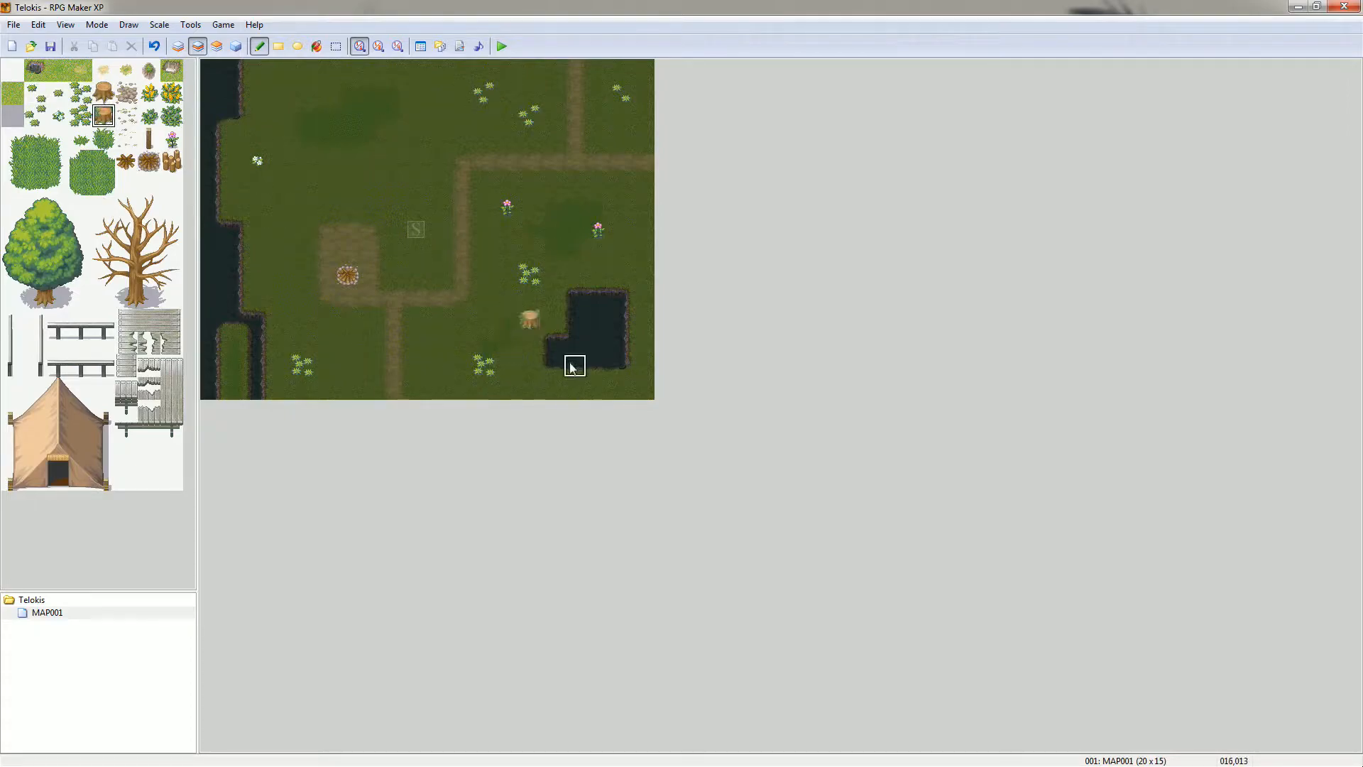
left_click(126, 93)
left_click(603, 198)
left_click(172, 116)
left_click(552, 229)
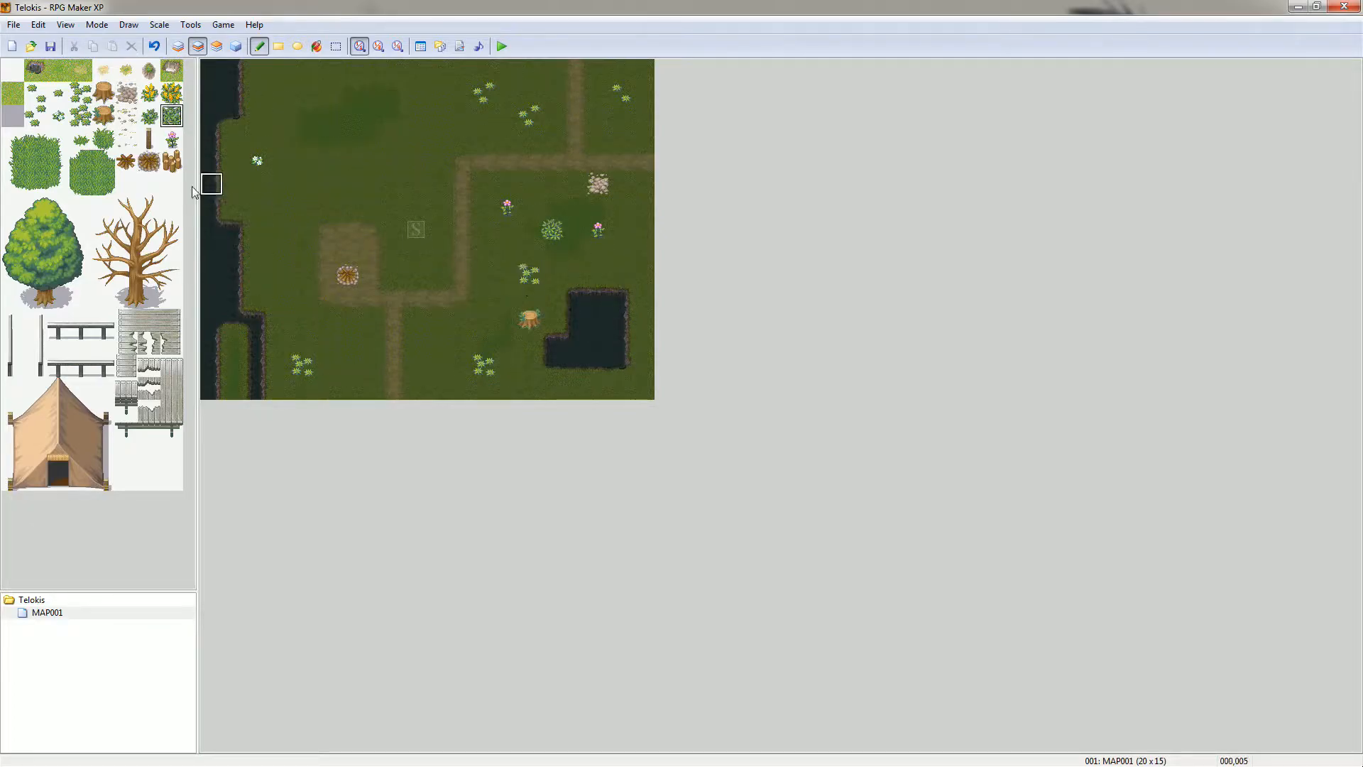
- Place the full green tree on layer 2 between the sand clearing and the path
left_click_drag(12, 210, 84, 299)
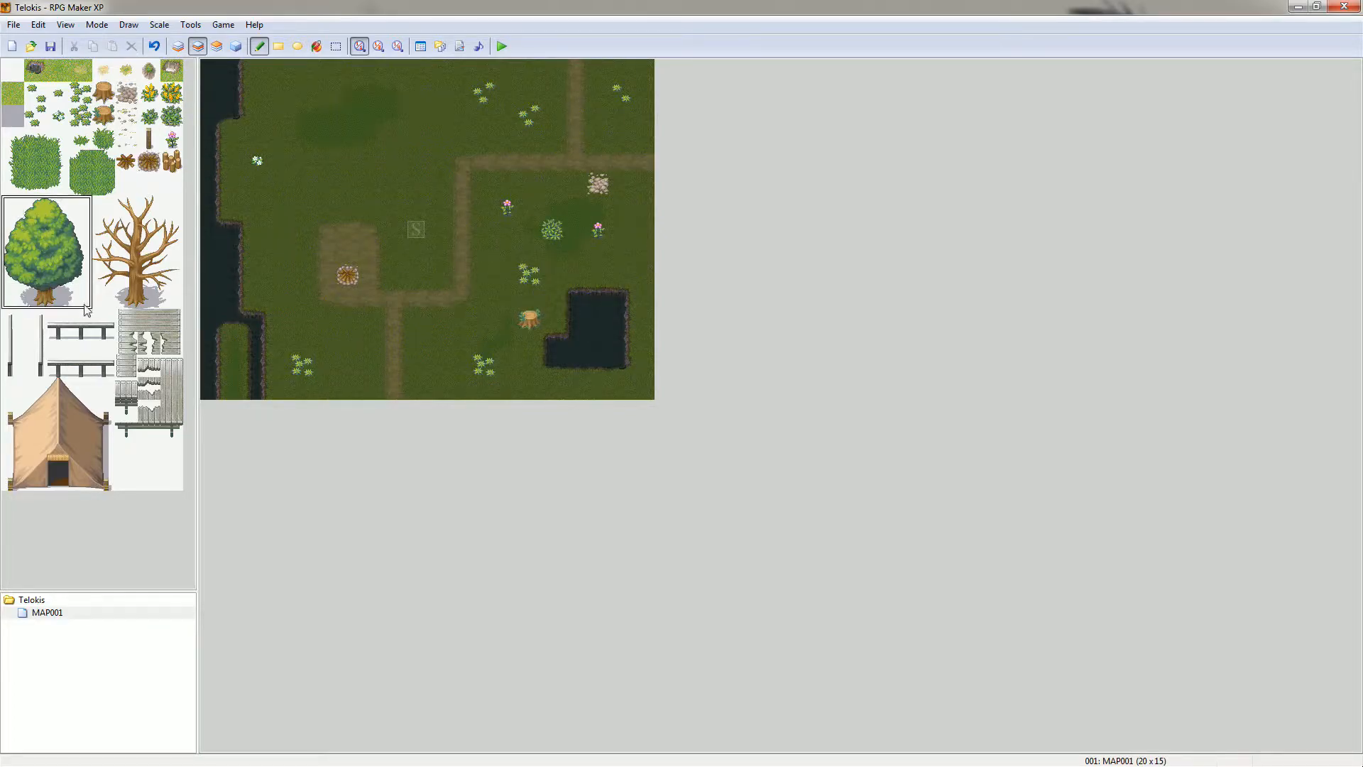
left_click(86, 203)
left_click_drag(12, 203, 85, 302)
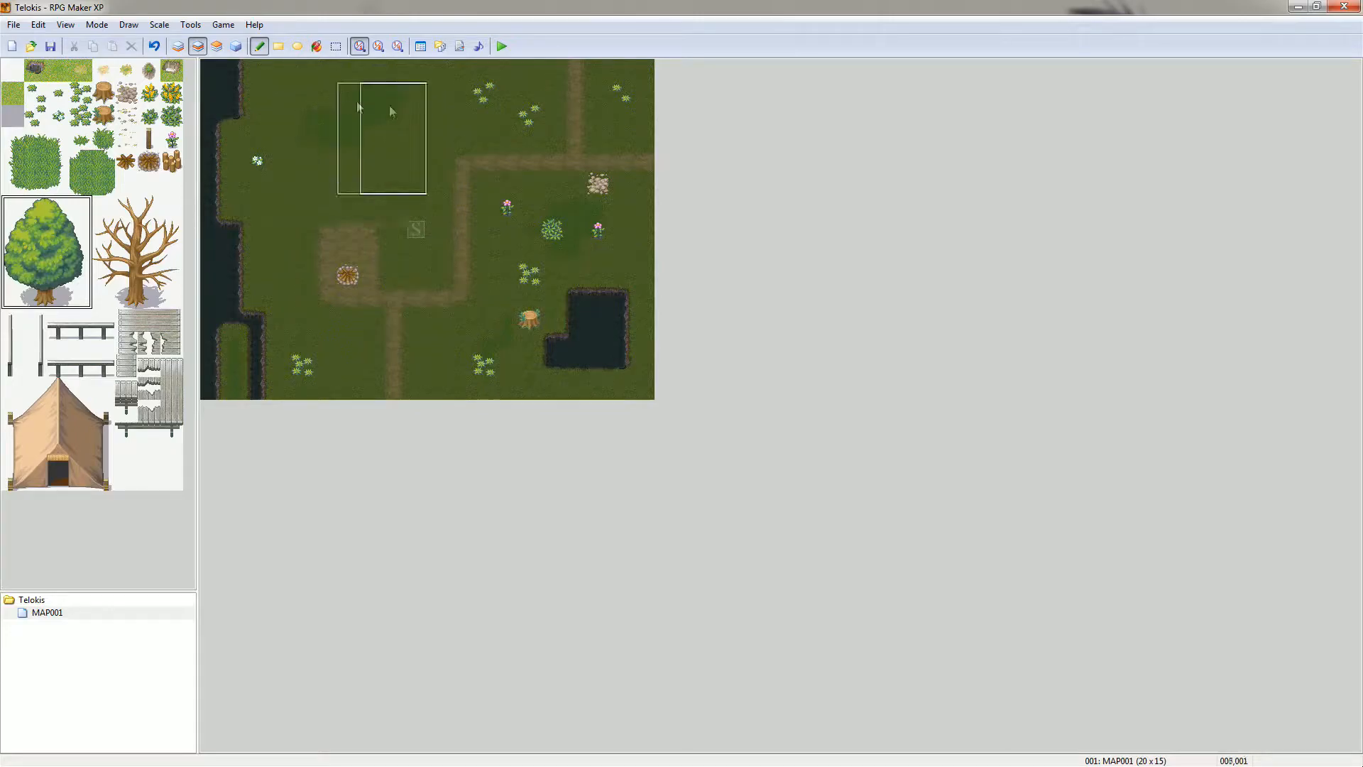
left_click(395, 191)
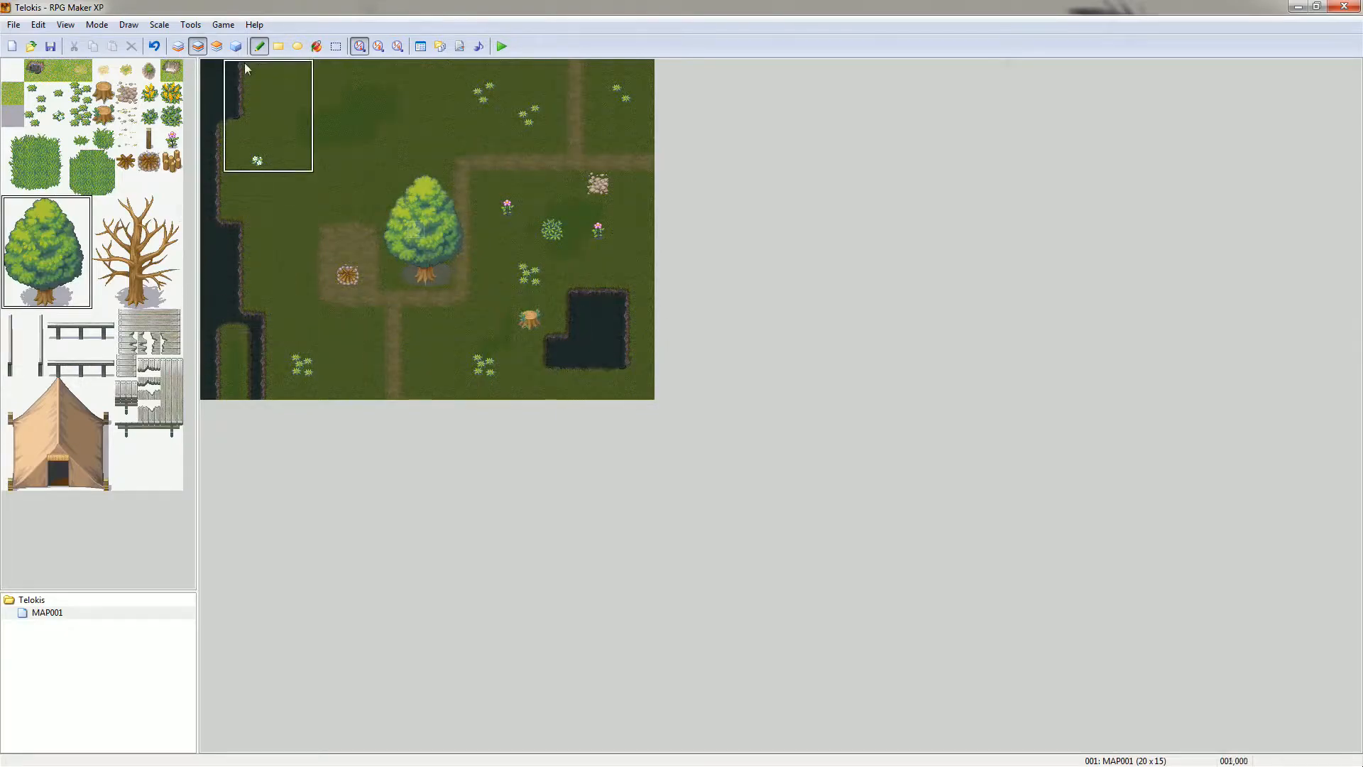
- Place the tent on layer 2 so that its entrance meets the northern edge of the sand clearing
left_click_drag(11, 390, 106, 494)
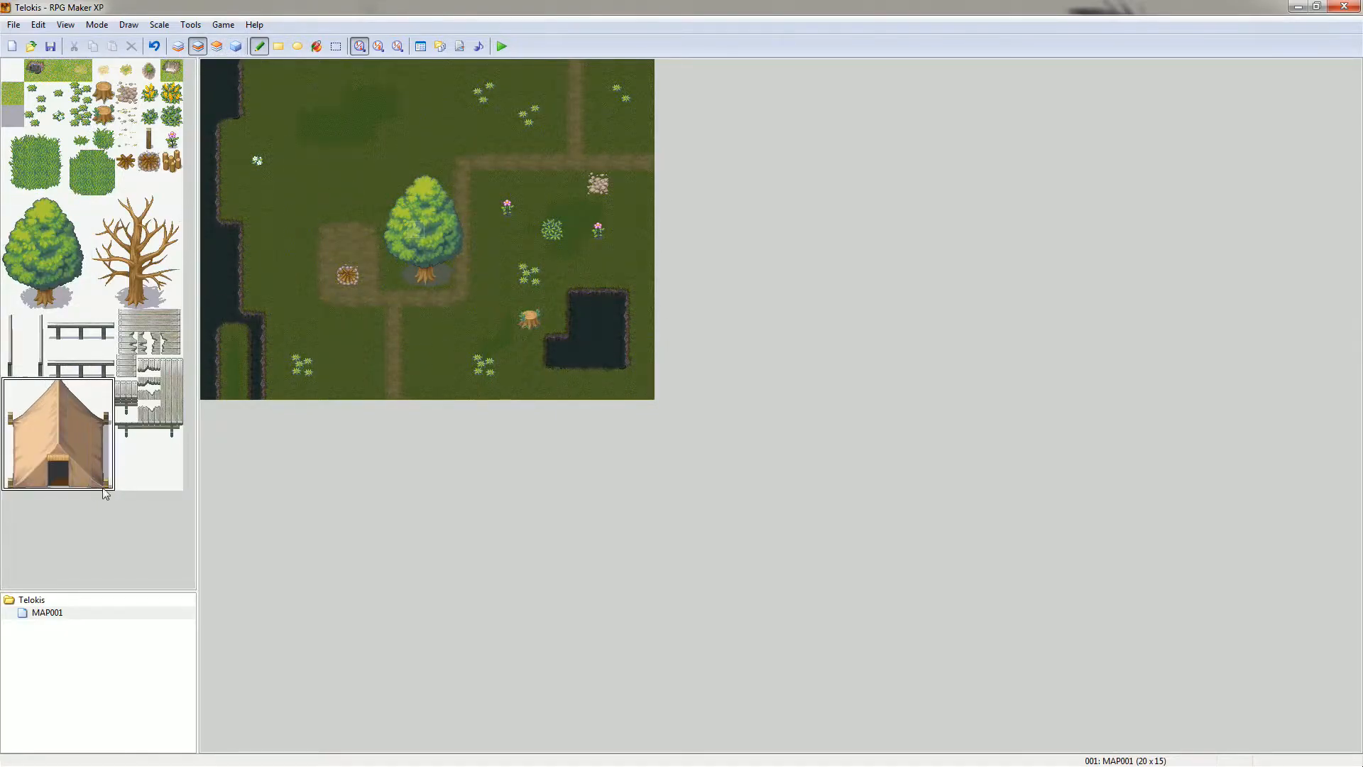
left_click(298, 112)
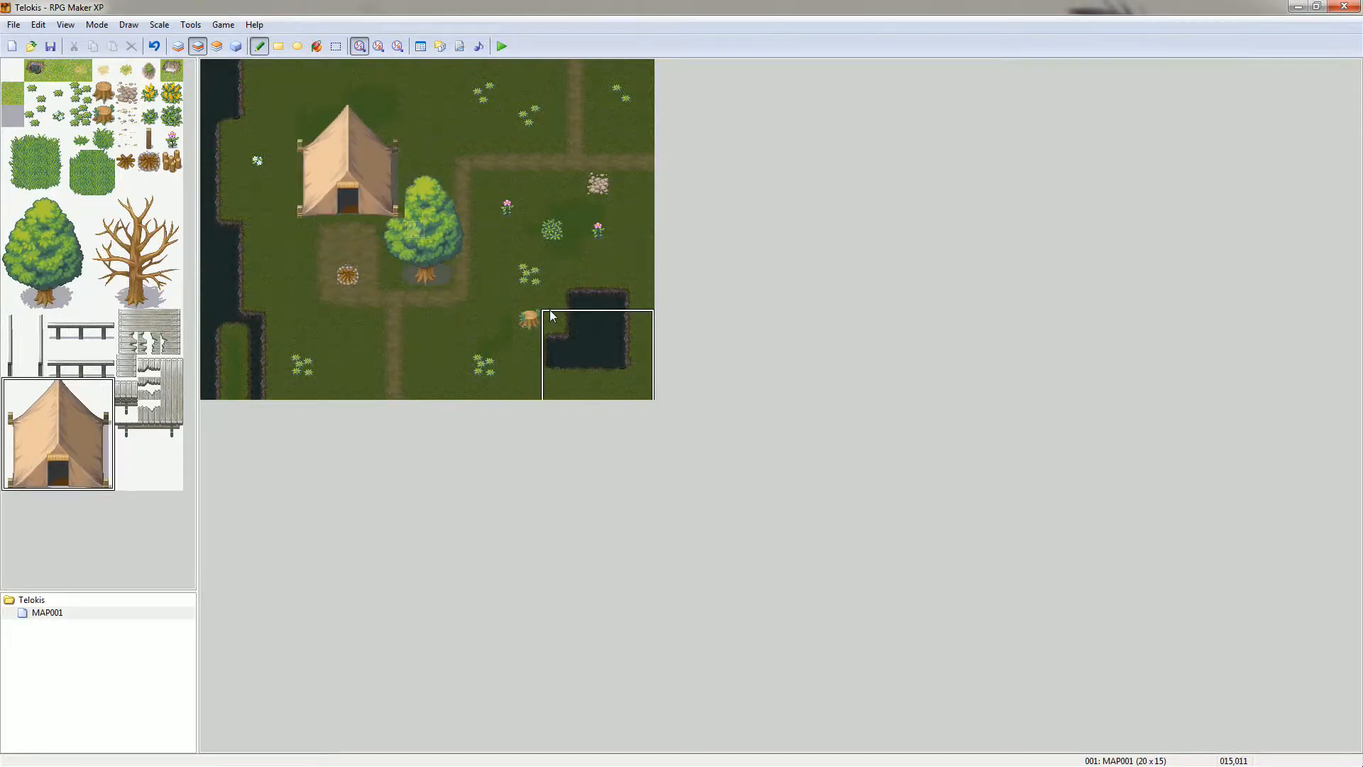
key("ctrl+z")
left_click(307, 151)
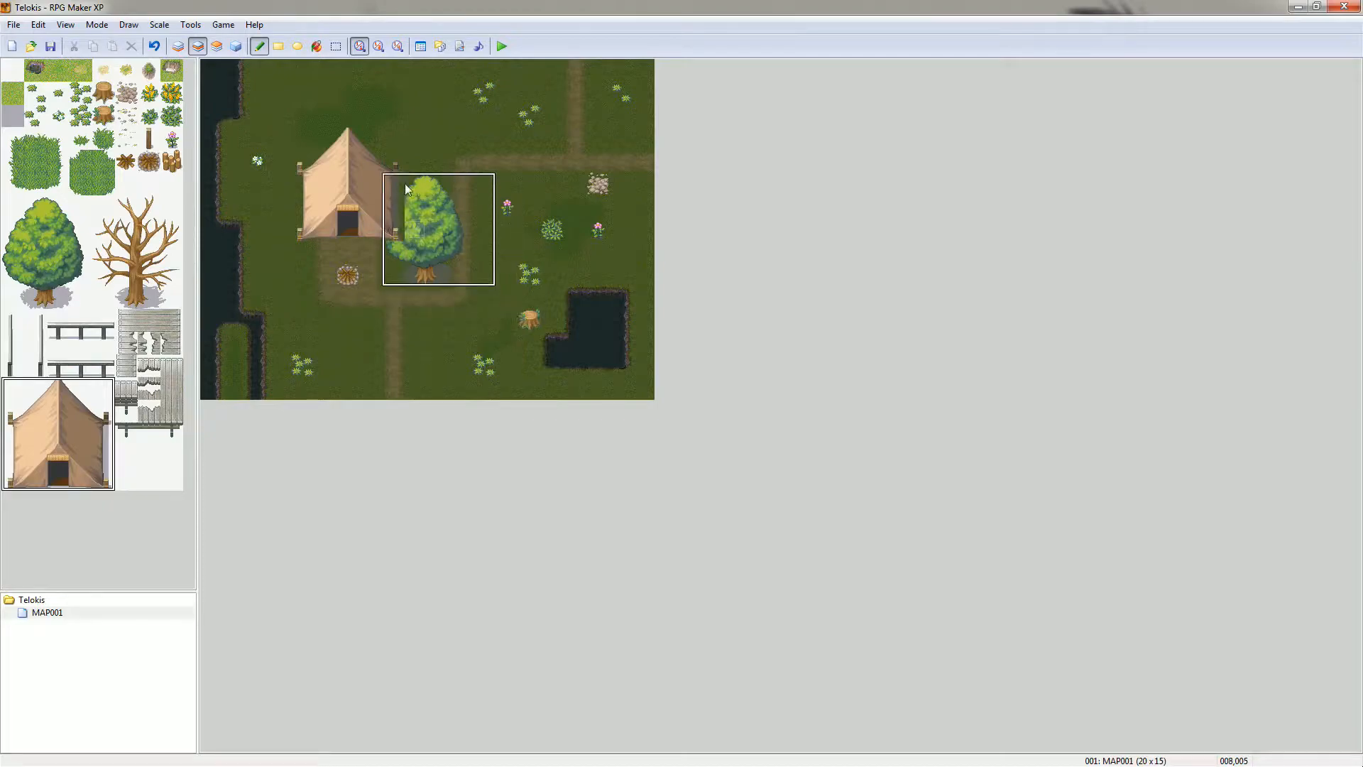
- Erase the green tree from layer 2 with the empty tile
left_click(12, 70)
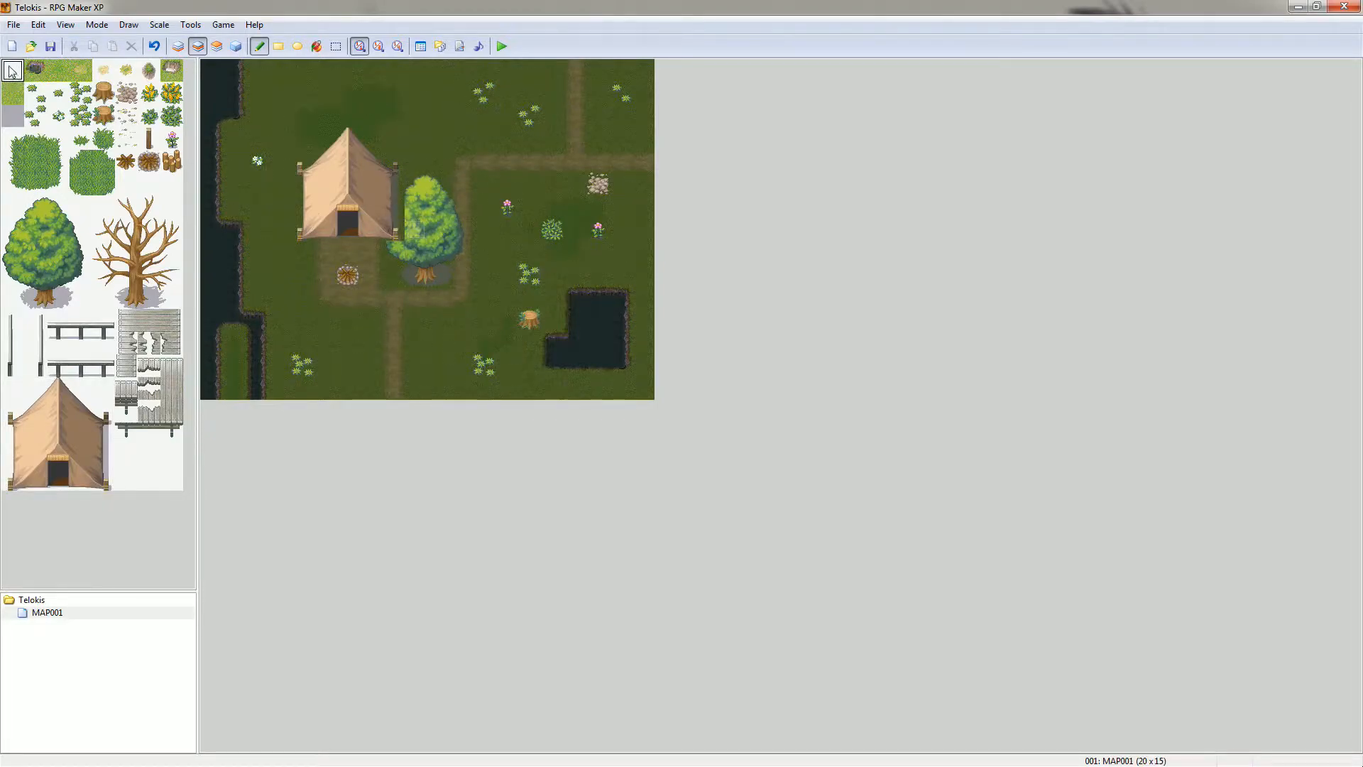
mouse_move(415, 231)
left_mouse_down()
mouse_move(441, 228)
mouse_move(449, 207)
mouse_move(393, 275)
mouse_move(393, 208)
left_mouse_up()
- Place the full green tree on layer 3, overlapping the tent's eastern side
left_click(217, 46)
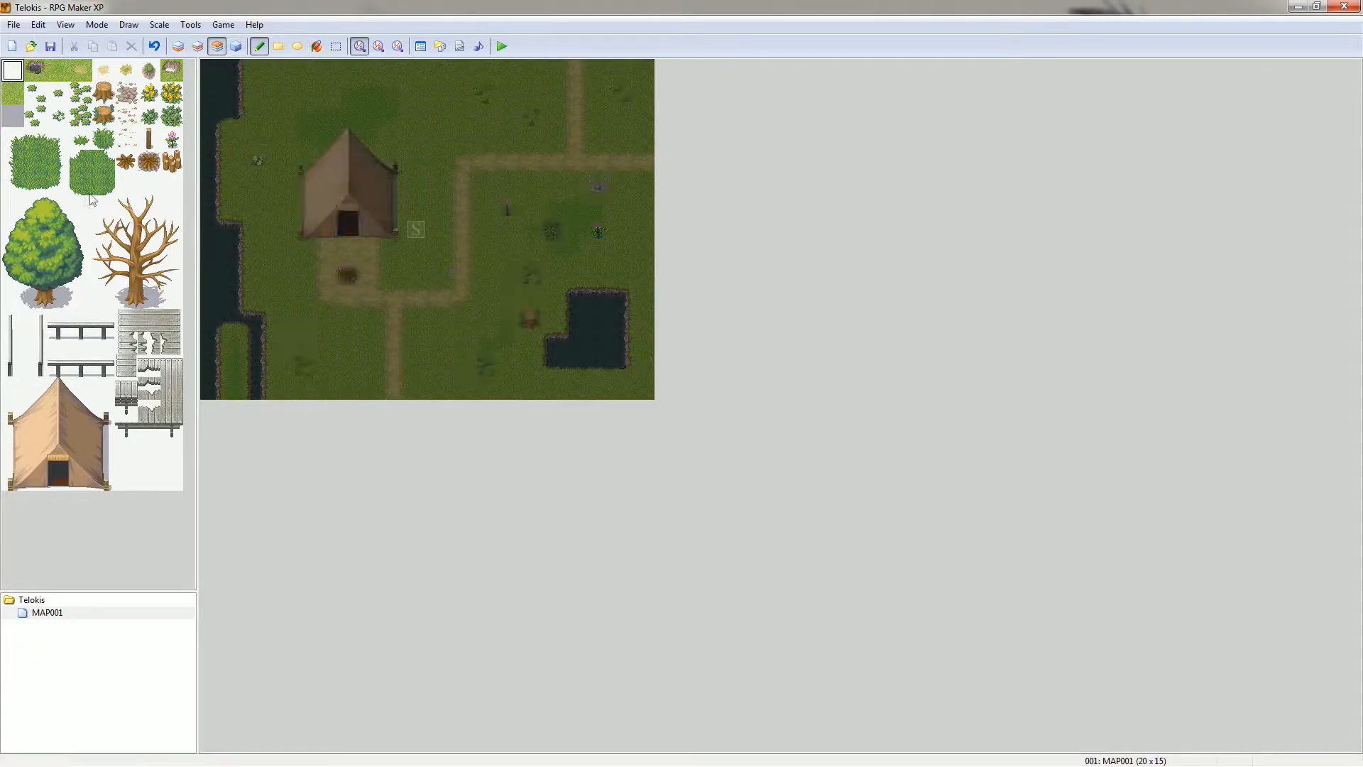
left_click_drag(21, 213, 84, 302)
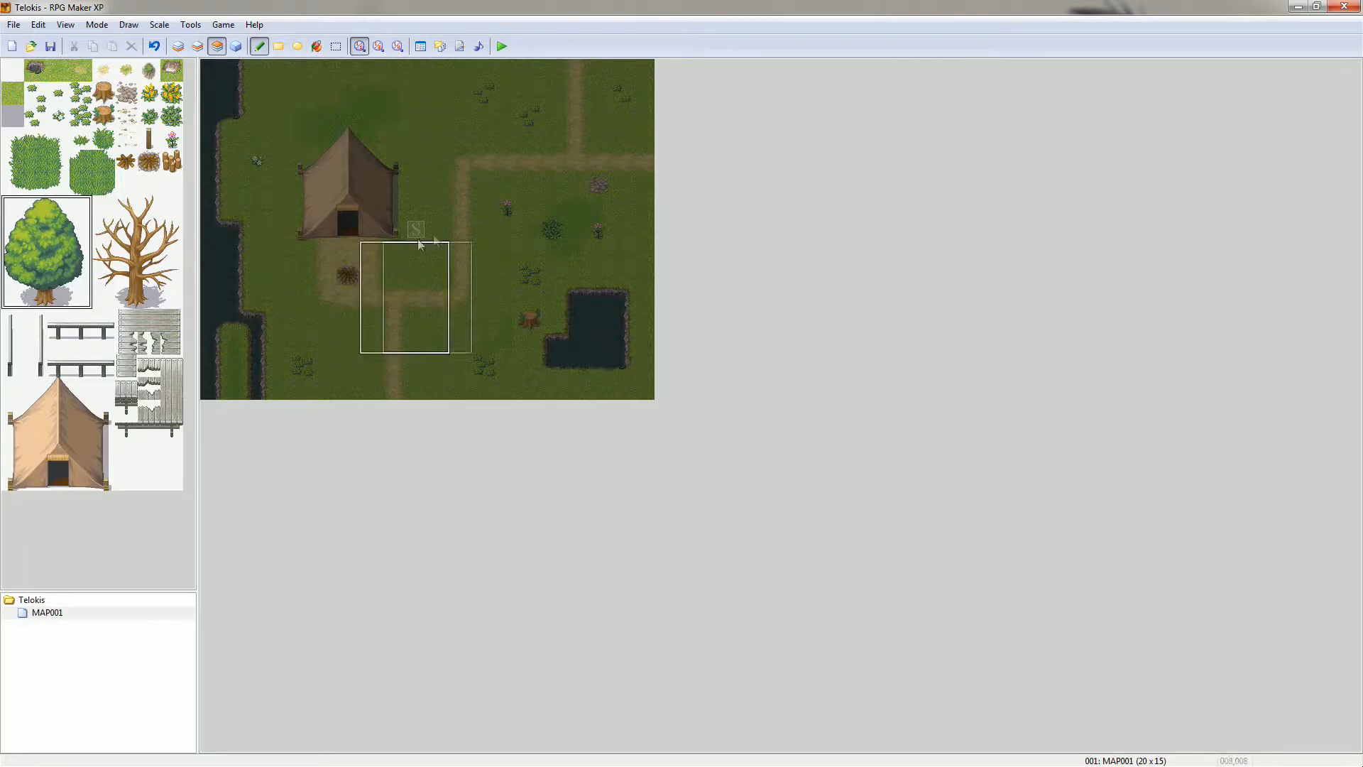
left_click(392, 179)
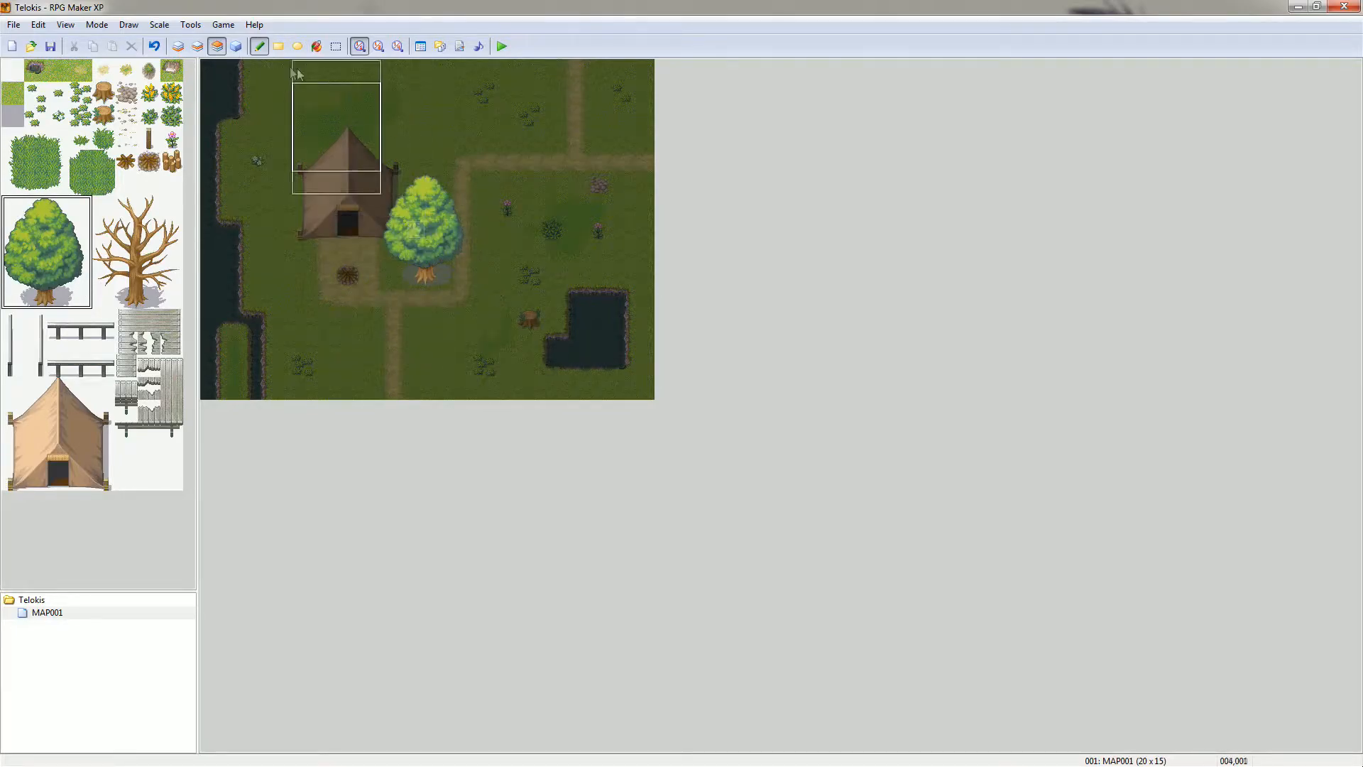
- On the event layer, move the player's start position to the southern end of the sand path
left_click(236, 47)
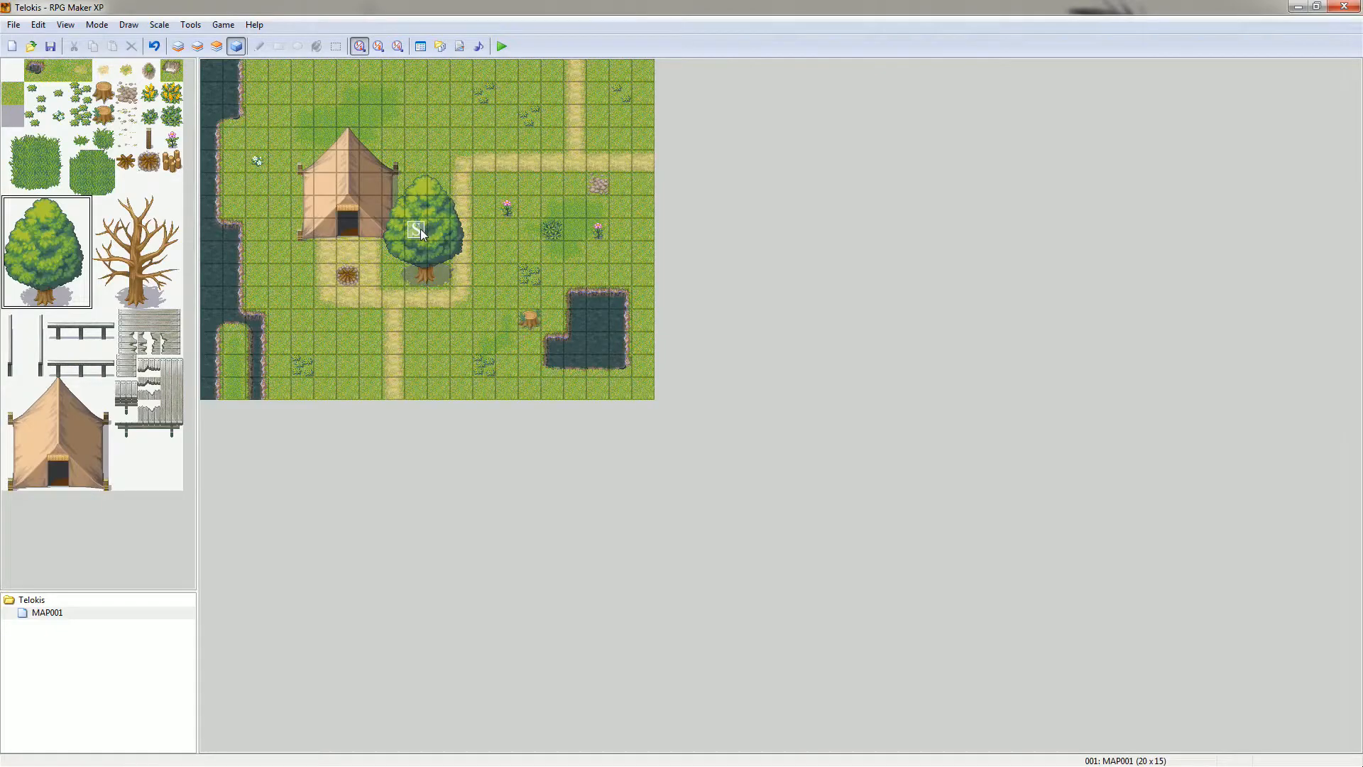
left_click_drag(419, 228, 395, 390)
- In the properties of map MAP001, change the map name to Depart
left_click(56, 615)
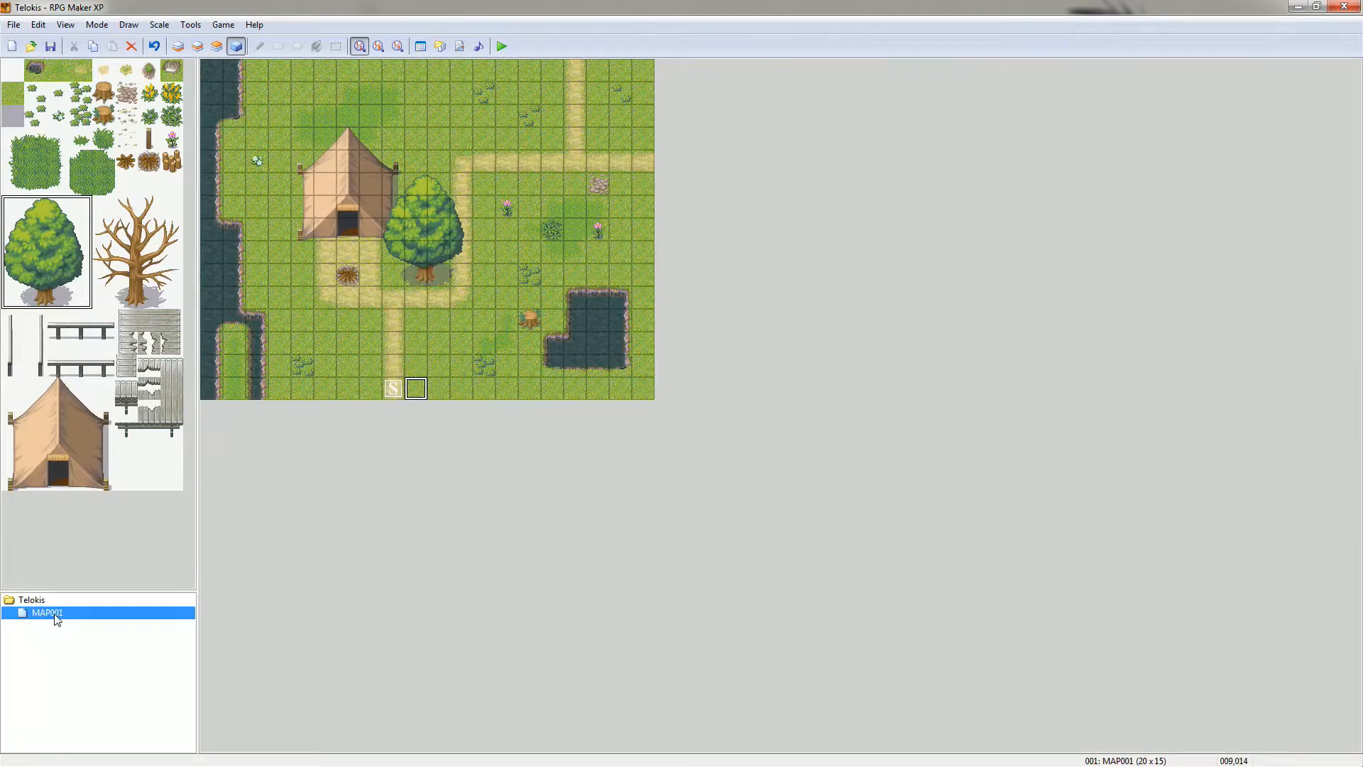
right_click(57, 617)
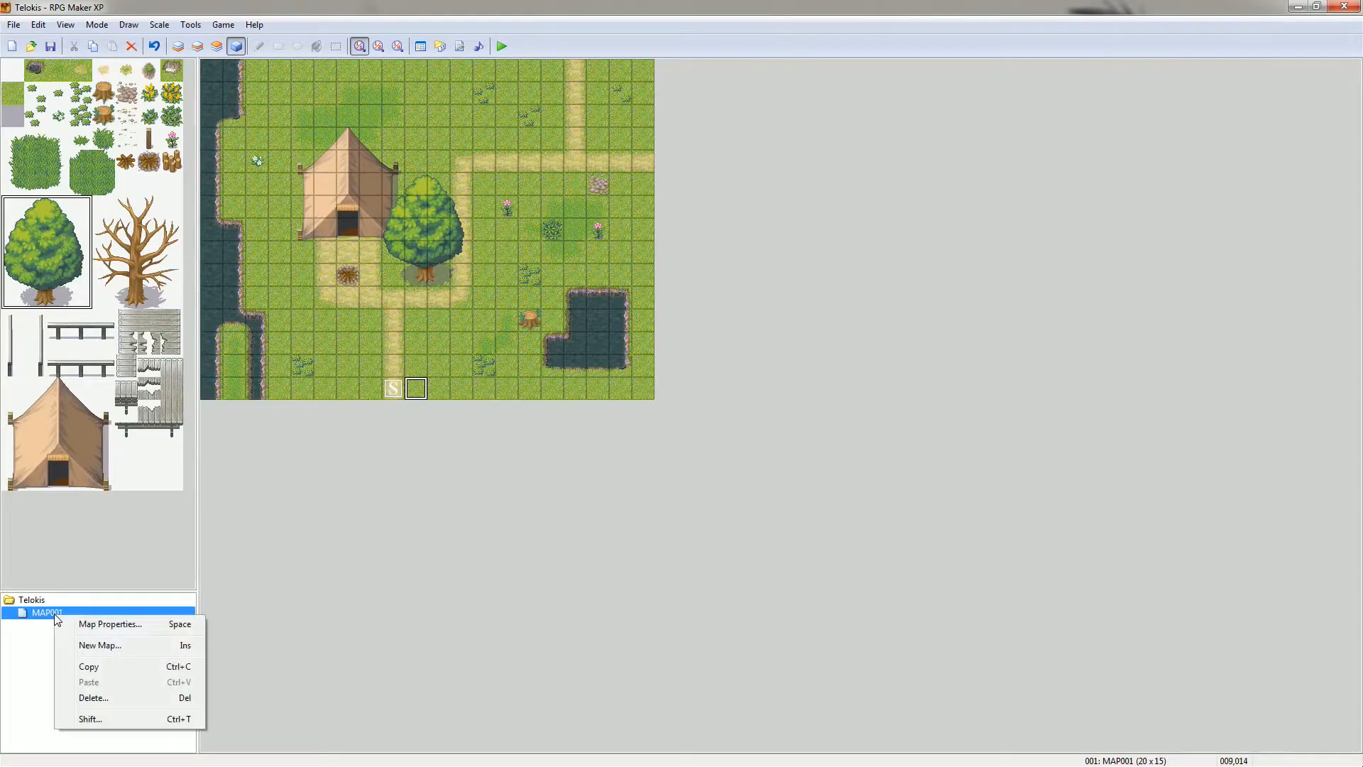
left_click(100, 624)
left_click_drag(699, 273, 906, 207)
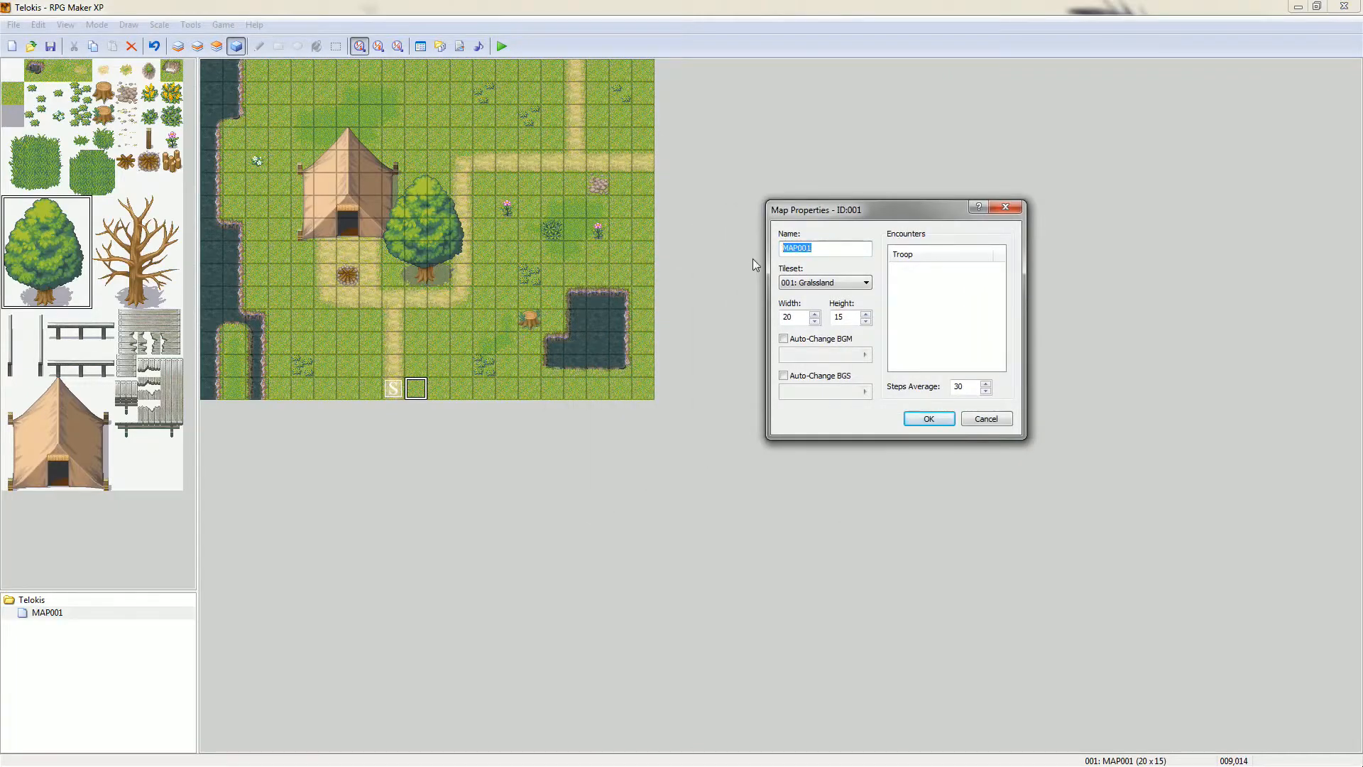
type("Depart")
key("Tab")
key("Tab")
key("Tab")
- Try adding a troop encounter and enabling automatic background music change for the map
double_click(922, 274)
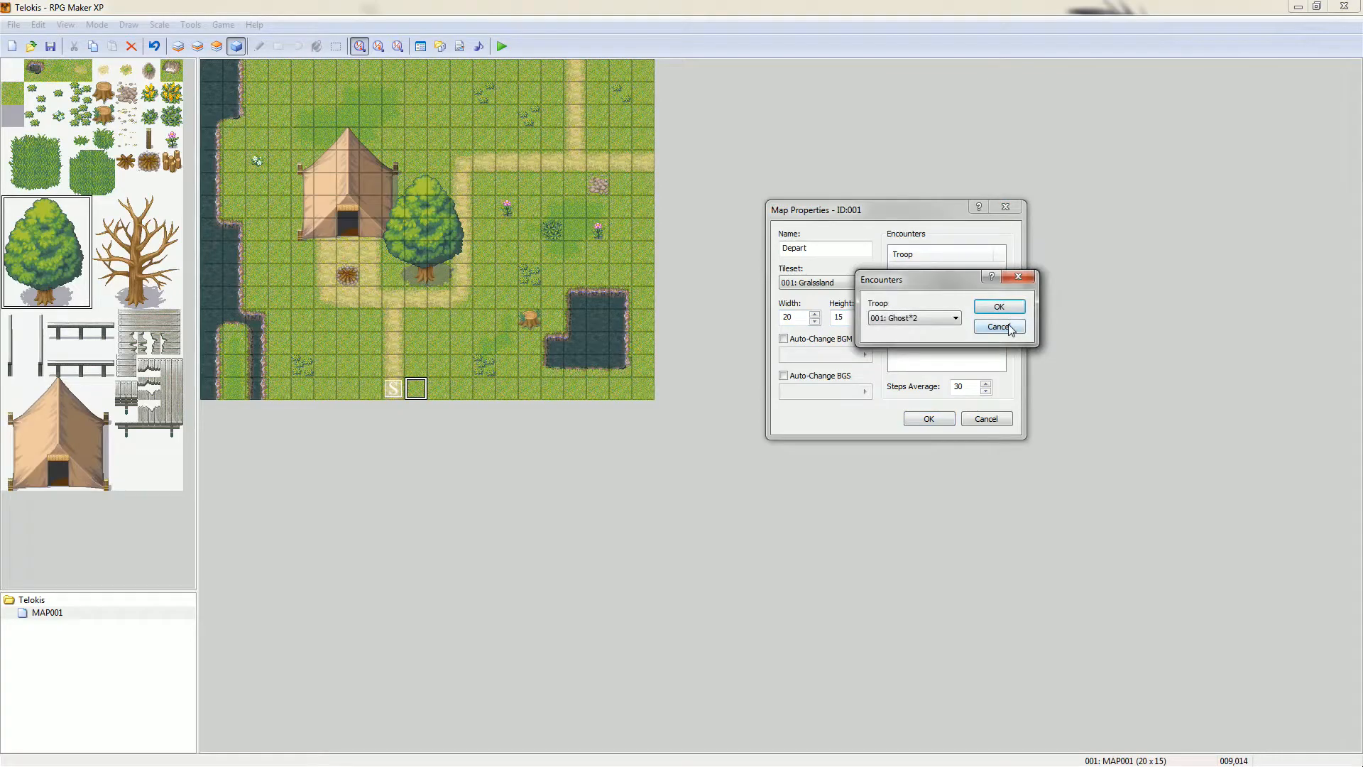
left_click(1010, 327)
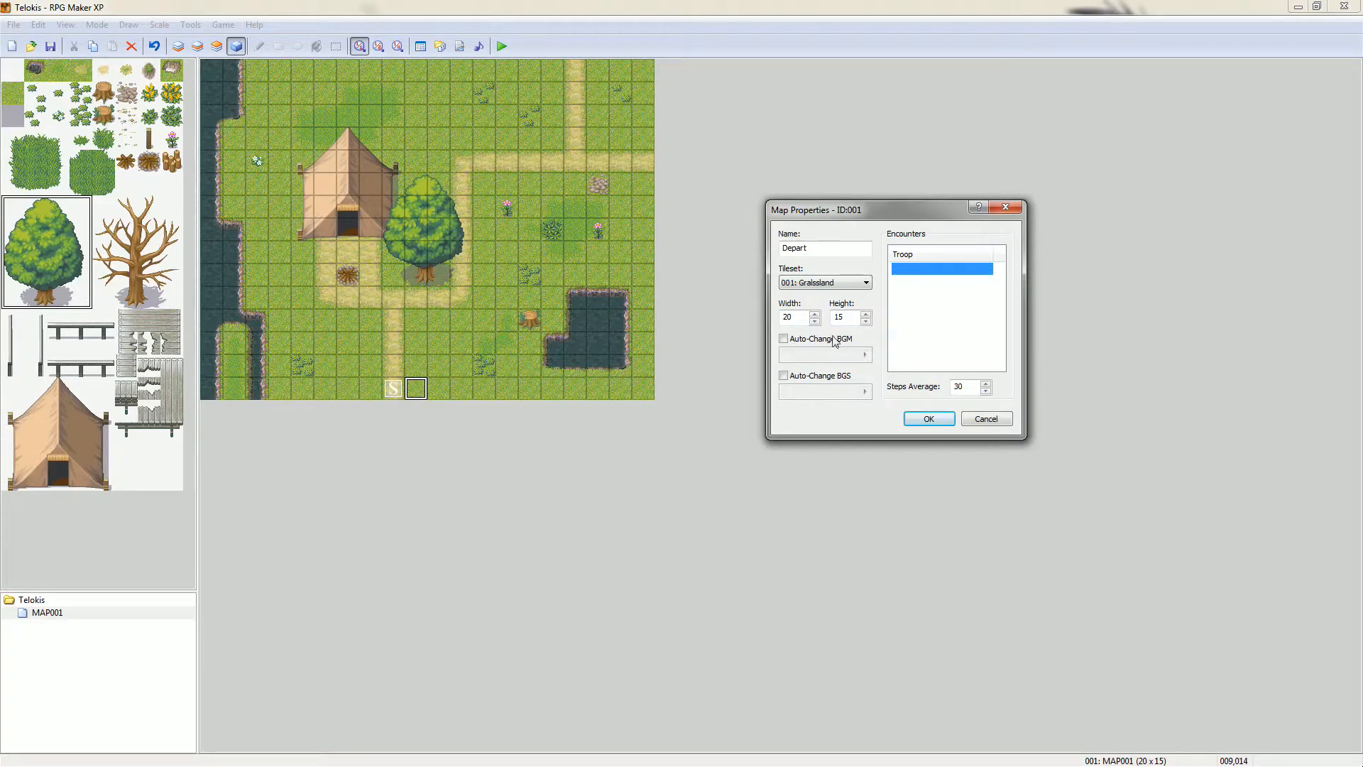
left_click(784, 340)
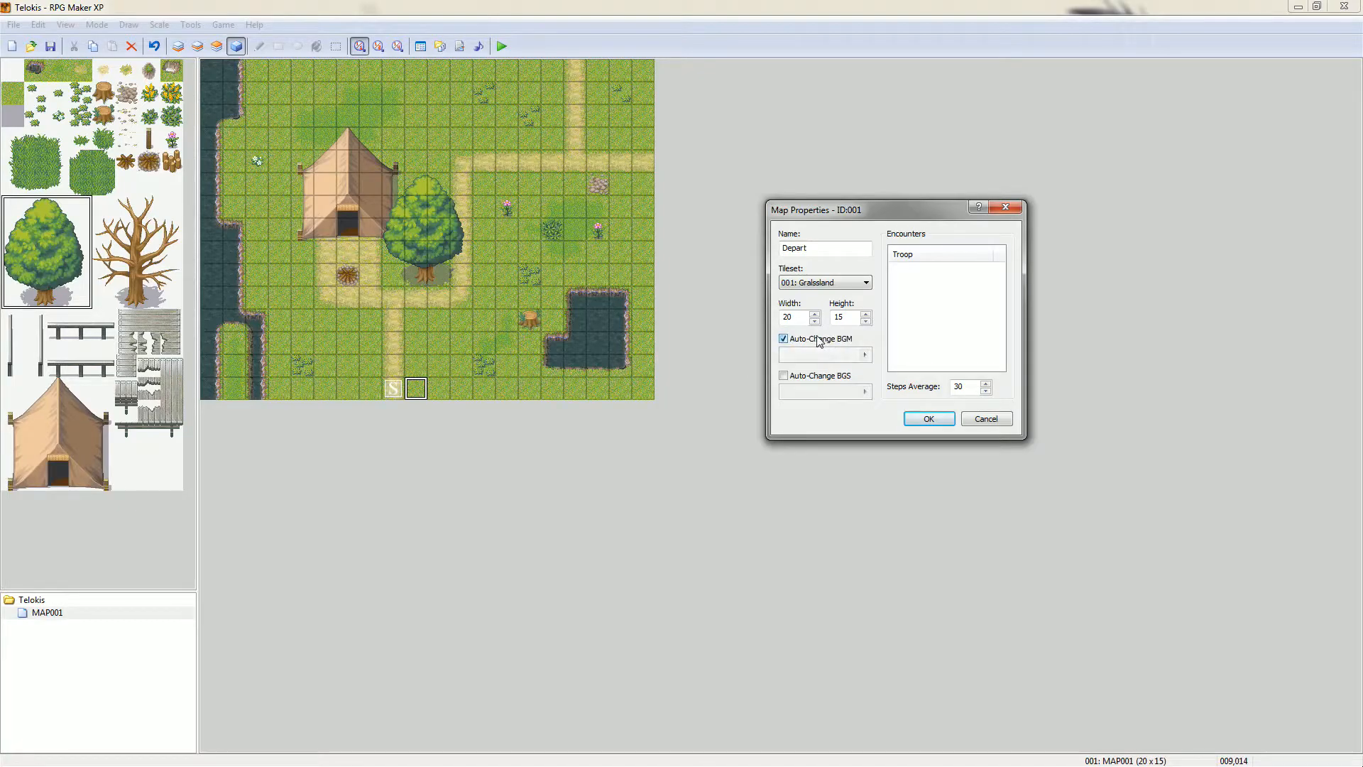
- Set the map's tileset to 006: Desert and apply the map properties
left_click(860, 284)
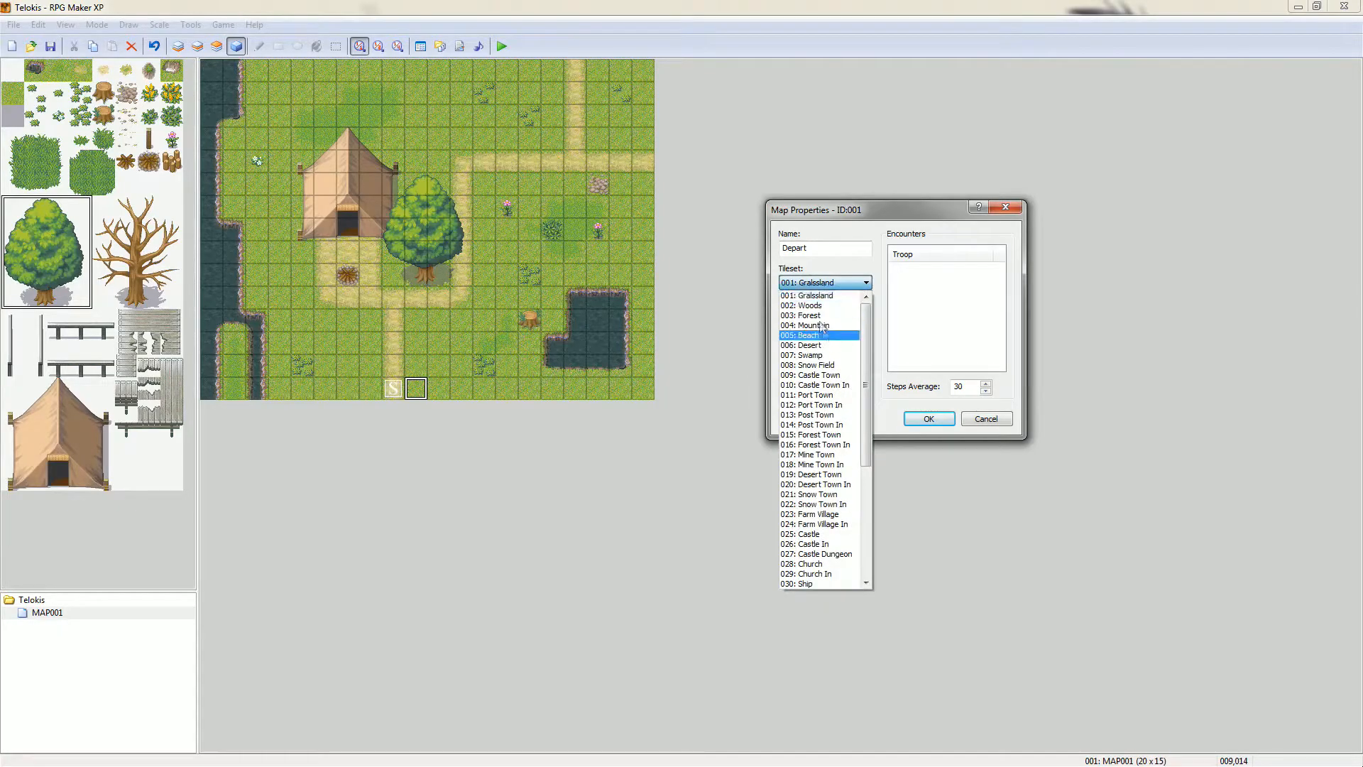
left_click(828, 283)
left_click(823, 282)
left_click_drag(869, 337, 869, 346)
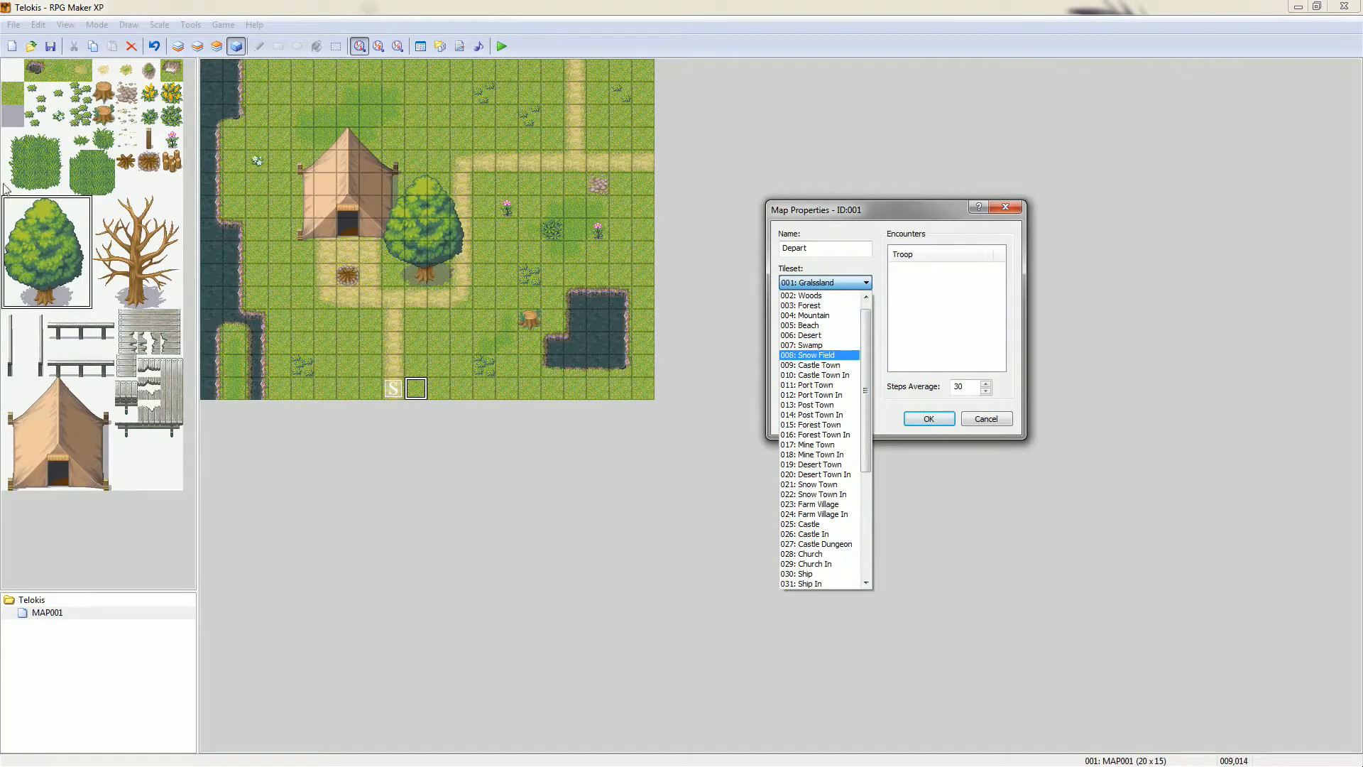
mouse_move(869, 360)
left_mouse_down()
mouse_move(867, 495)
mouse_move(867, 383)
left_mouse_up()
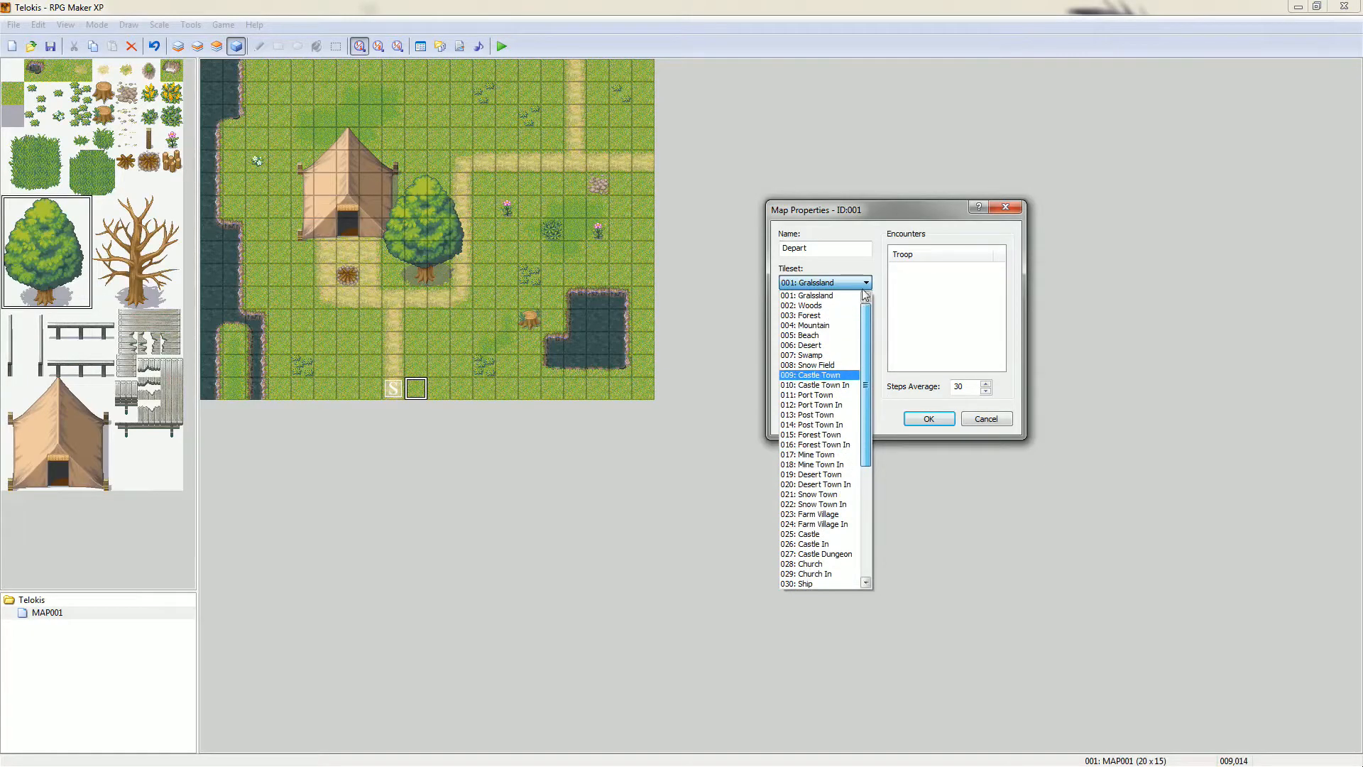
left_click(818, 335)
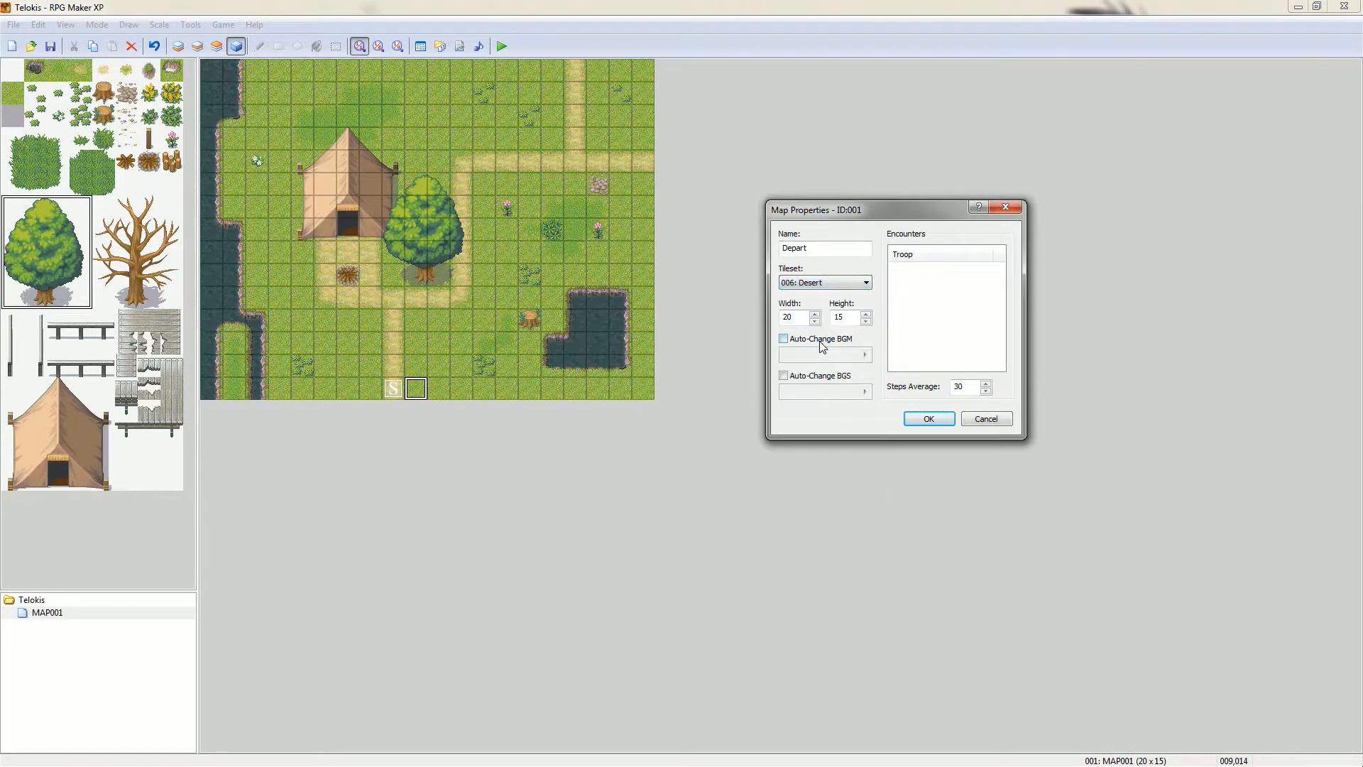
left_click(921, 418)
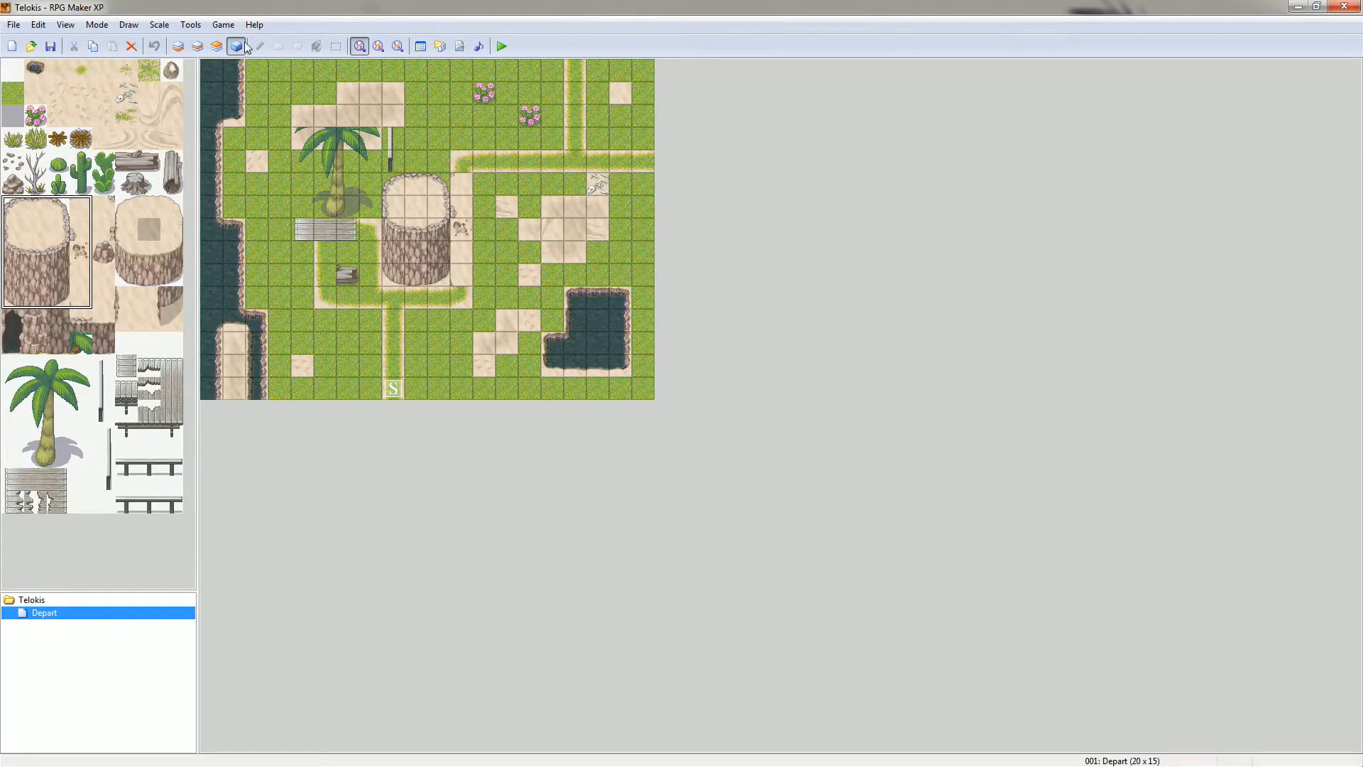
- Switch the Depart map's tileset to 025: Castle and look over its tiles
right_click(54, 613)
left_click(84, 625)
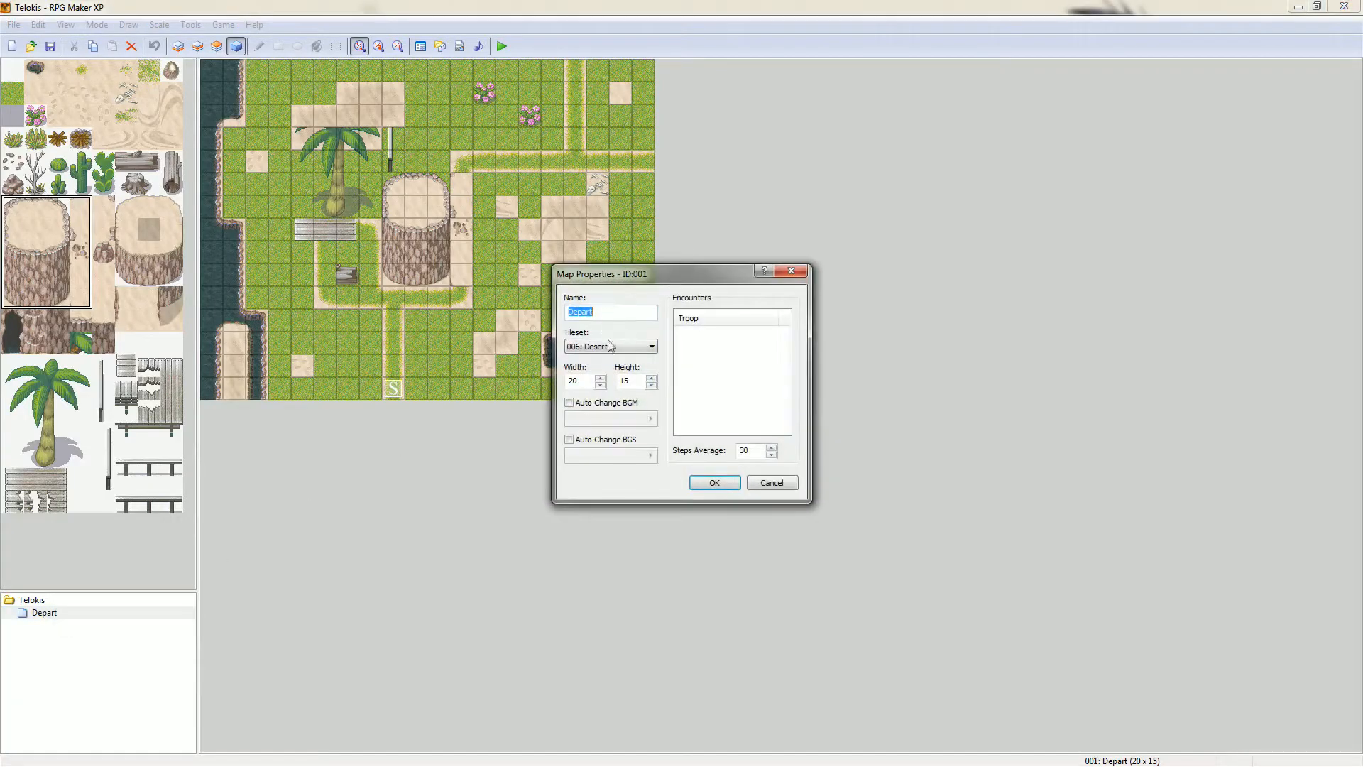
left_click(638, 348)
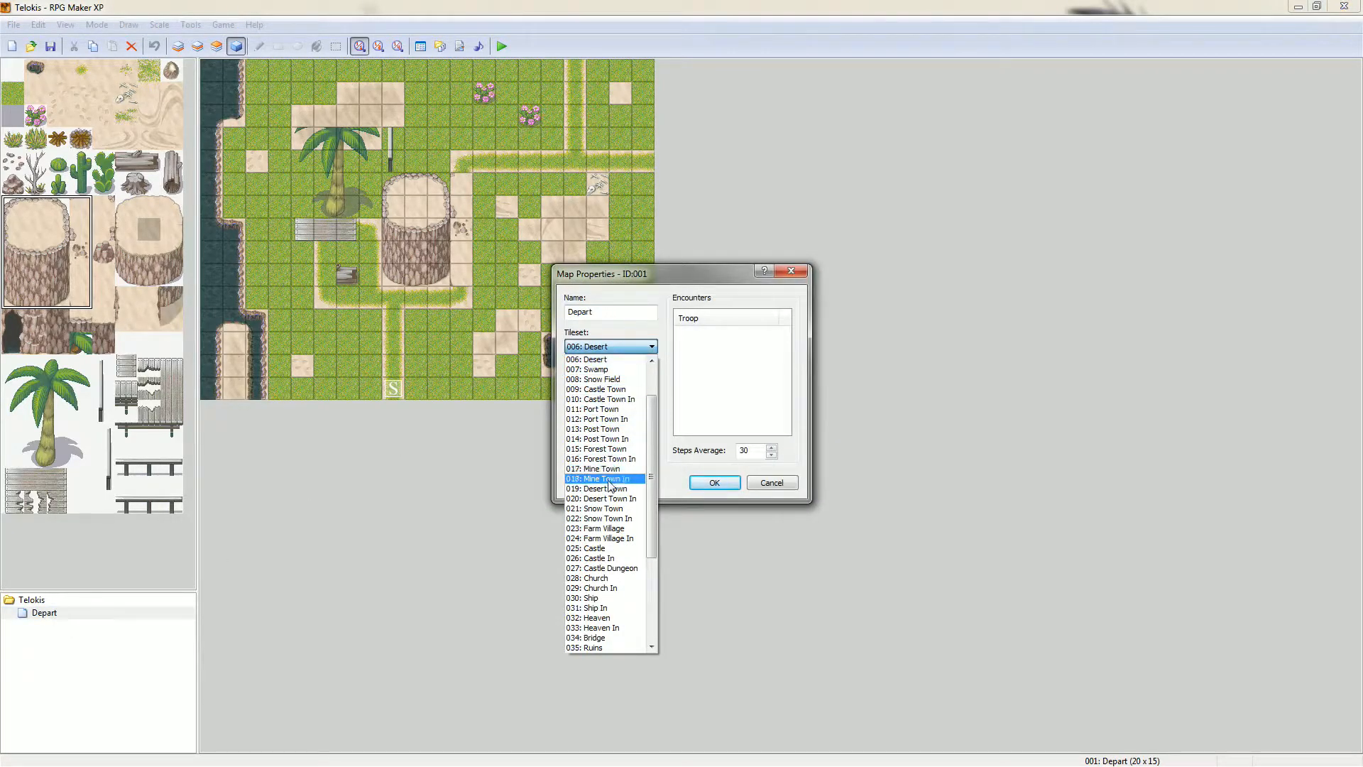
left_click(592, 548)
left_click(715, 483)
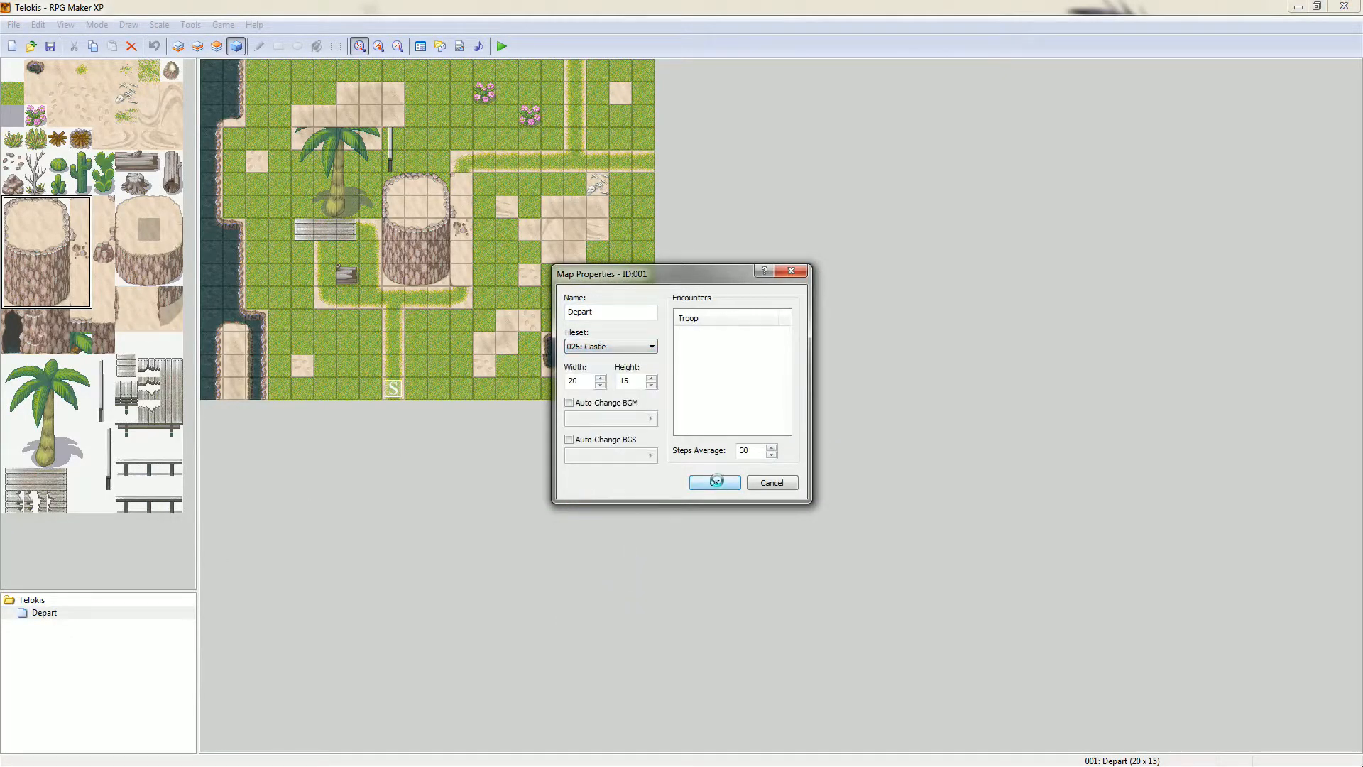
left_click_drag(189, 291, 204, 390)
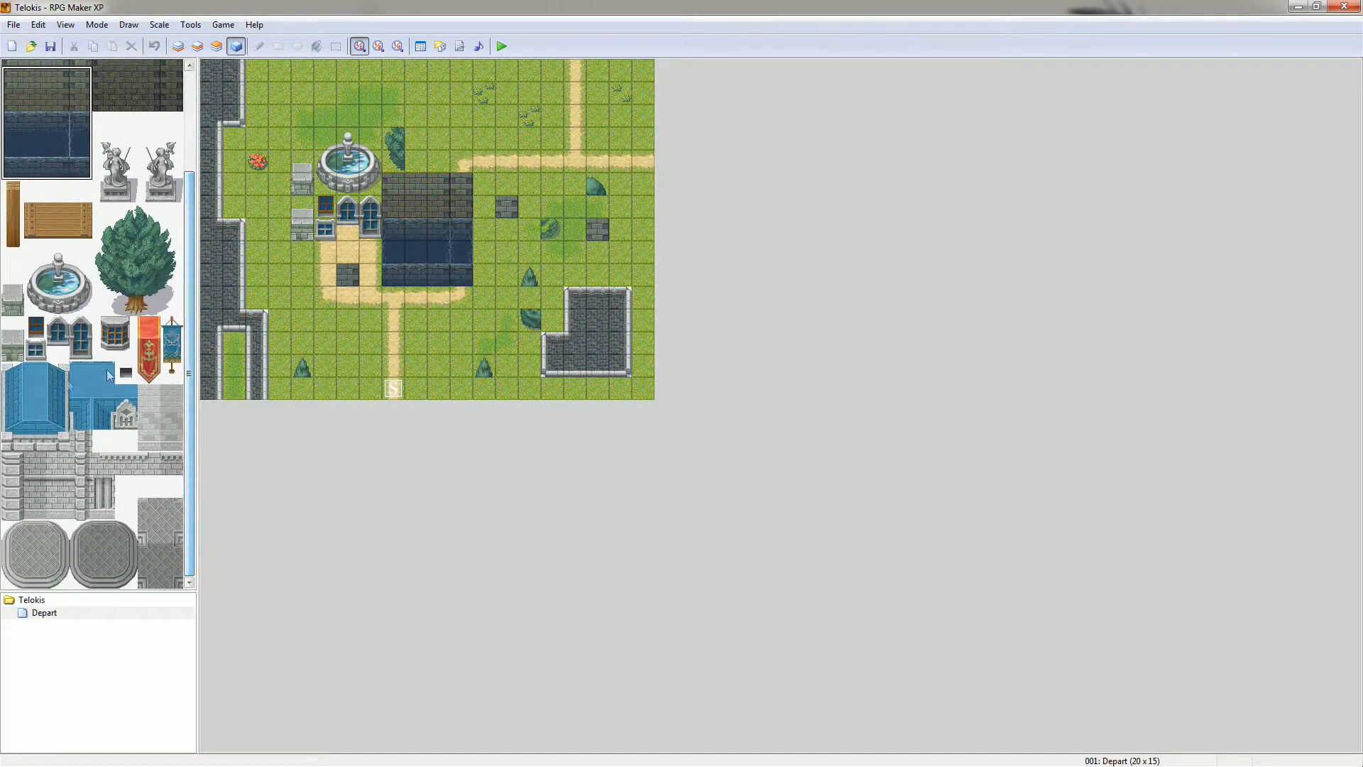
scroll(165, 415, "up", 3)
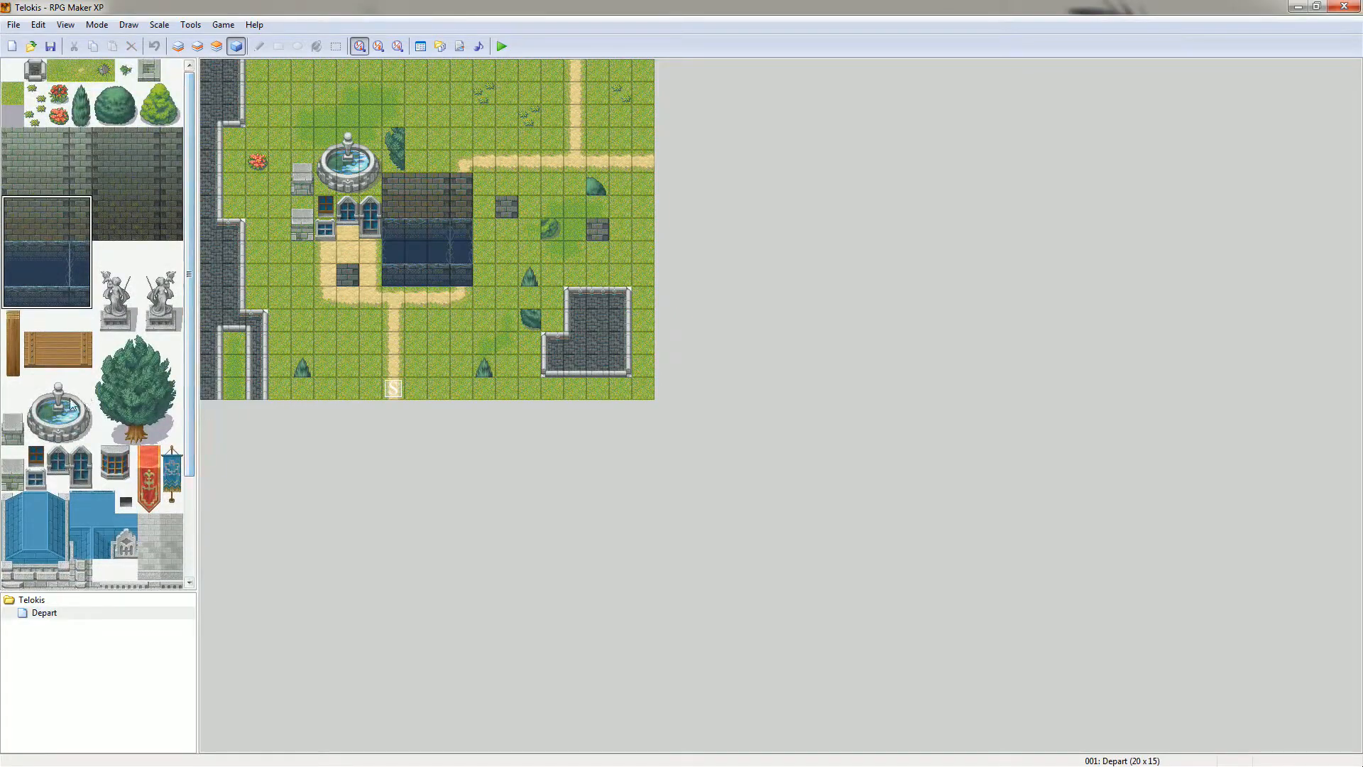
- Return the Depart map's tileset to 001: Grassland in its map properties
right_click(44, 618)
left_click(70, 624)
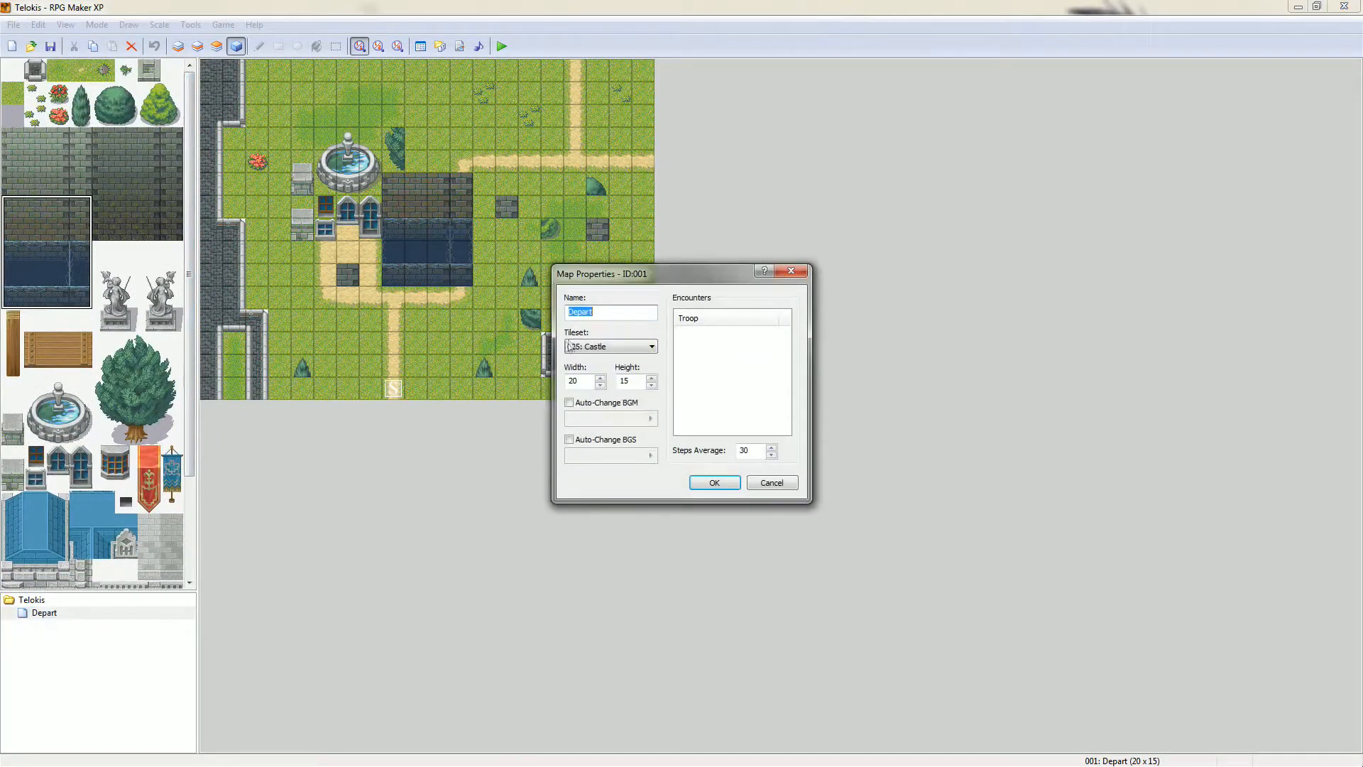
left_click(607, 348)
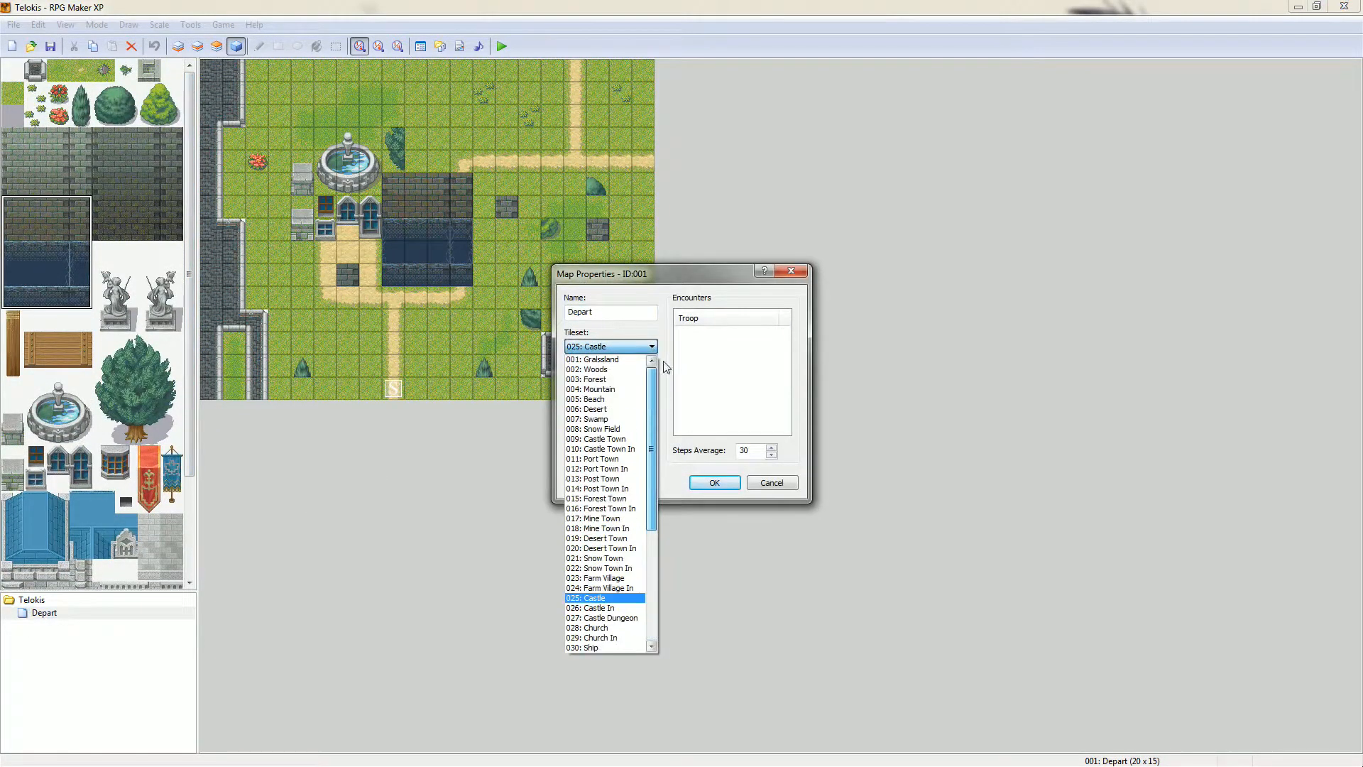
left_click(625, 359)
left_click(710, 483)
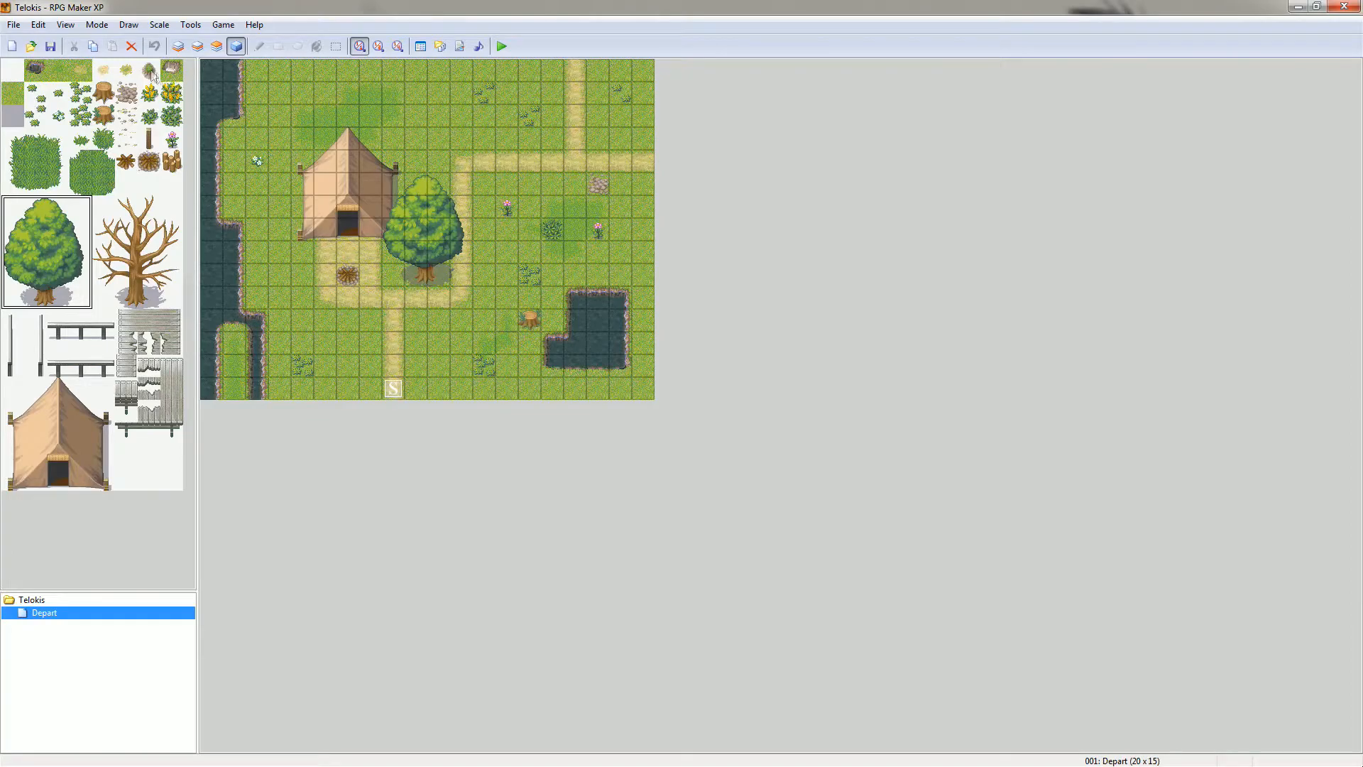
- Save the project changes, launch a playtest and start a new game
left_click(502, 49)
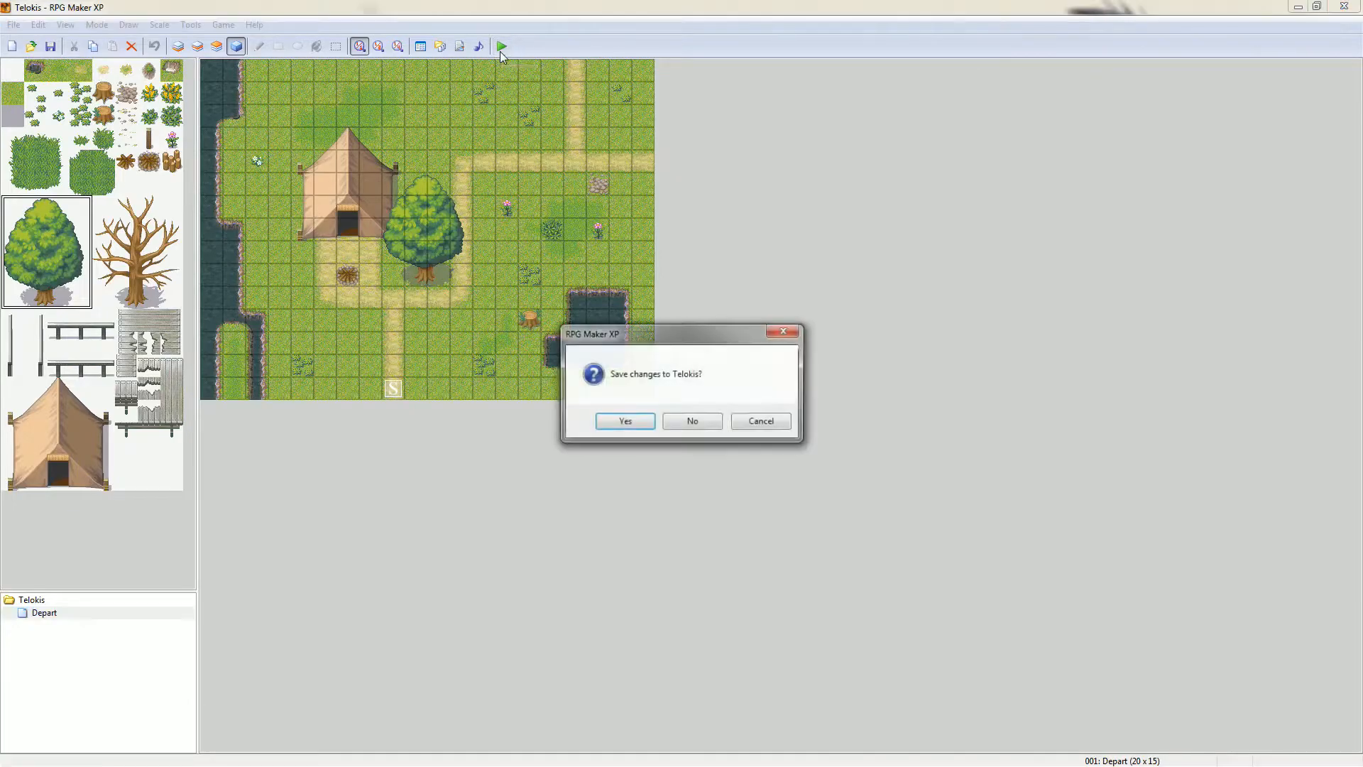
left_click(642, 419)
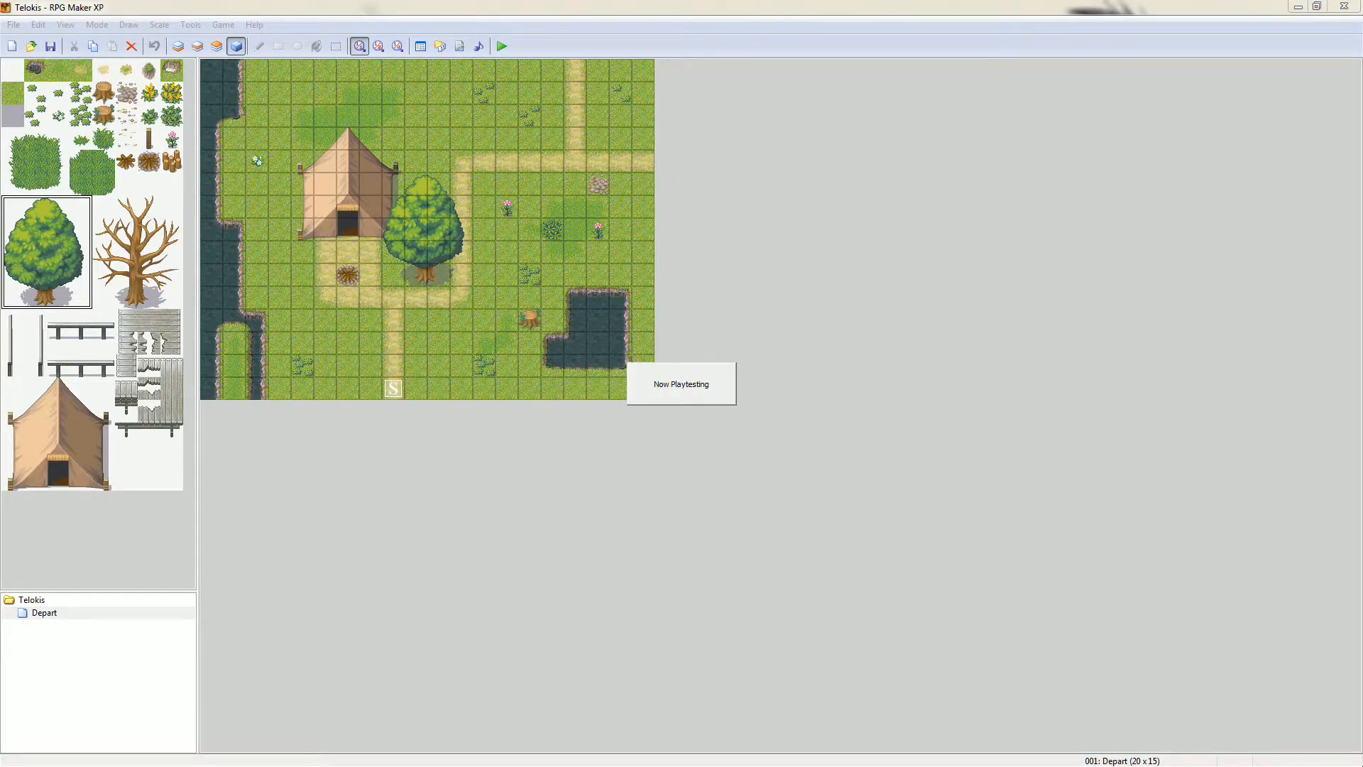
left_click_drag(878, 159, 607, 193)
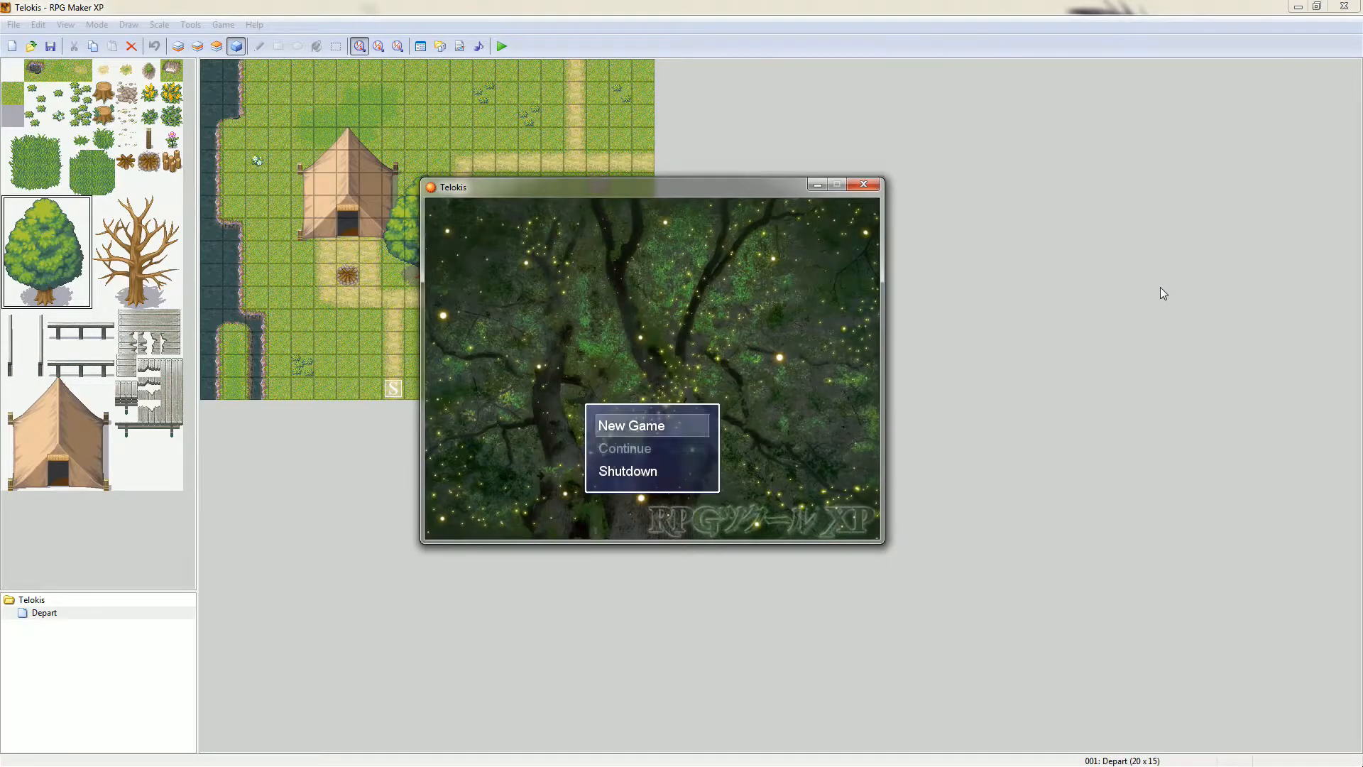
key("Down")
key("Down")
key("Down")
key("Return")
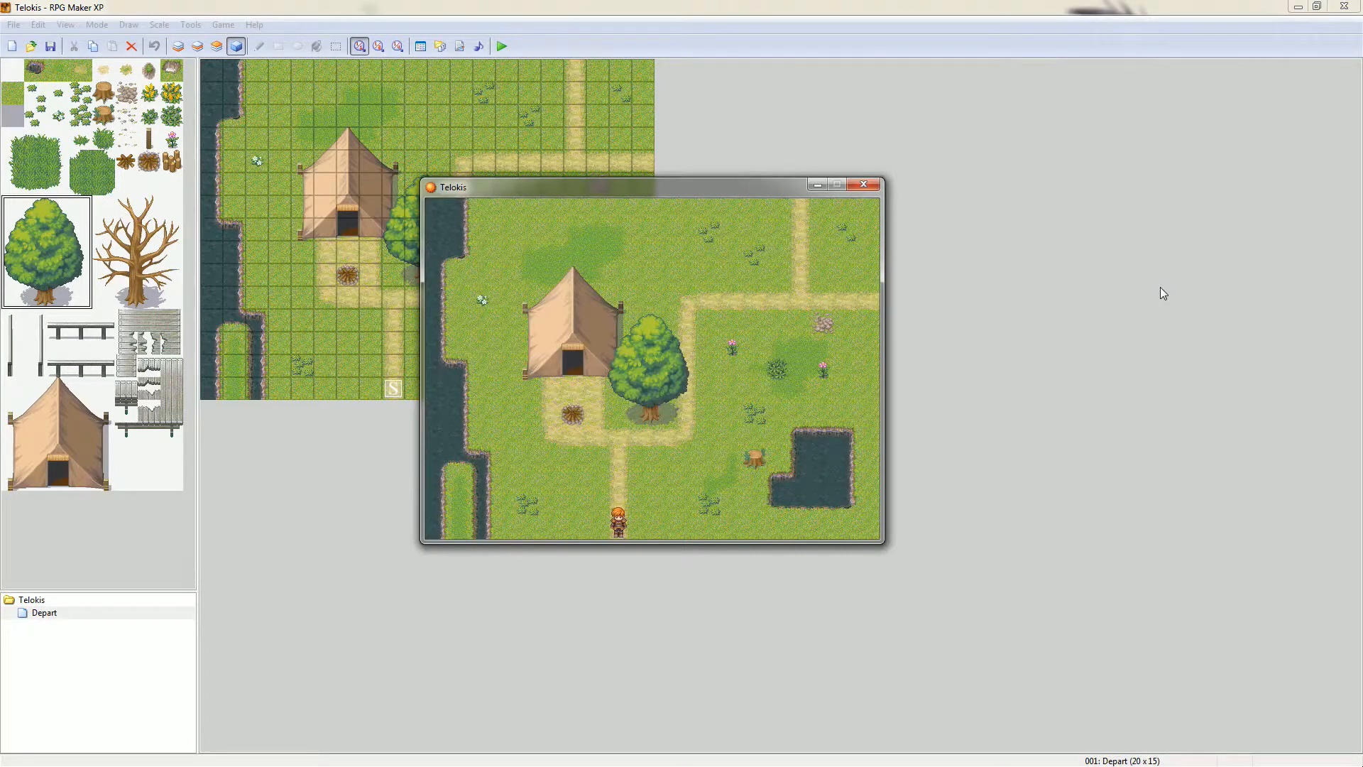
- Place the playtest window beside the map and walk the hero around to check the paths, tent, tree and obstacles
left_click_drag(736, 197, 928, 186)
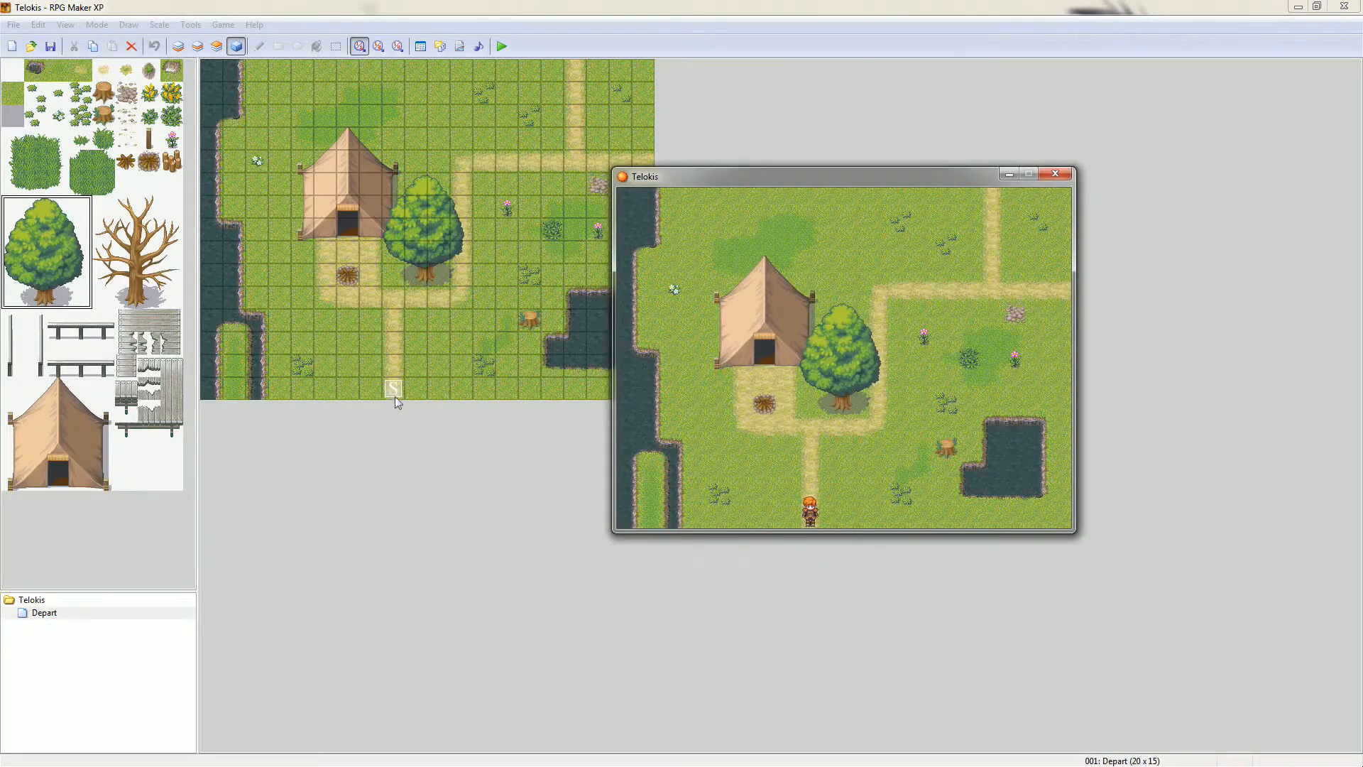
key("Up")
key("Up")
key("Up")
key("Left")
key("Left")
key("Left")
key("Right")
key("Right")
key("Right")
key("Right")
key("Right")
key("Left")
key("Left")
key("Left")
key("Left")
key("Left")
key("Left")
key("Left")
key("Right")
key("Right")
key("Right")
key("Right")
key("Right")
key("Up")
key("Up")
key("Down")
key("Right")
key("Right")
key("Right")
key("Up")
key("Left")
key("Left")
key("Down")
key("Down")
key("Right")
key("Right")
key("Left")
key("Left")
key("Left")
key("Left")
key("Left")
key("Right")
key("Right")
key("Right")
- Go through the in-game menu entries and end the playtest with End Game, shutting the game down
key("Escape")
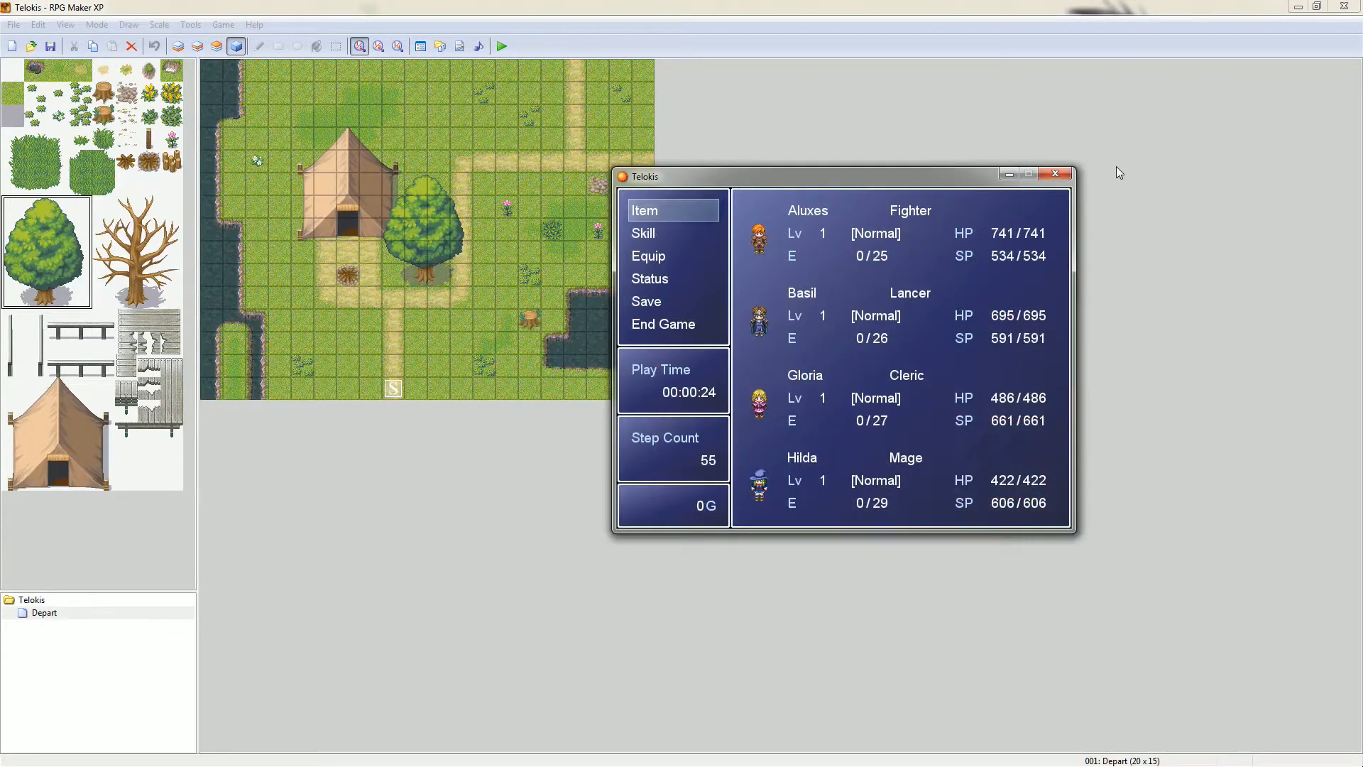
key("Down")
key("Down")
key("Down")
key("Down")
key("Down")
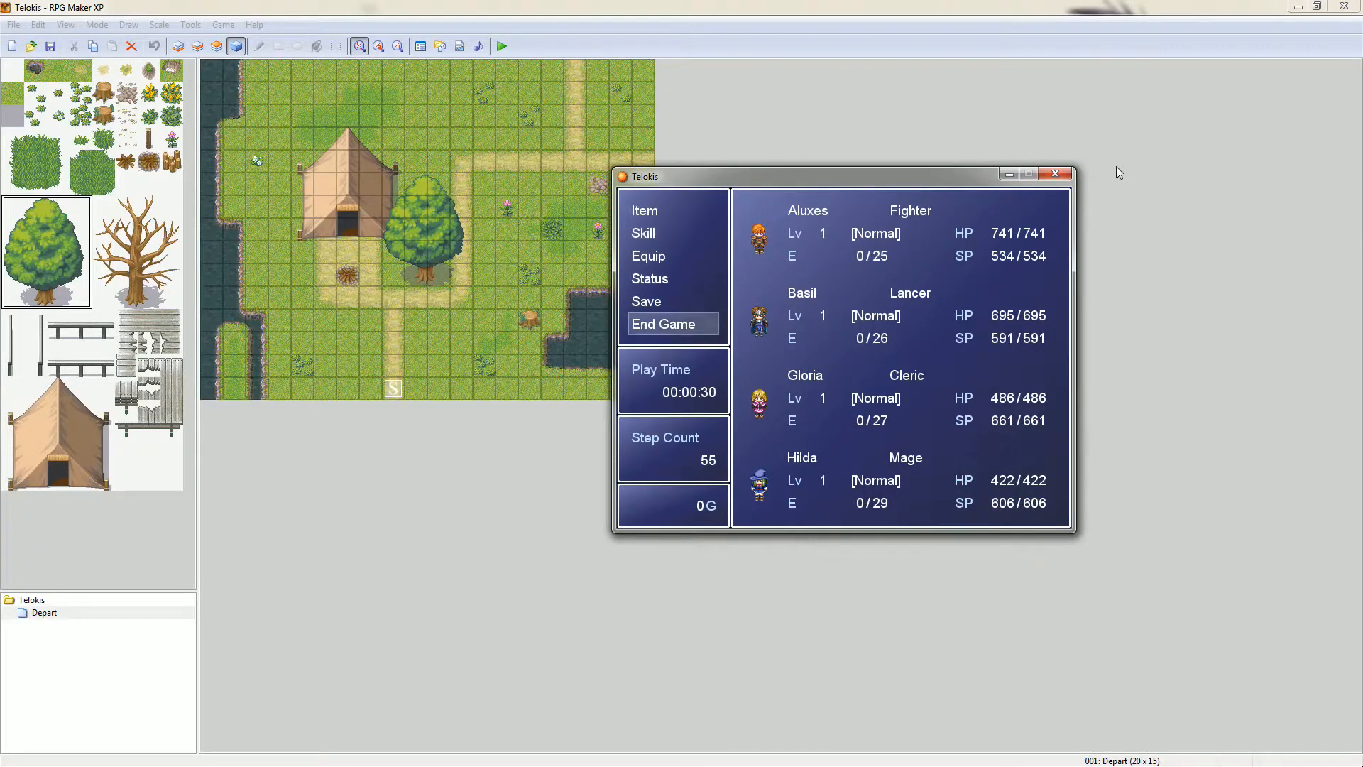
key("Return")
key("Down")
key("Return")
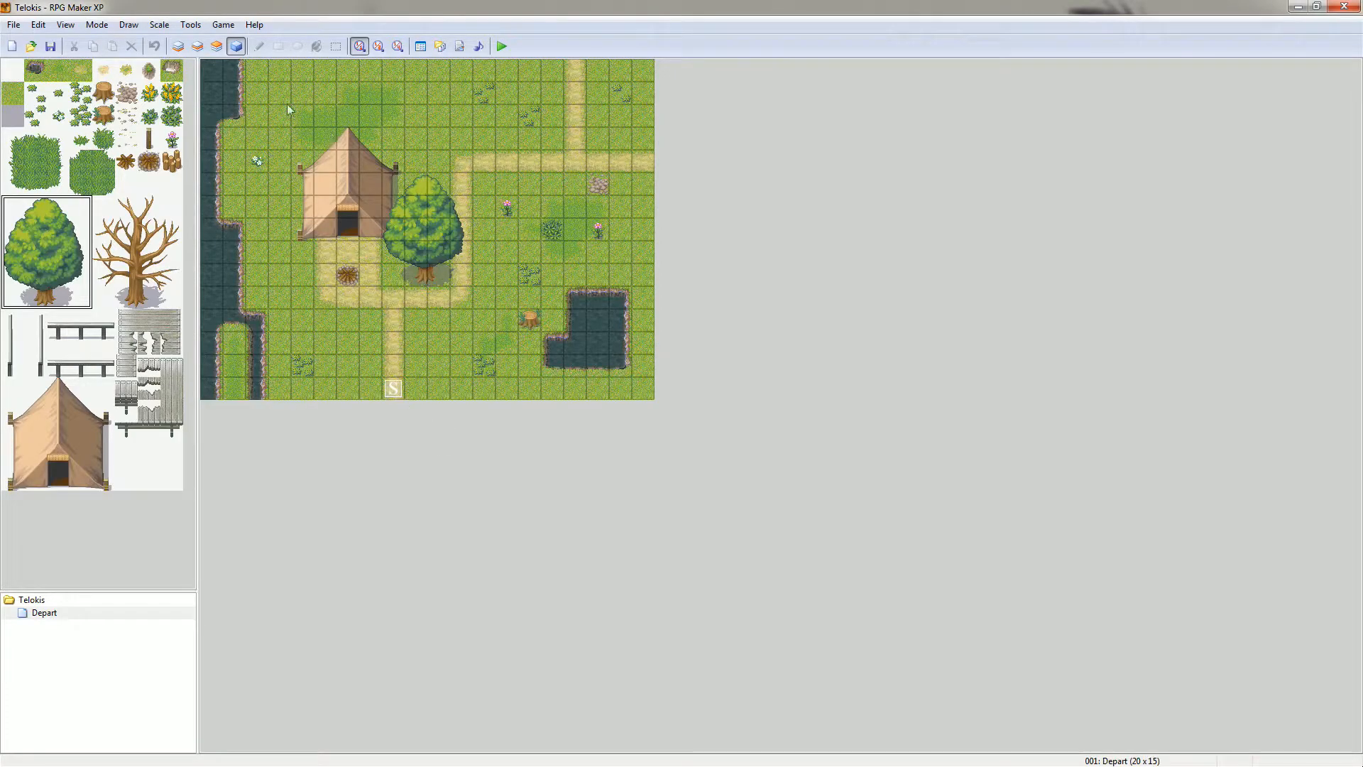
- Create a new event on the campfire wood tile in front of the tent and name it Fire
right_click(348, 274)
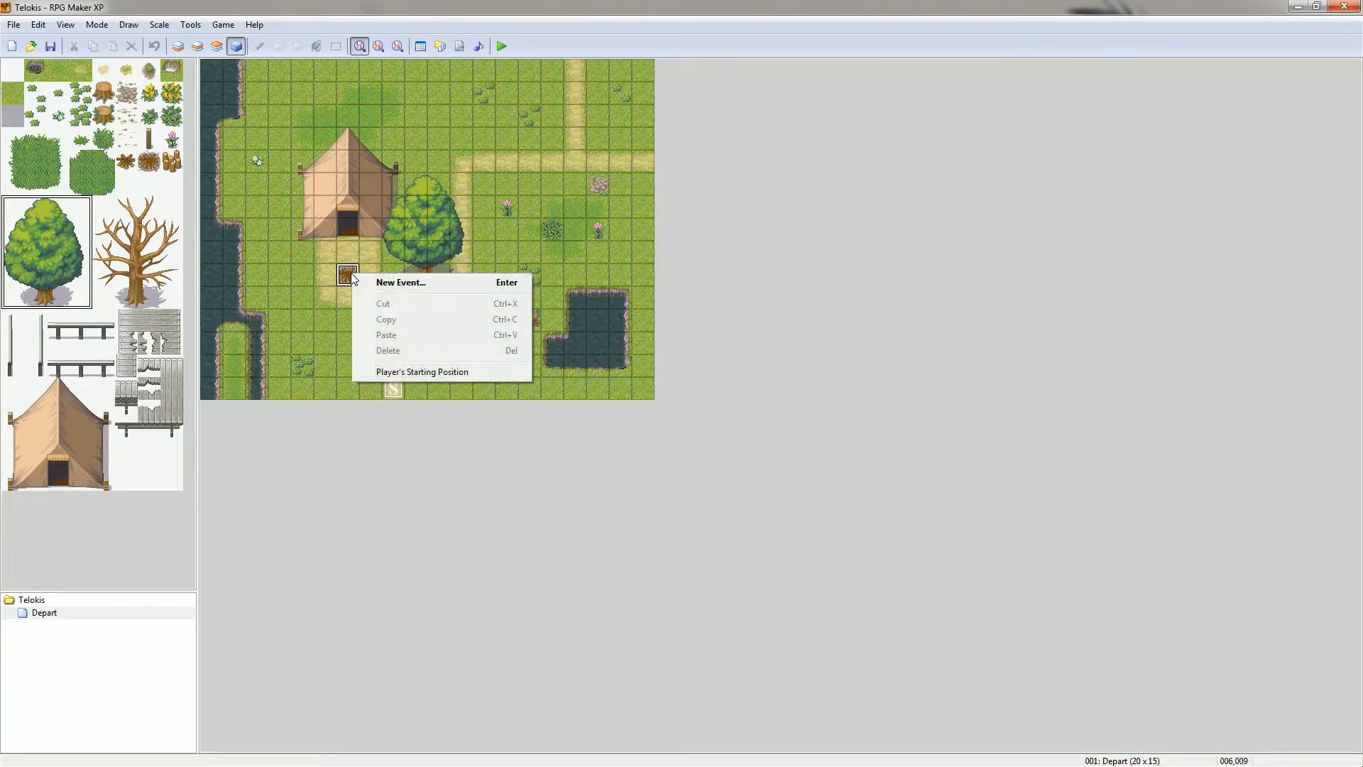
left_click(395, 282)
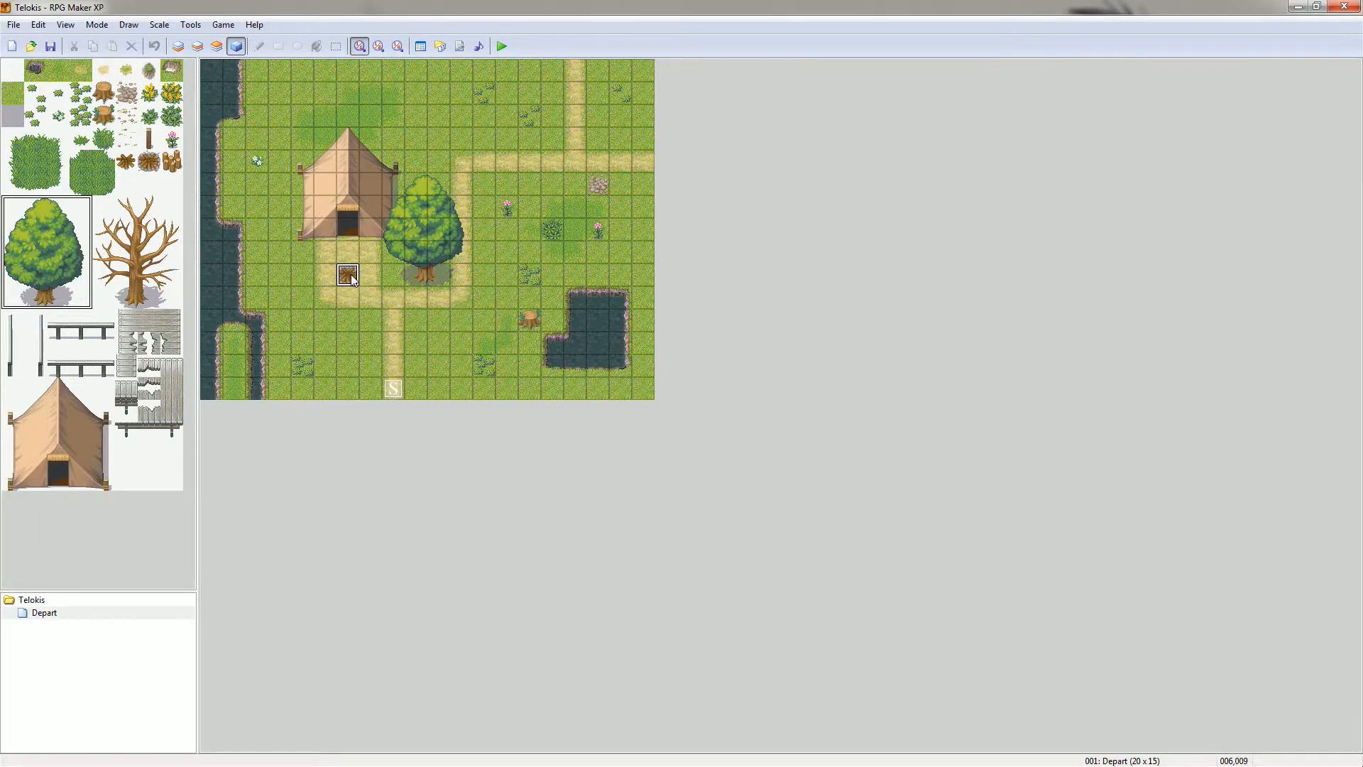
left_click_drag(598, 171, 636, 142)
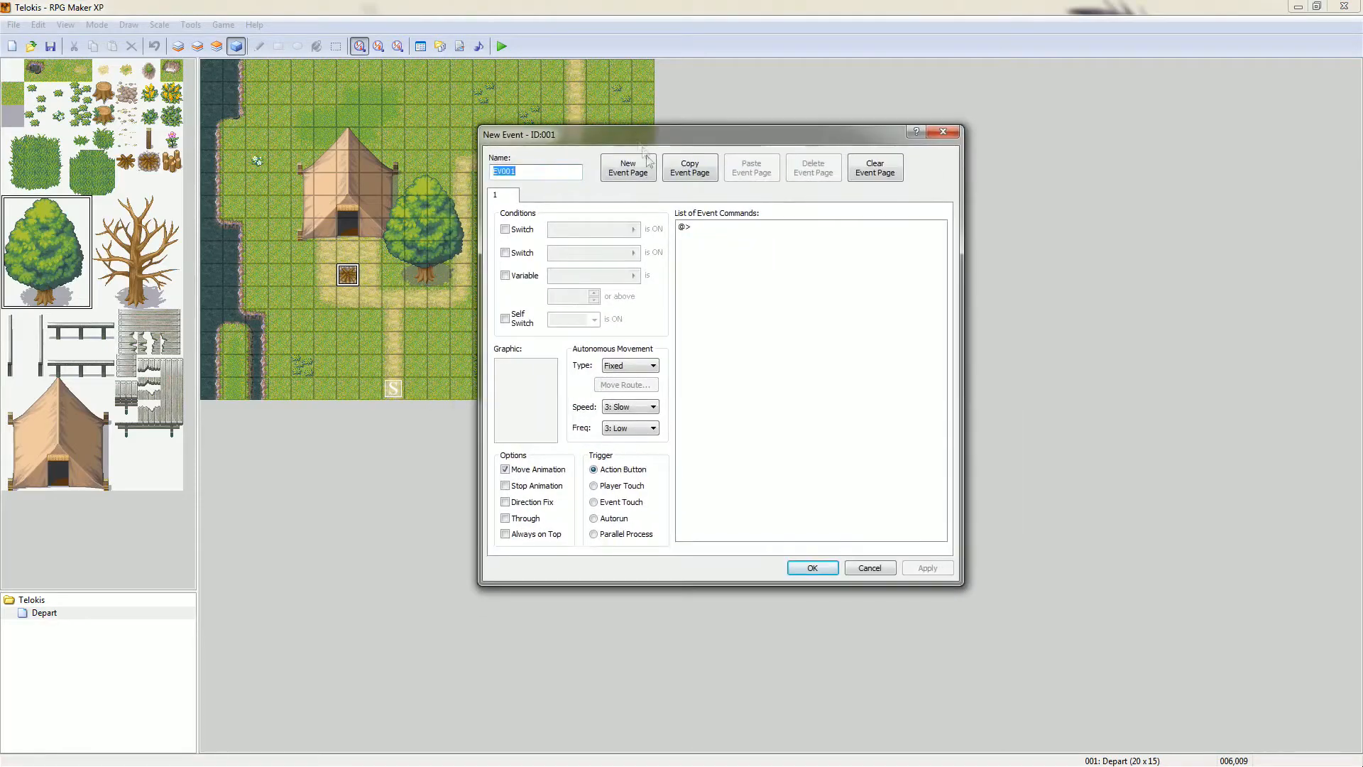
left_click(559, 175)
double_click(559, 171)
type("Fire")
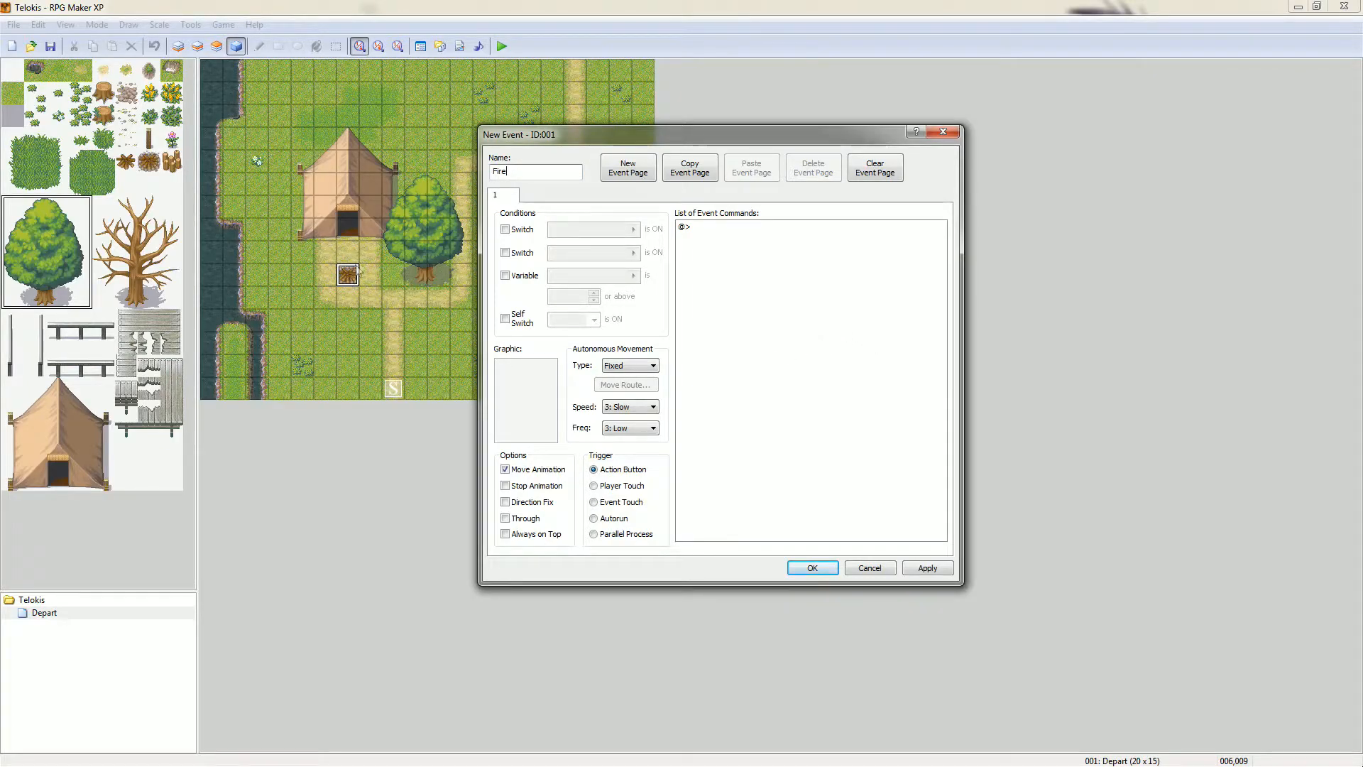
- Open the Fire event's graphic picker and examine the available character graphics for one suited to a campfire
left_click(520, 379)
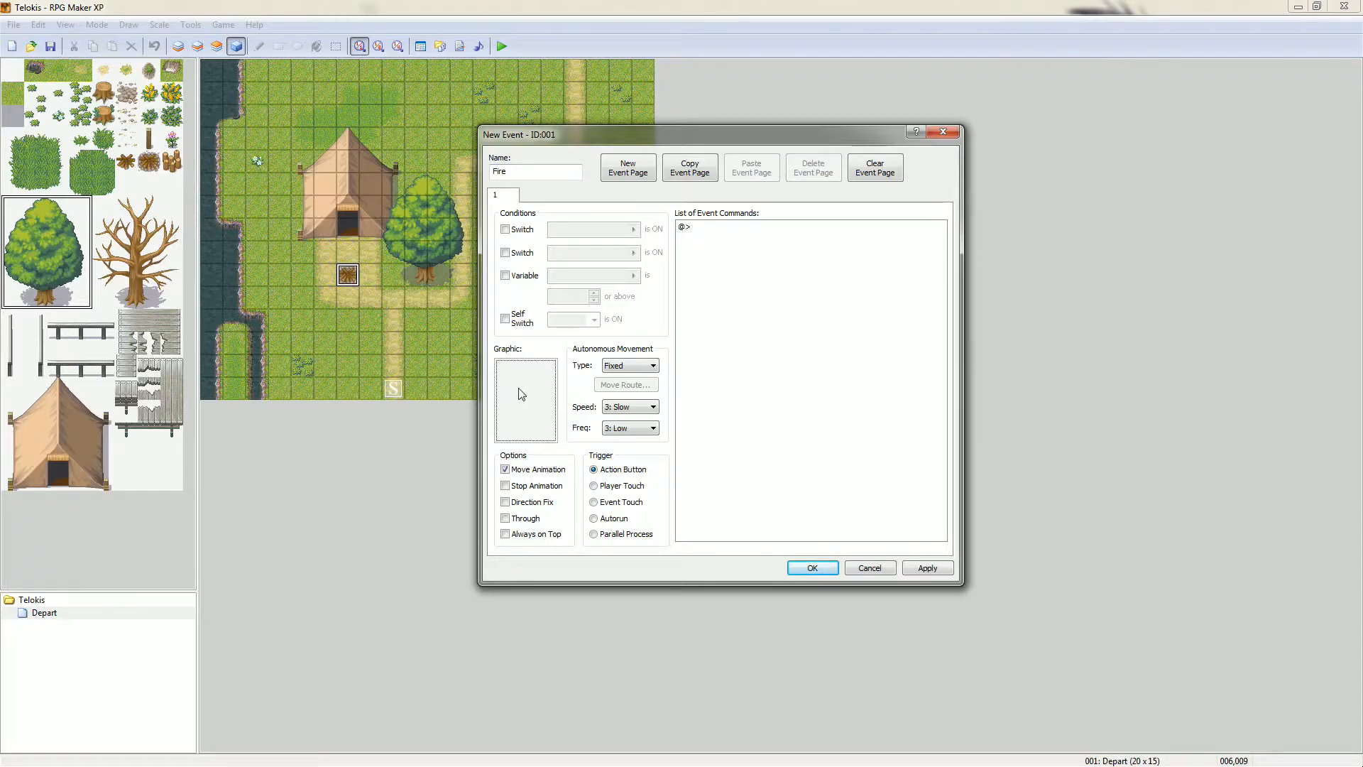
double_click(522, 395)
left_click(599, 223)
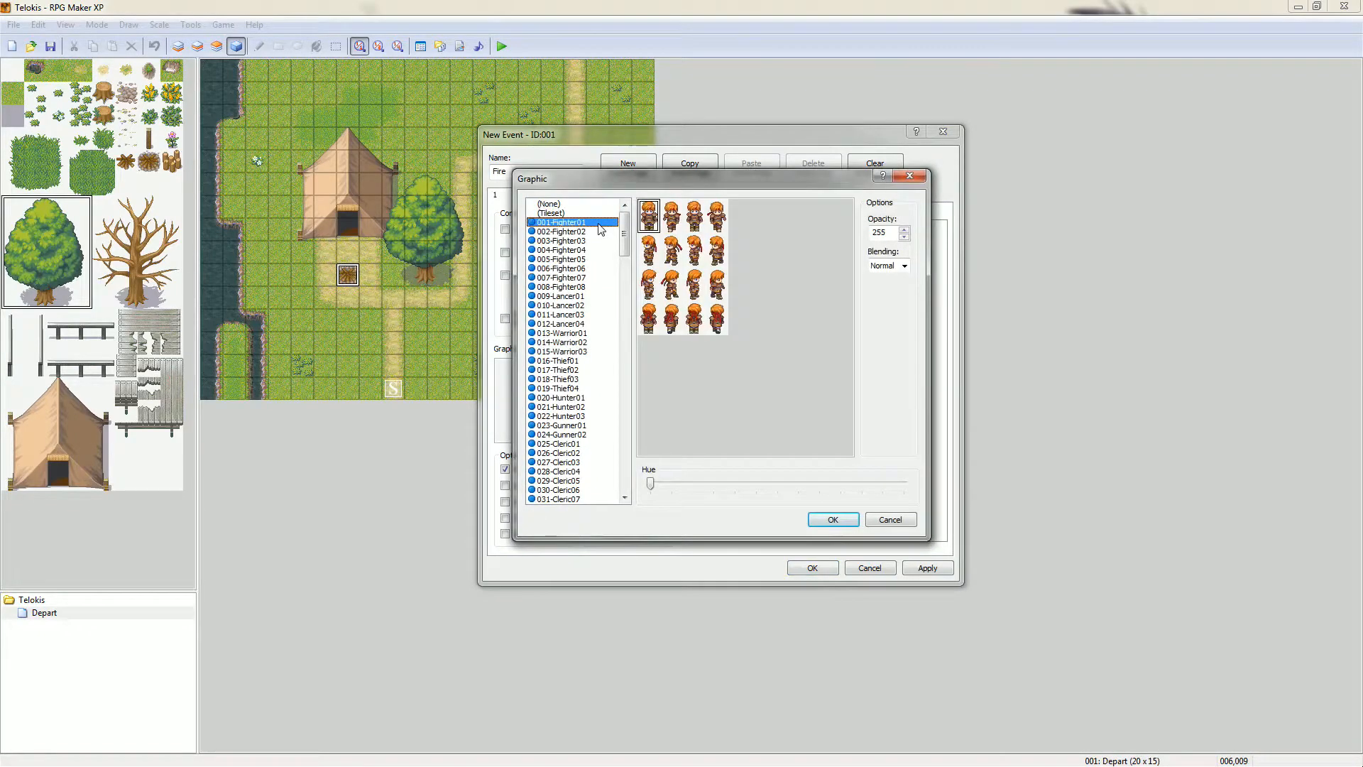
key("Down")
key("Down")
key("Down")
key("Down")
key("Down")
key("Down")
key("Down")
key("Down")
key("Down")
key("Down")
key("Down")
key("Down")
key("Down")
key("Down")
key("Down")
key("Down")
key("Down")
key("Down")
key("Down")
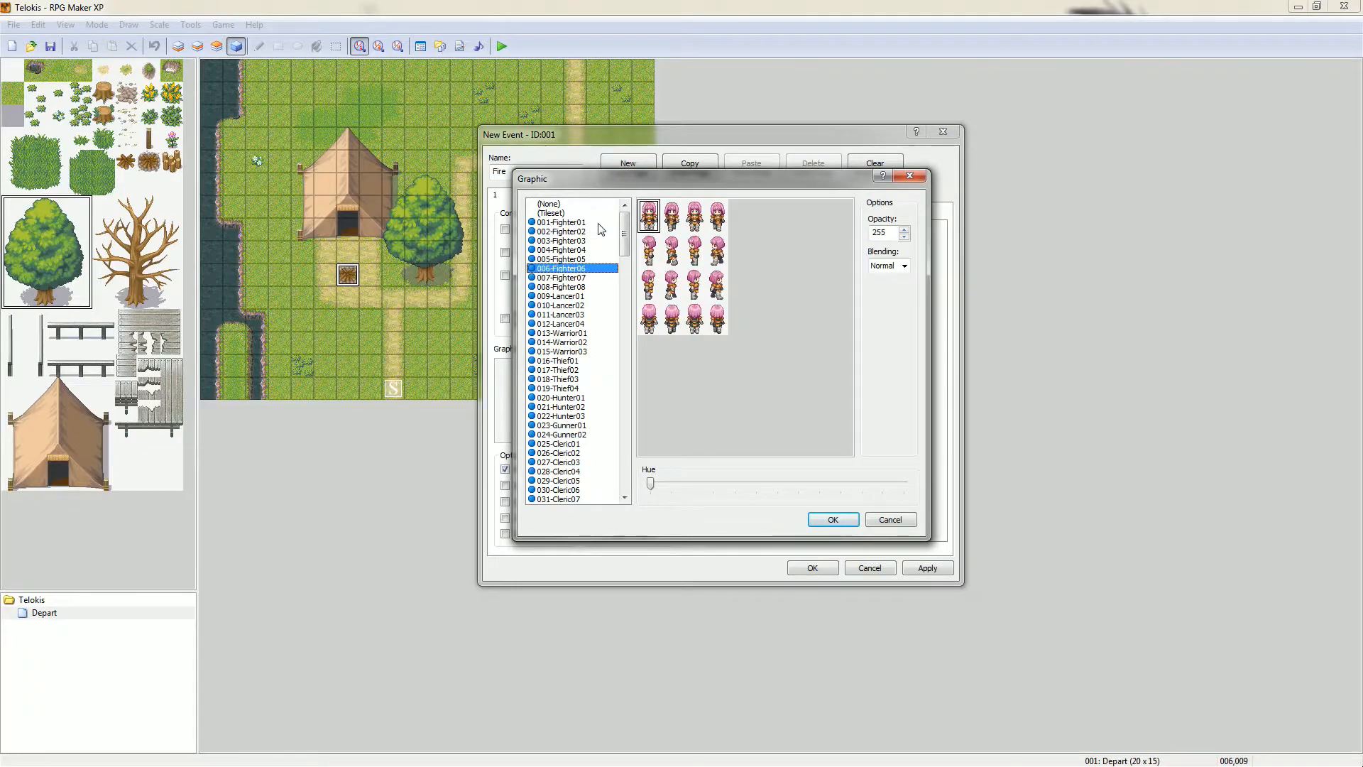
key("Down")
key("Down")
key("Down")
key("Down")
key("Down")
key("Down")
key("Down")
key("Down")
key("Down")
key("Down")
key("Down")
key("Down")
key("Down")
key("Down")
key("Down")
key("Down")
key("Down")
key("Down")
key("Down")
key("Down")
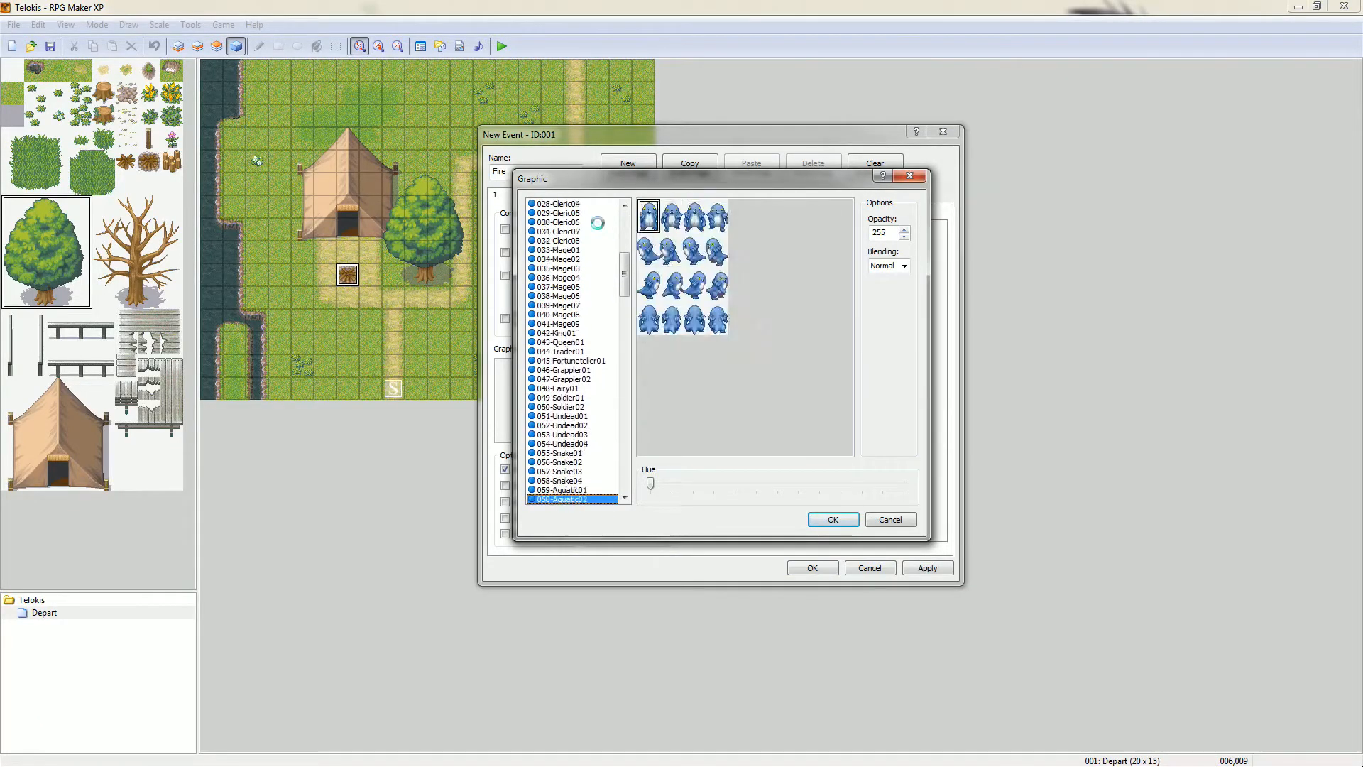
key("Down")
key("Down")
key("Down")
key("Down")
key("Down")
key("Down")
key("Down")
key("Down")
key("Down")
key("Down")
key("Down")
key("Down")
key("Down")
key("Down")
key("Down")
key("Down")
key("Down")
key("Down")
key("Down")
key("Down")
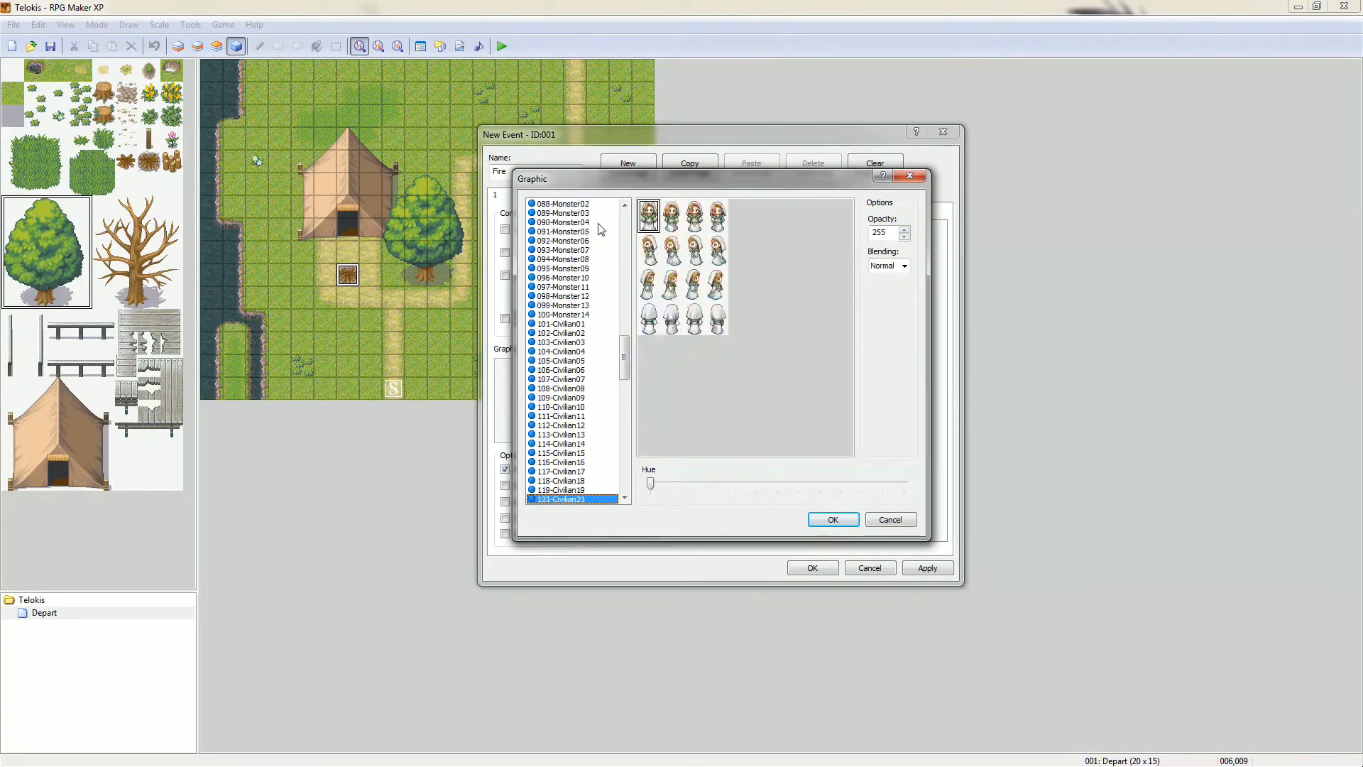
key("Down")
left_click_drag(624, 378, 635, 469)
left_click(579, 425)
left_click(575, 436)
left_click(569, 453)
left_click(568, 463)
left_click(571, 472)
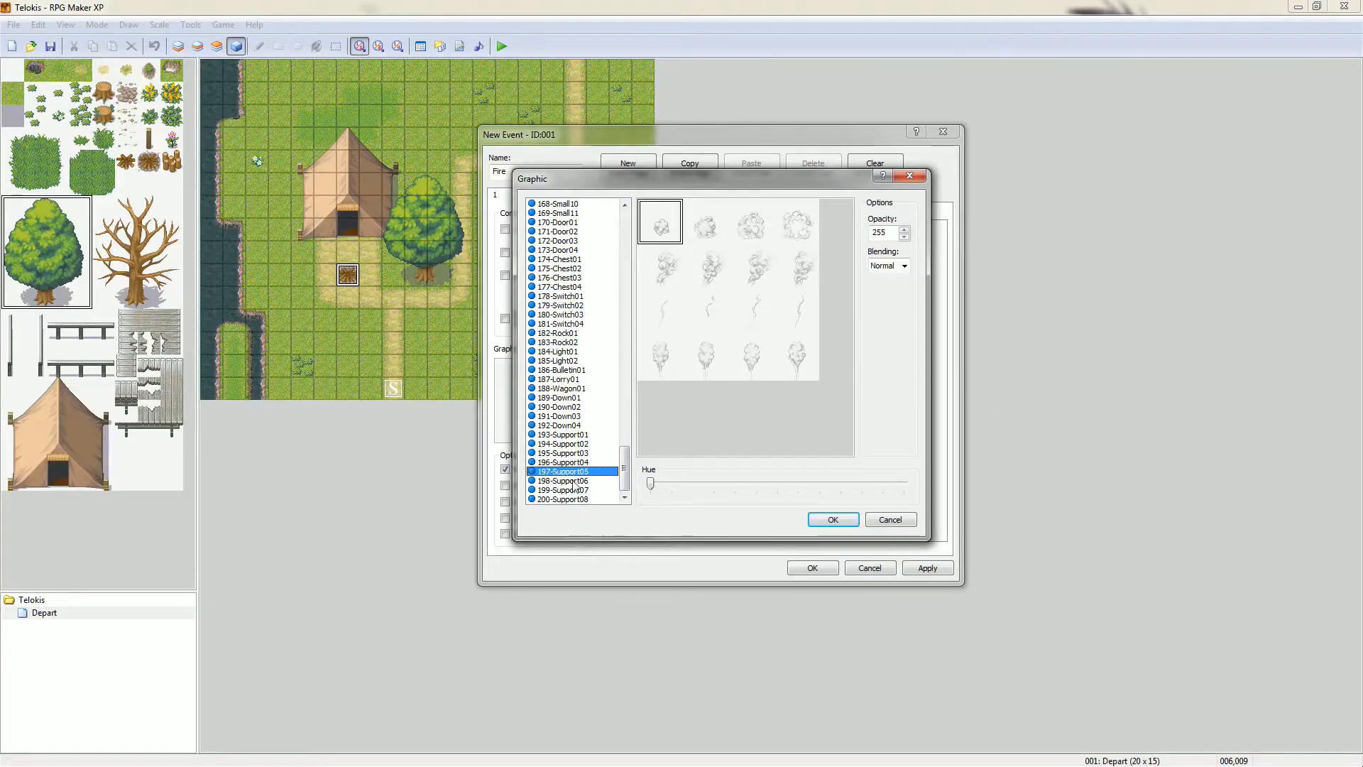
left_click(576, 490)
double_click(574, 494)
double_click(546, 402)
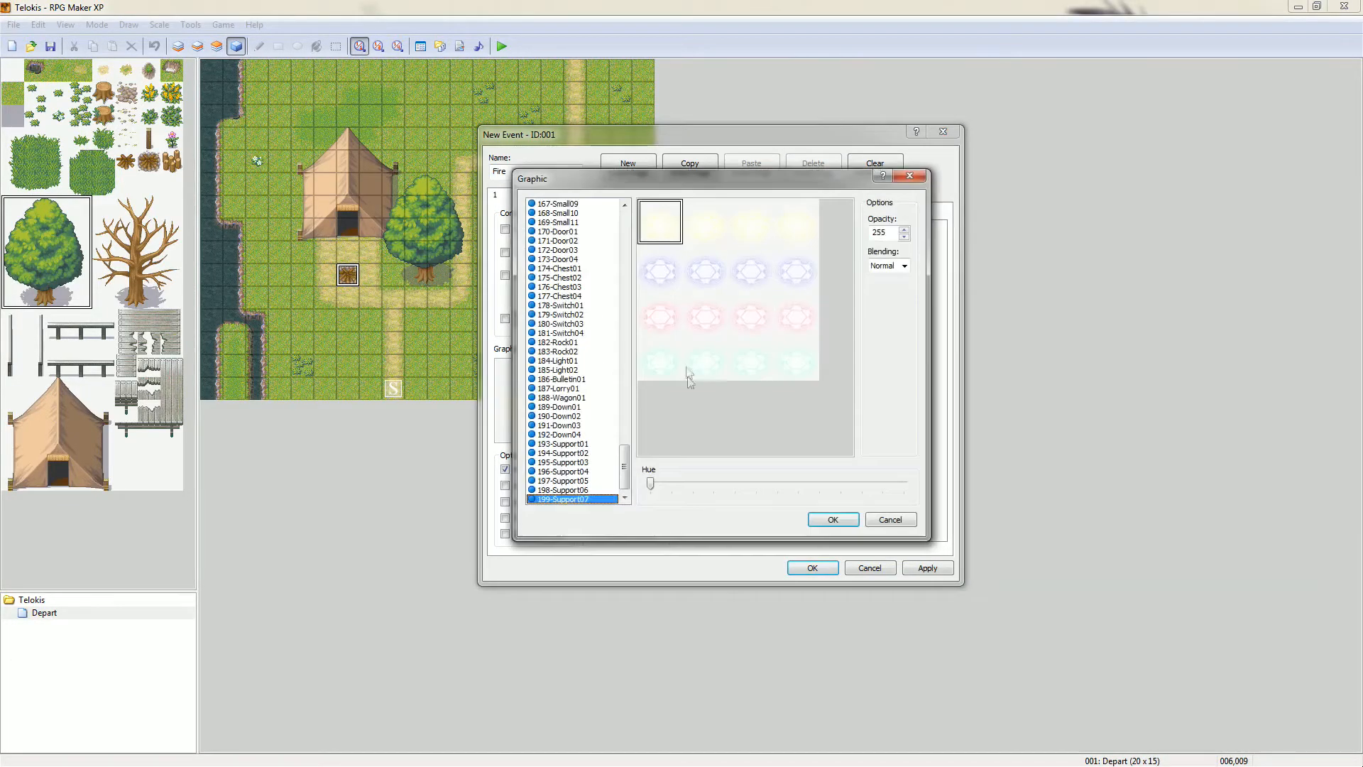
- Select the first large flame in the third row of the 184-Light01 graphic for the Fire event
left_click(575, 370)
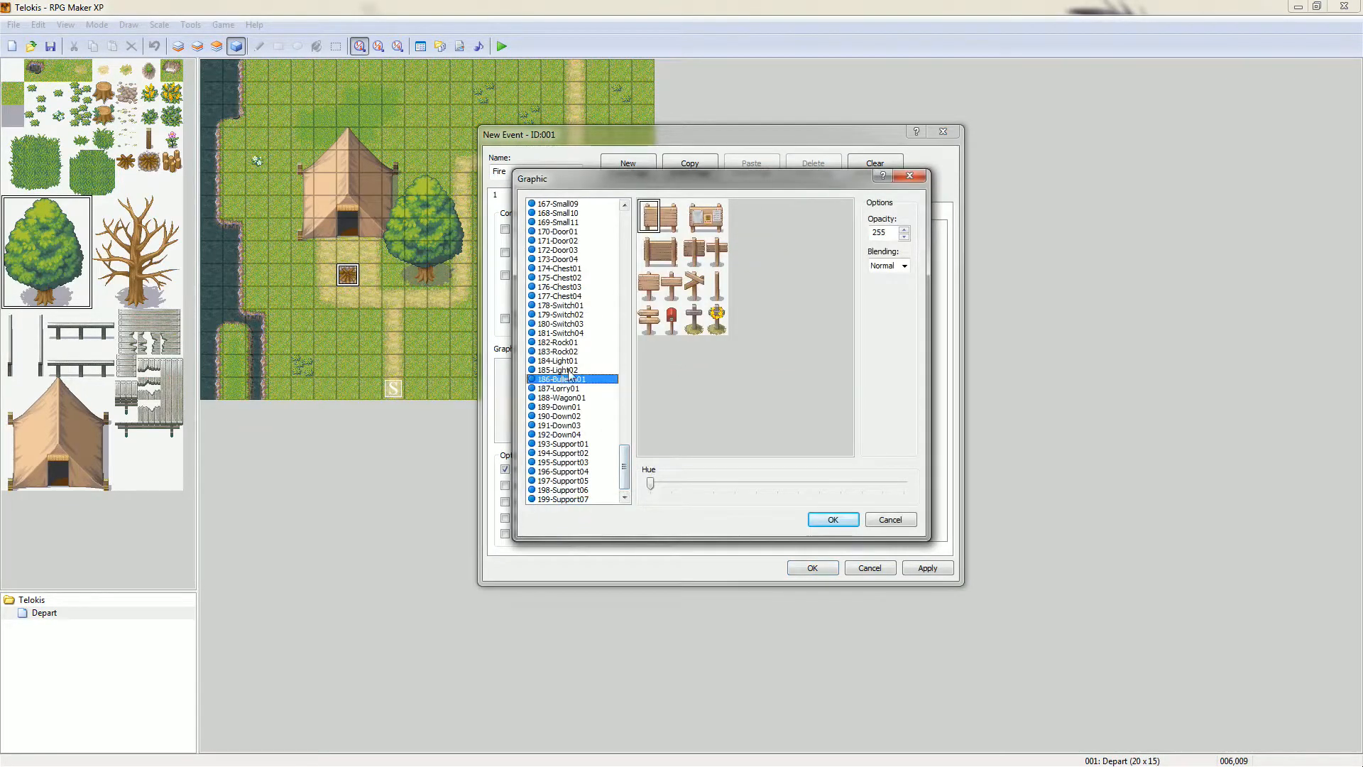
left_click(575, 361)
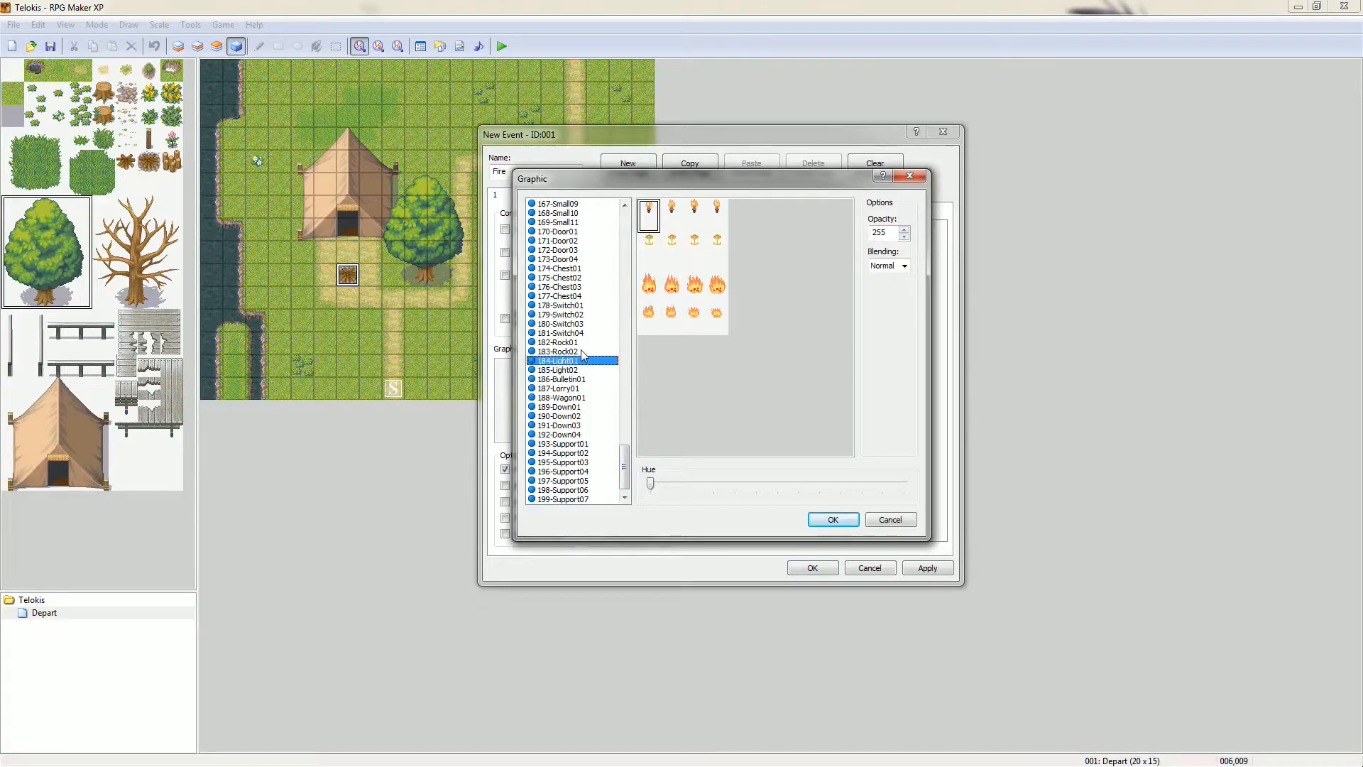
left_click(577, 352)
left_click(577, 343)
left_click(580, 361)
left_click(653, 290)
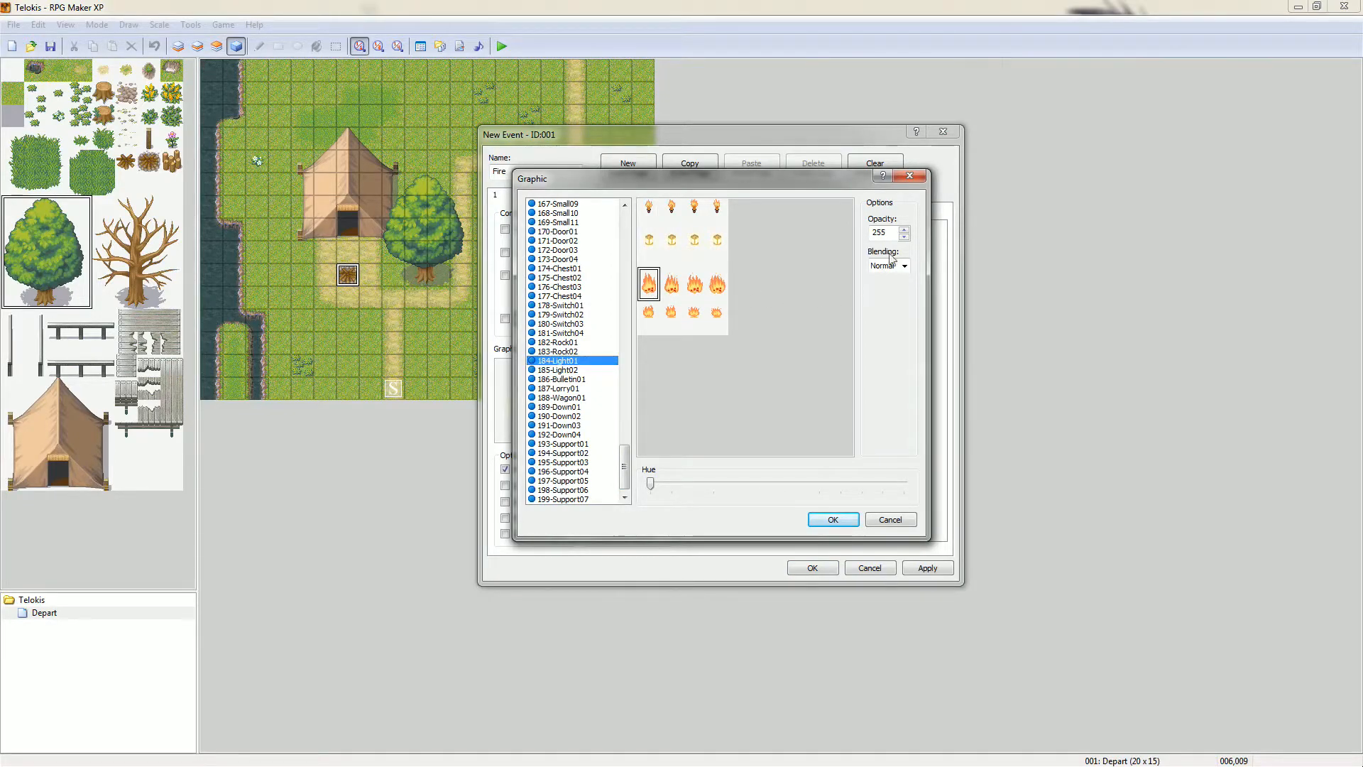
- Try the opacity setting, Add blending and the hue slider on the flame graphic
left_click(904, 237)
left_click(904, 237)
left_click(904, 265)
left_click(878, 290)
left_click(904, 265)
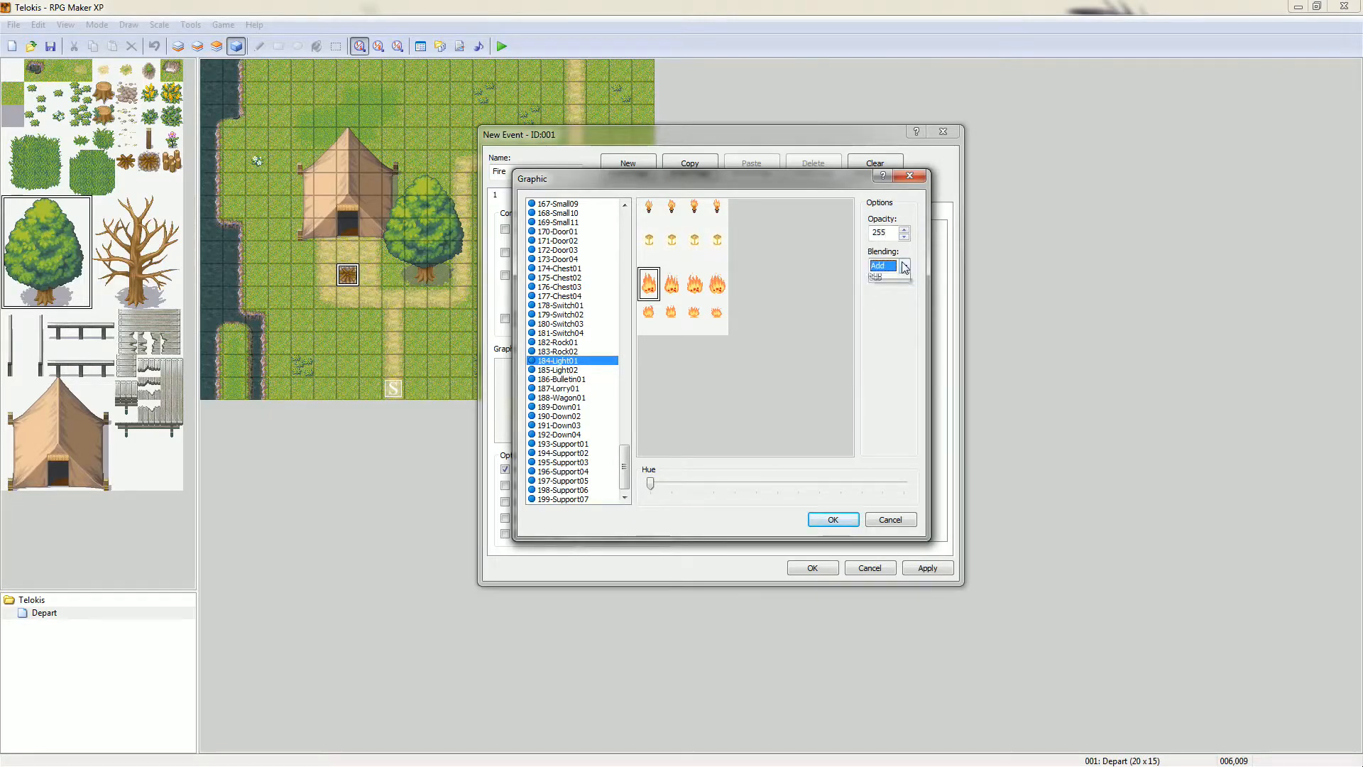
left_click(895, 281)
mouse_move(650, 484)
left_mouse_down()
mouse_move(897, 480)
mouse_move(650, 482)
left_mouse_up()
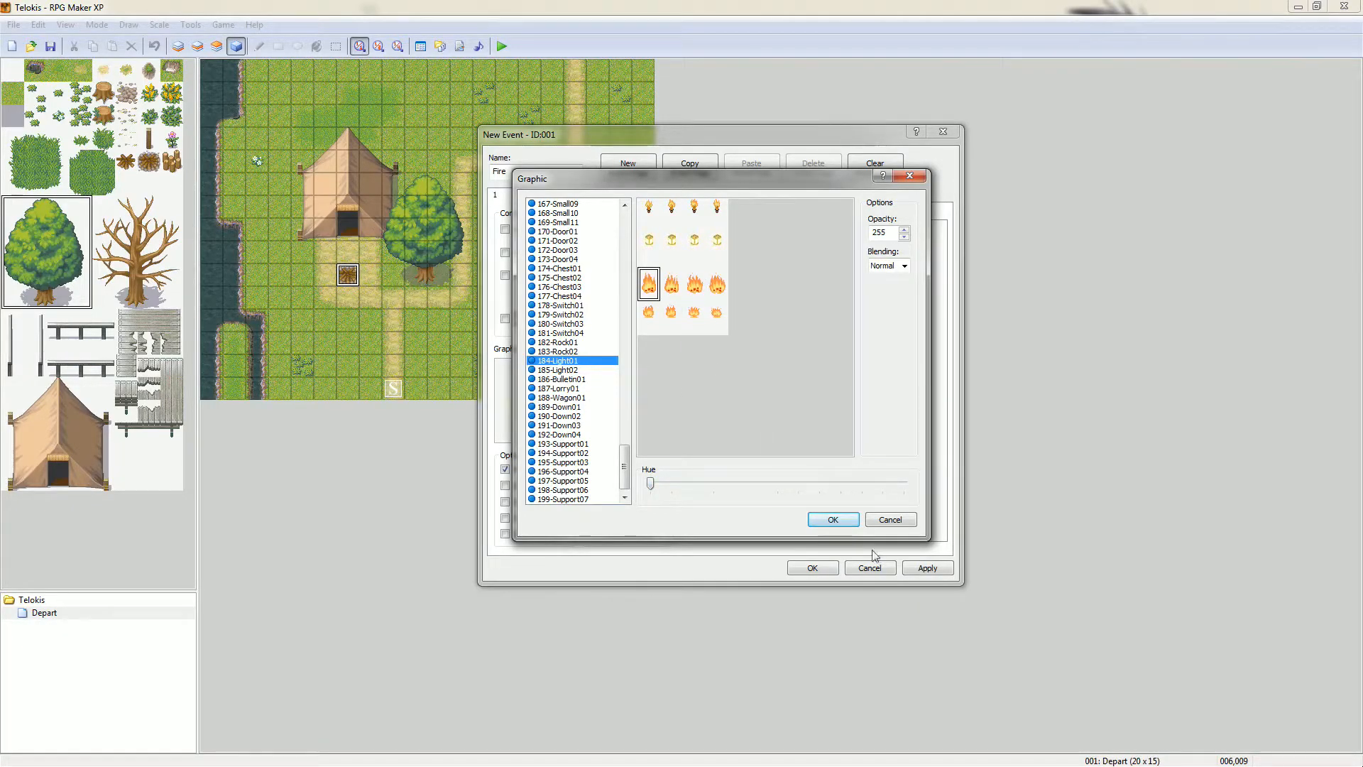
- Confirm the flame graphic and add the Fire event to the map
left_click(832, 520)
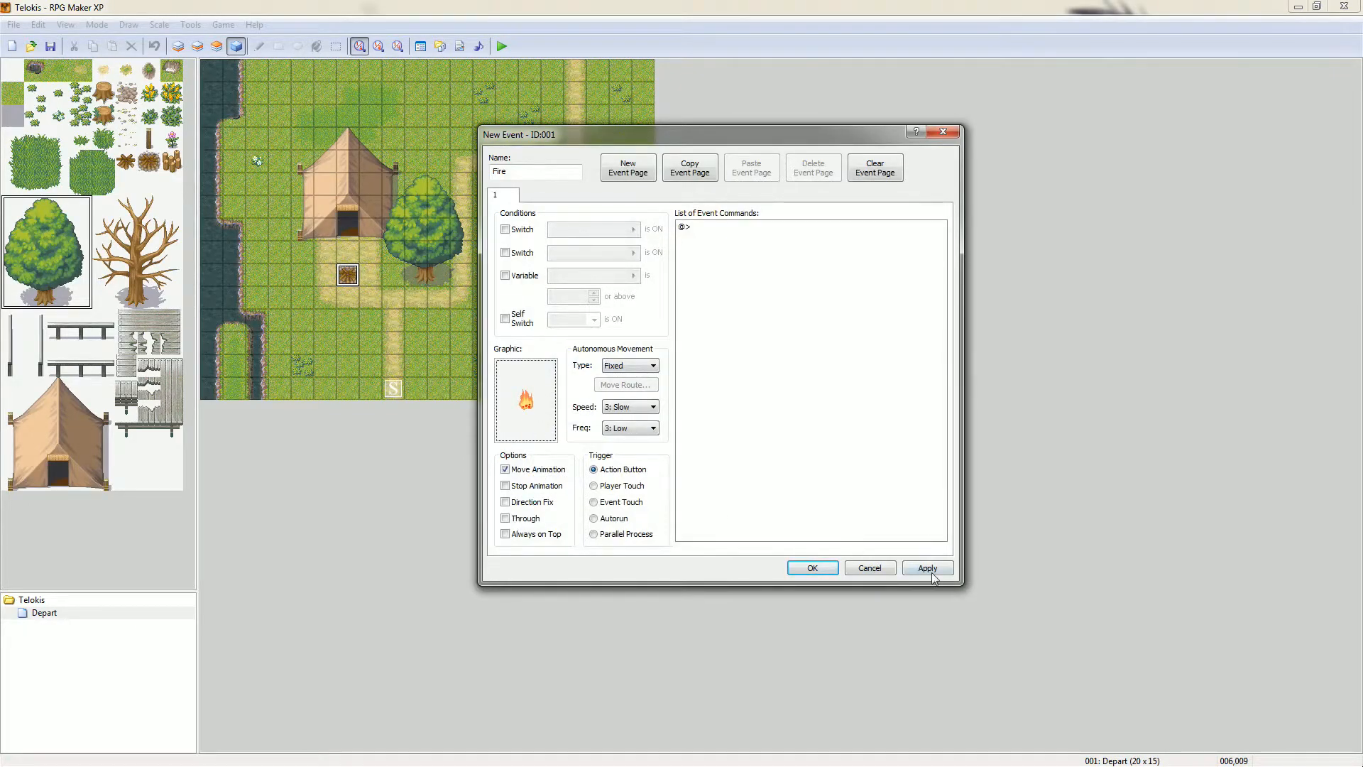
left_click(797, 568)
- Save the project changes, launch a playtest and start a new game
left_click(506, 47)
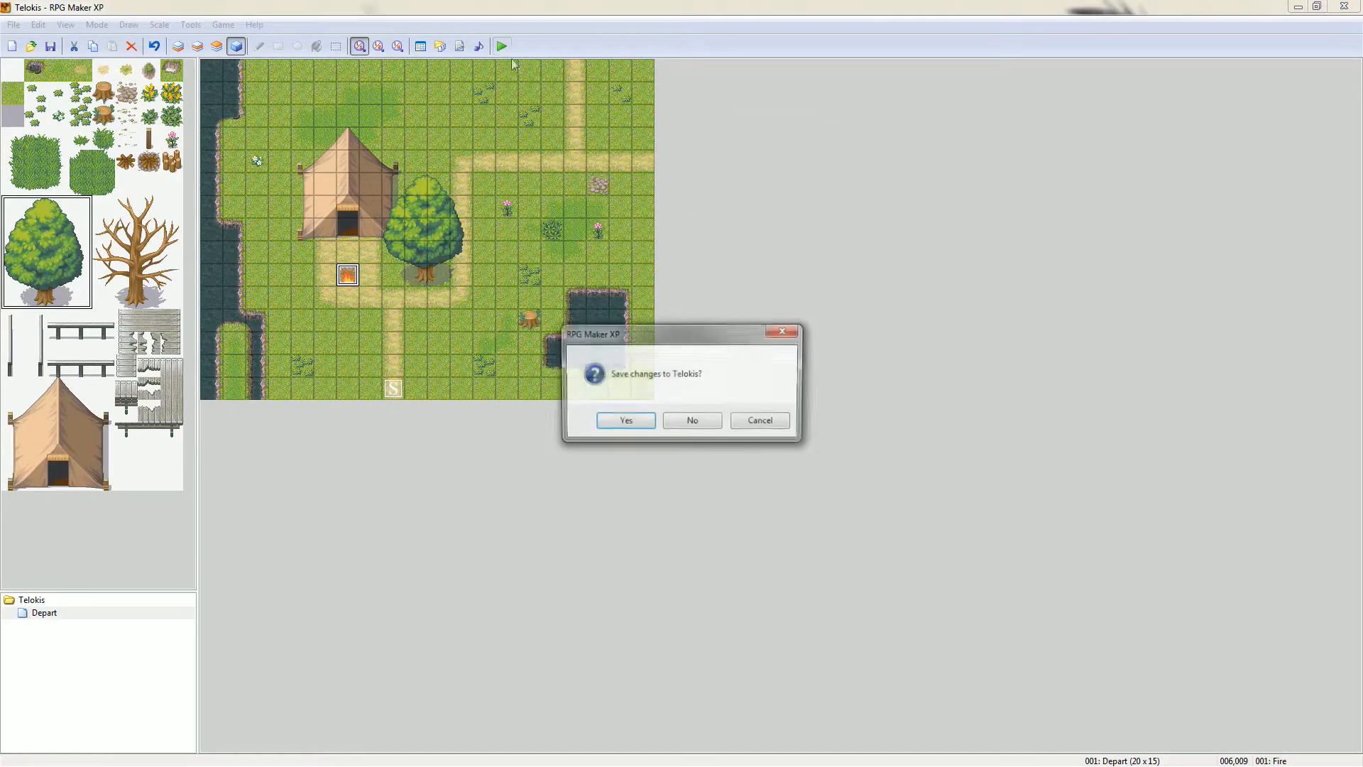
left_click(633, 424)
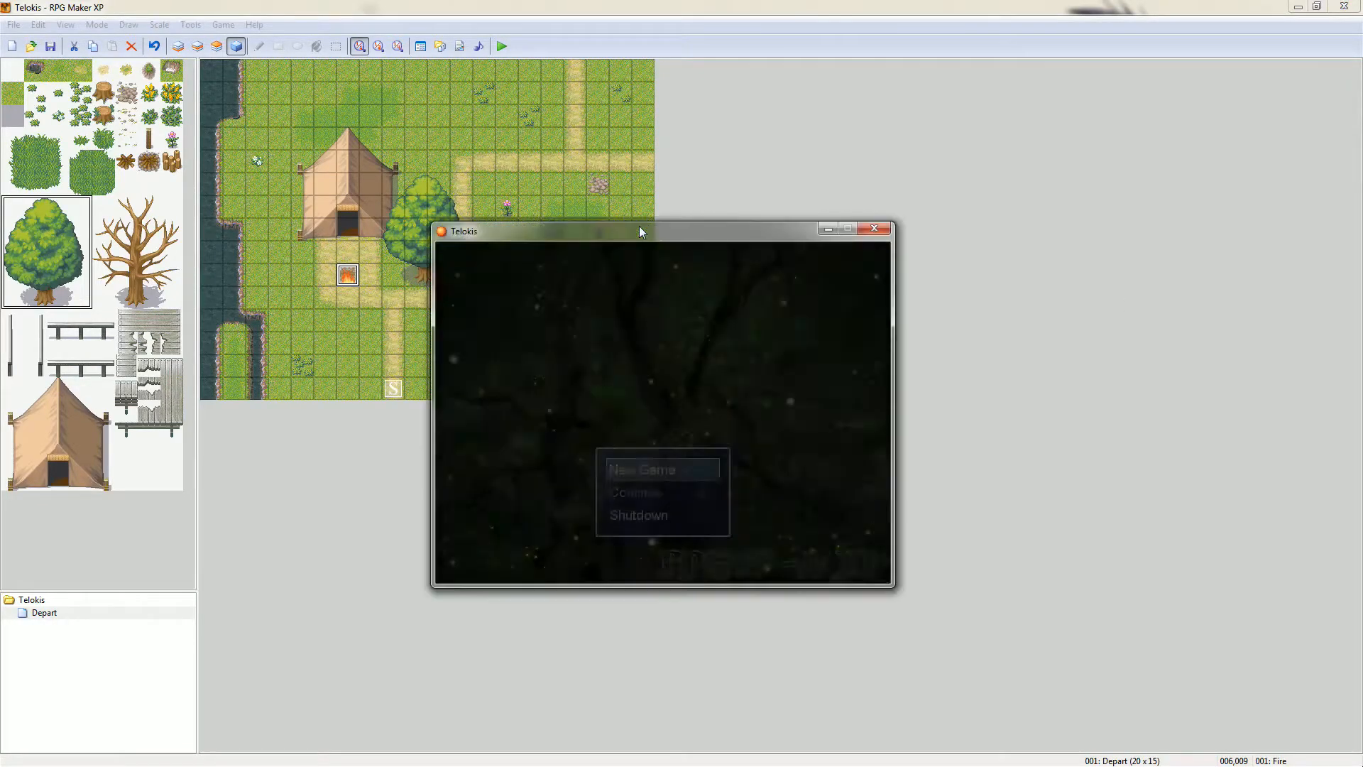
key("Return")
- Walk the hero up the path to the campfire to check the flame, and close the playtest
key("Up")
key("Up")
key("Up")
key("Up")
key("Up")
key("Left")
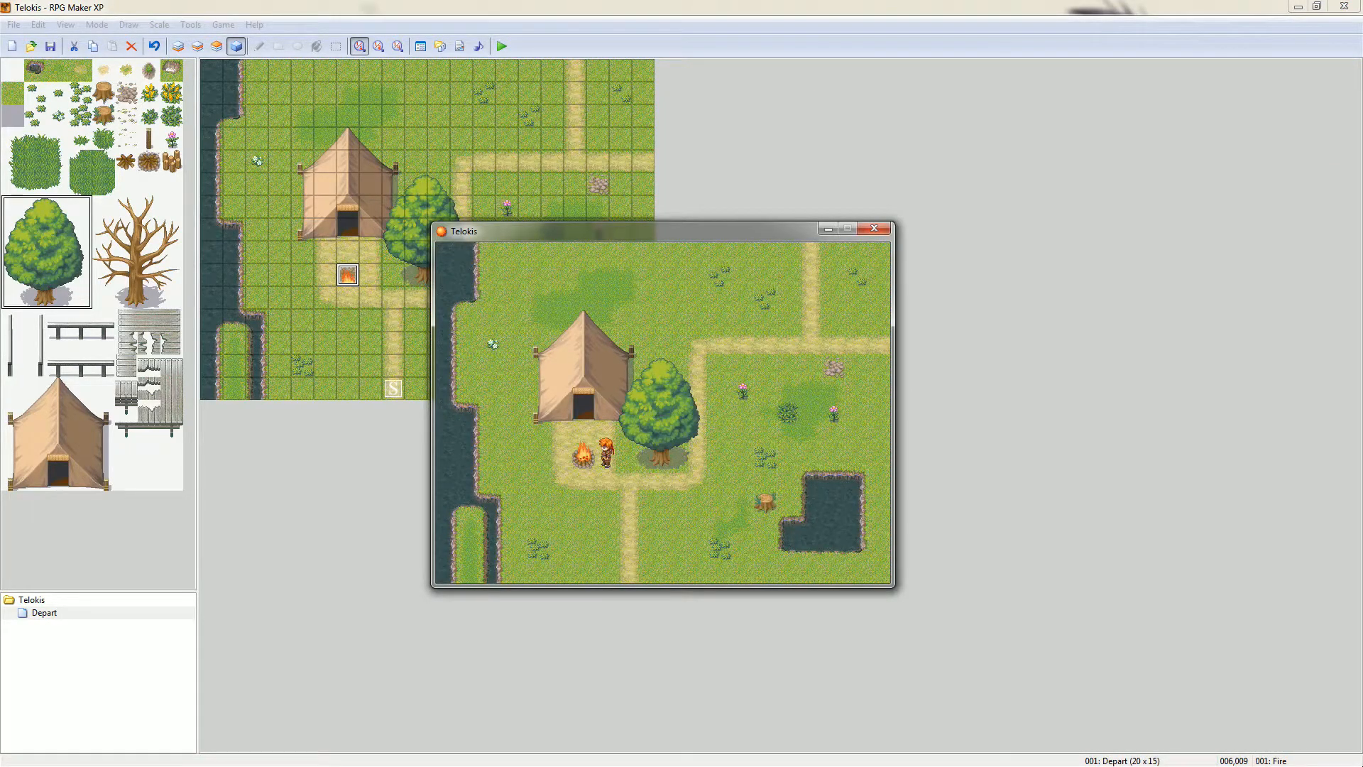
left_click(875, 228)
- Edit the Fire event so that Stop Animation is enabled and Move Animation is disabled
double_click(358, 279)
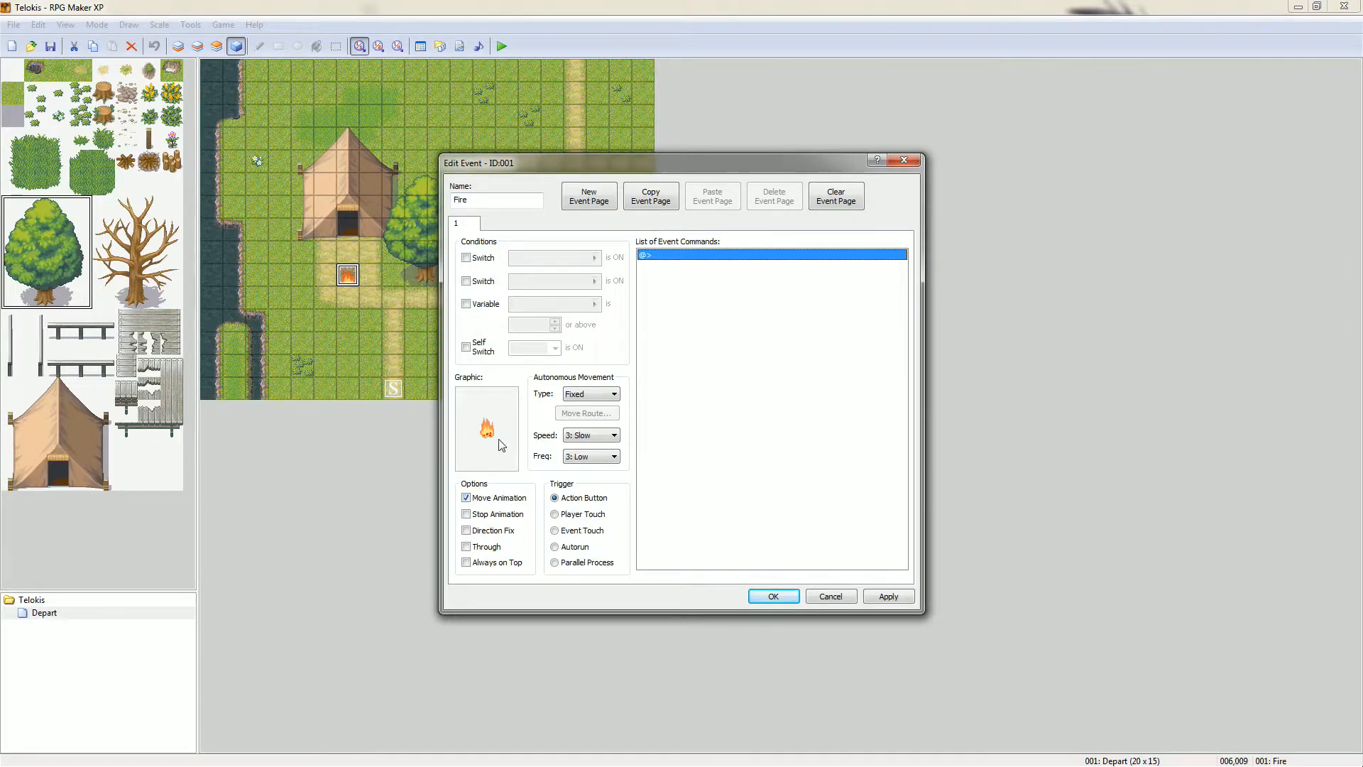
left_click_drag(647, 168, 713, 168)
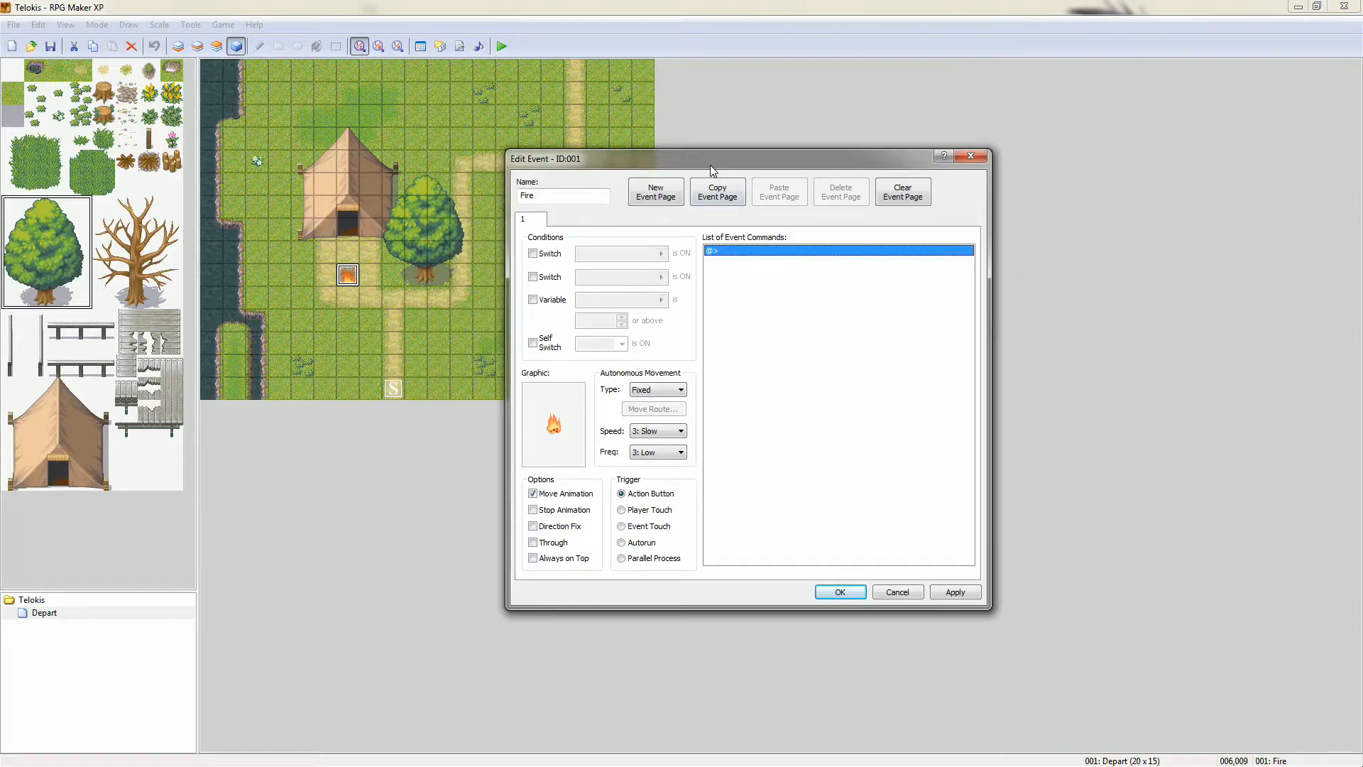
left_click(551, 512)
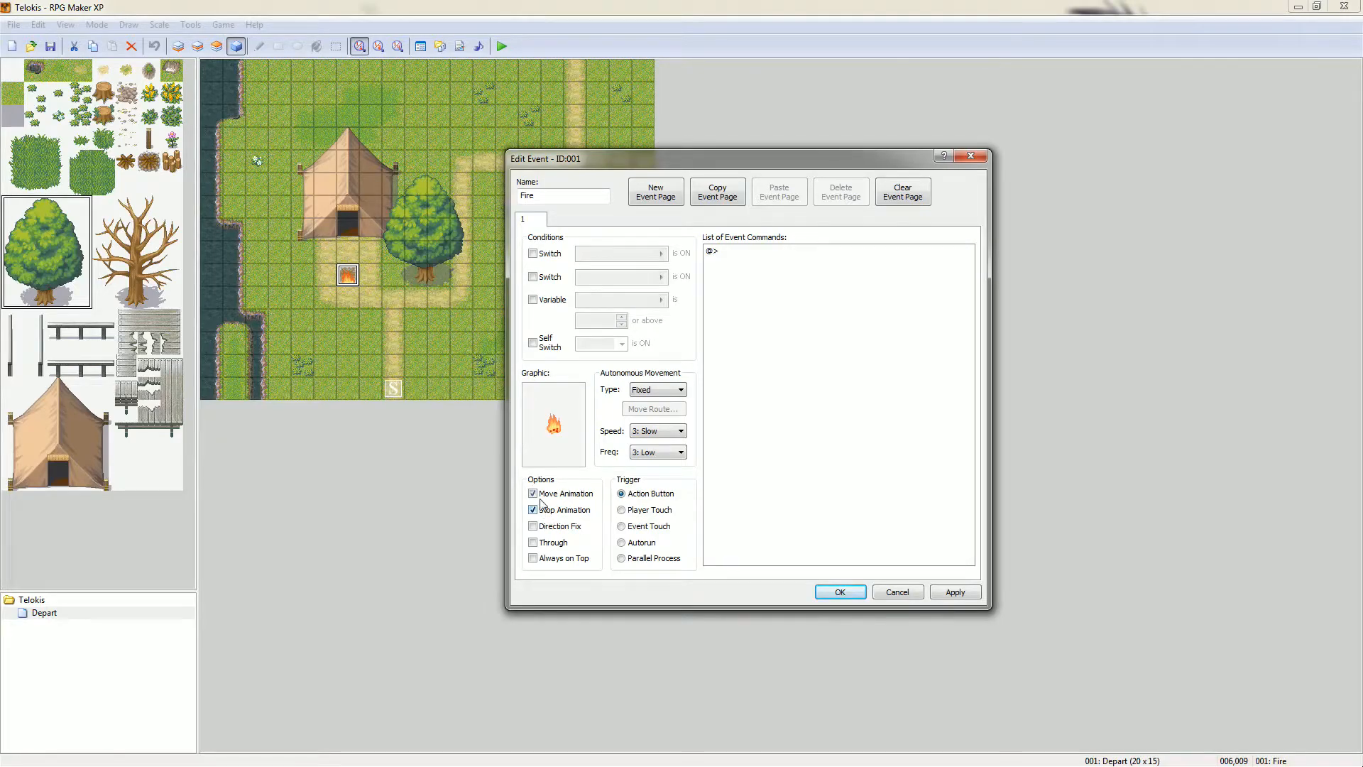
left_click(544, 500)
left_click(855, 592)
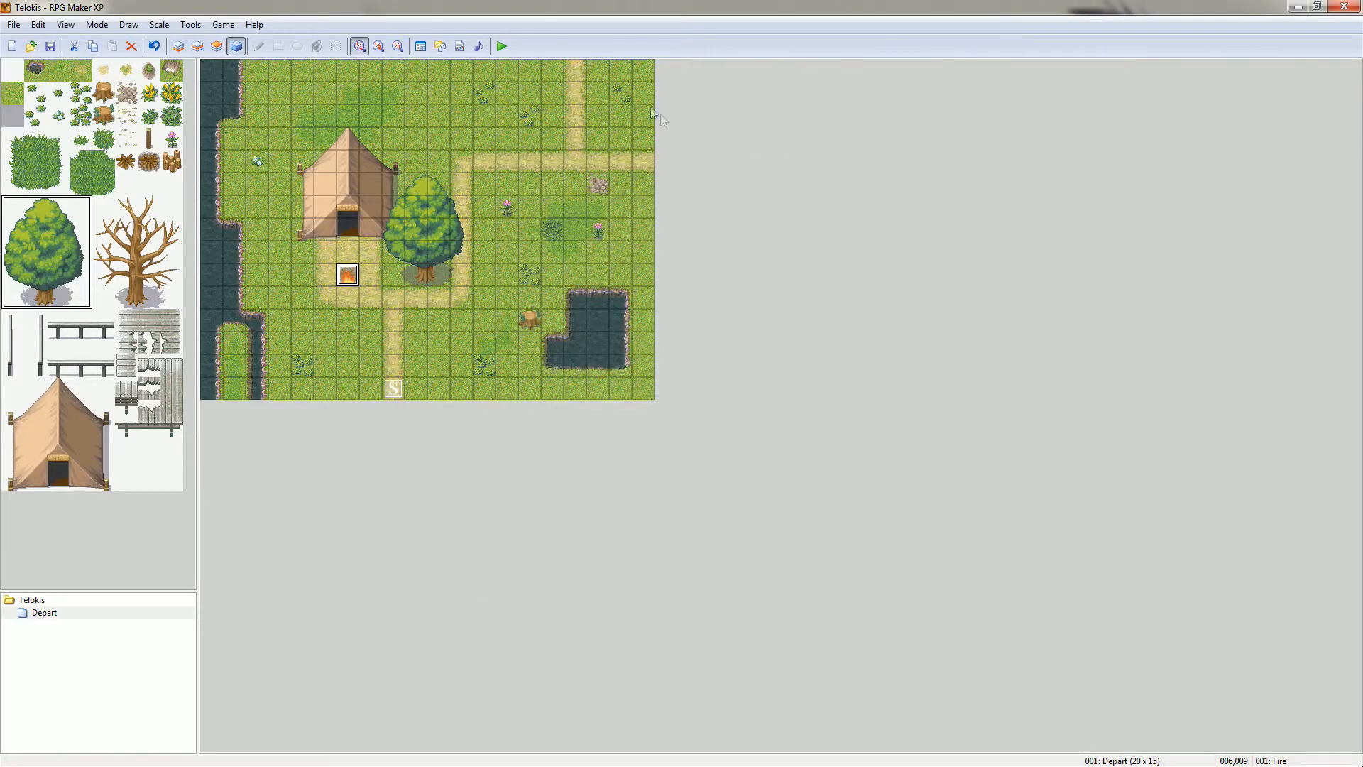
- Save the Fire event's animation changes to the project and start a new game in a playtest
left_click(502, 47)
left_click(631, 423)
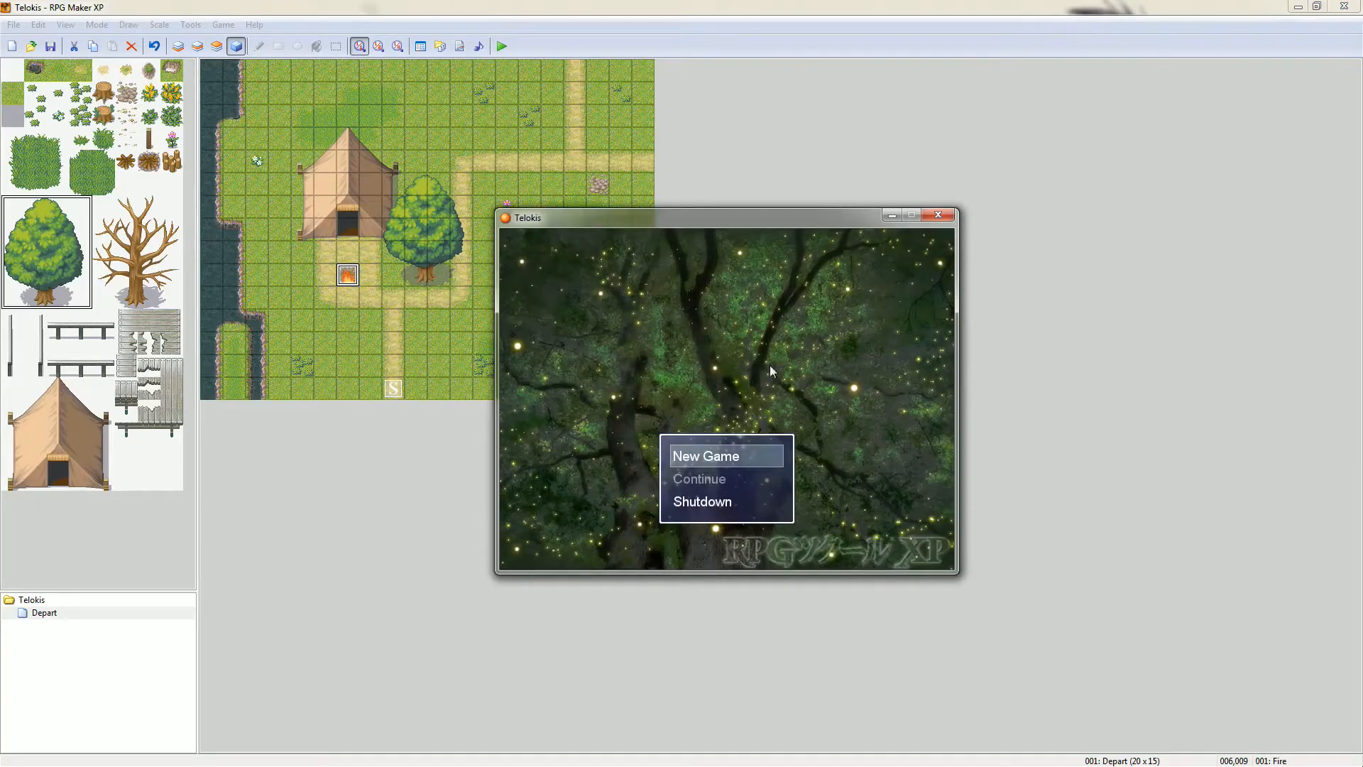
key("Return")
- Walk the hero next to the campfire to check the flame's stop animation, and end the playtest
key("Up")
key("Up")
key("Up")
key("Up")
key("Up")
key("Left")
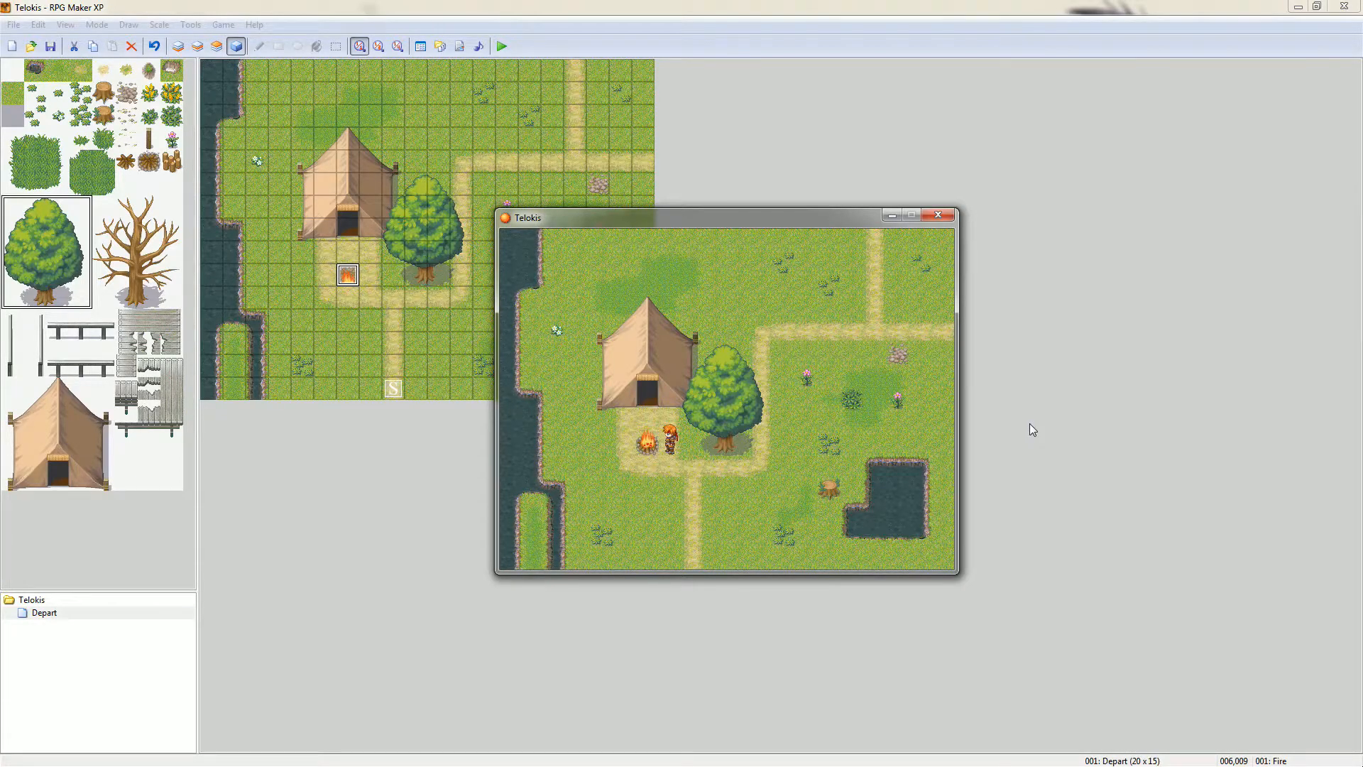
left_click(938, 214)
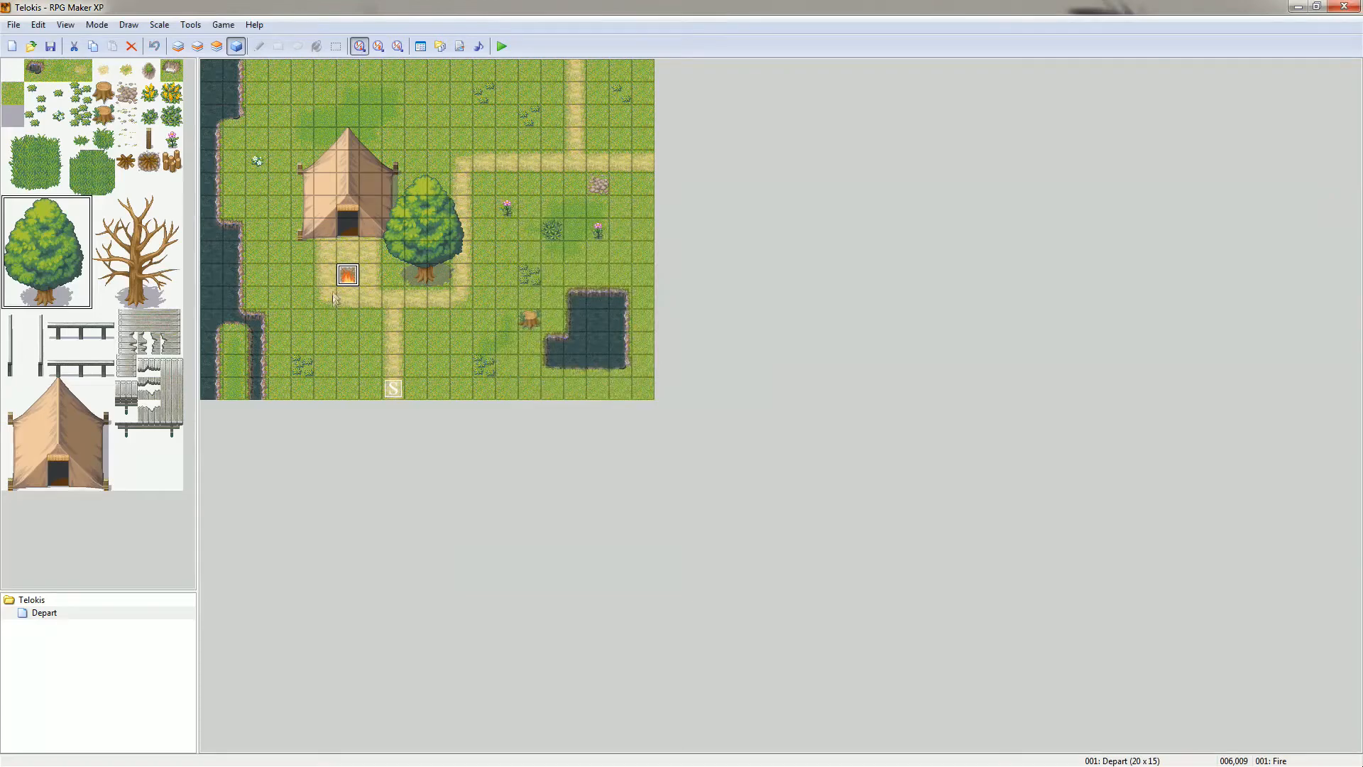
- Set the Fire event's autonomous movement speed to 5: Faster
double_click(347, 275)
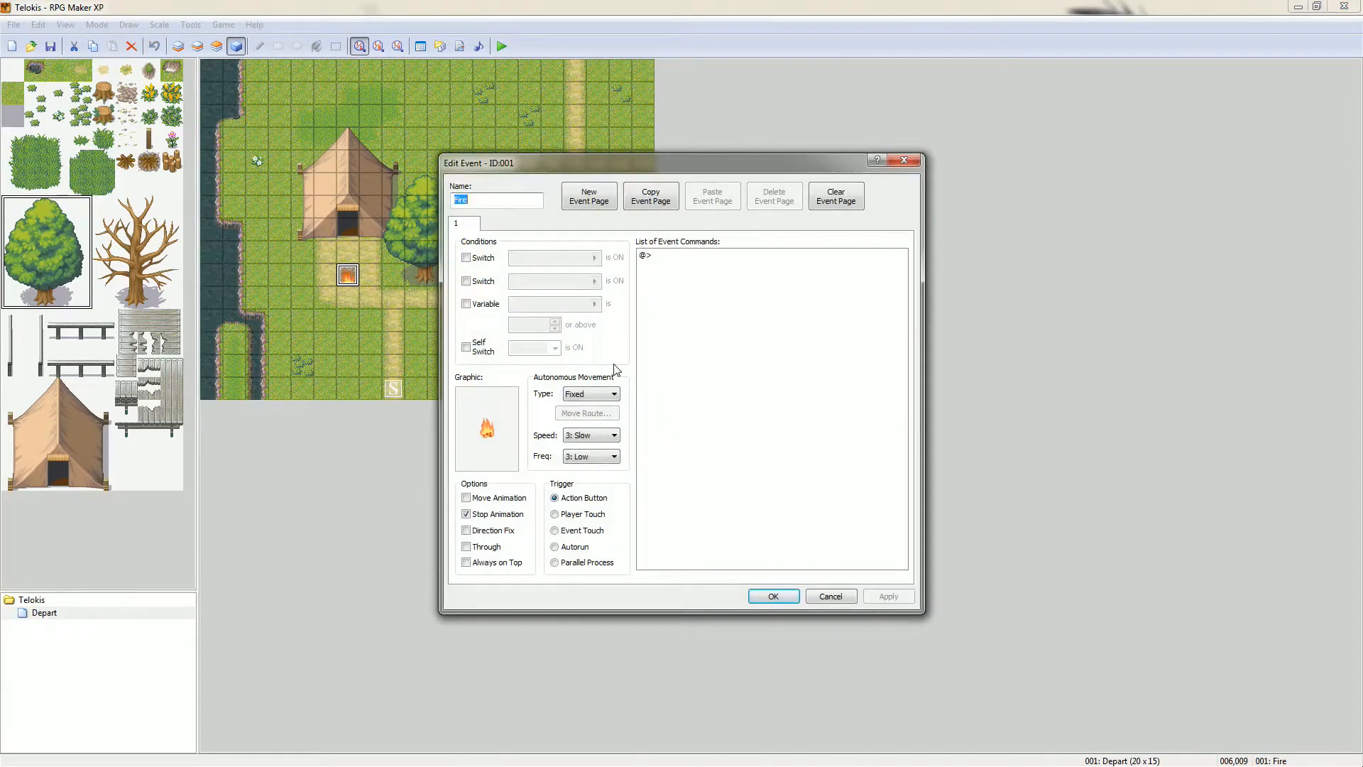
left_click(608, 435)
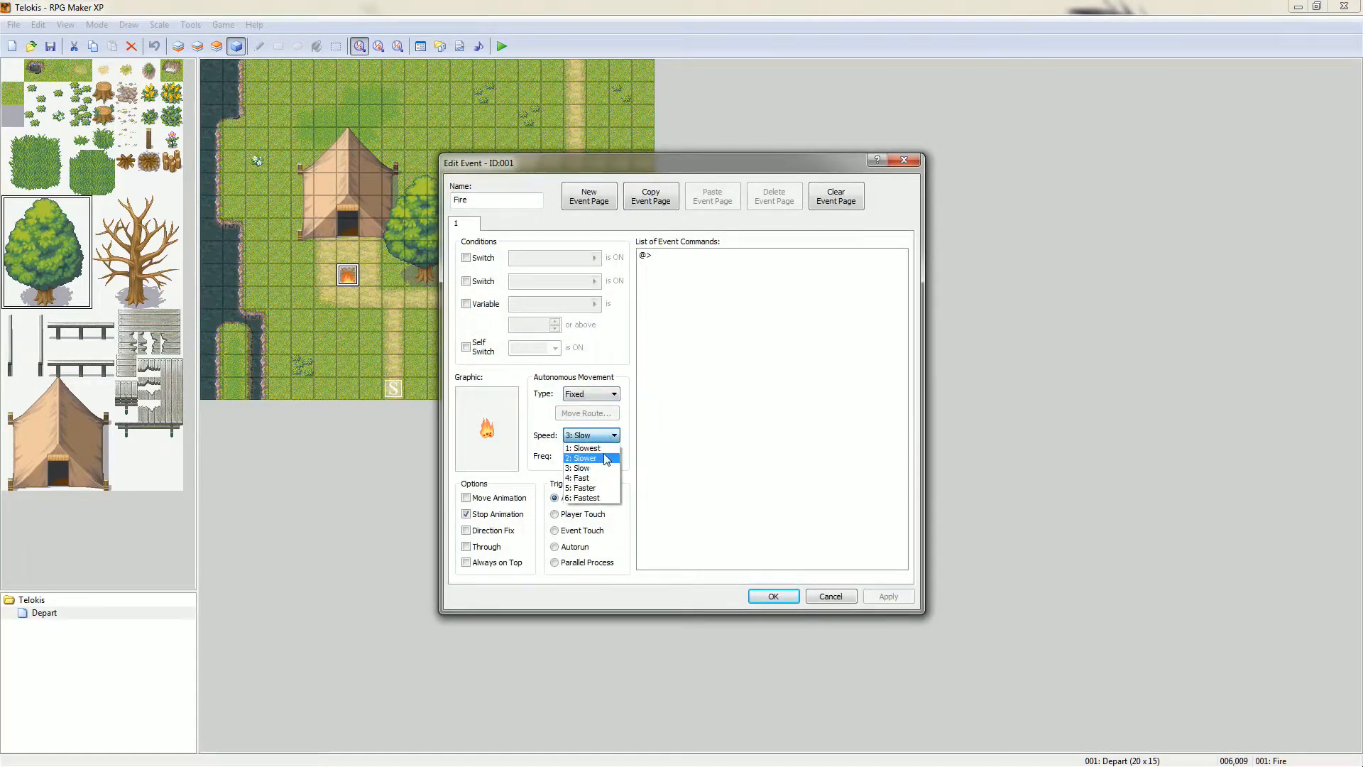
left_click(582, 488)
left_click(774, 597)
- Save the project and playtest a new game, walking the hero to the campfire to check the flame's animation speed
left_click(502, 47)
left_click(615, 418)
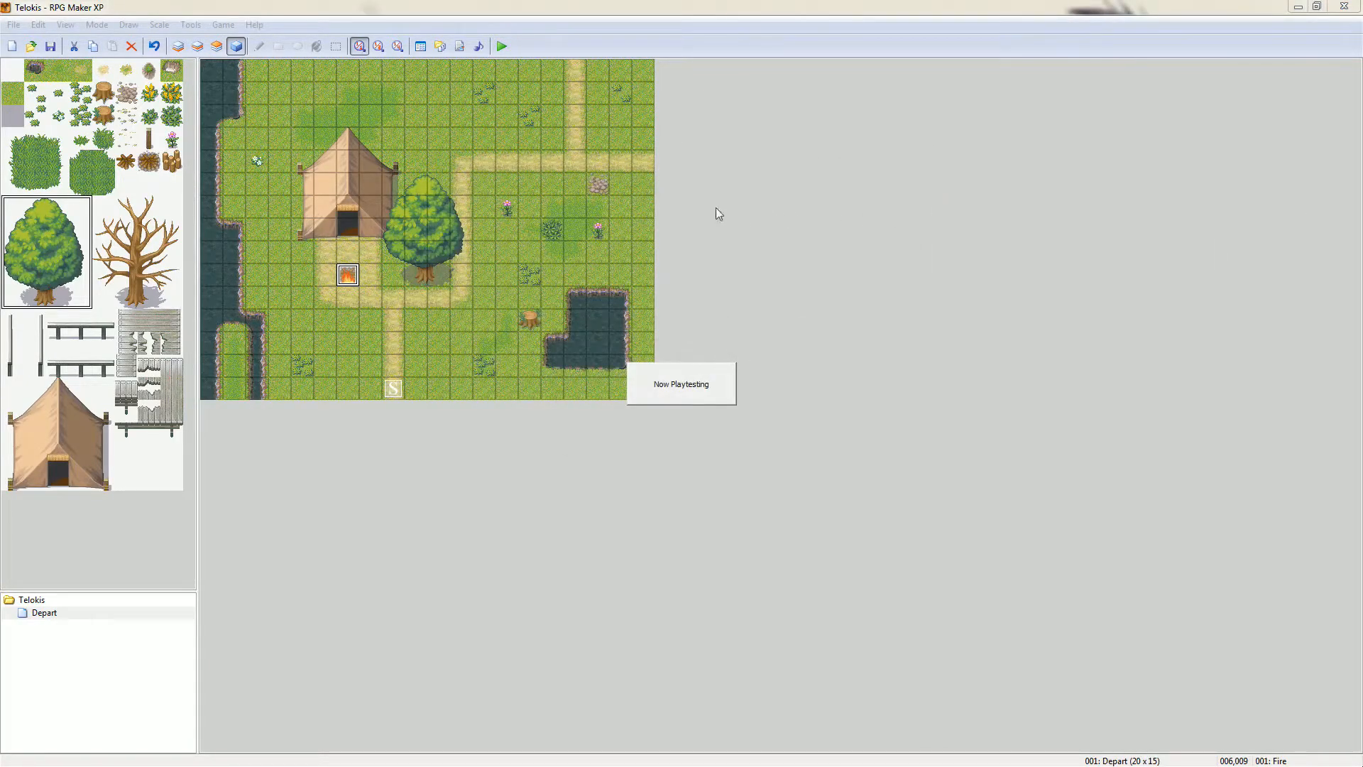
key("Return")
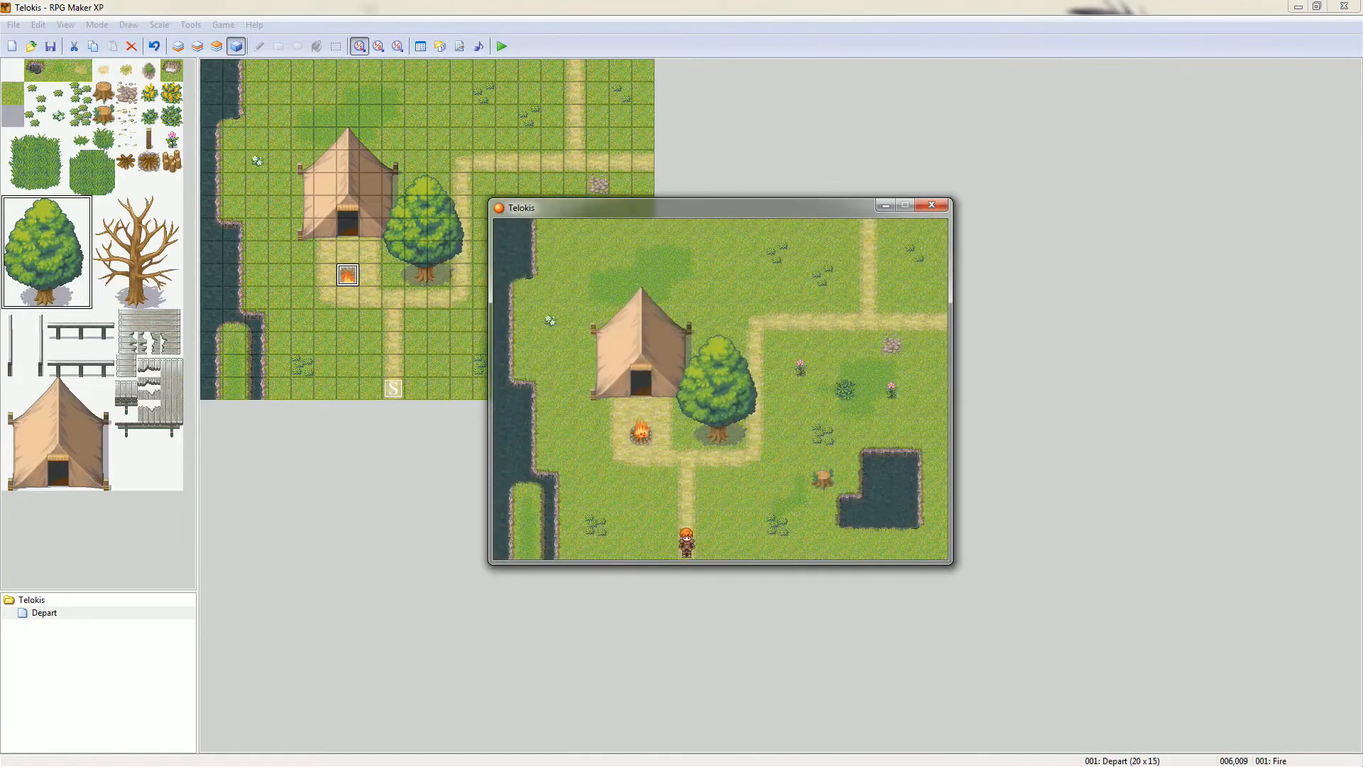
key("Up")
key("Left")
left_click(931, 206)
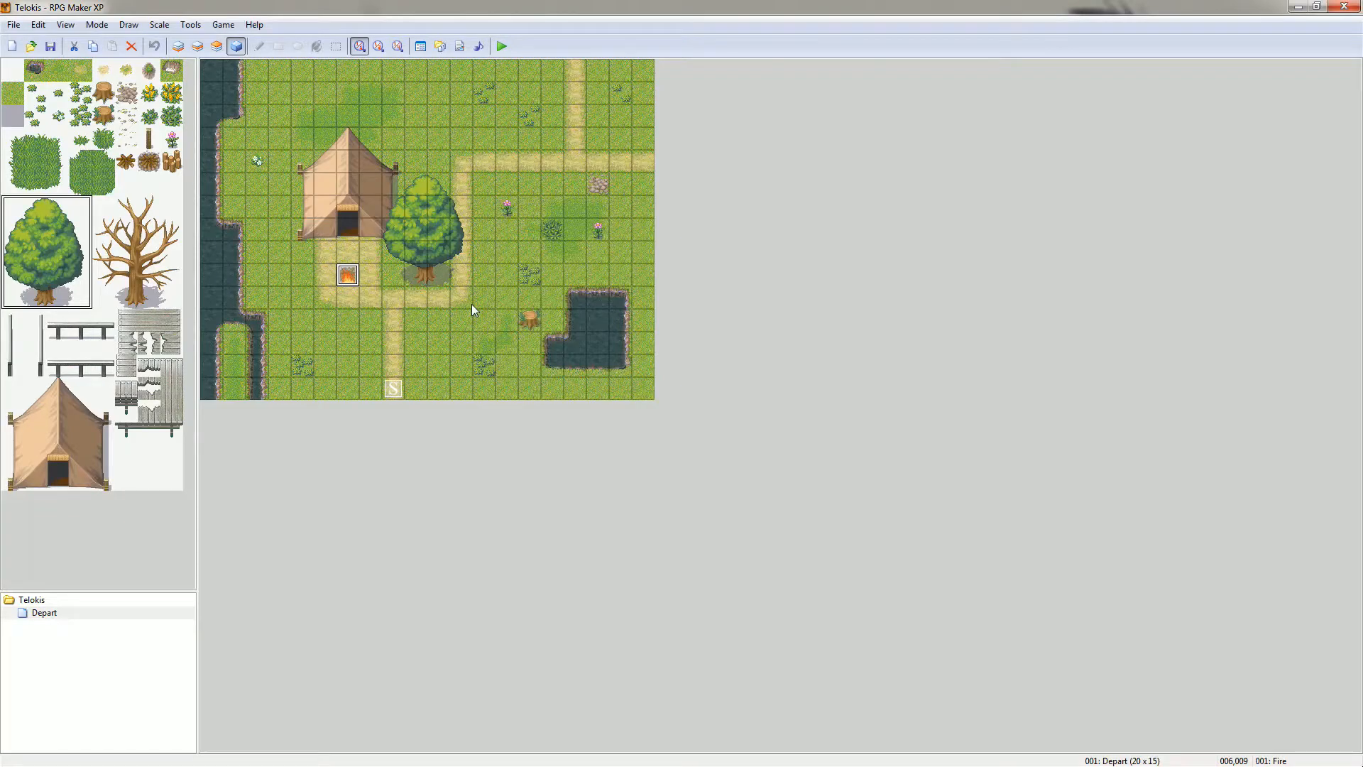
- Create a new event on the pond and give it the 167-Small09 graphic
double_click(602, 328)
double_click(487, 426)
left_click_drag(585, 245, 593, 471)
left_click(525, 416)
left_click(526, 445)
left_click(547, 408)
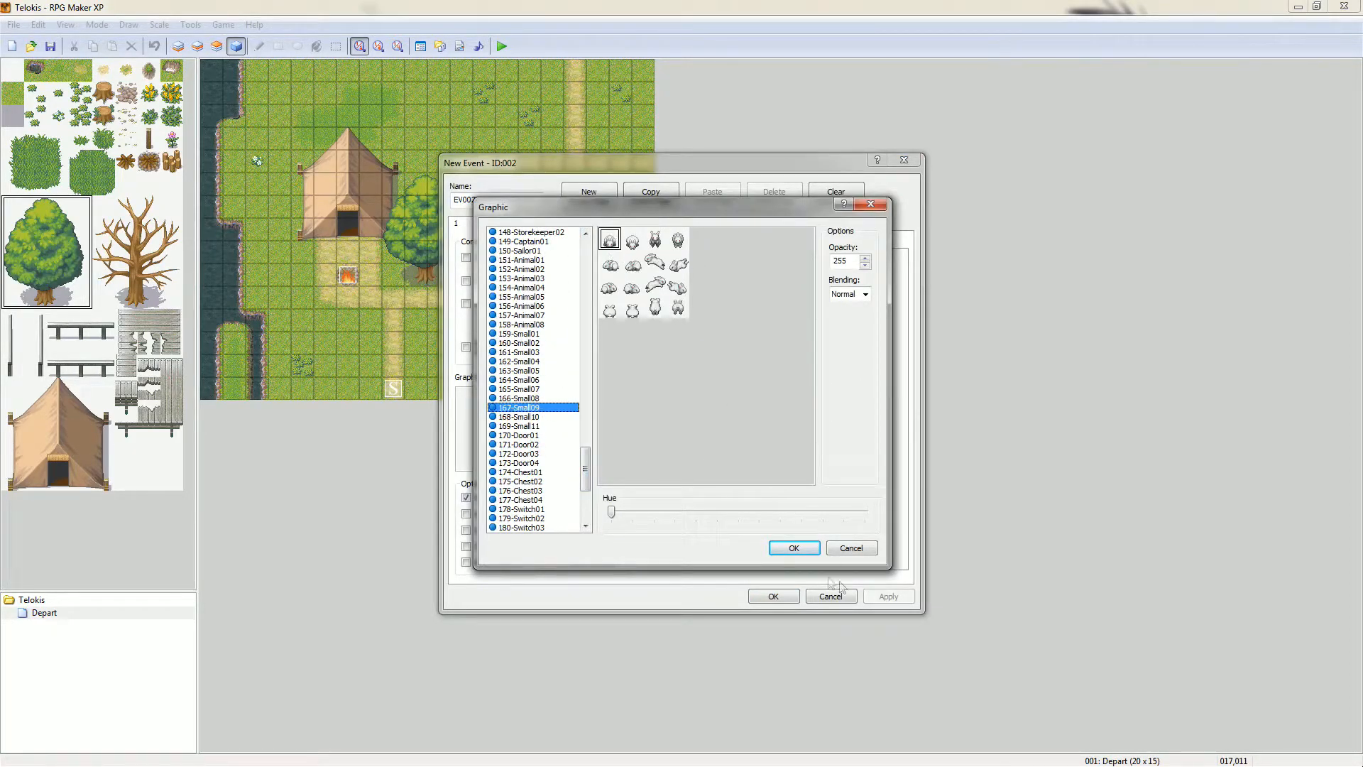
left_click(794, 549)
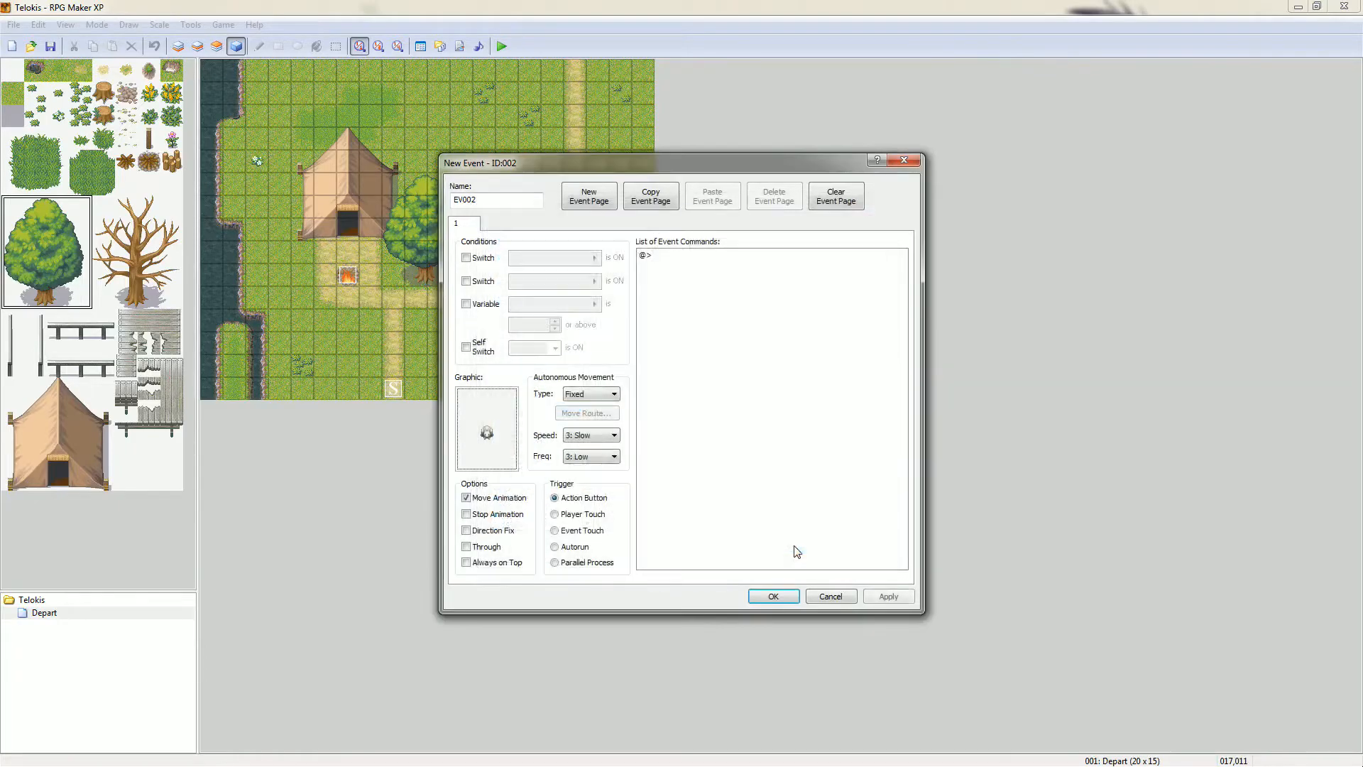
- Give the animal event Random movement with speed 4: Fast and frequency 6: Highest, and confirm it
left_click(587, 395)
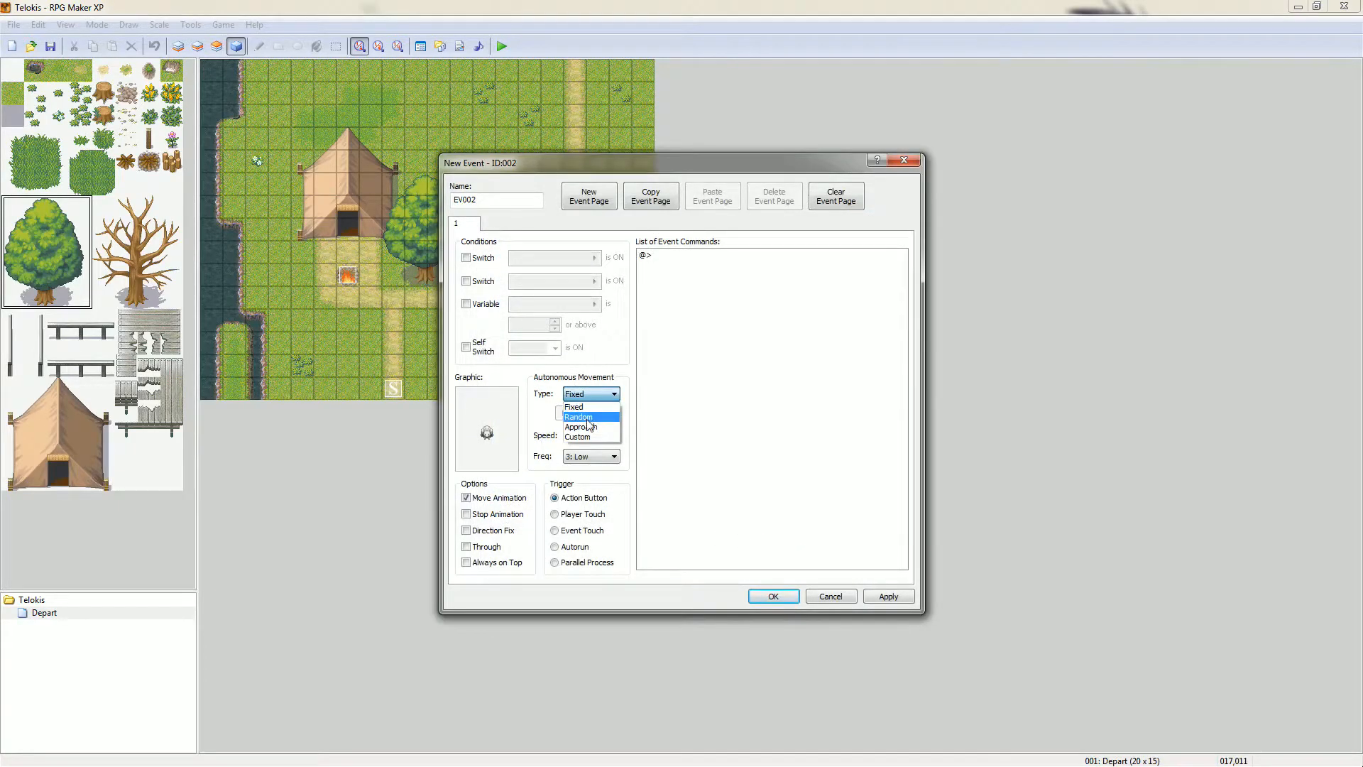
left_click(588, 419)
left_click(591, 437)
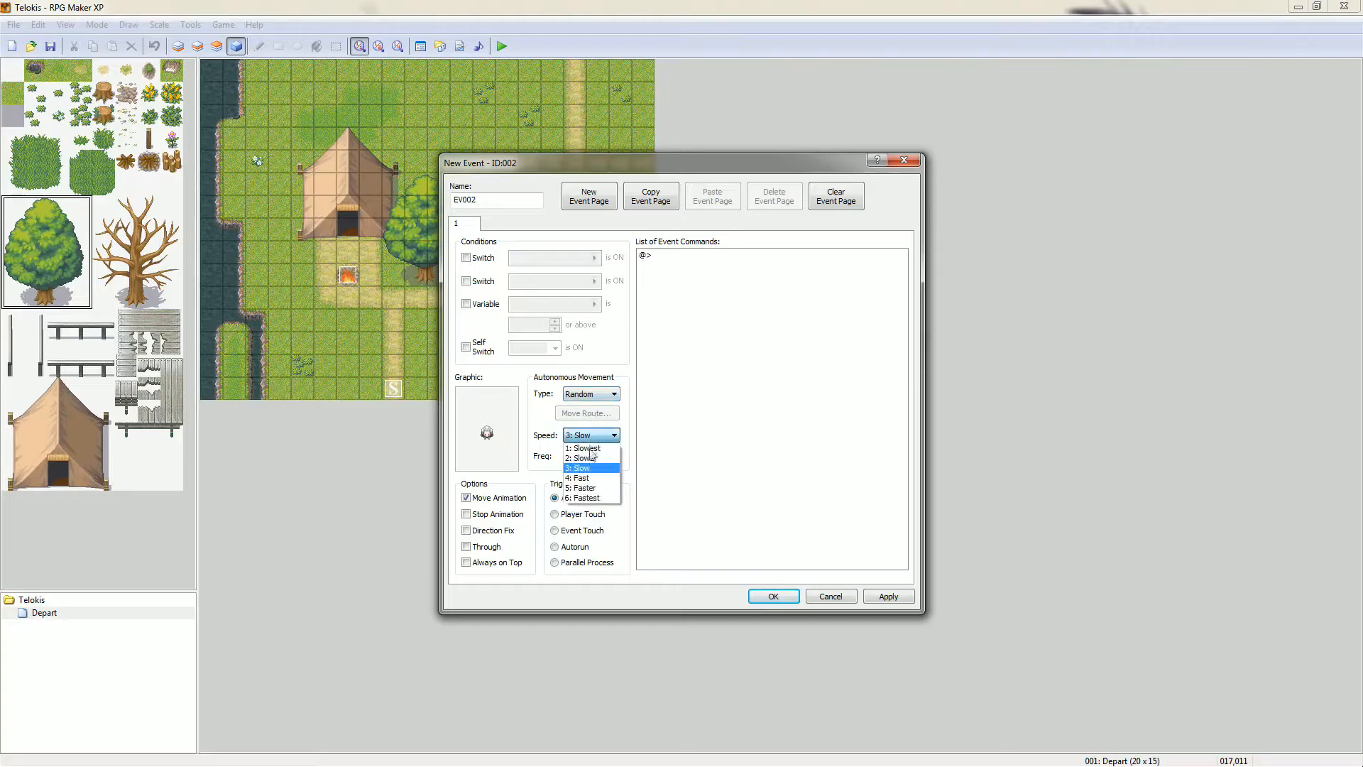
left_click(581, 478)
left_click(591, 457)
left_click(590, 520)
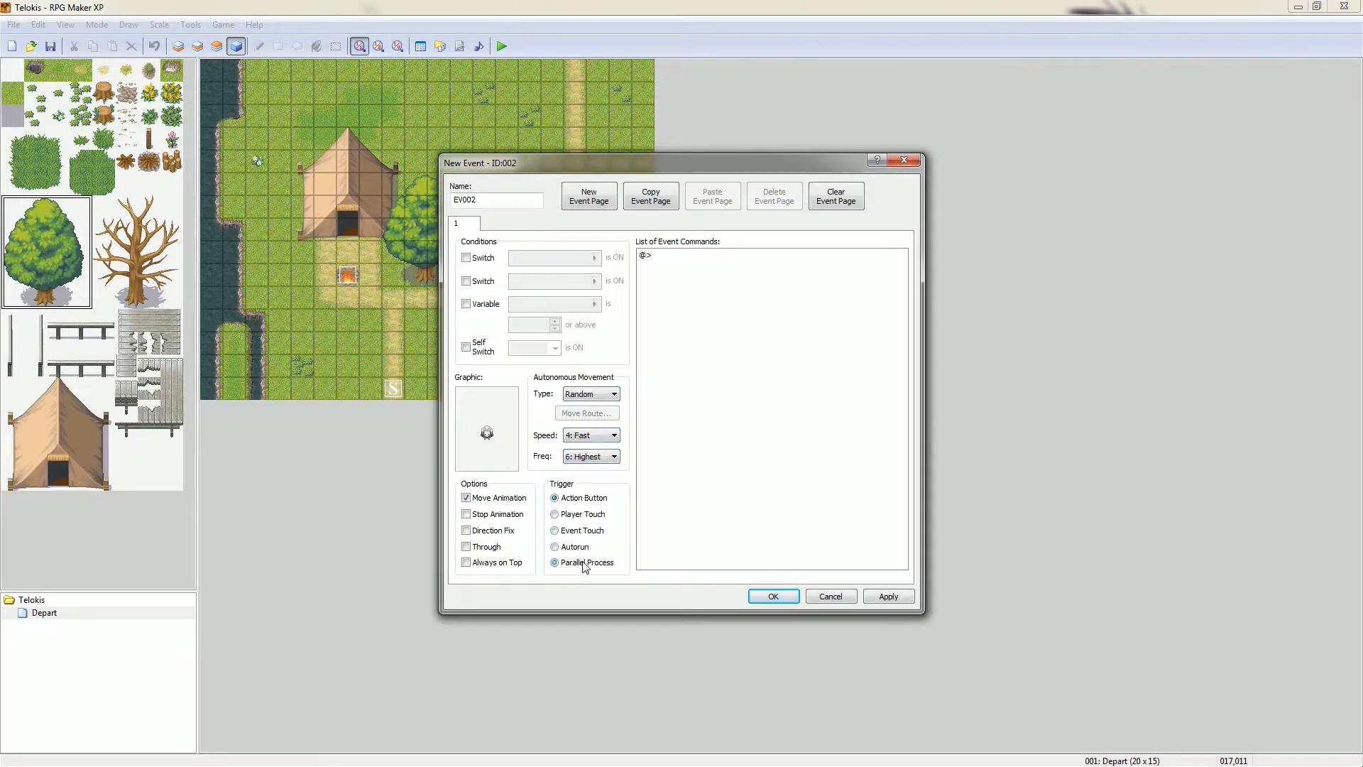
left_click(770, 595)
- Move the animal event from the pond to grass tile 009,003 beside the tent, and save the project for a playtest
left_click_drag(598, 321, 416, 139)
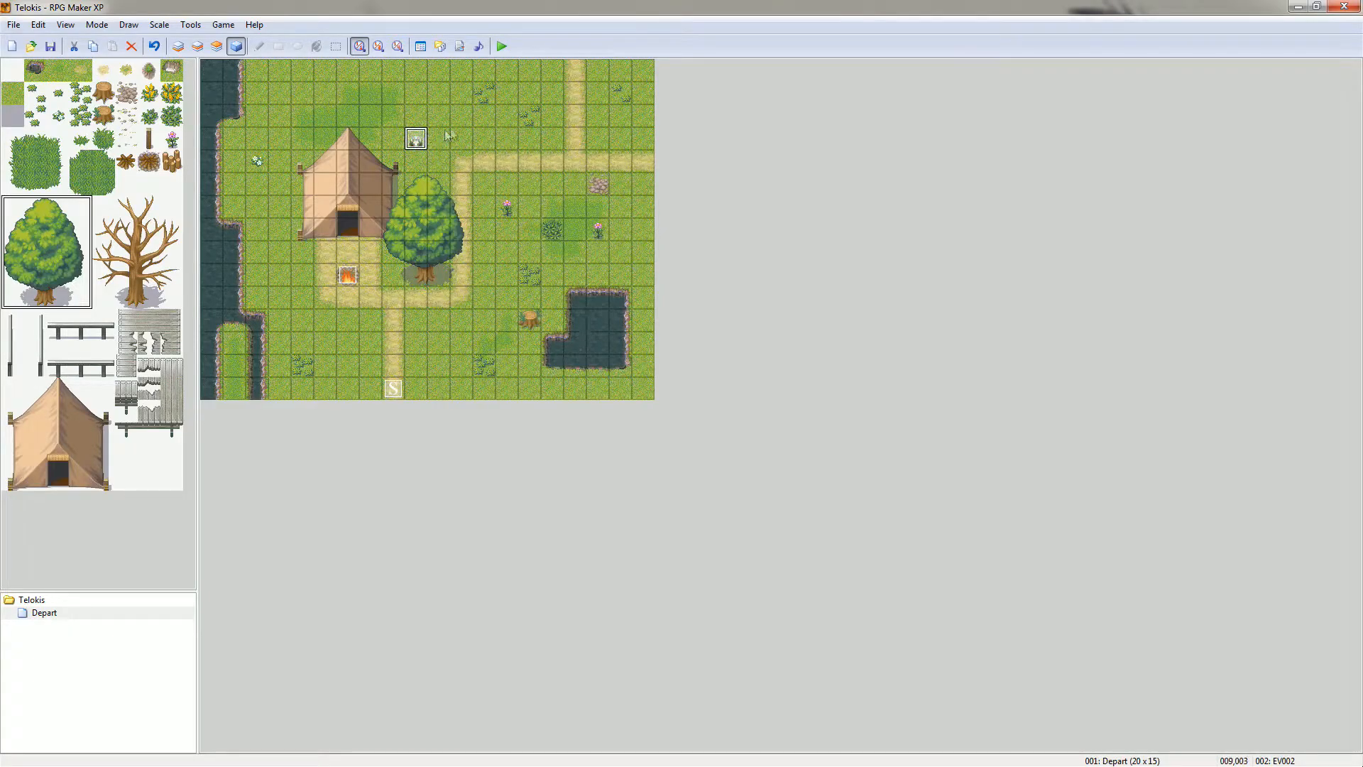
left_click(501, 46)
left_click(632, 421)
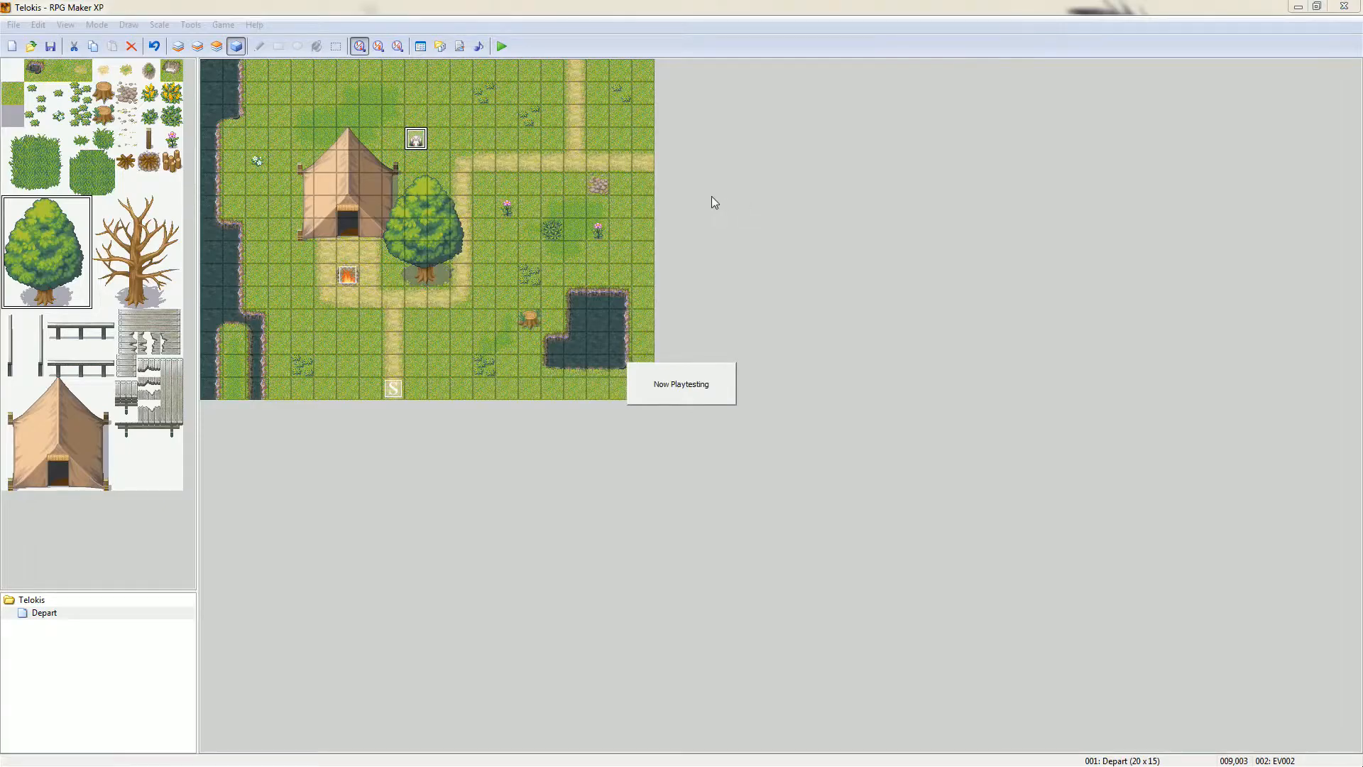
- Start a new game in the playtest, walk the hero up the path to check the animal's movement, and end the playtest
key("Return")
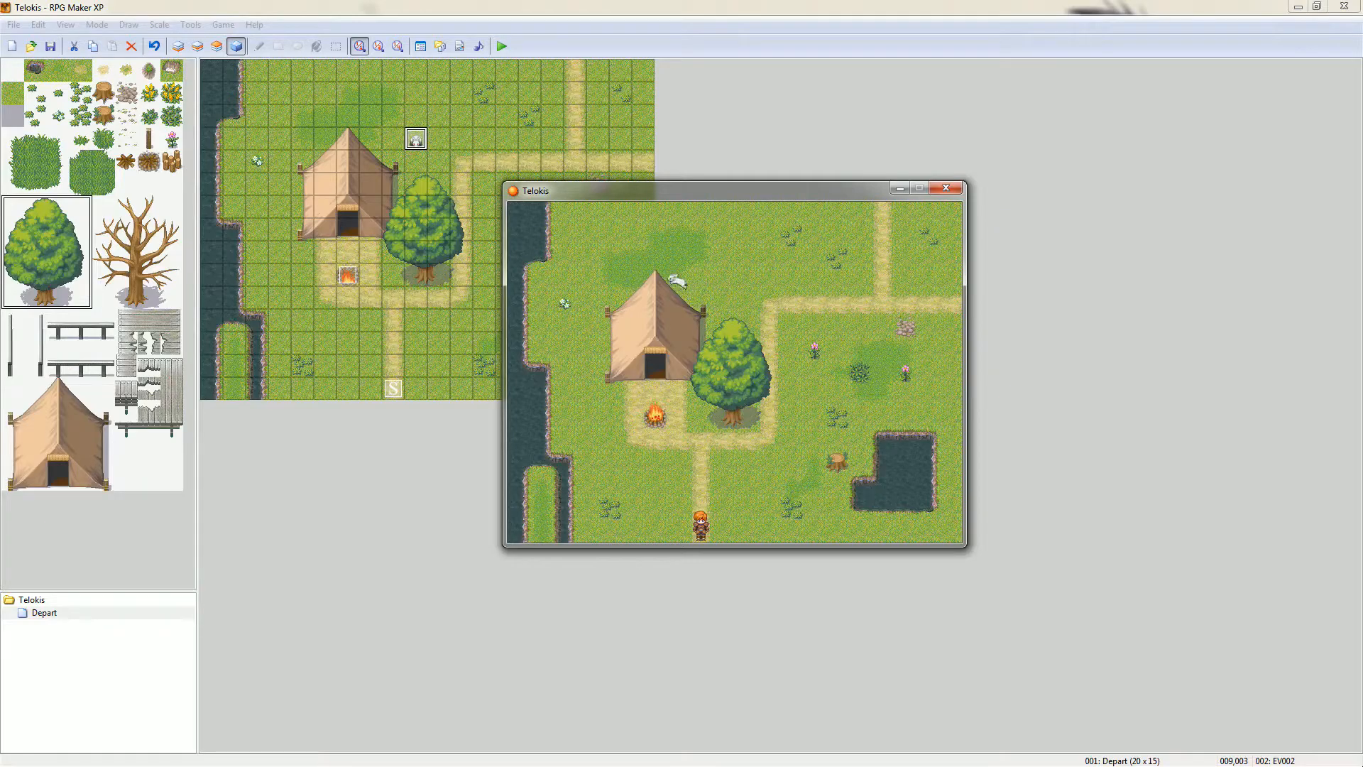
key("Up")
key("Up")
key("Up")
key("Left")
key("Right")
left_click(947, 187)
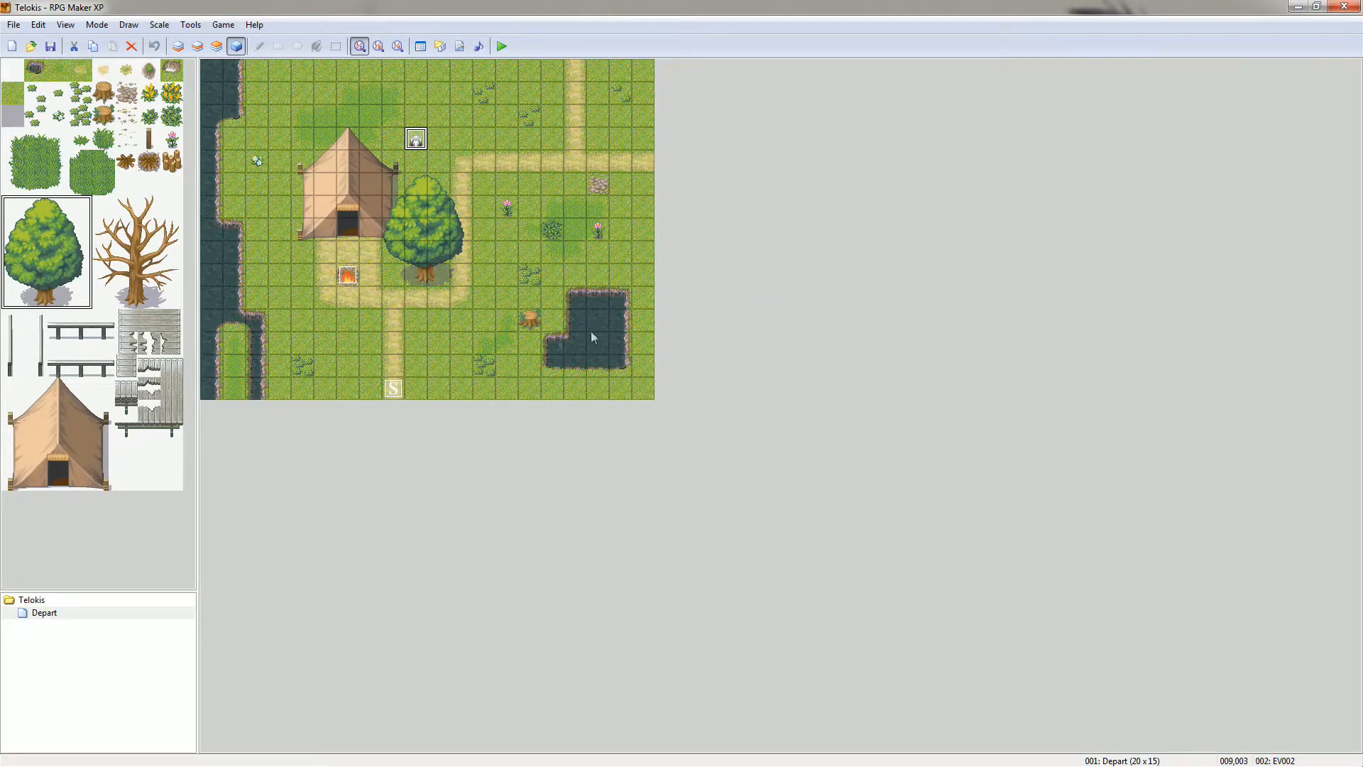
- Create an event on the tree stump at tile 014,011 that shows the text "Ce tronc a été coupé il y a longtemps !"
double_click(537, 320)
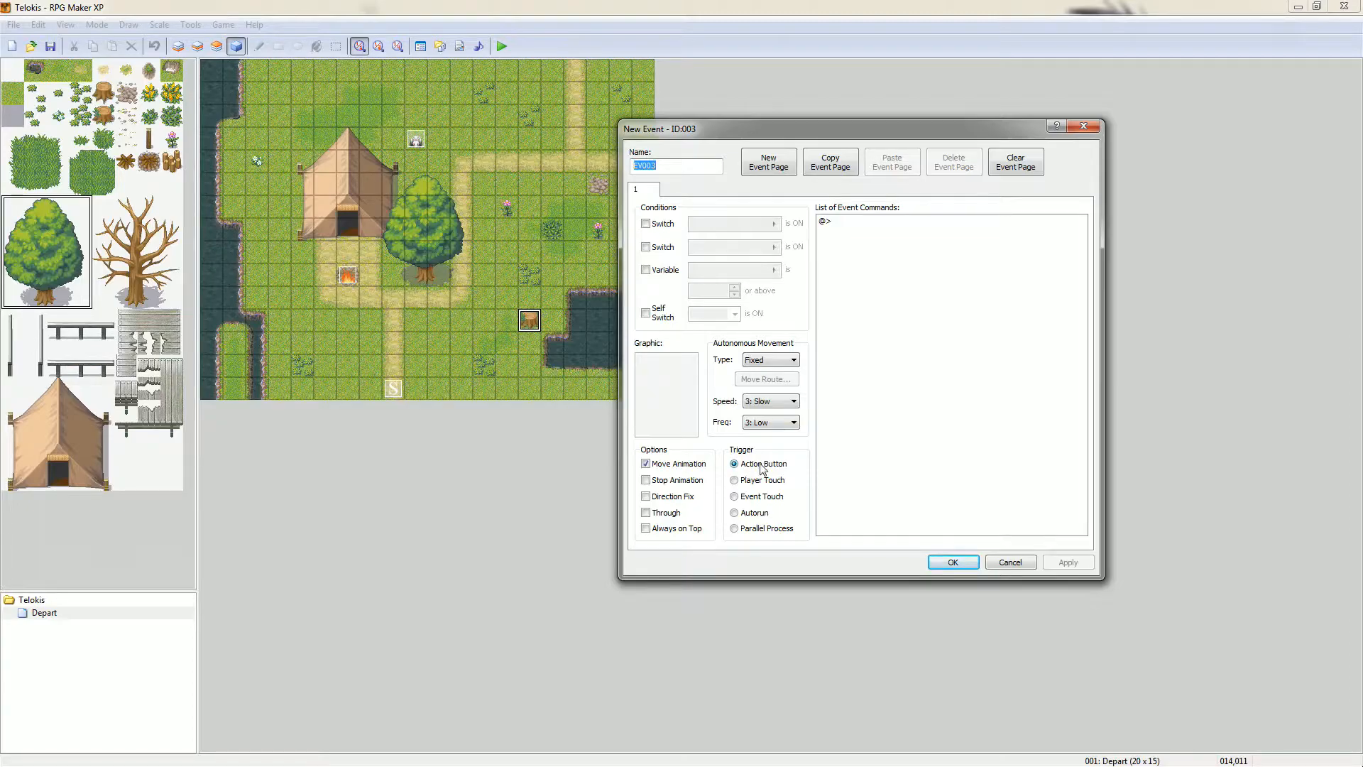
left_click(854, 222)
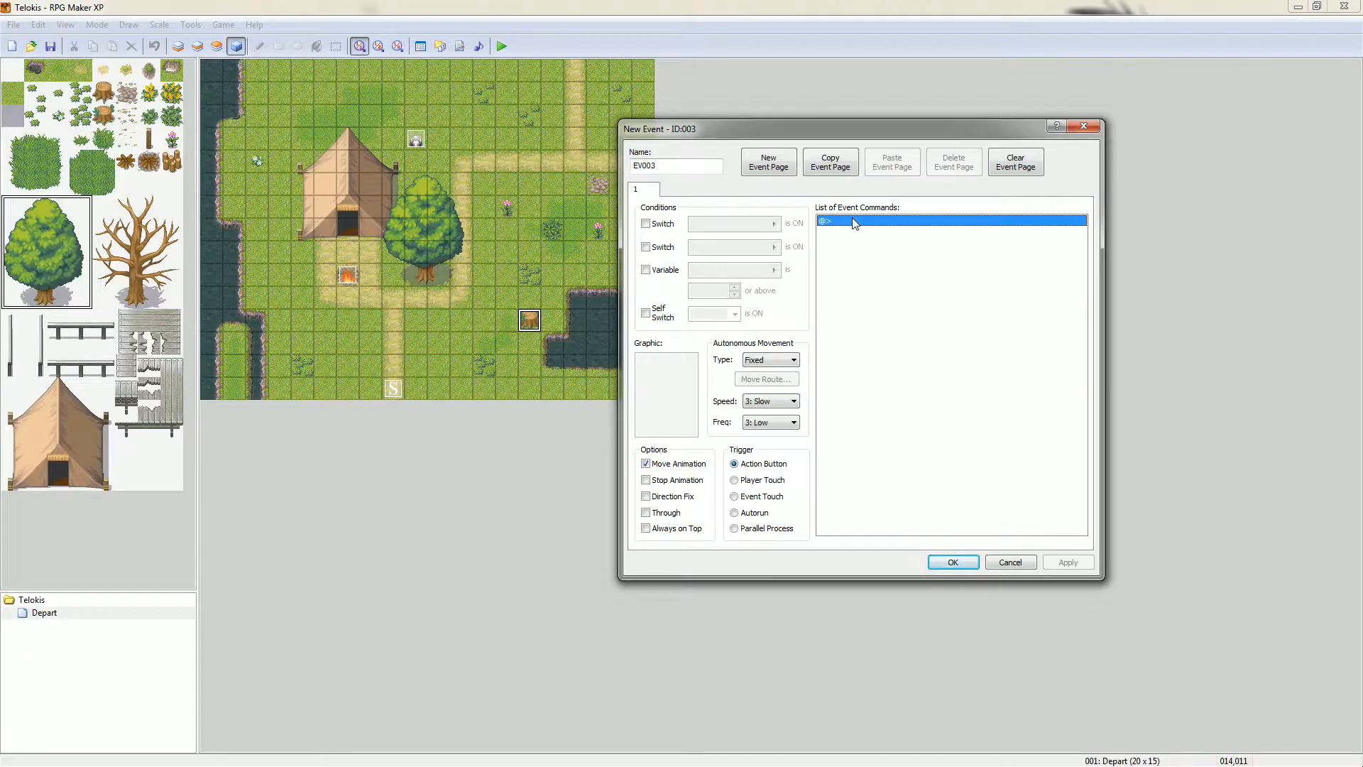
double_click(854, 220)
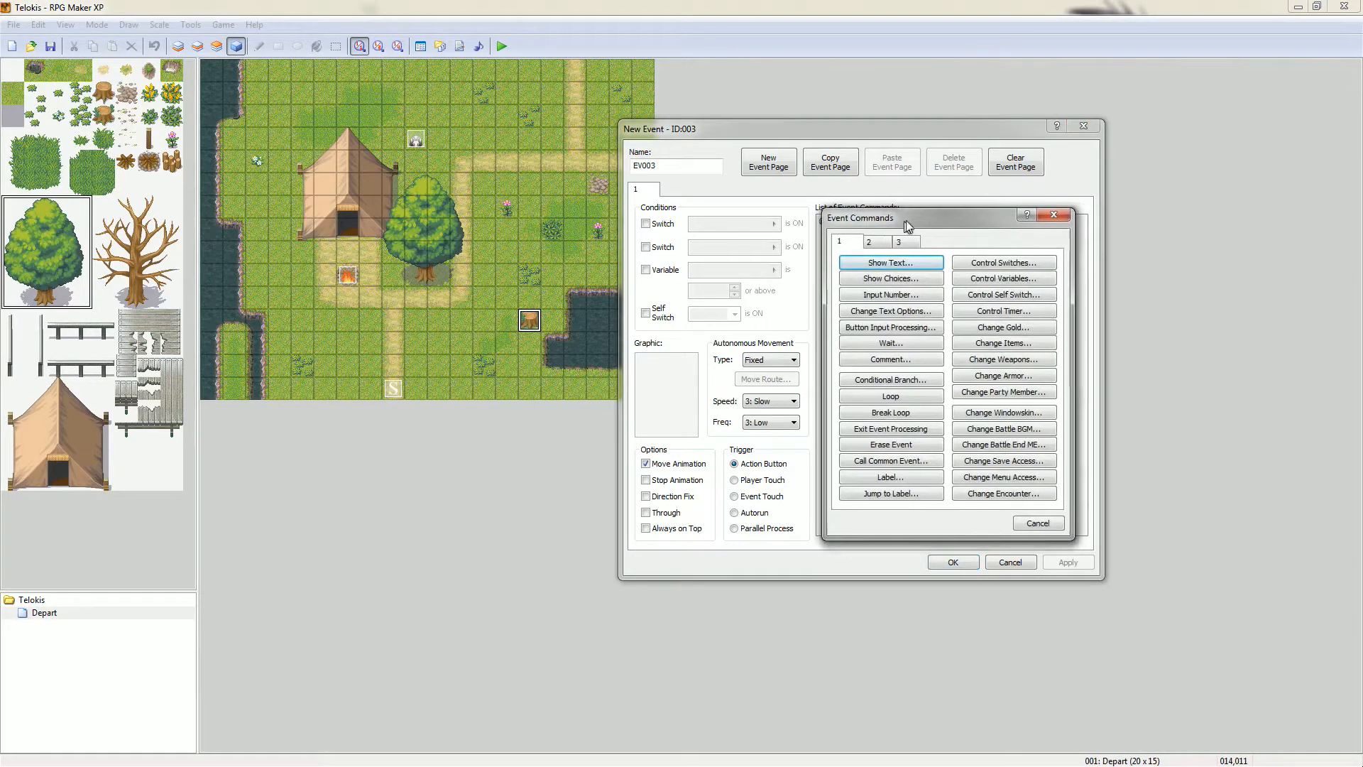
left_click_drag(905, 221, 934, 244)
left_click(906, 266)
left_click(937, 265)
left_click(906, 268)
left_click(870, 266)
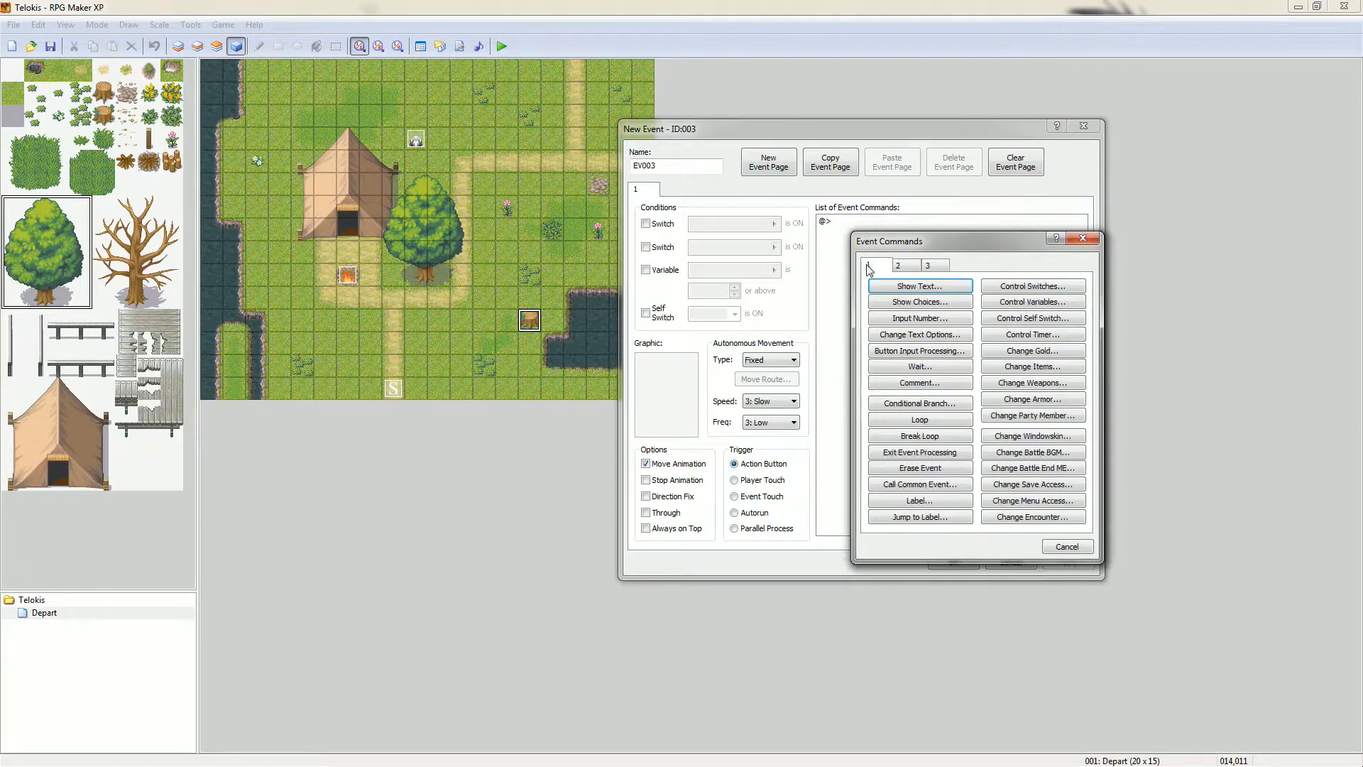
left_click(913, 291)
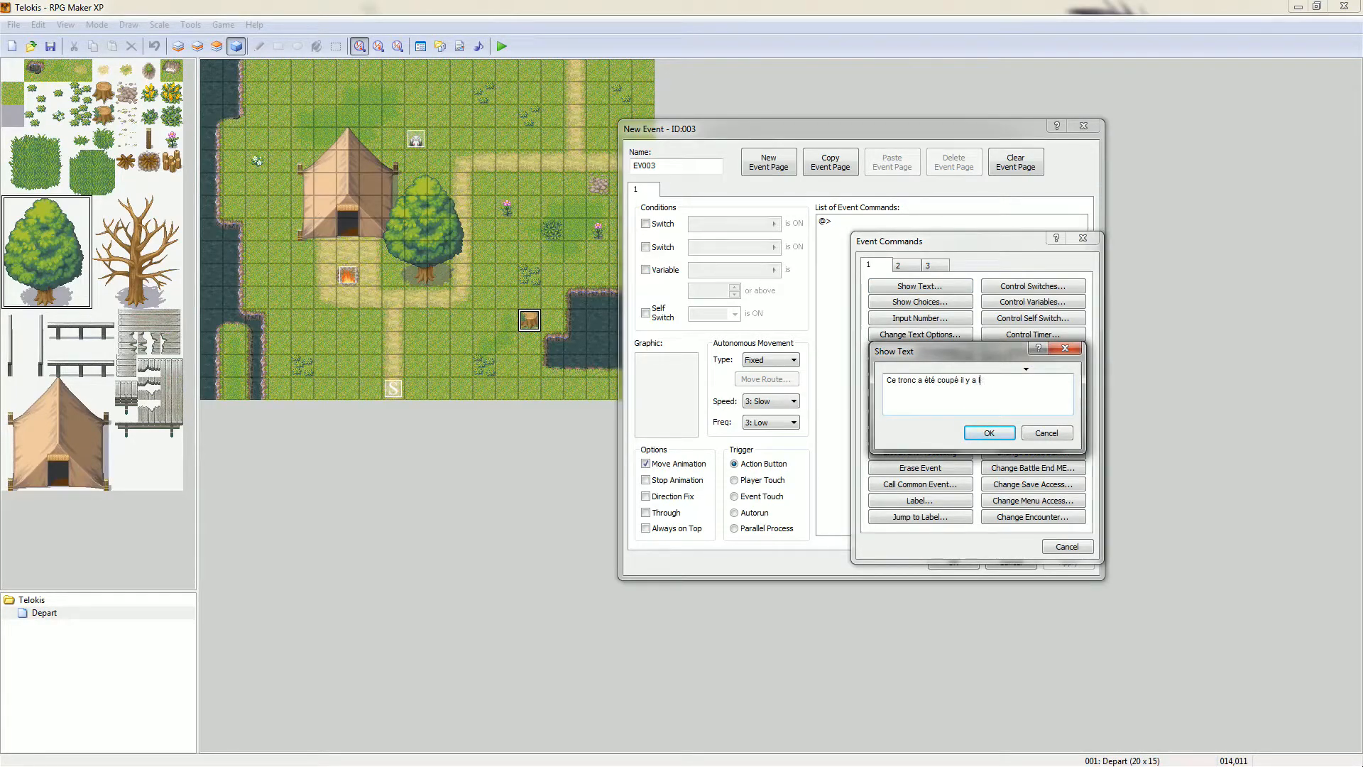
left_click(989, 433)
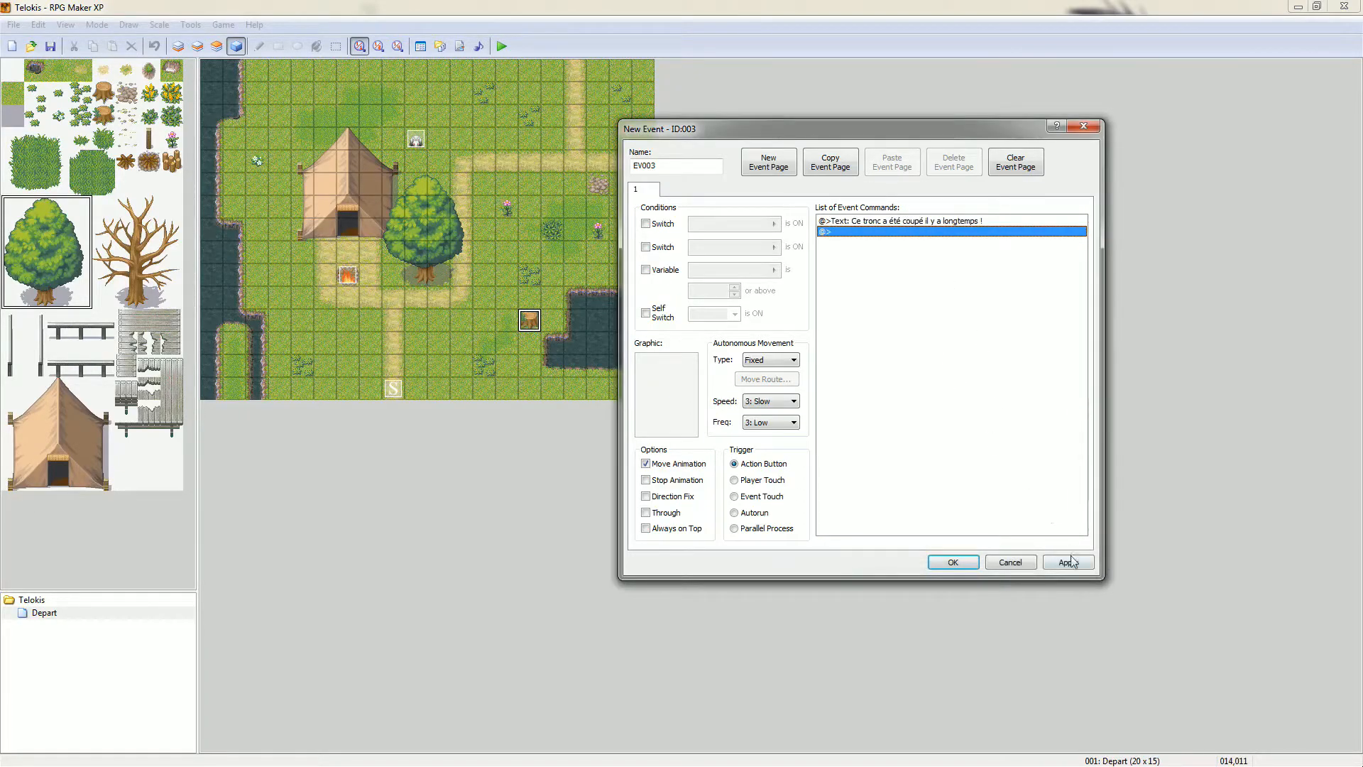
left_click(952, 563)
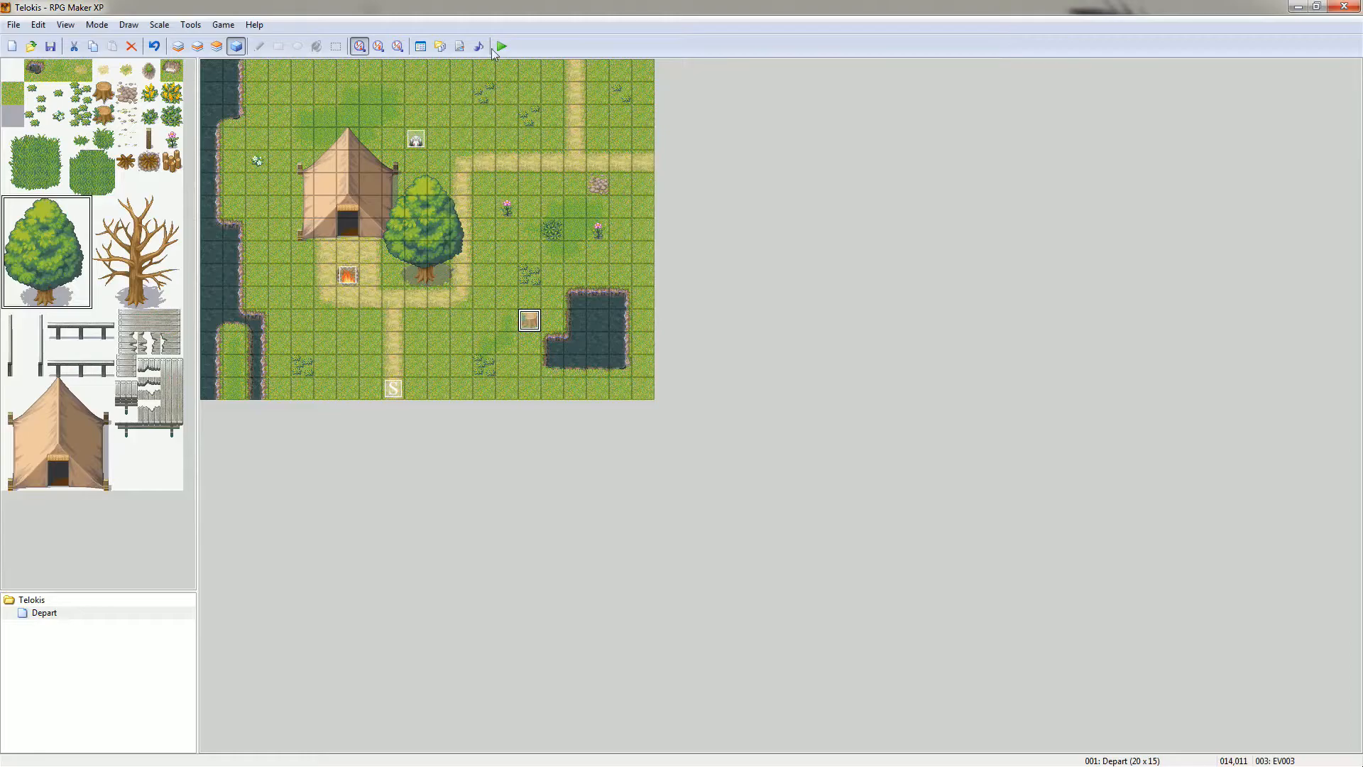
- Save the project and playtest a new game, walking the hero to the tile beside the tree stump
left_click(500, 47)
left_click(619, 423)
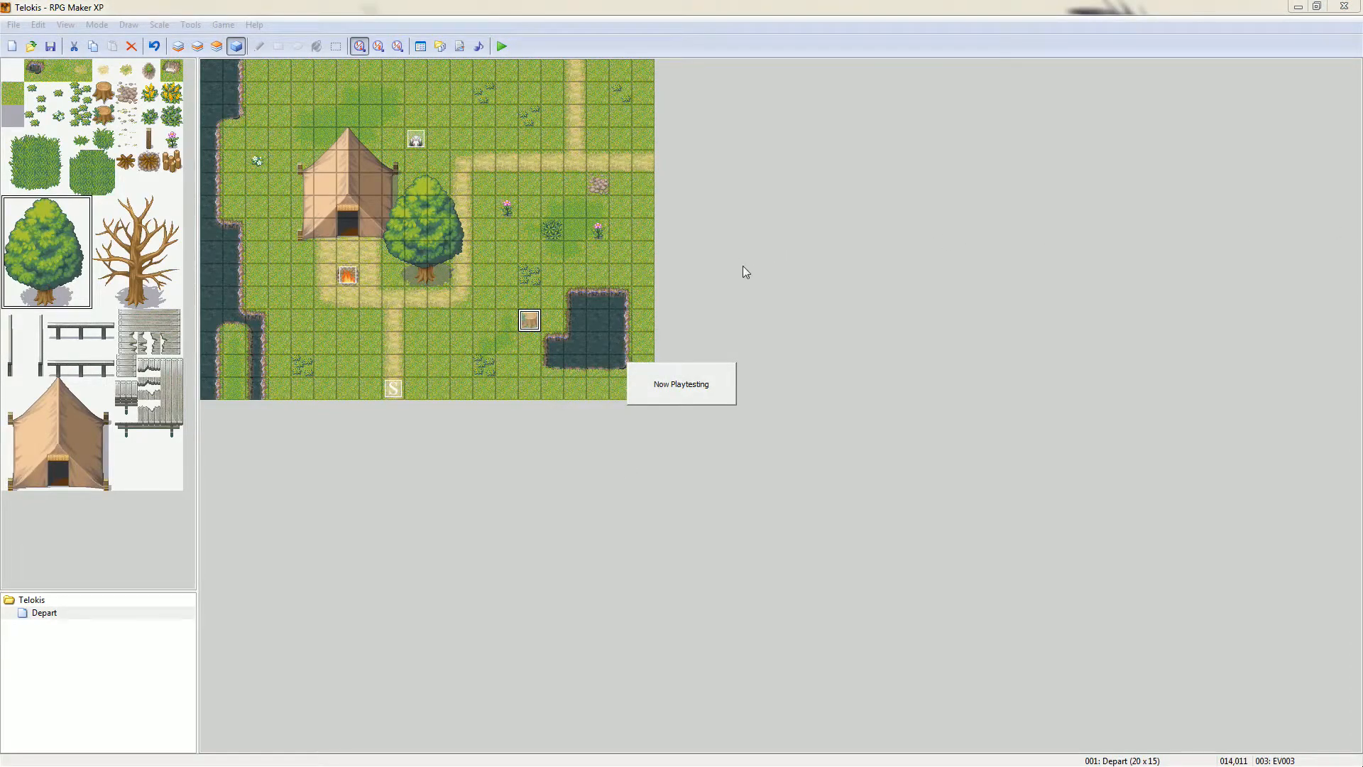
key("Return")
key("Up")
key("Up")
key("Up")
key("Right")
key("Right")
key("Right")
key("Right")
key("Right")
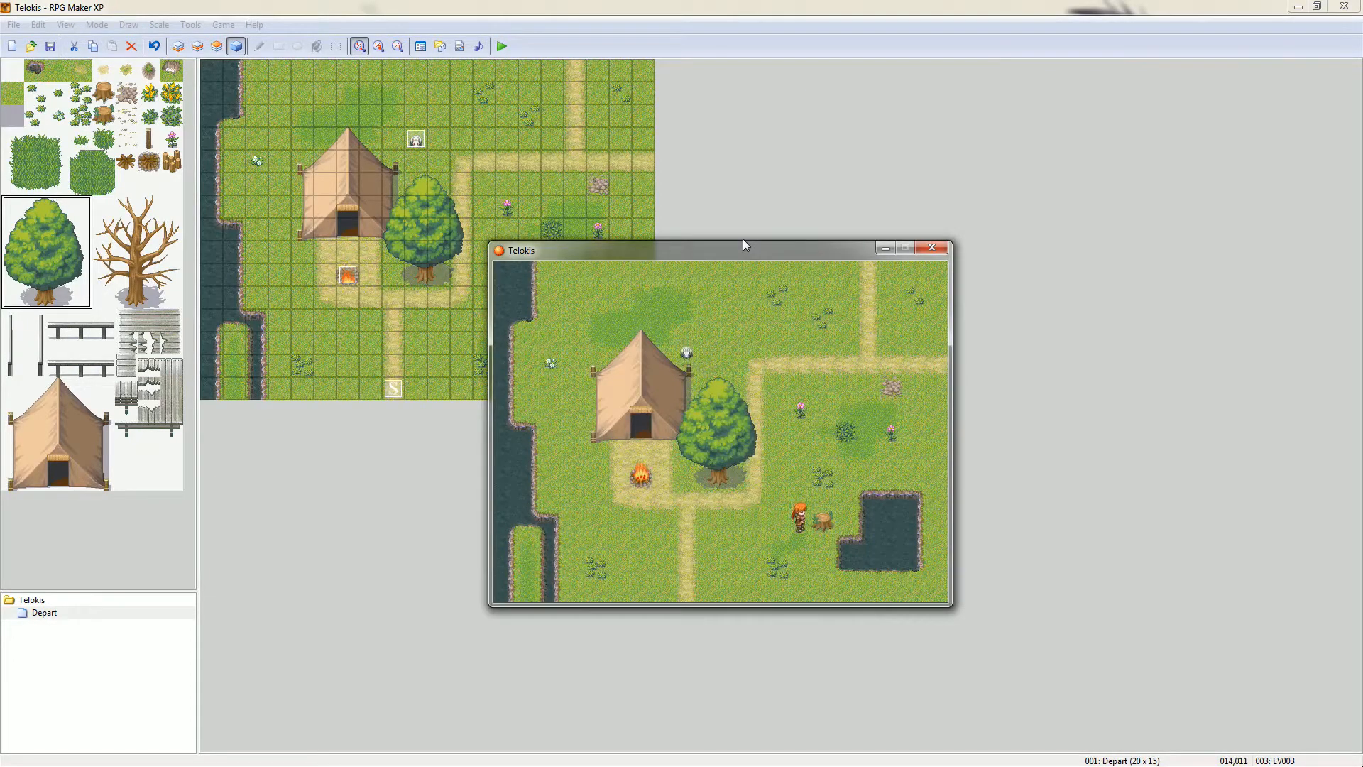
- Interact with the tree stump to check its text message, dismiss the message, and end the playtest
key("Return")
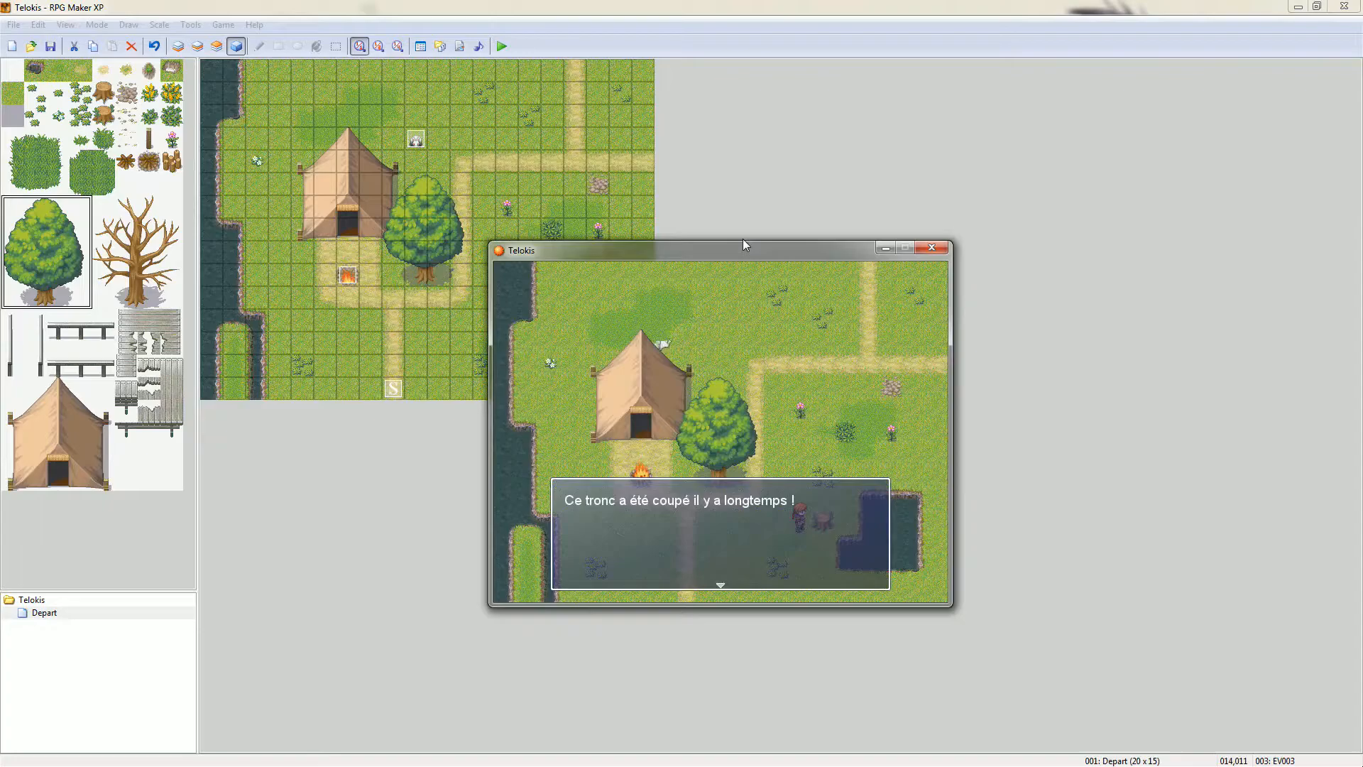
key("Return")
key("Return")
key("Return")
key("Return")
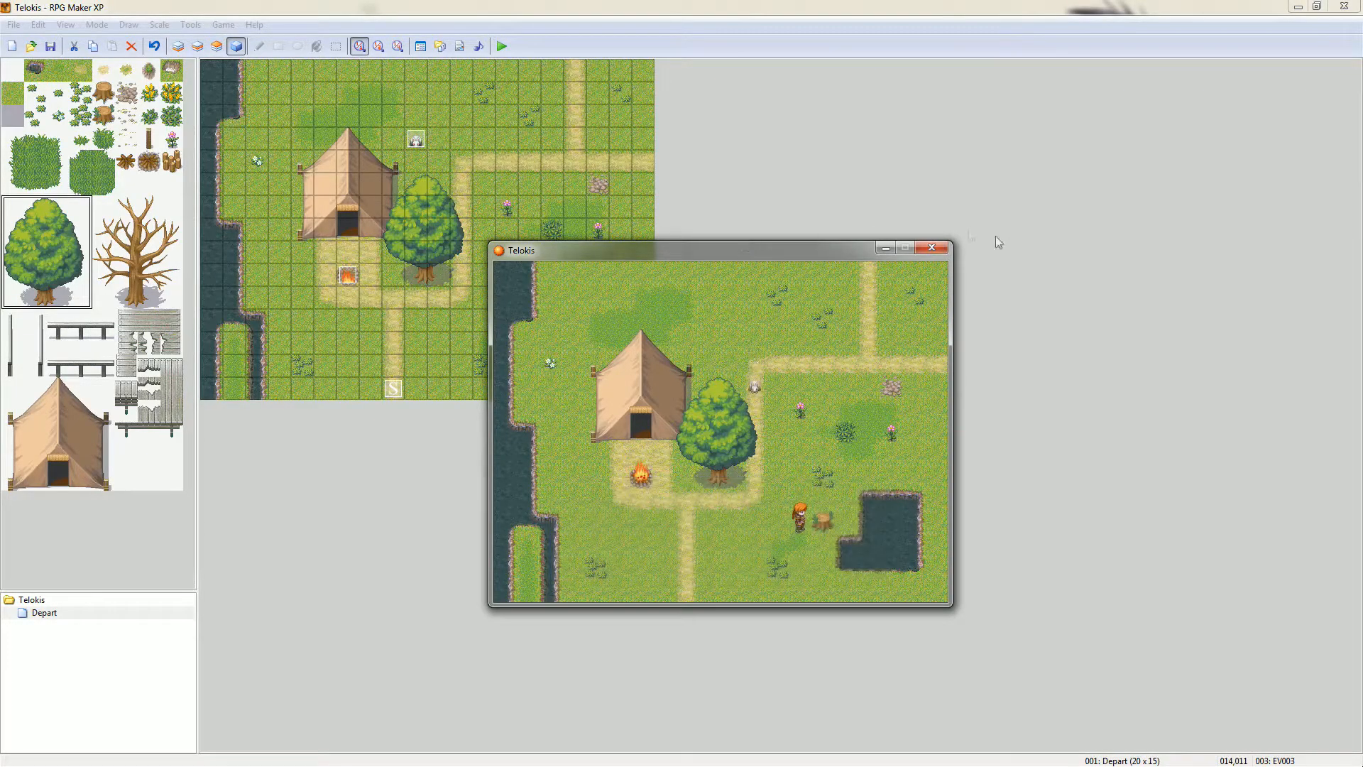
left_click(932, 246)
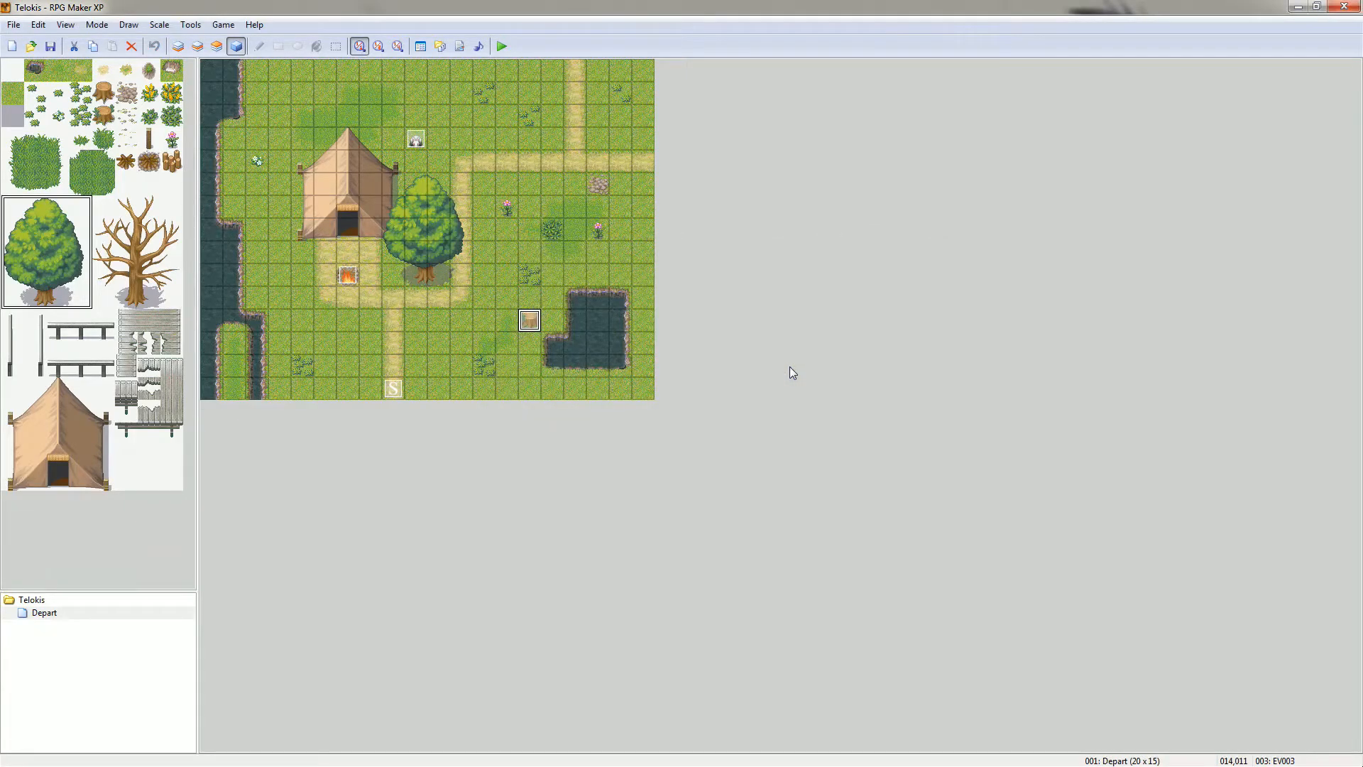
- Examine the event commands available for the stump event, including Show Choices, Input Number and all three command pages, without adding any
double_click(529, 321)
double_click(710, 267)
left_click(735, 313)
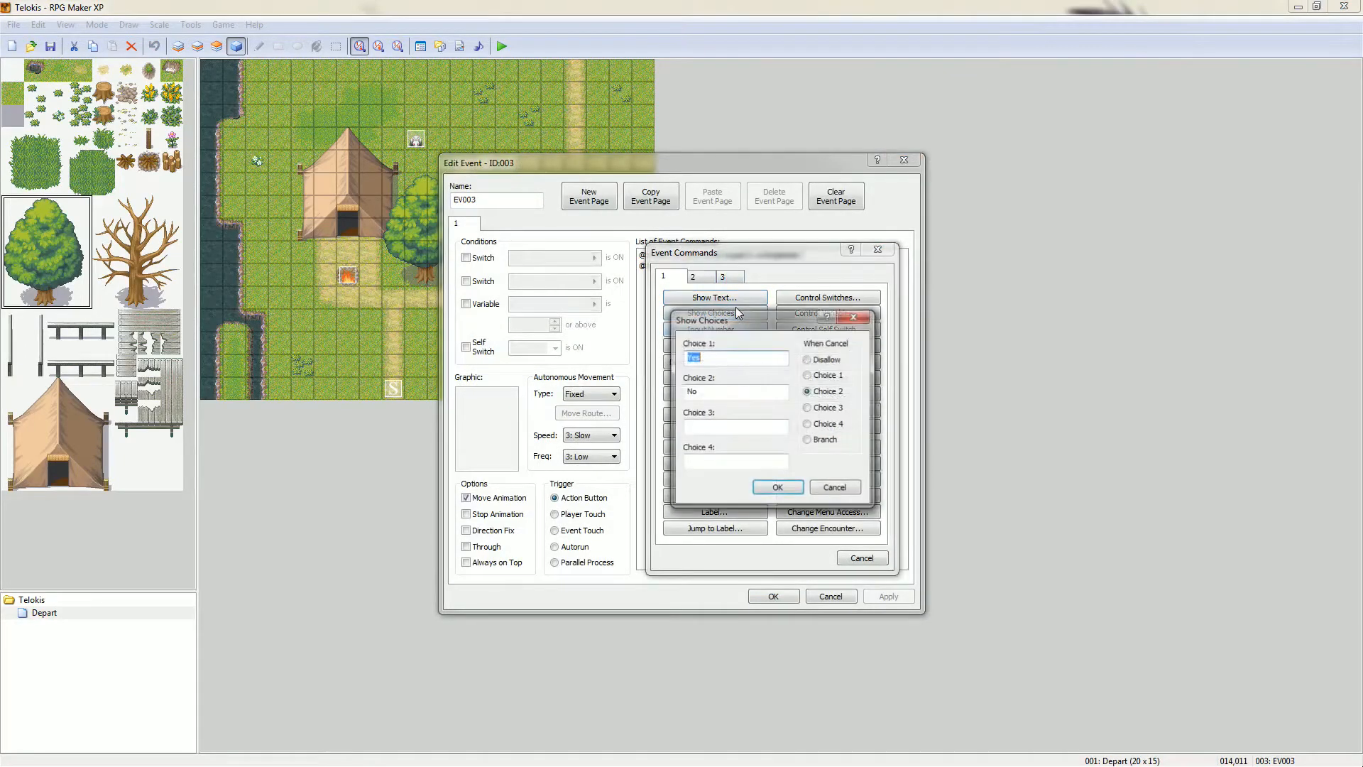
left_click(835, 487)
left_click(715, 329)
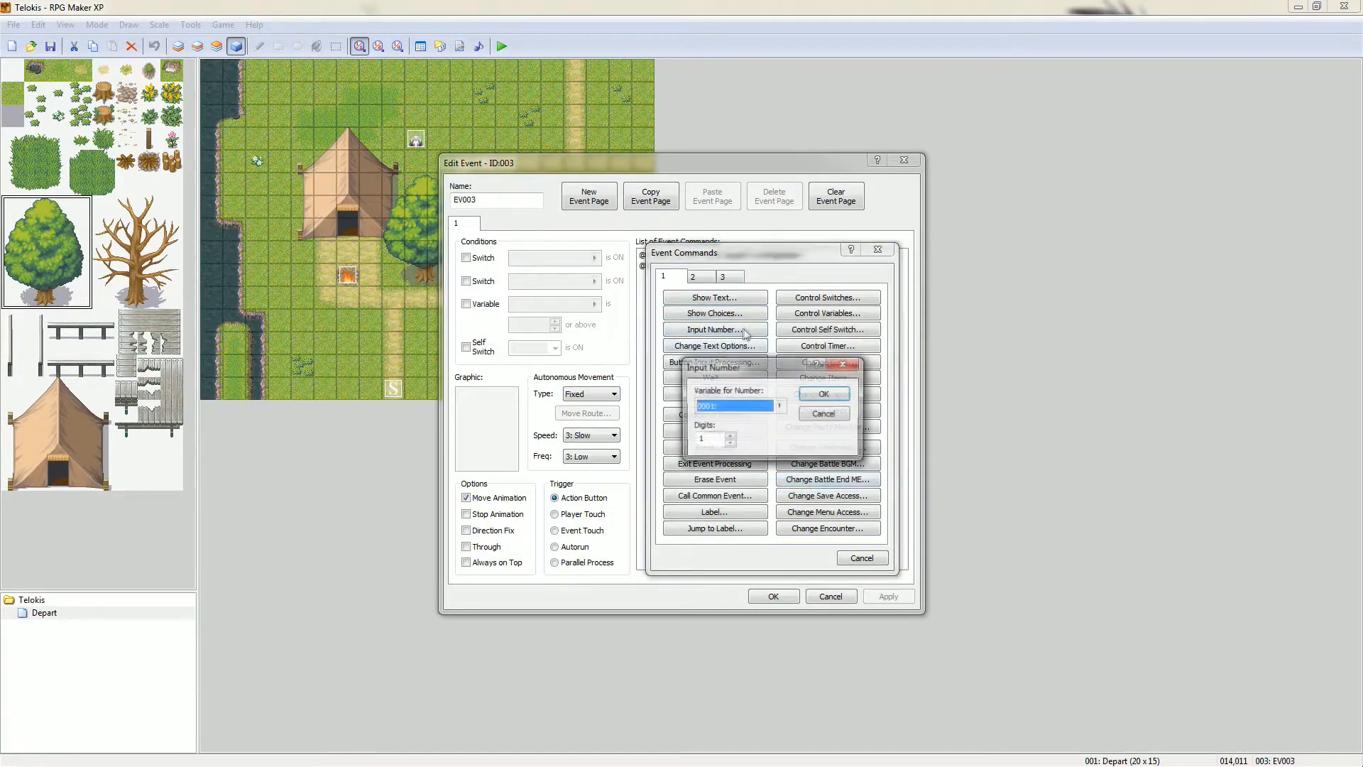
left_click(825, 417)
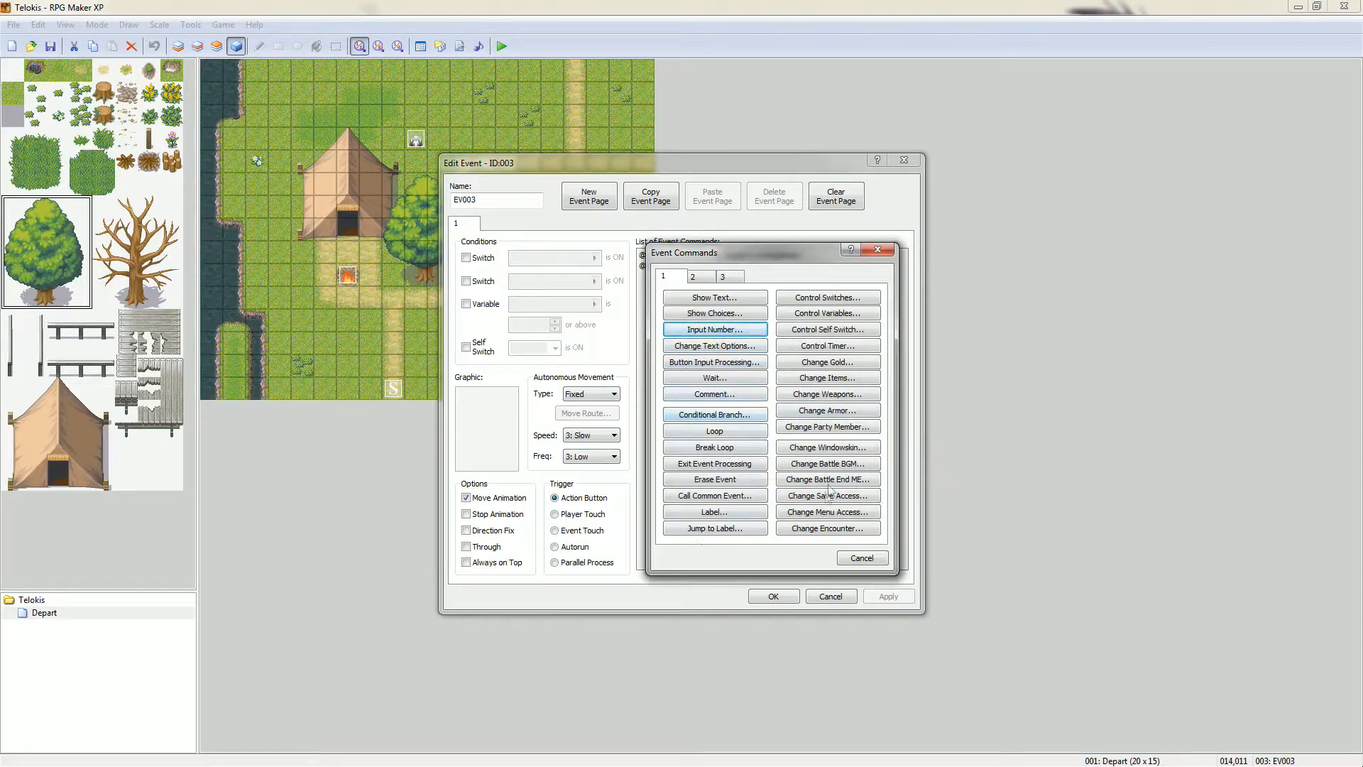
left_click(698, 278)
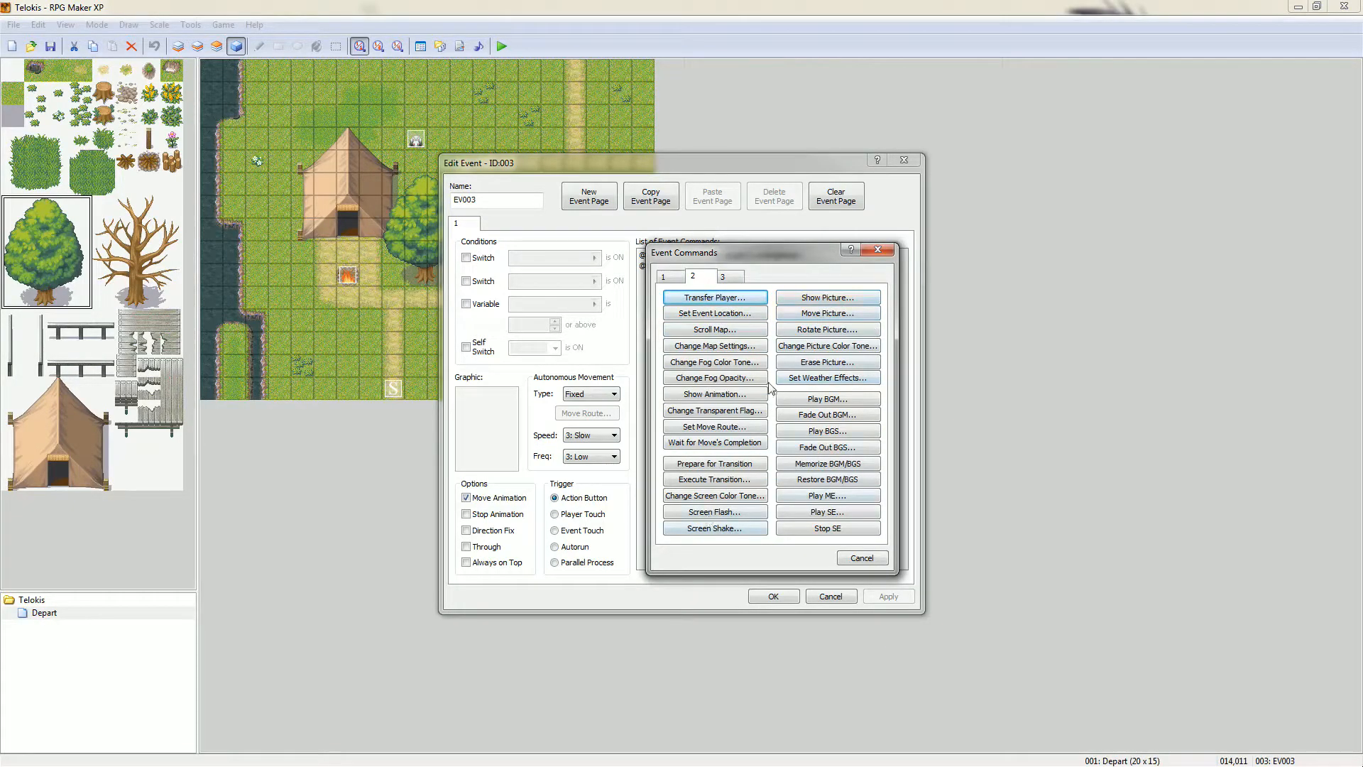
left_click(736, 278)
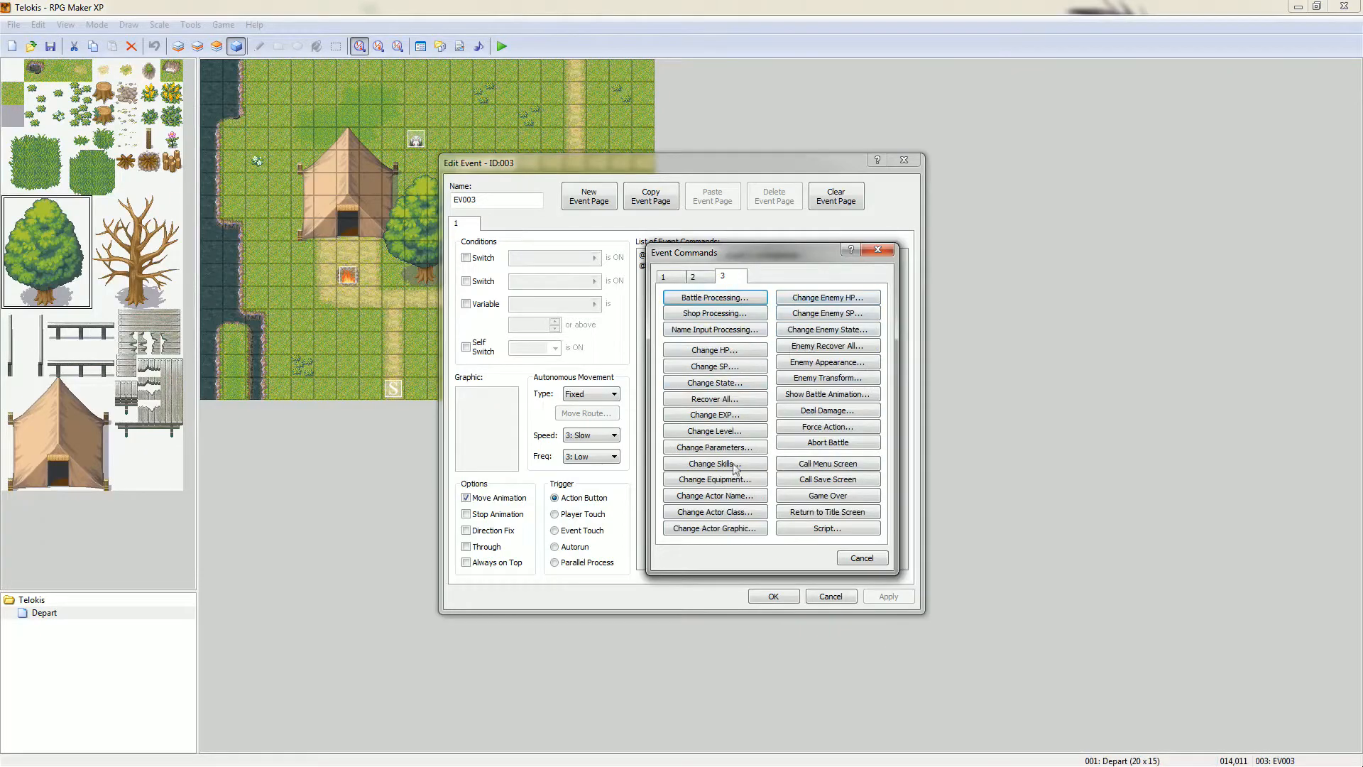
left_click(878, 249)
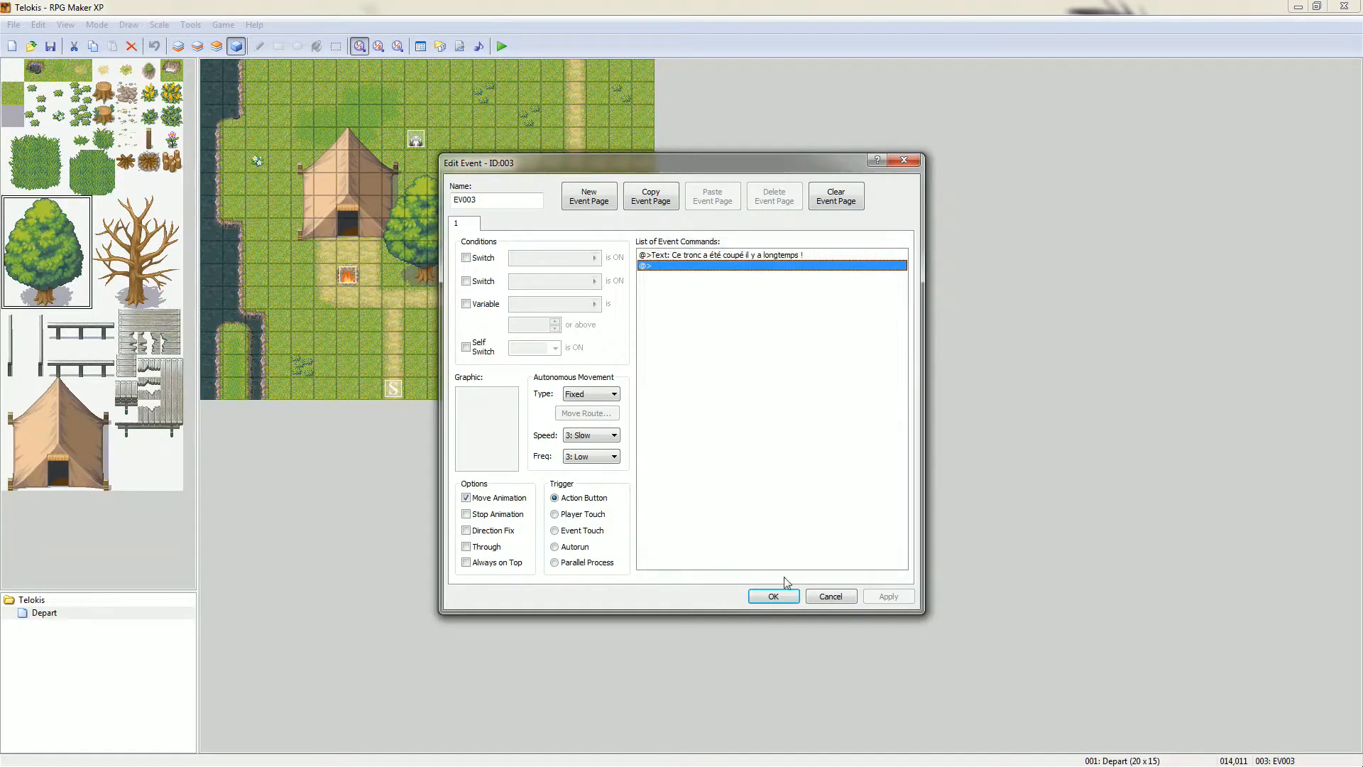
left_click(834, 596)
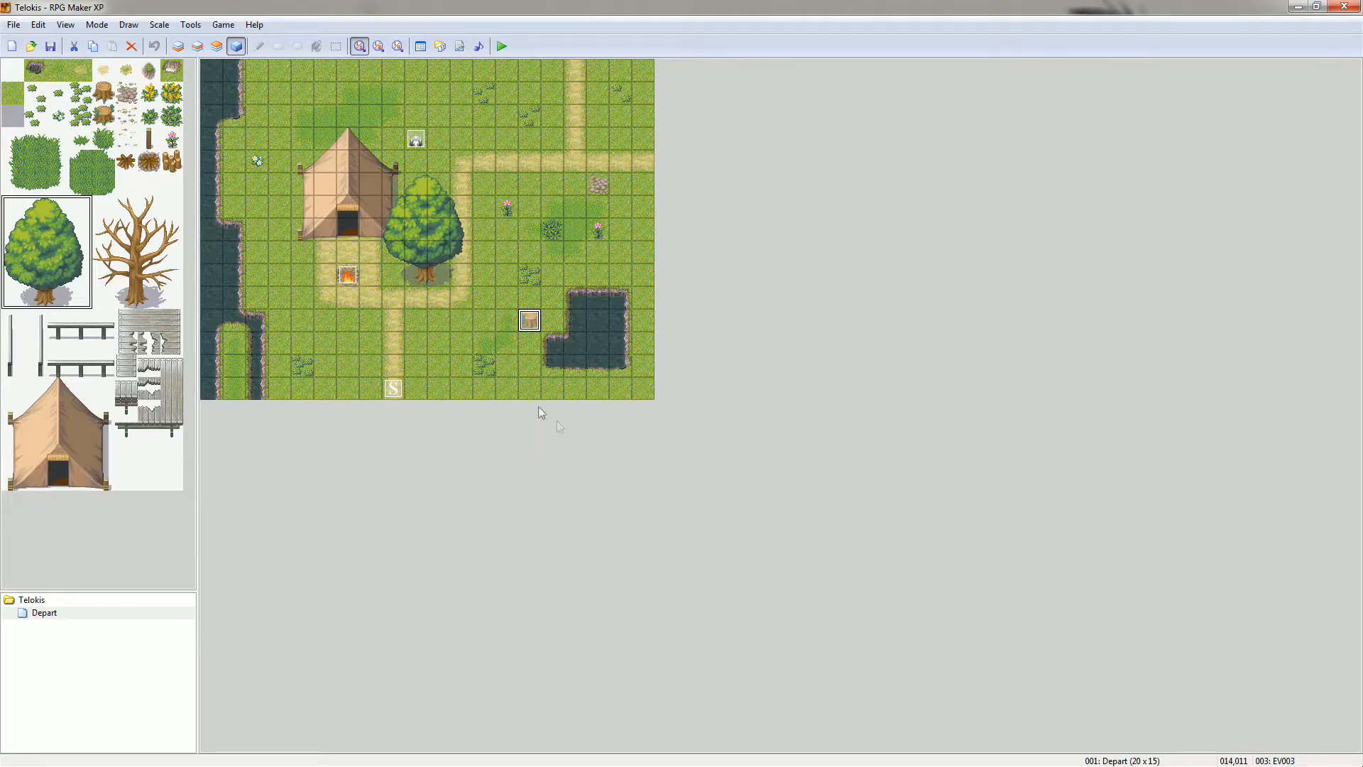
- Create a new map named Tente under the Telokis project with the 024: Farm Village In tileset
left_click(351, 227)
left_click(84, 600)
right_click(84, 600)
left_click(130, 609)
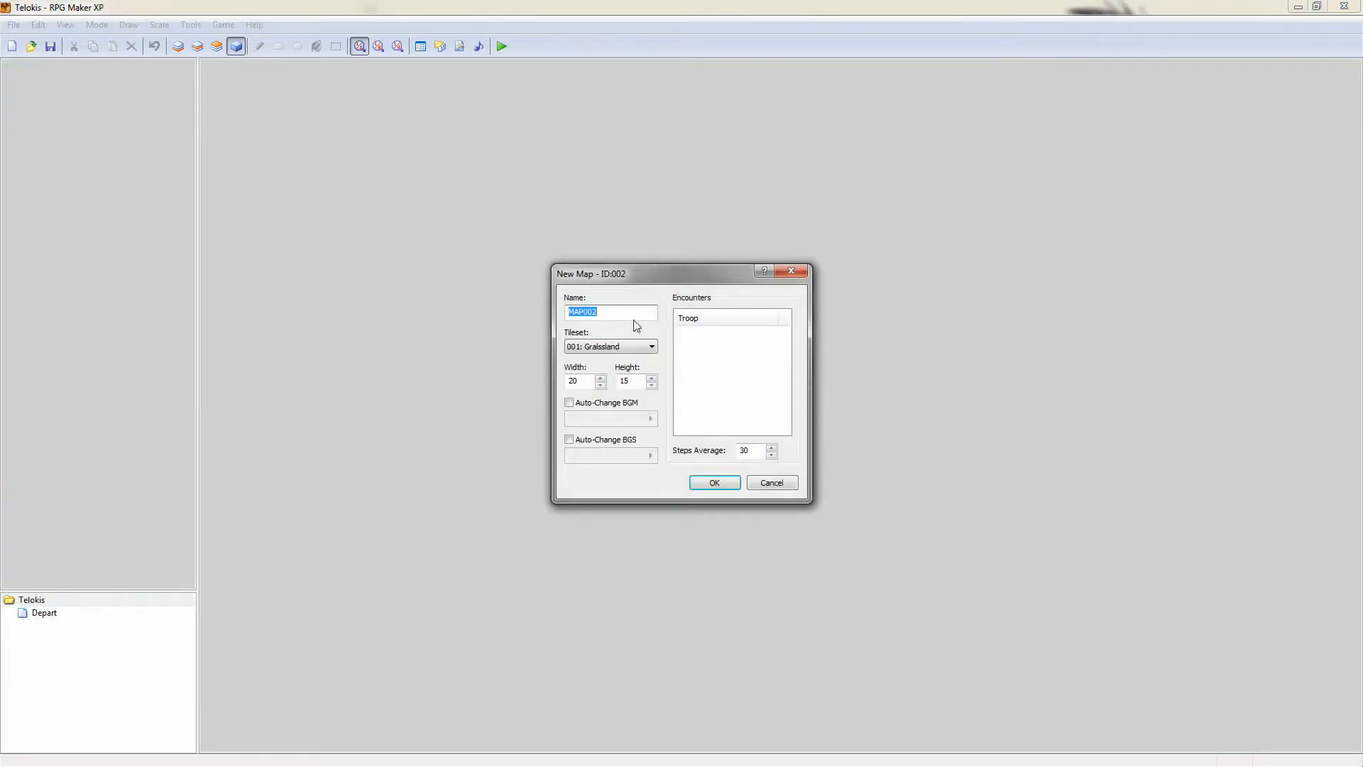
type("Tente")
left_click(652, 346)
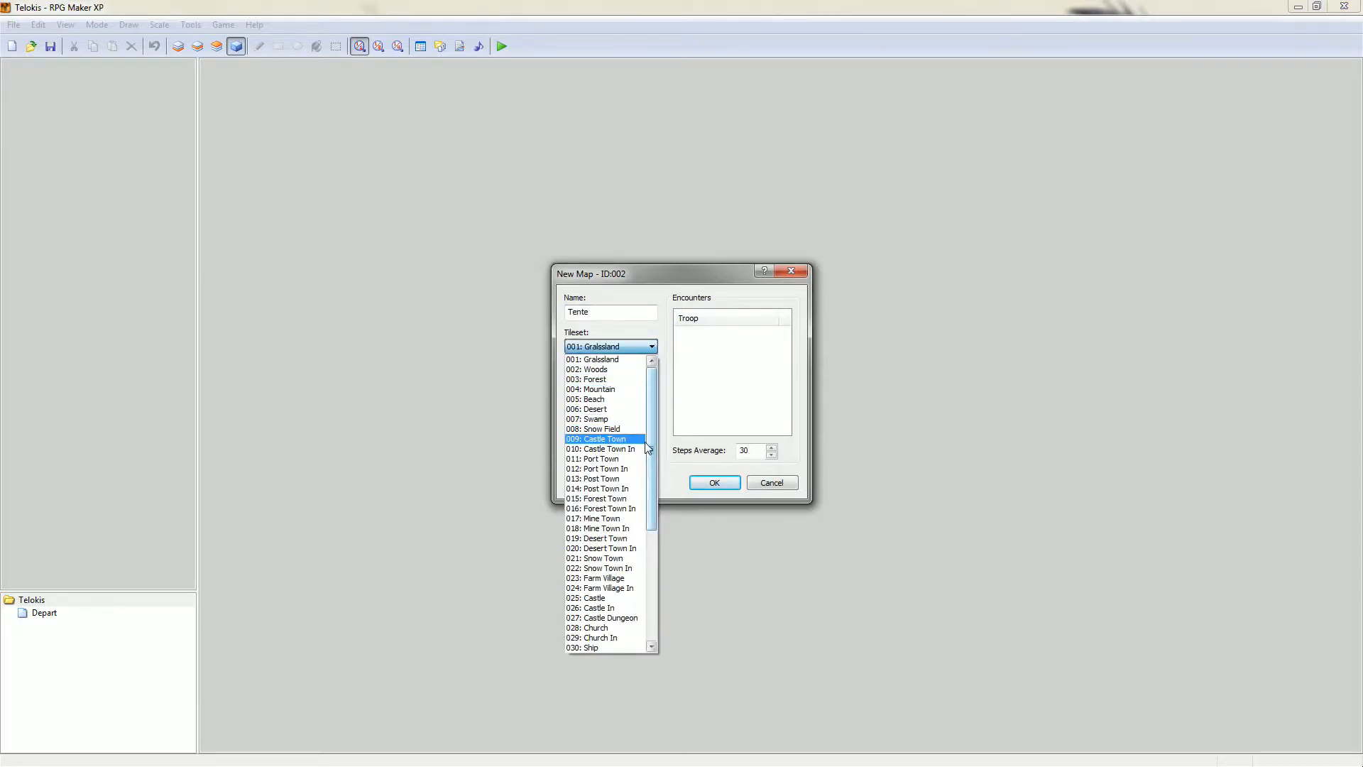
mouse_move(652, 442)
left_mouse_down()
mouse_move(663, 543)
mouse_move(657, 416)
left_mouse_up()
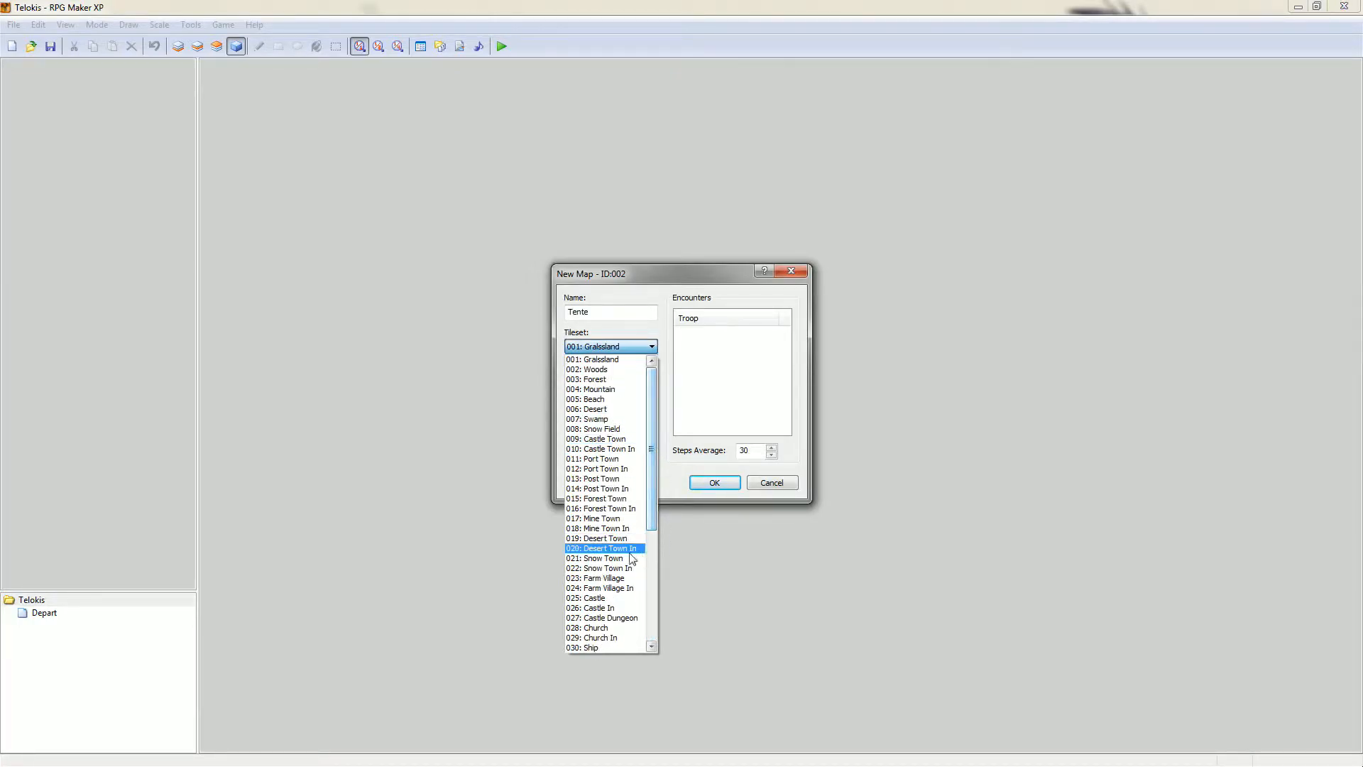
left_click(633, 588)
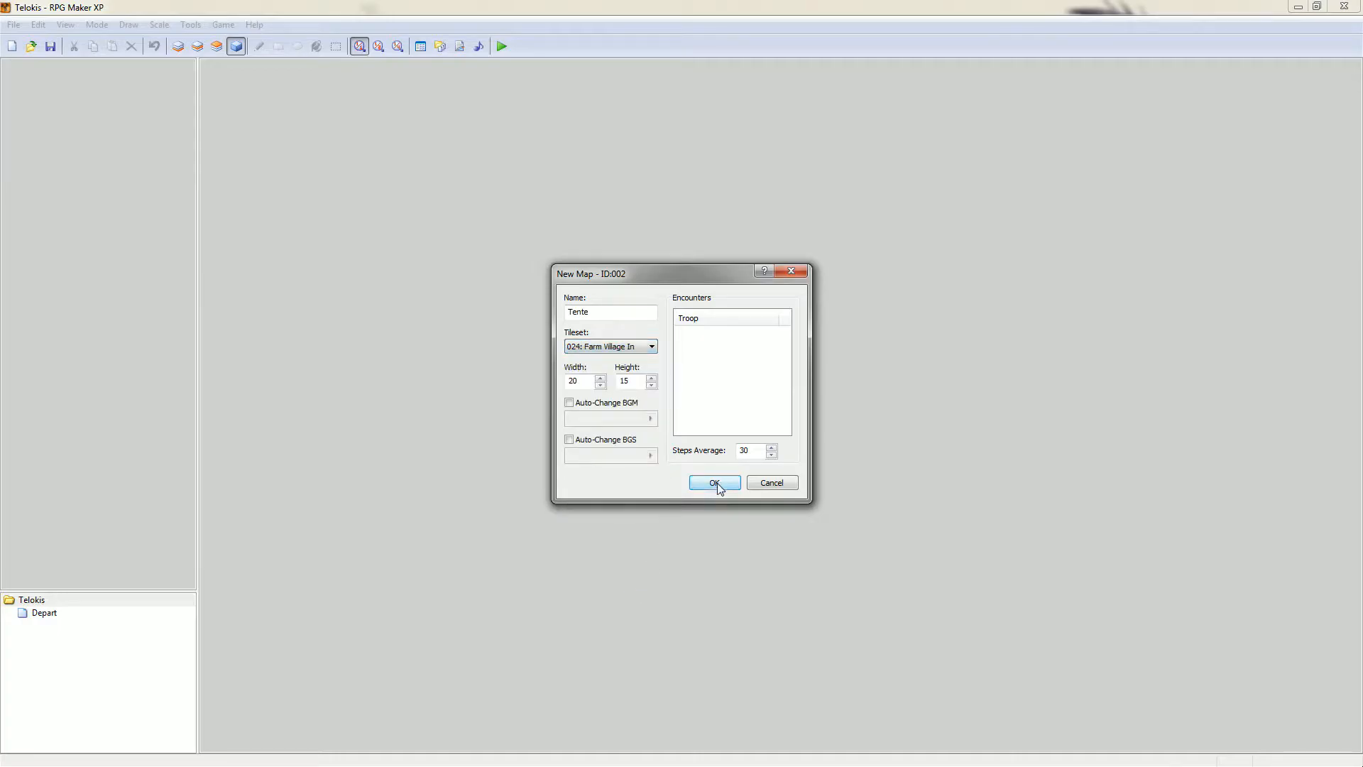
left_click(716, 483)
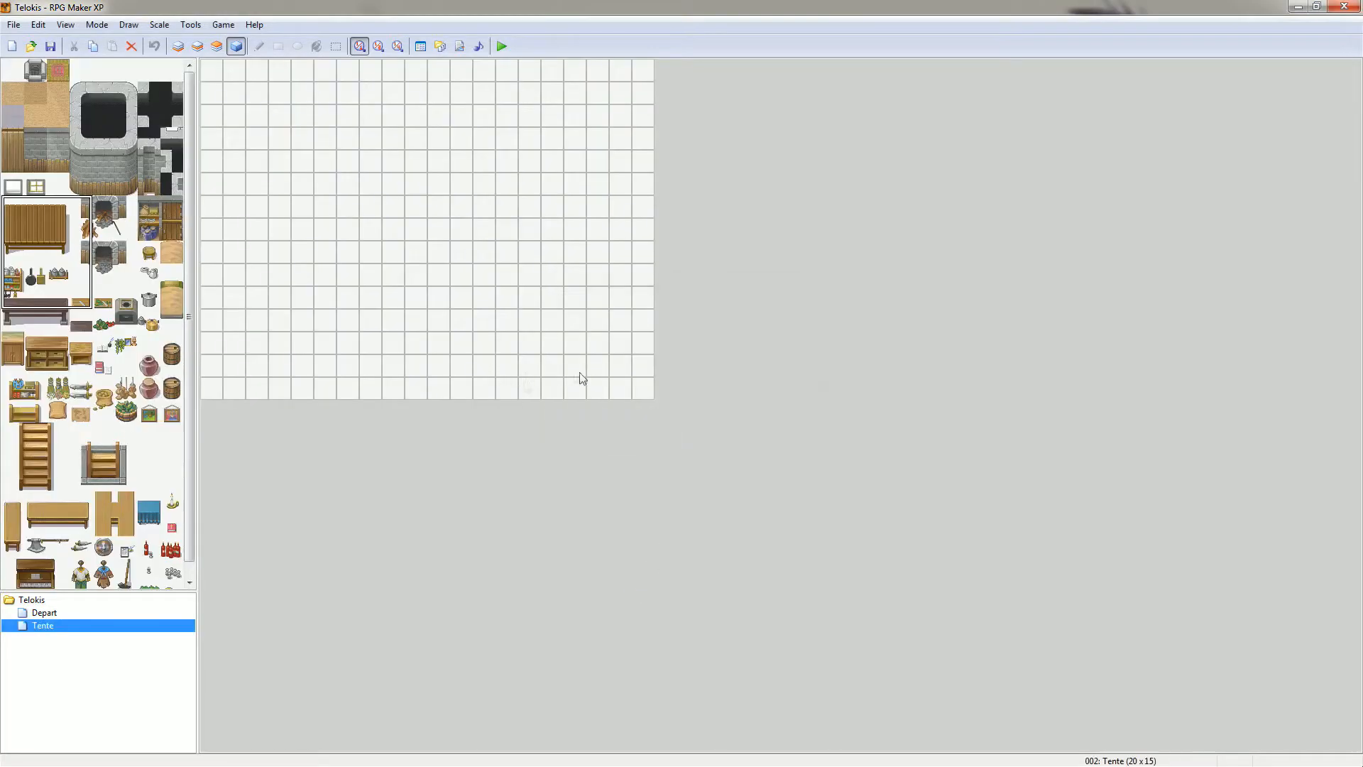
- Change the Tente map's tileset to the house interior with wooden floors, blue-curtained windows and pink beds
mouse_move(191, 183)
left_mouse_down()
mouse_move(201, 314)
mouse_move(205, 162)
left_mouse_up()
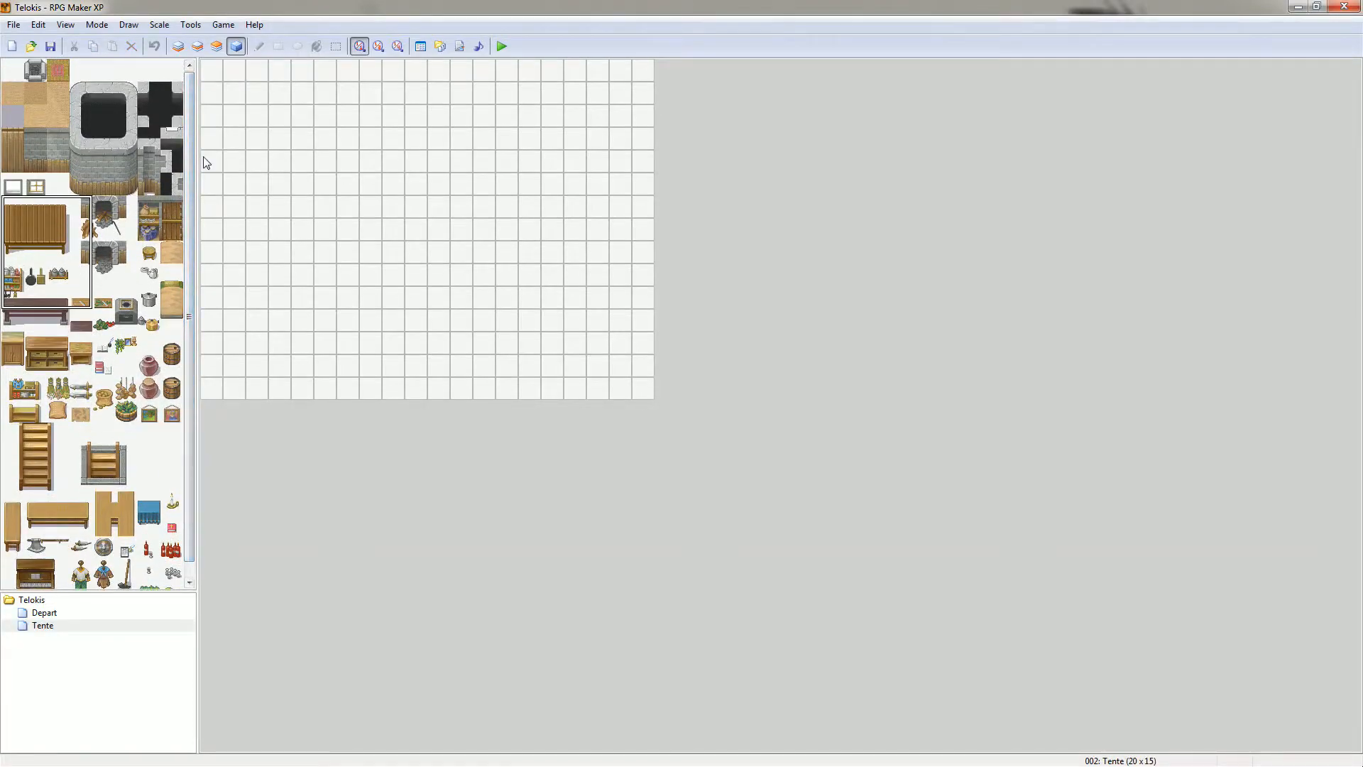
left_click_drag(193, 168, 178, 106)
right_click(43, 626)
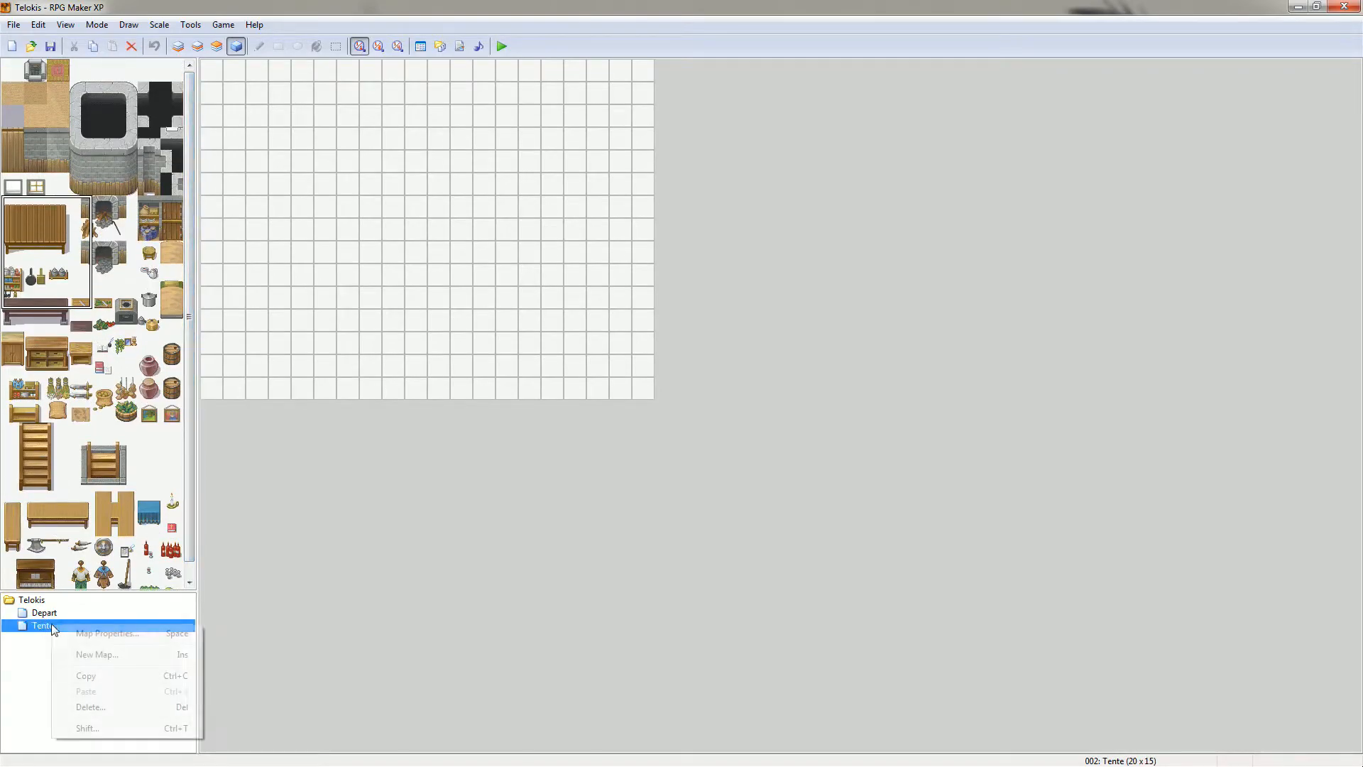
left_click(81, 641)
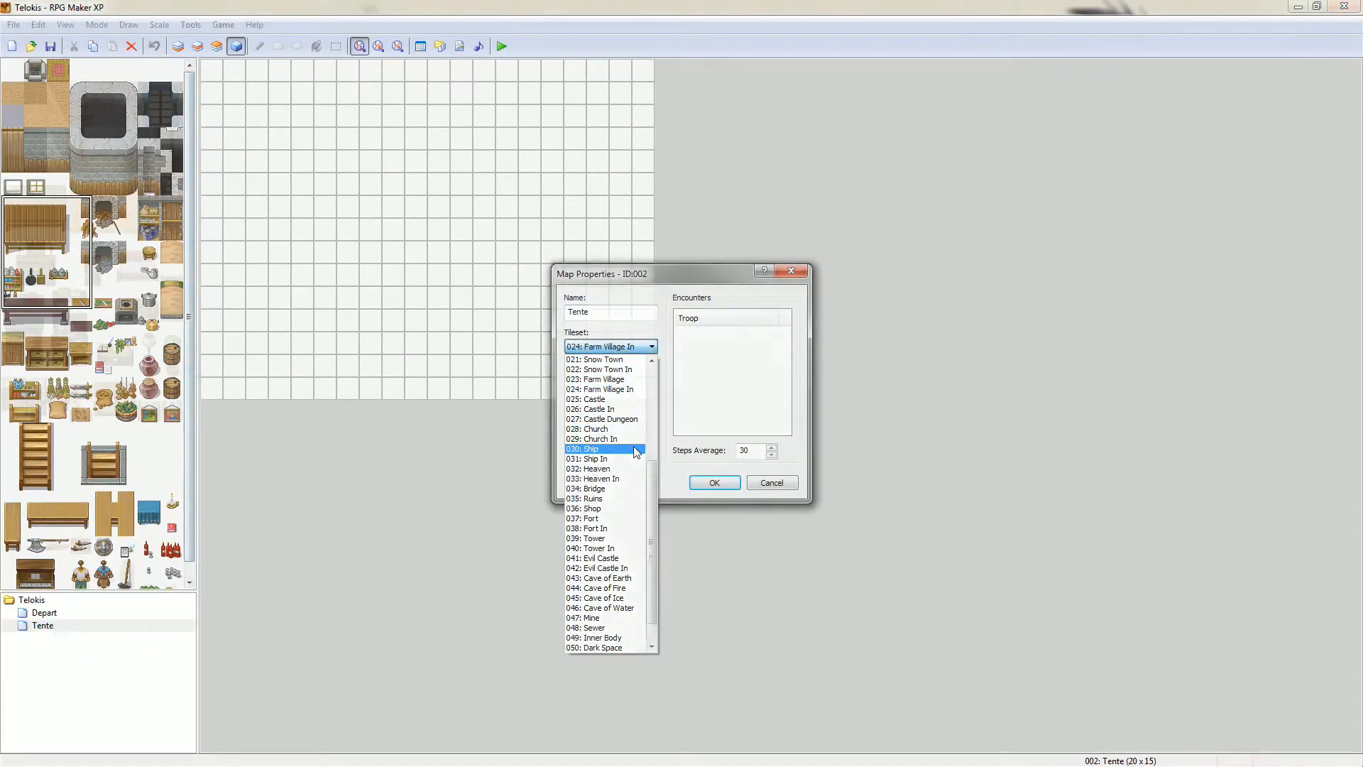
left_click(599, 409)
left_click(714, 483)
scroll(183, 433, "down", 1)
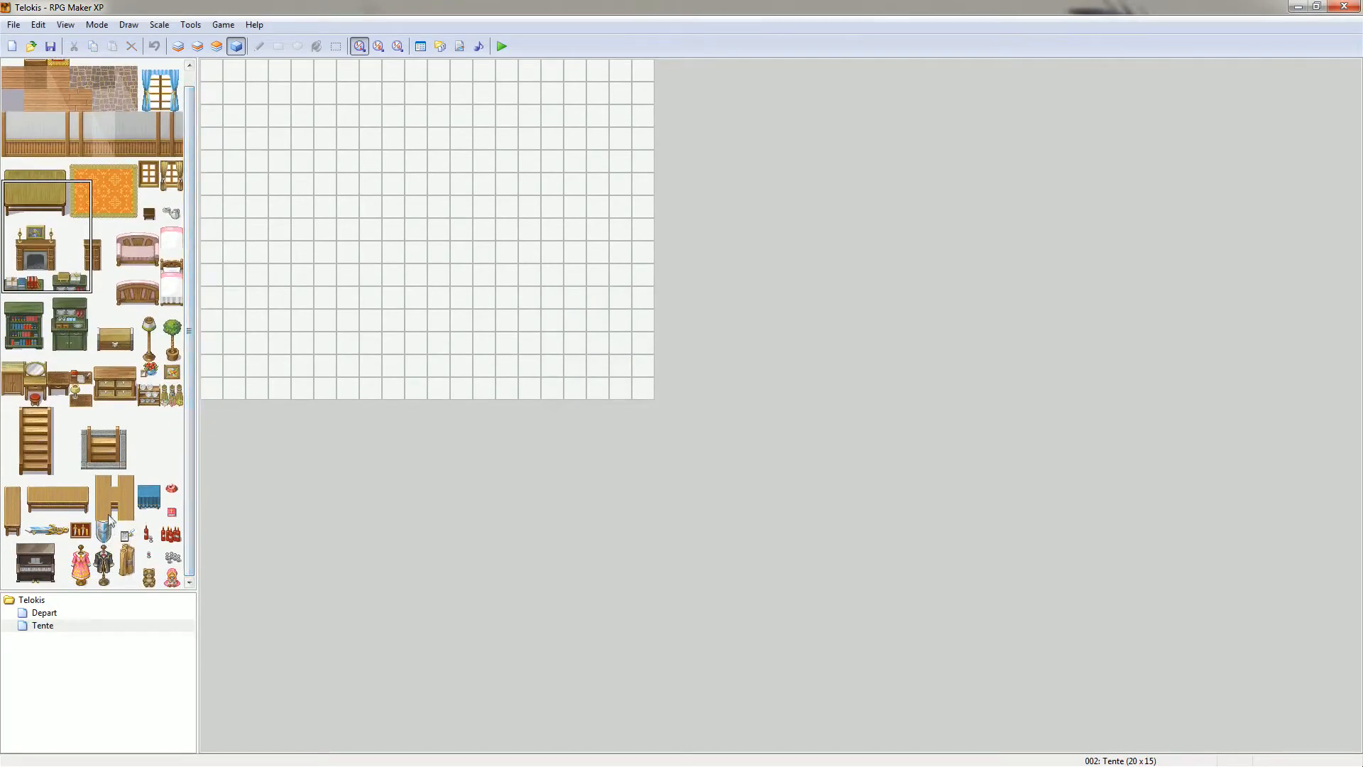
- Fill the entire Tente map on the first layer with the brown-framed dark autotile, using the Rectangle tool
left_click(178, 46)
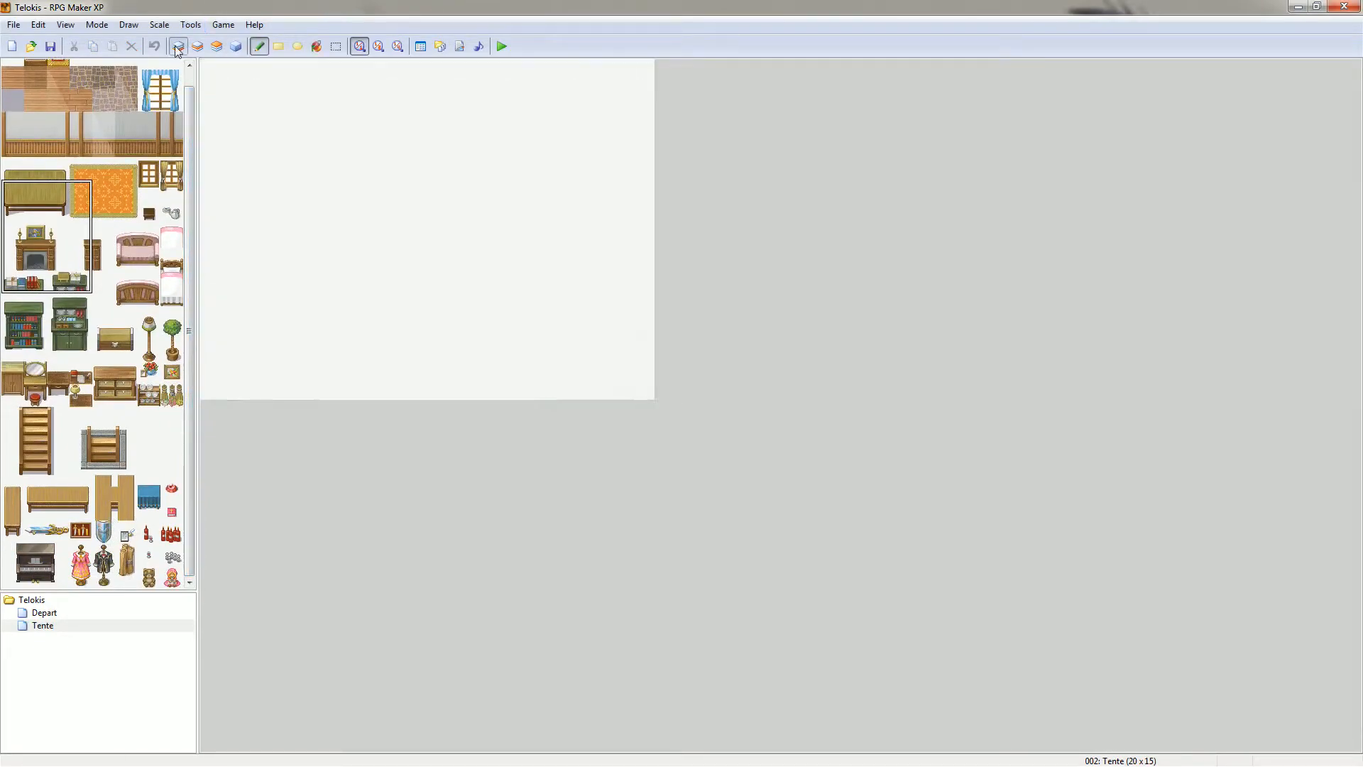
left_click_drag(187, 142, 186, 98)
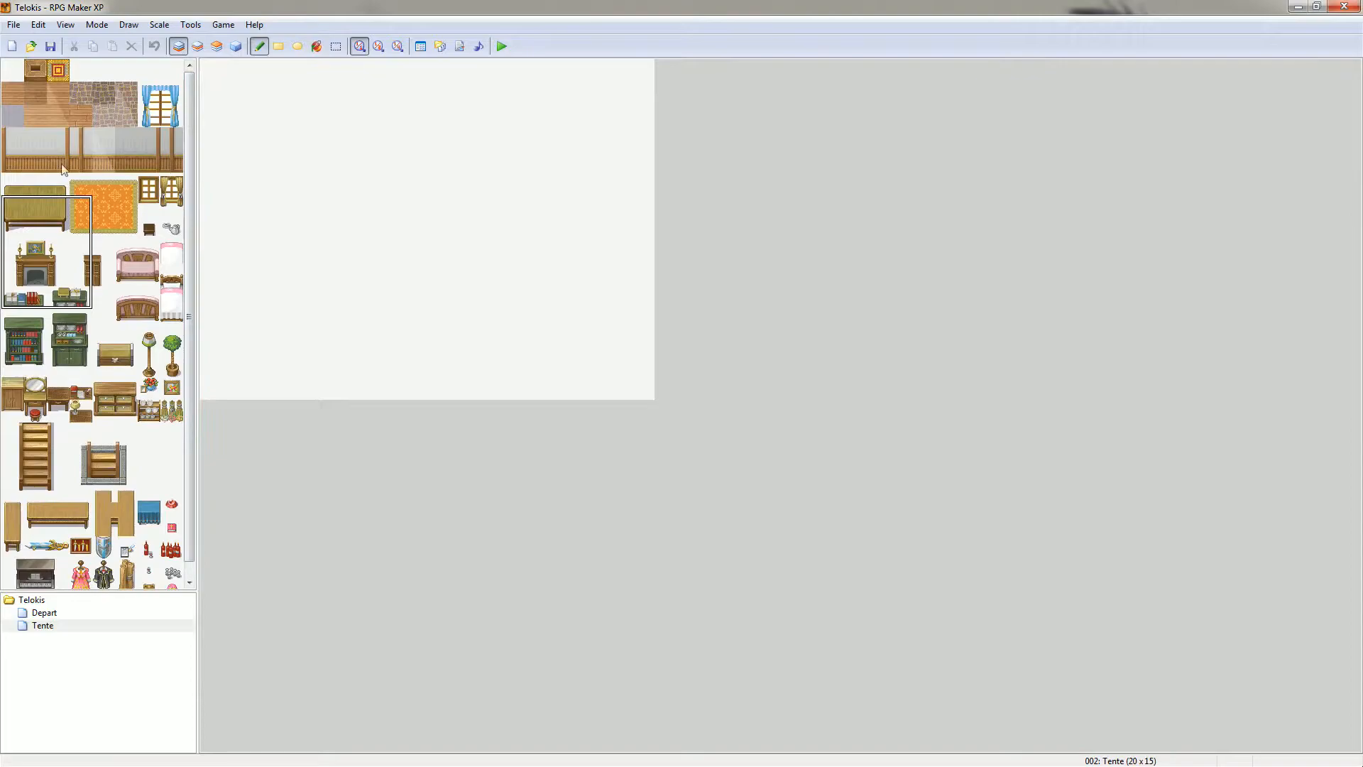
left_click(34, 71)
mouse_move(325, 388)
left_mouse_down()
mouse_move(278, 316)
mouse_move(235, 162)
mouse_move(466, 132)
mouse_move(483, 387)
left_mouse_up()
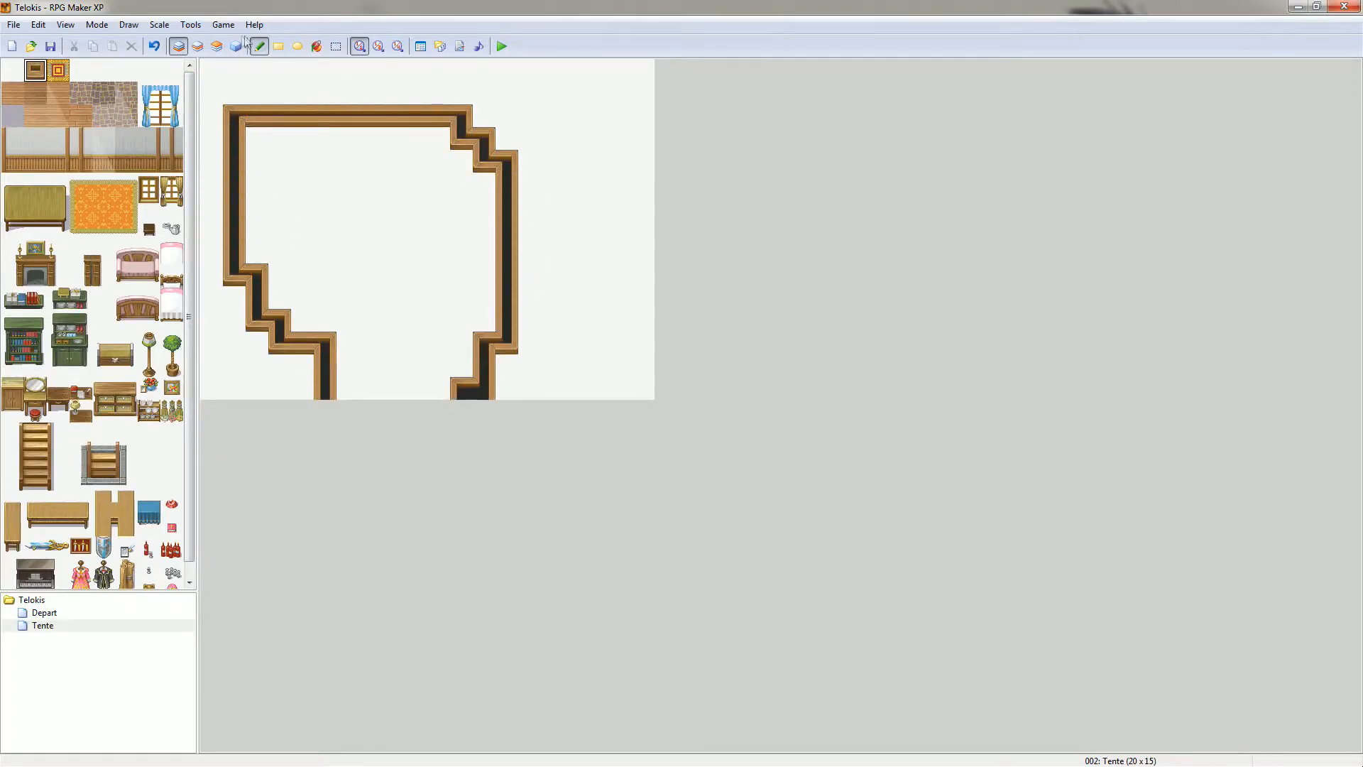
left_click(279, 46)
left_click_drag(211, 69, 640, 428)
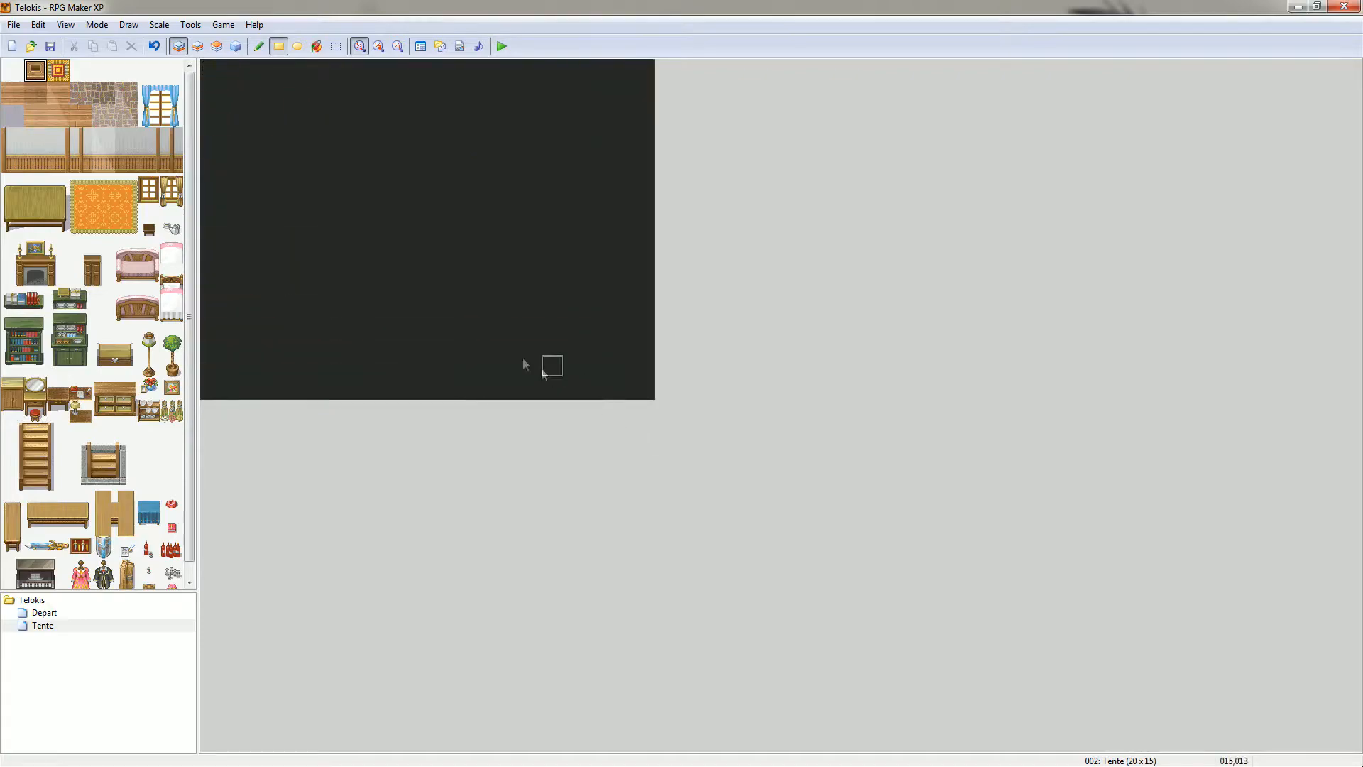
left_click(259, 46)
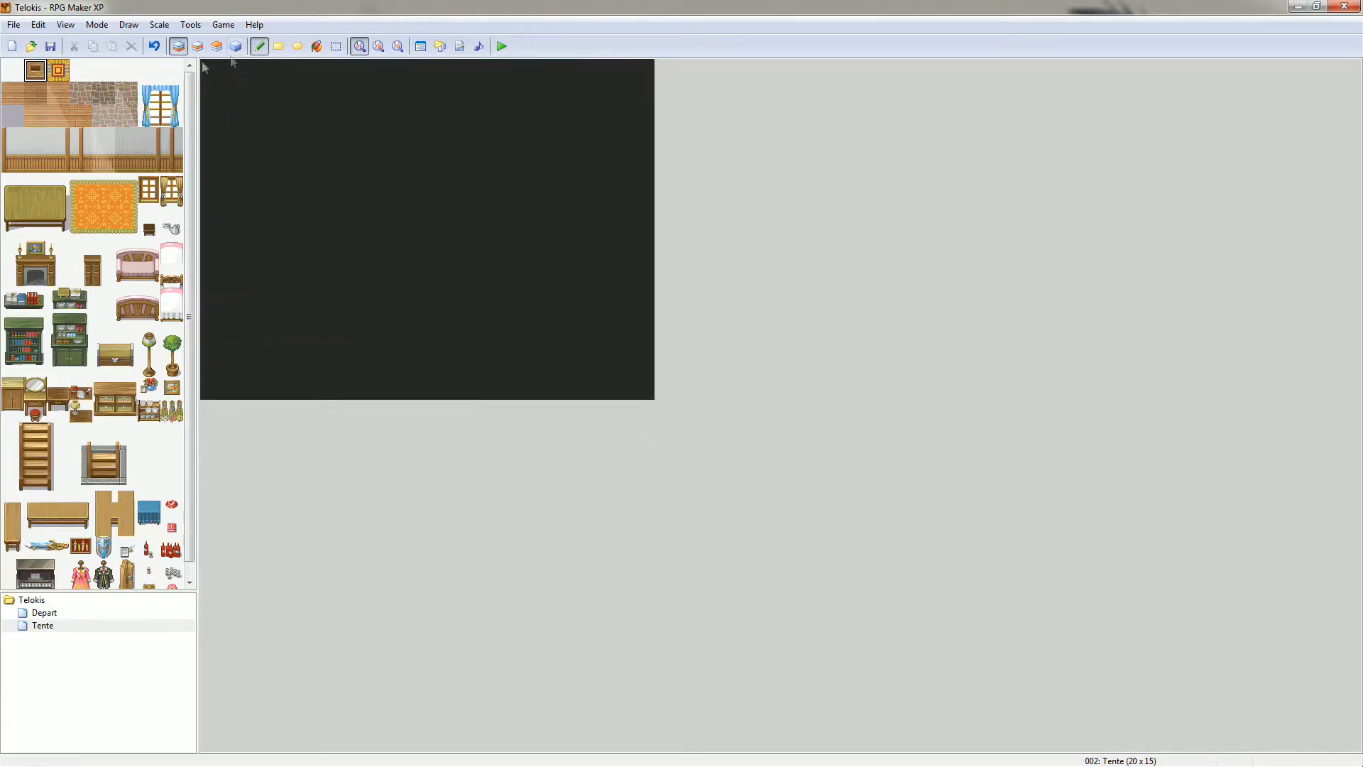
- Clear an 11-by-8-tile room with a three-tile-wide corridor down to the map's lower edge, using the blank tile and Rectangle tool
left_click(20, 78)
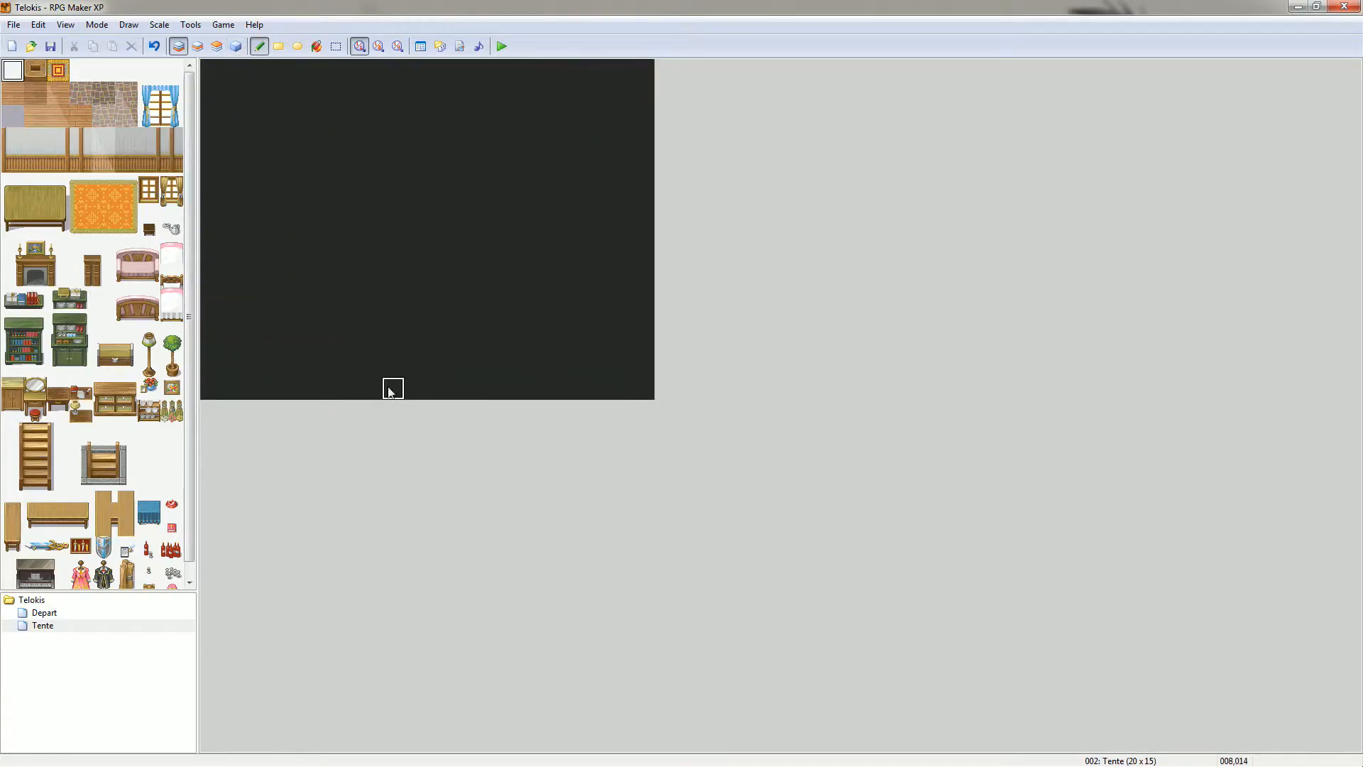
left_click(279, 47)
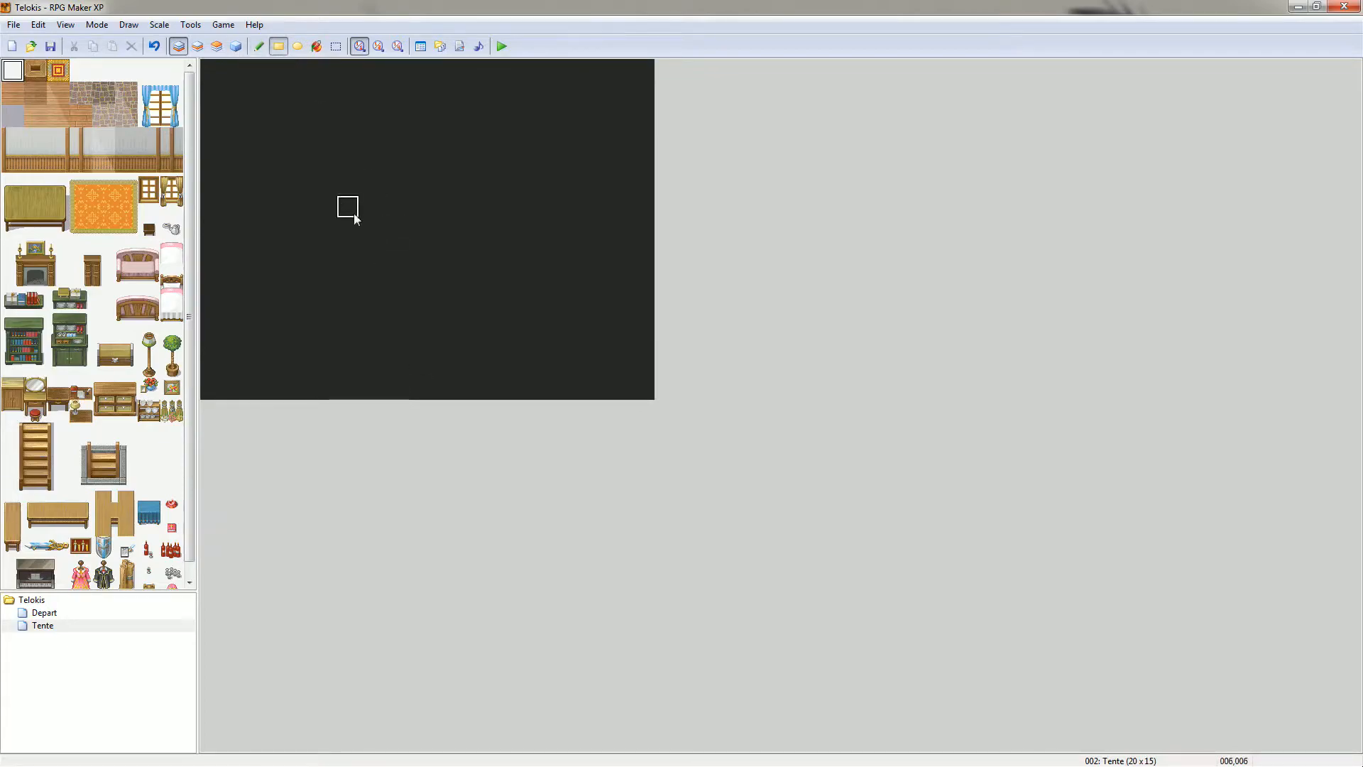
mouse_move(370, 210)
left_mouse_down()
mouse_move(403, 397)
mouse_move(424, 406)
left_mouse_up()
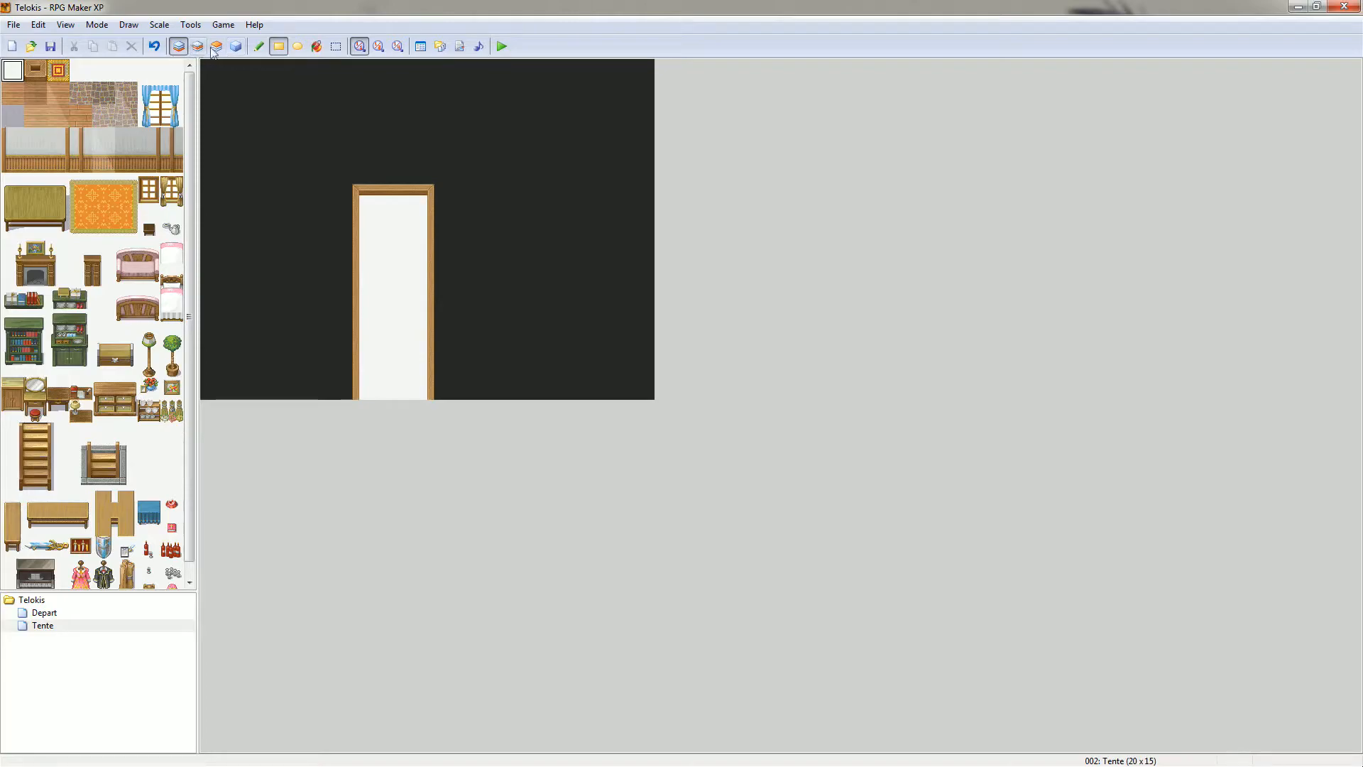
left_click_drag(290, 147, 503, 294)
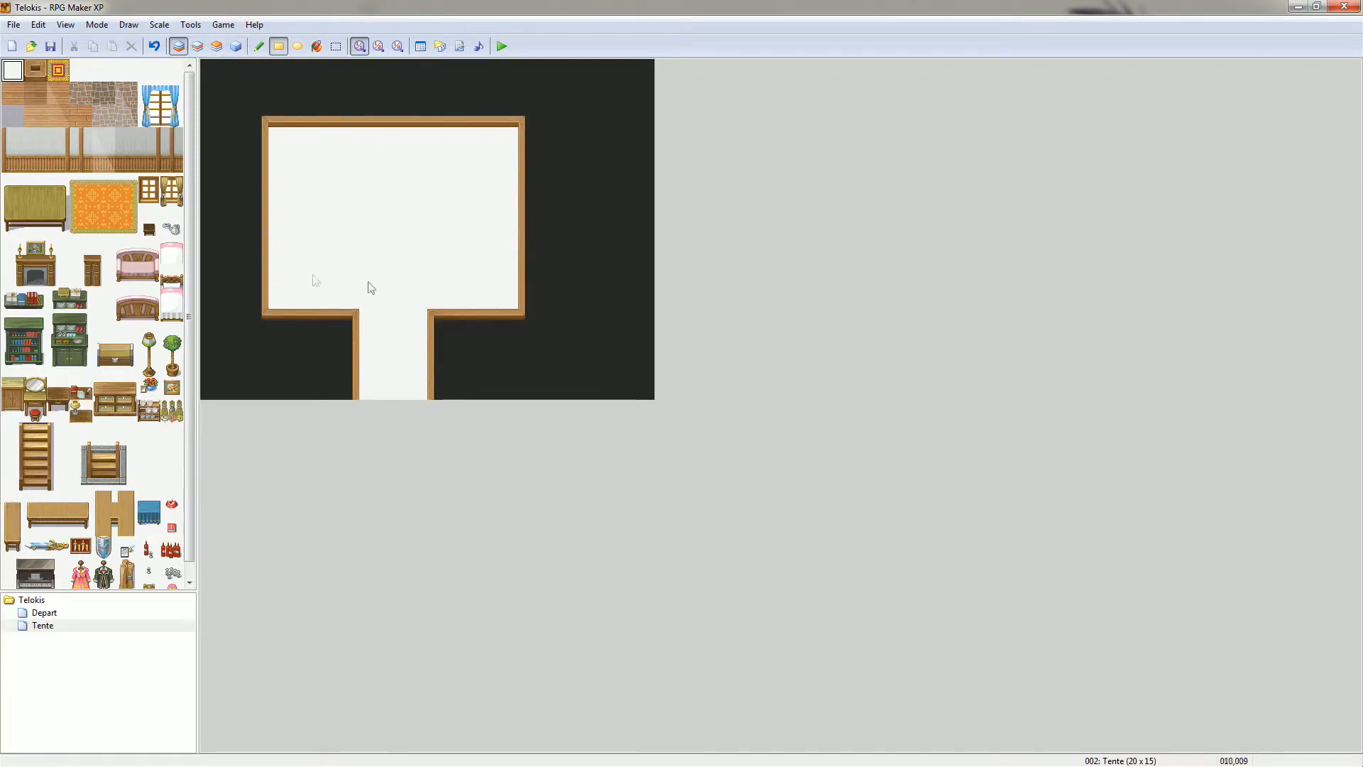
- Place an orange carpet tile at 008,014 in the corridor and flood-fill the room and corridor with the first wood plank floor
left_click(59, 69)
left_click(396, 393)
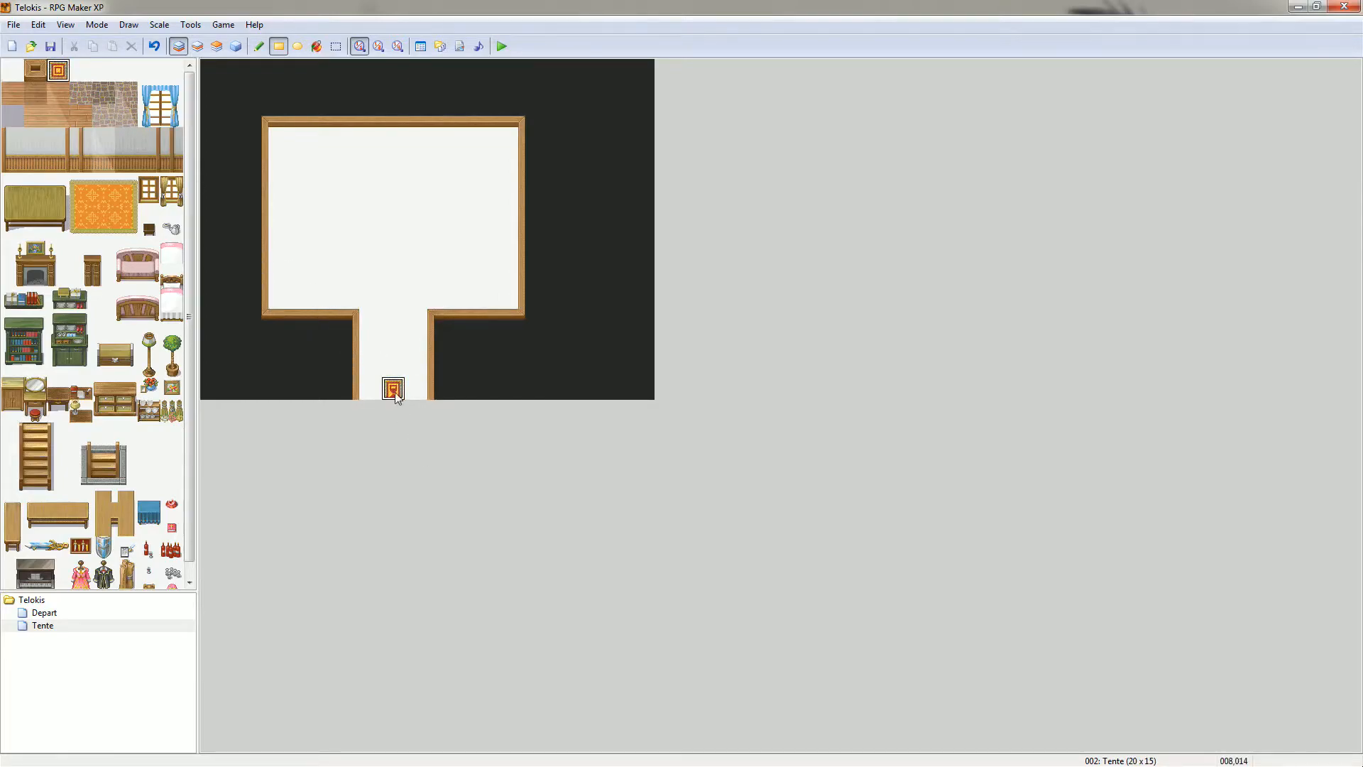
left_click(13, 93)
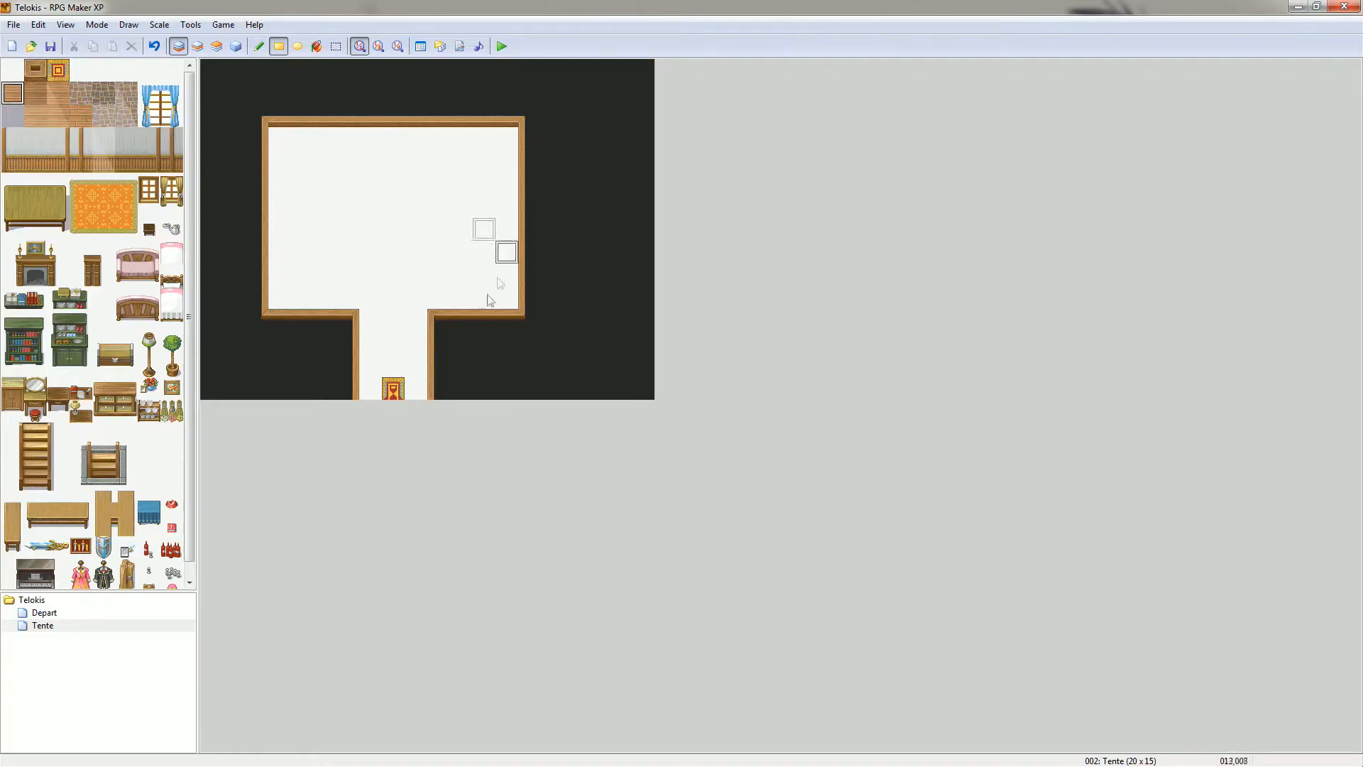
left_click(317, 46)
left_click(380, 216)
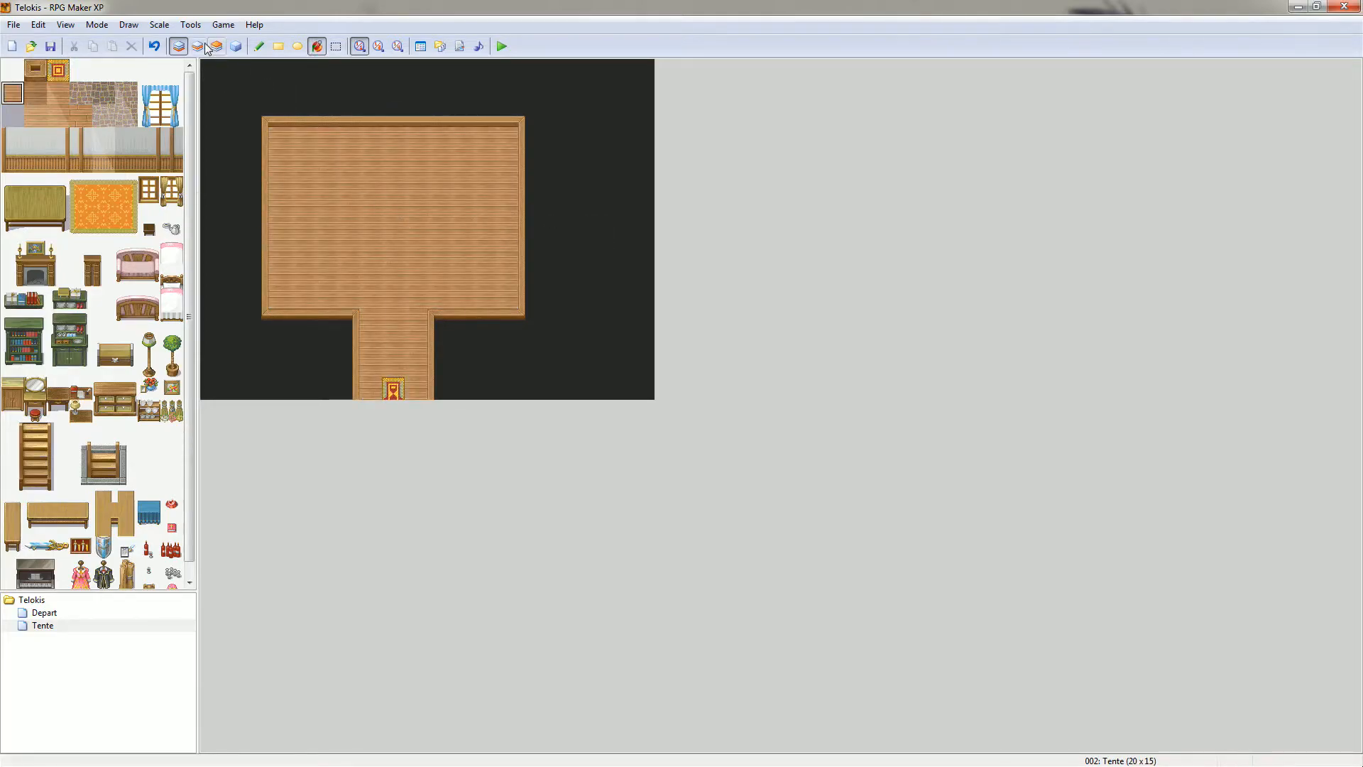
left_click(334, 140)
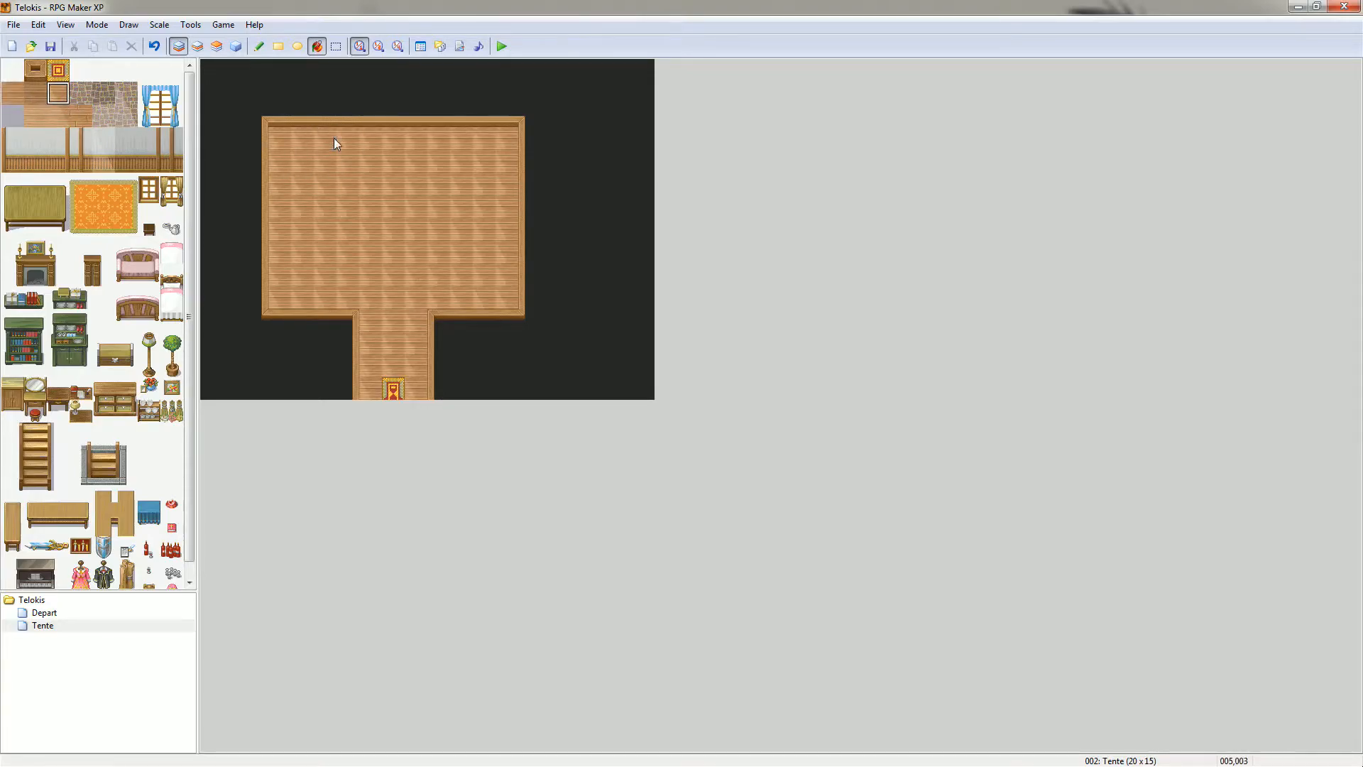
key("ctrl+z")
- Line the room's back wall with two-tile-high white panelled wall pieces, using plain sections between the posts at both ends
left_click(259, 47)
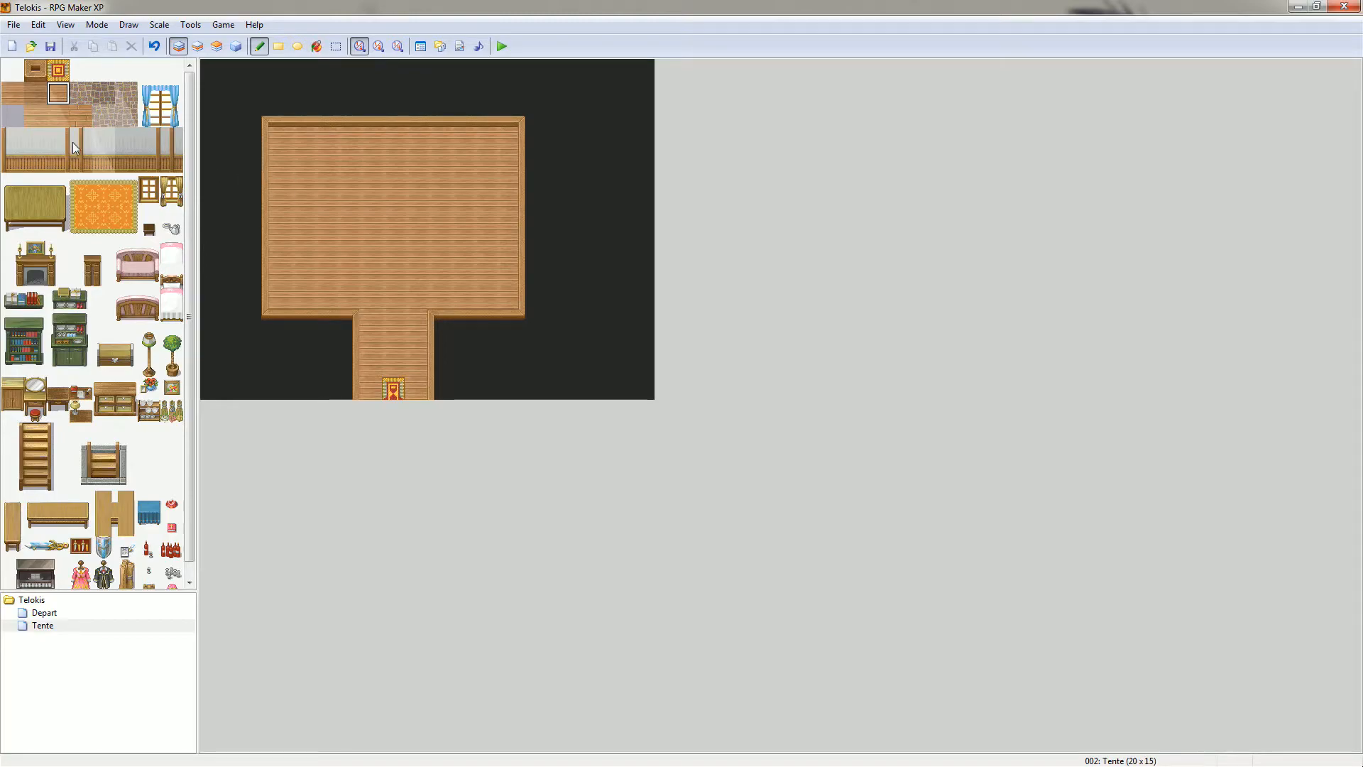
left_click_drag(12, 145, 41, 171)
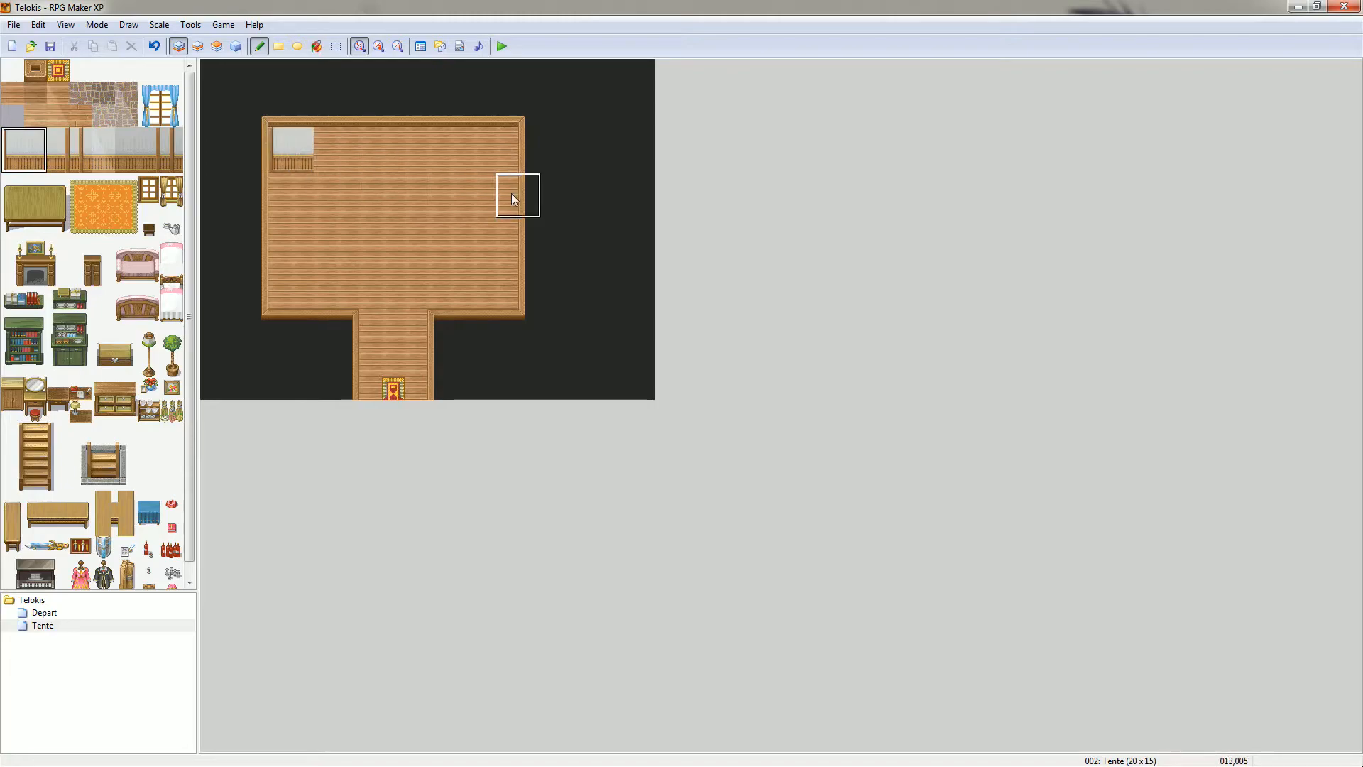
left_click_drag(318, 147, 450, 150)
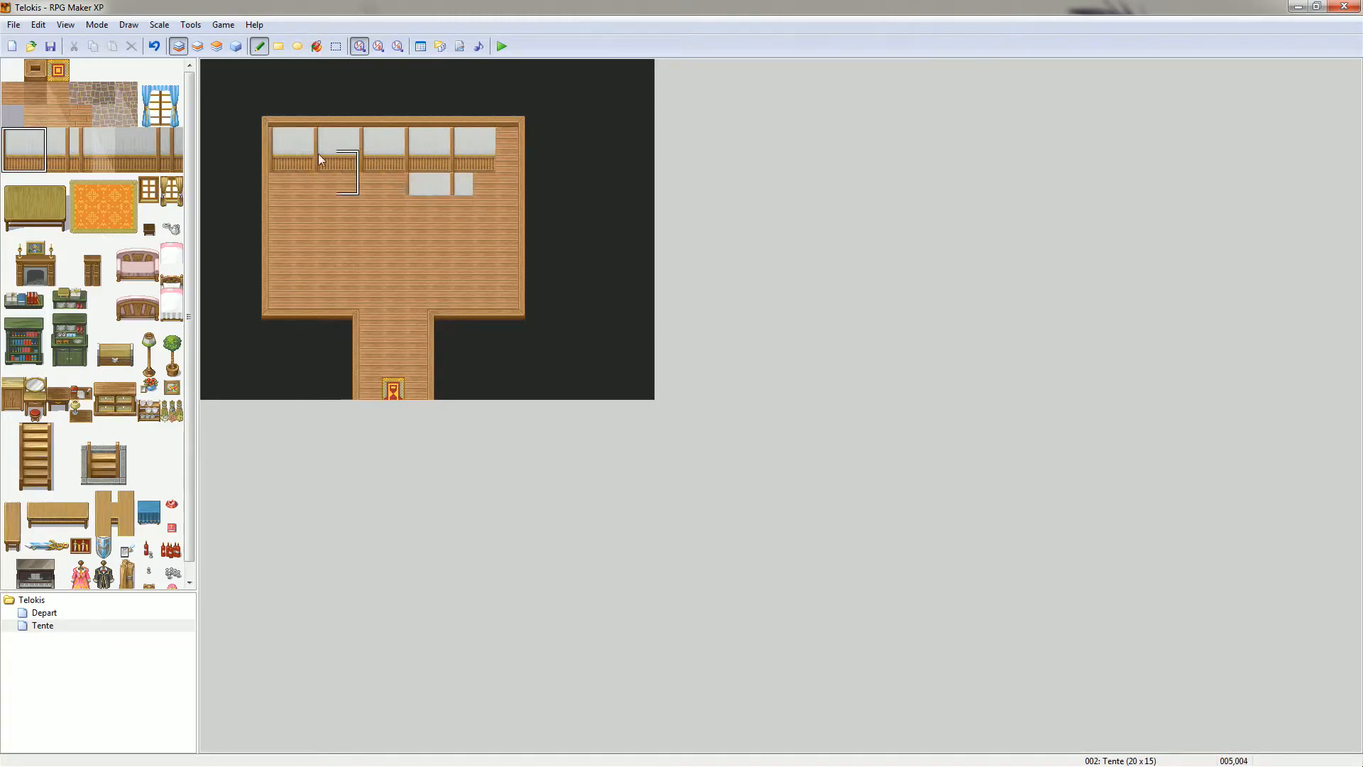
key("ctrl+z")
left_click_drag(29, 133, 41, 160)
left_click(279, 46)
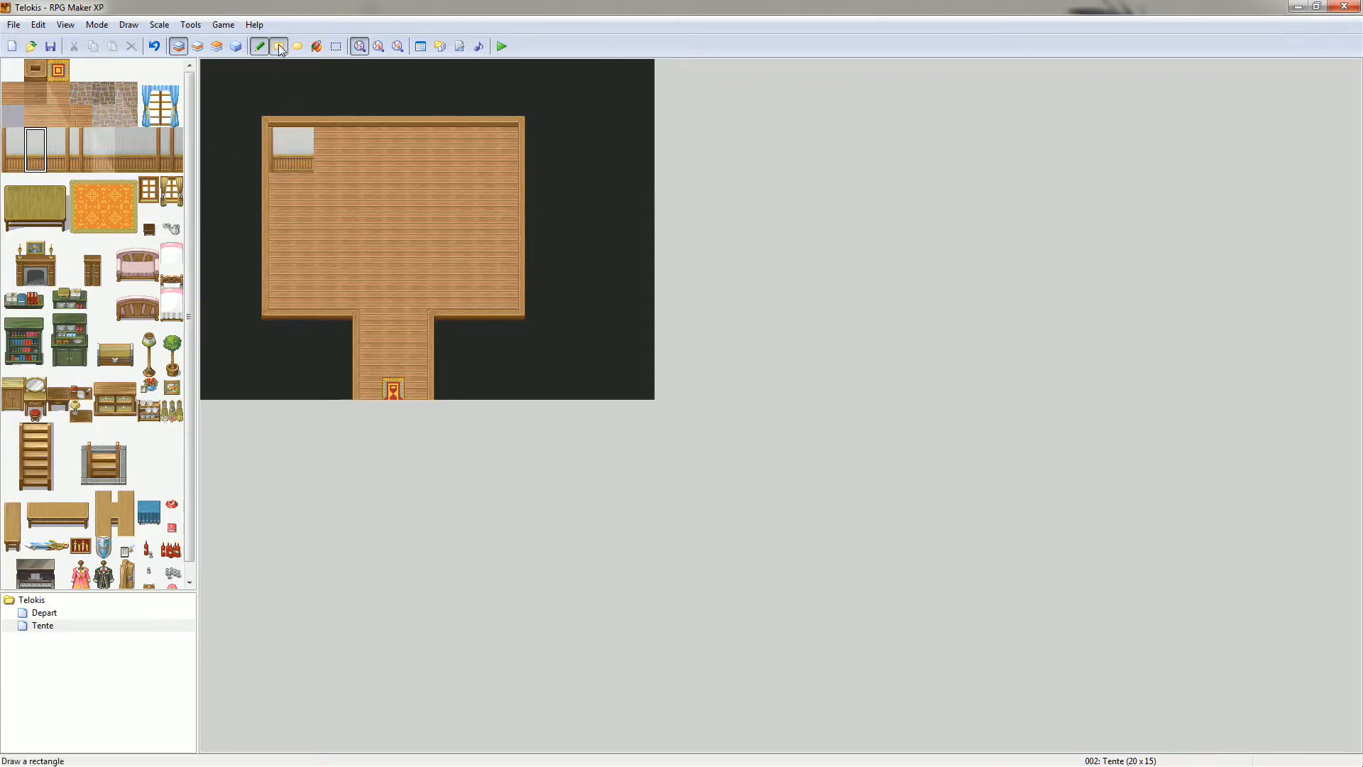
left_click_drag(325, 133, 462, 156)
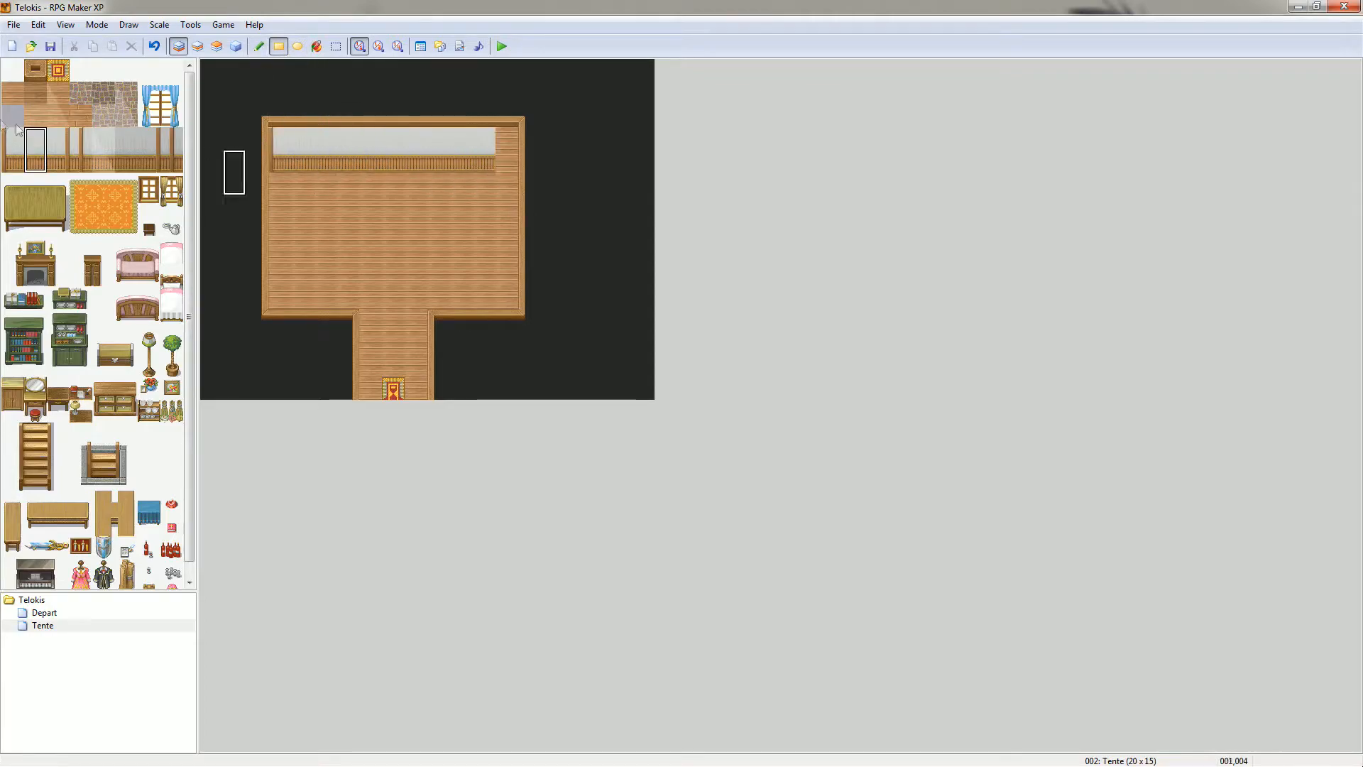
left_click_drag(57, 137, 58, 160)
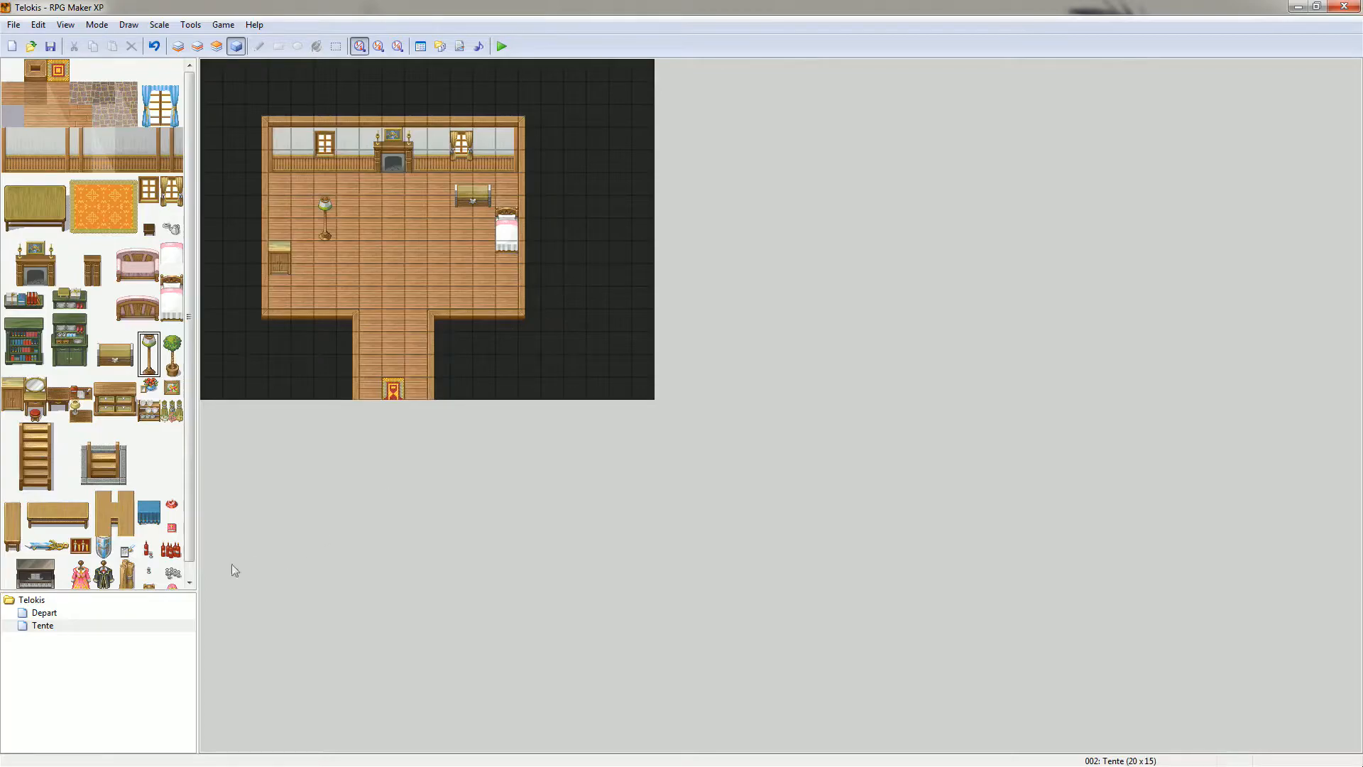
- Create an event on the Depart map's tent entrance with a Transfer Player command leading to Tente at 008,014
left_click(56, 614)
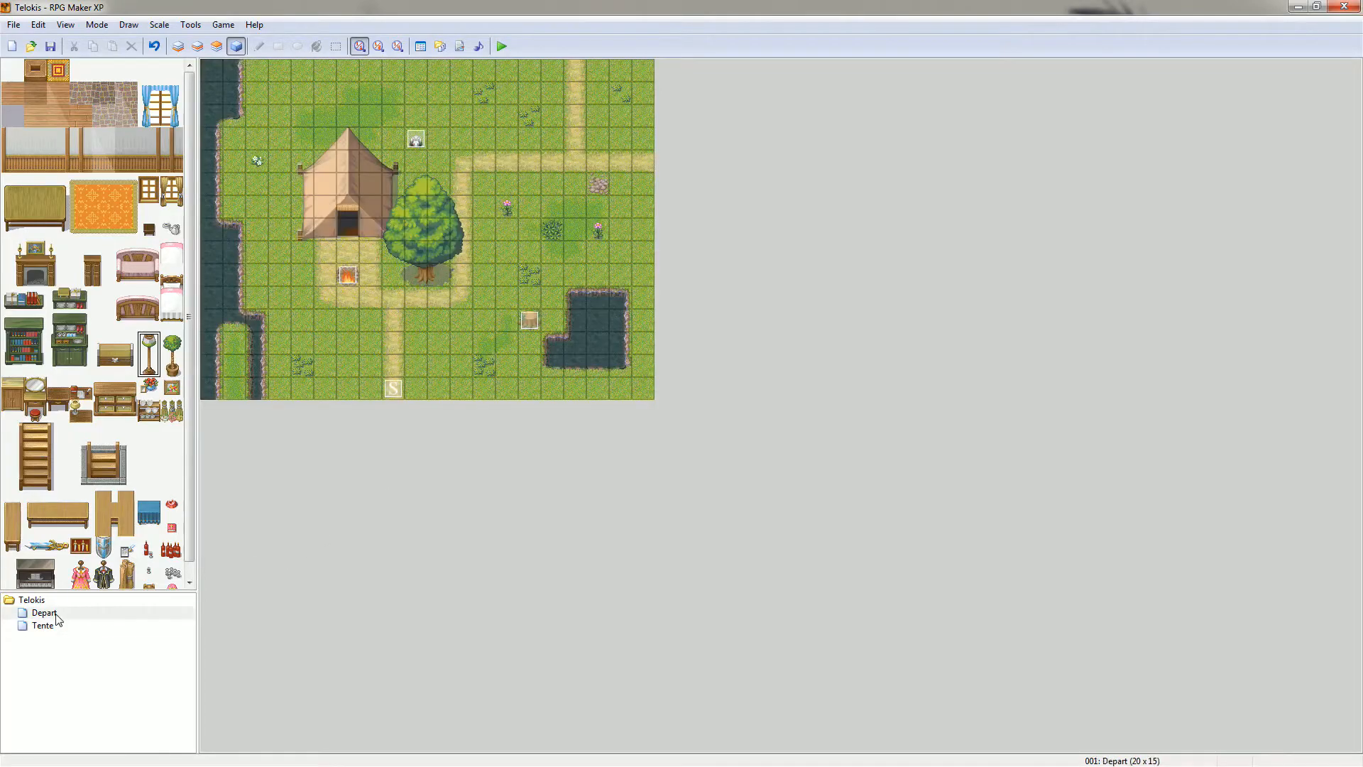
double_click(352, 225)
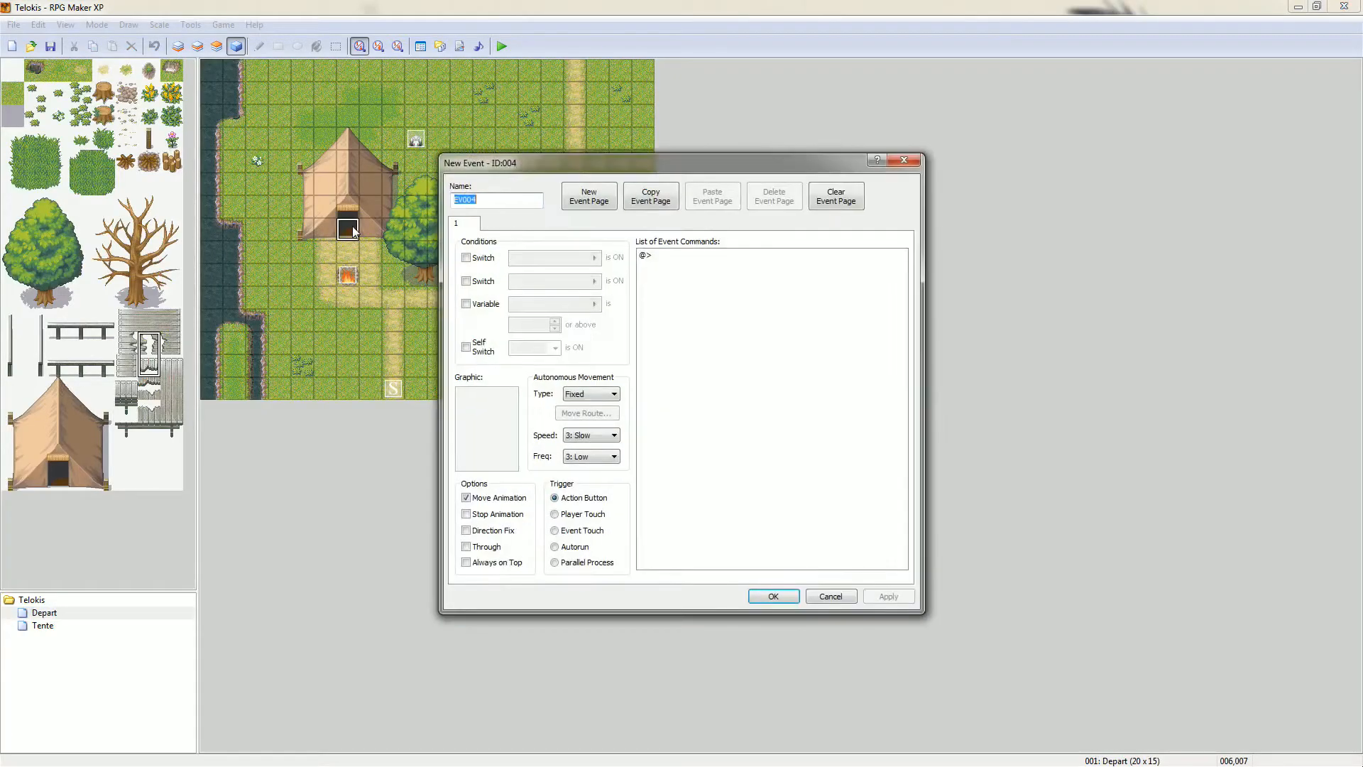
double_click(674, 261)
left_click(693, 276)
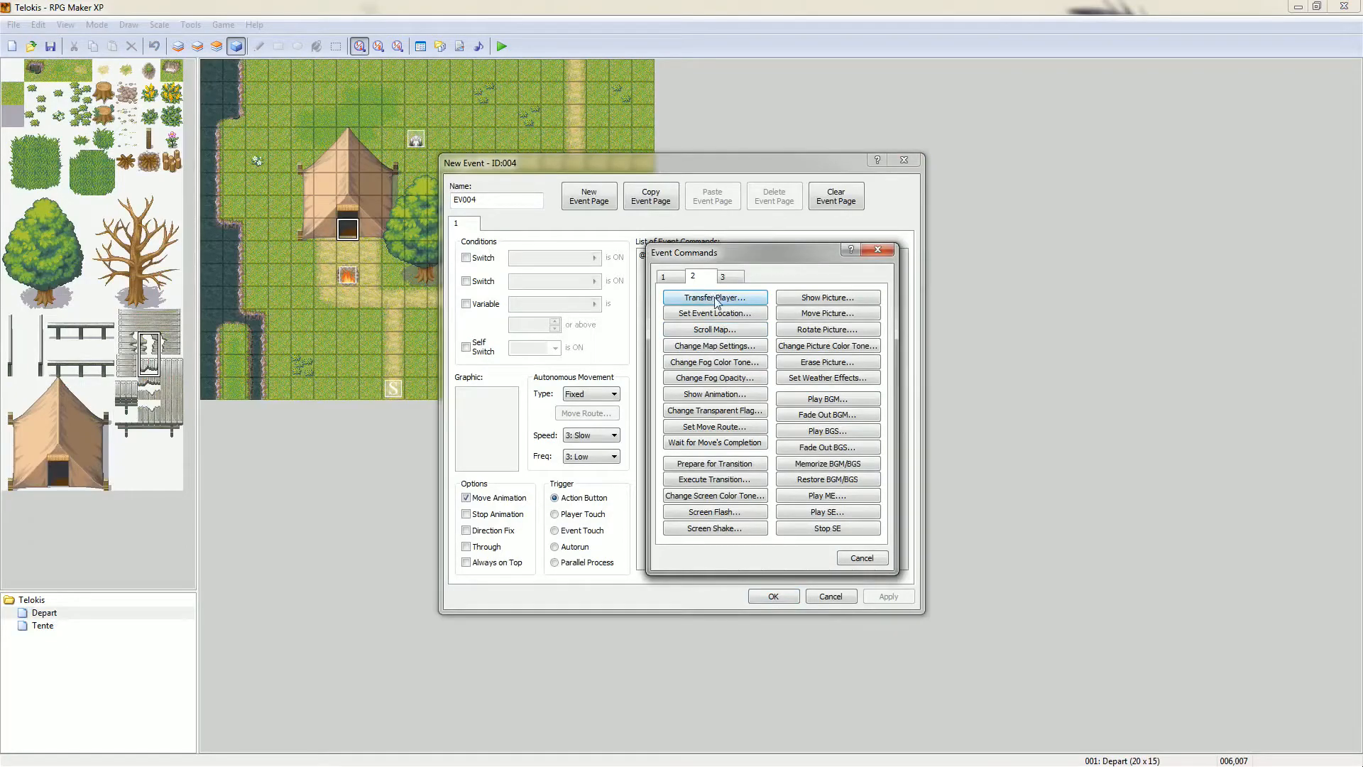
left_click(716, 299)
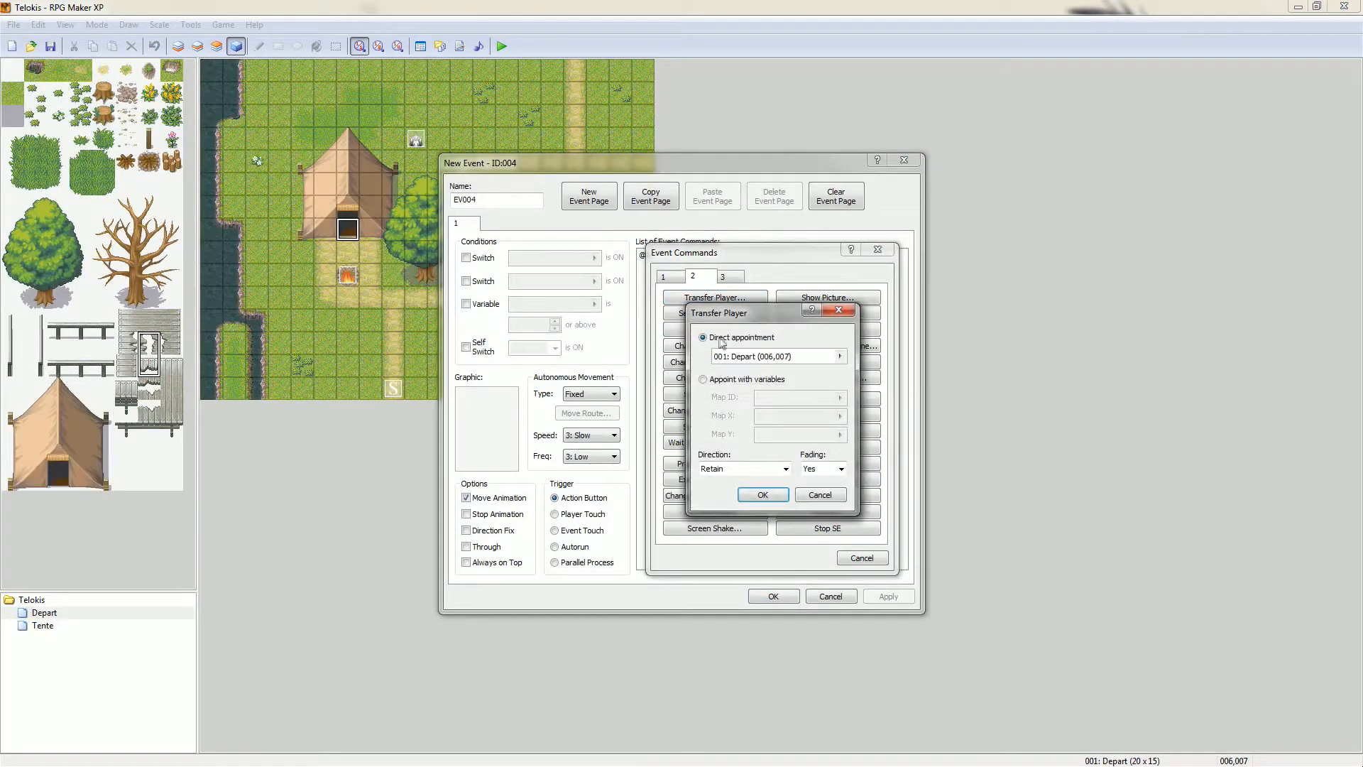
left_click(844, 356)
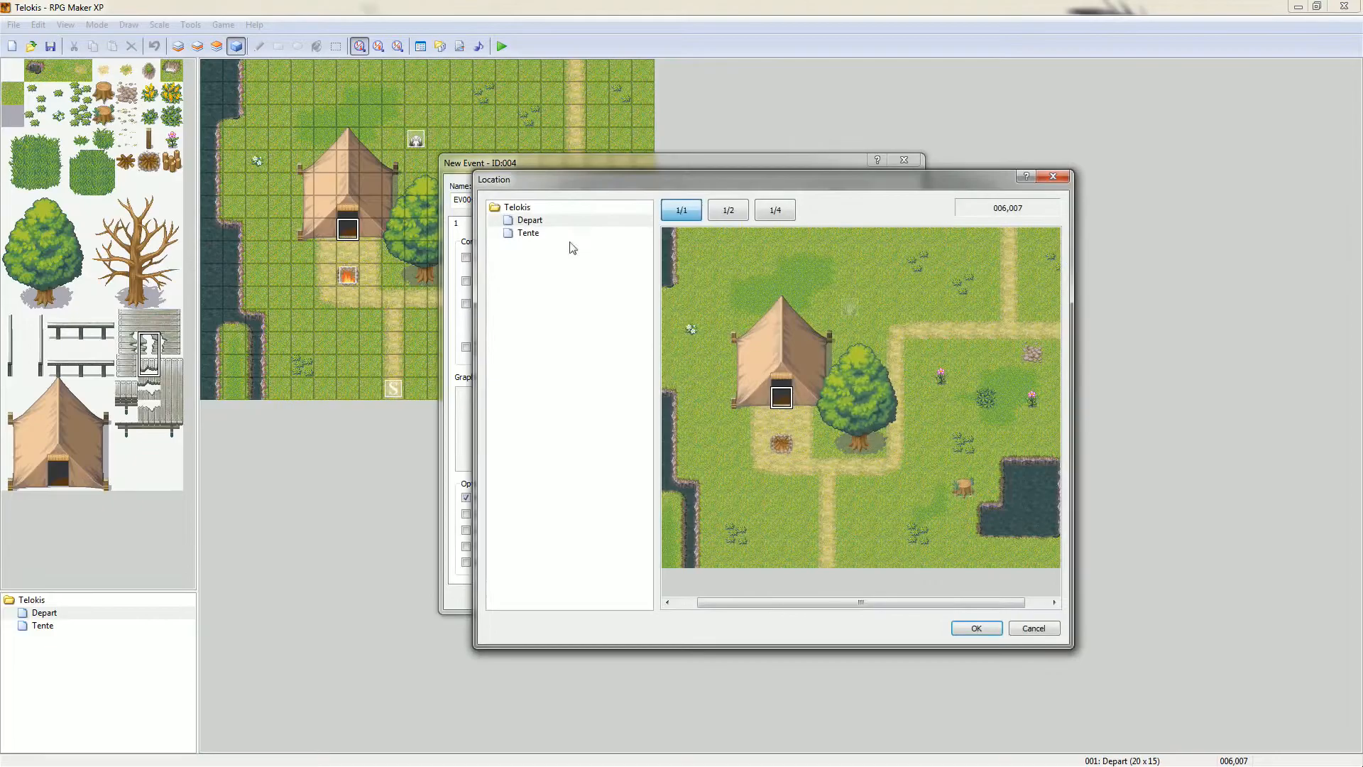
left_click(531, 234)
left_click(828, 559)
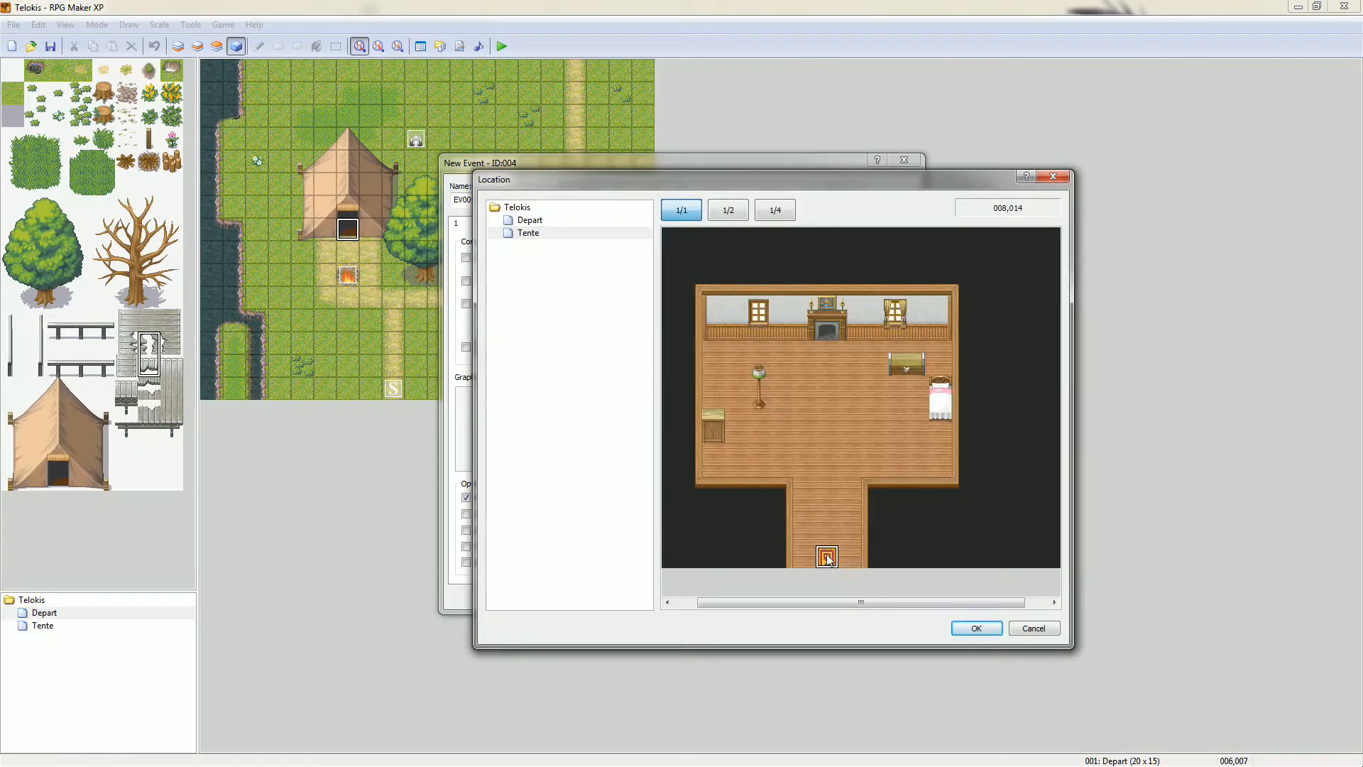
left_click(993, 627)
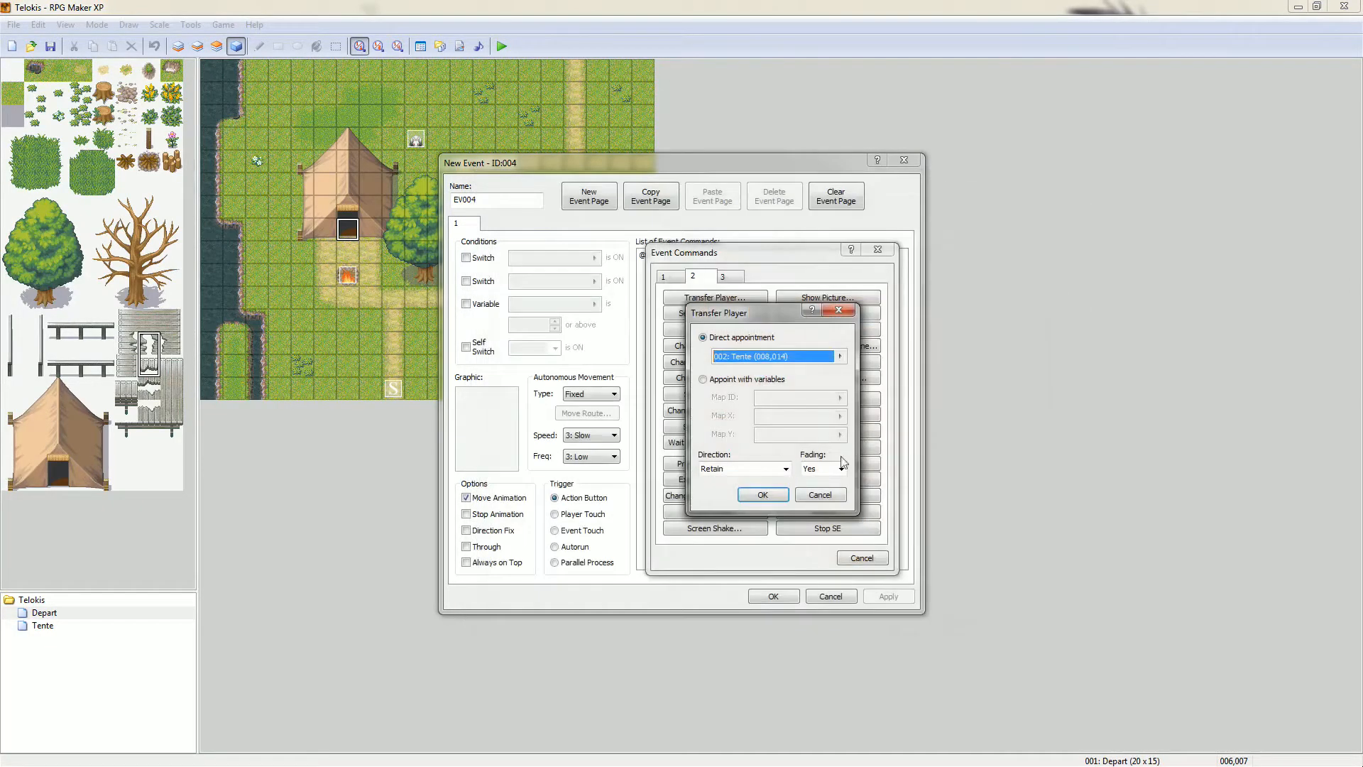
- Set the transfer's direction to Up with fading Yes, and save the tent entrance event
left_click(785, 469)
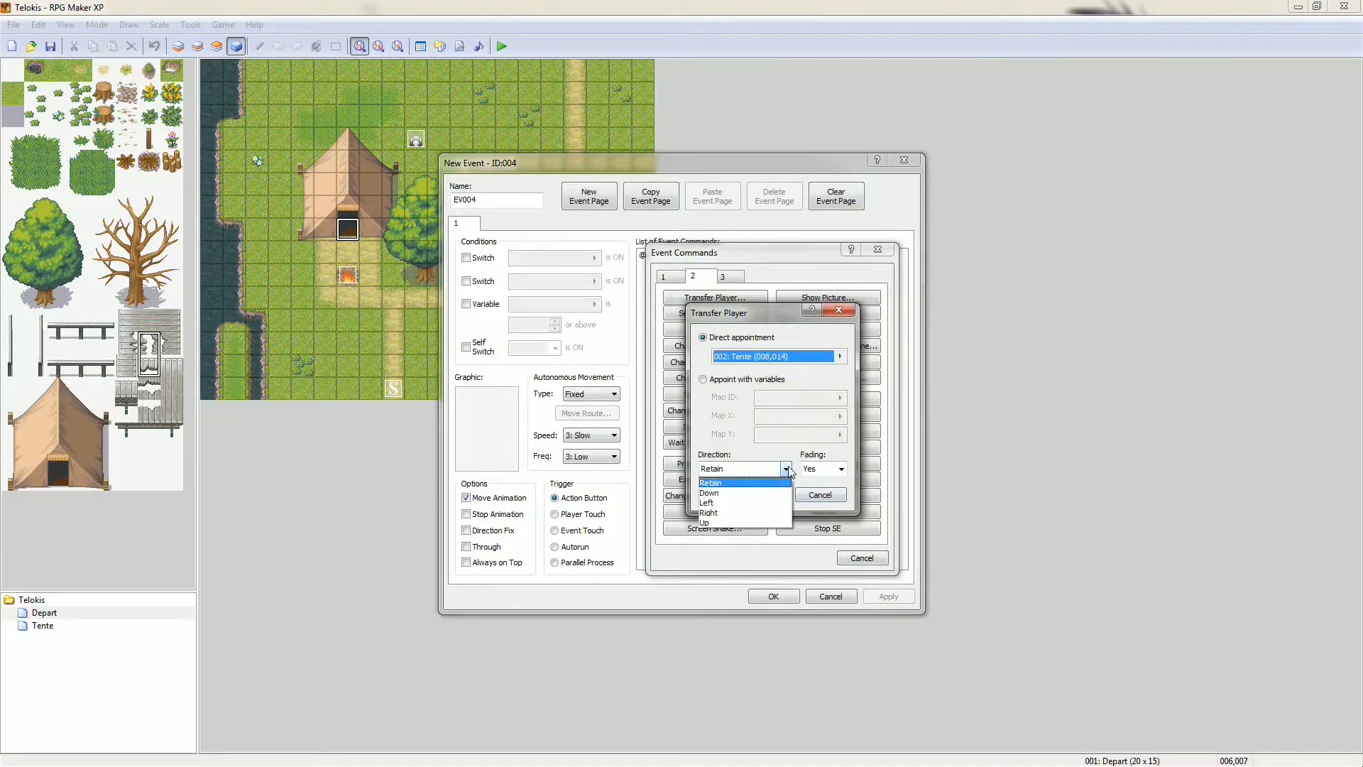
left_click(739, 523)
left_click(842, 469)
left_click(822, 482)
left_click(763, 495)
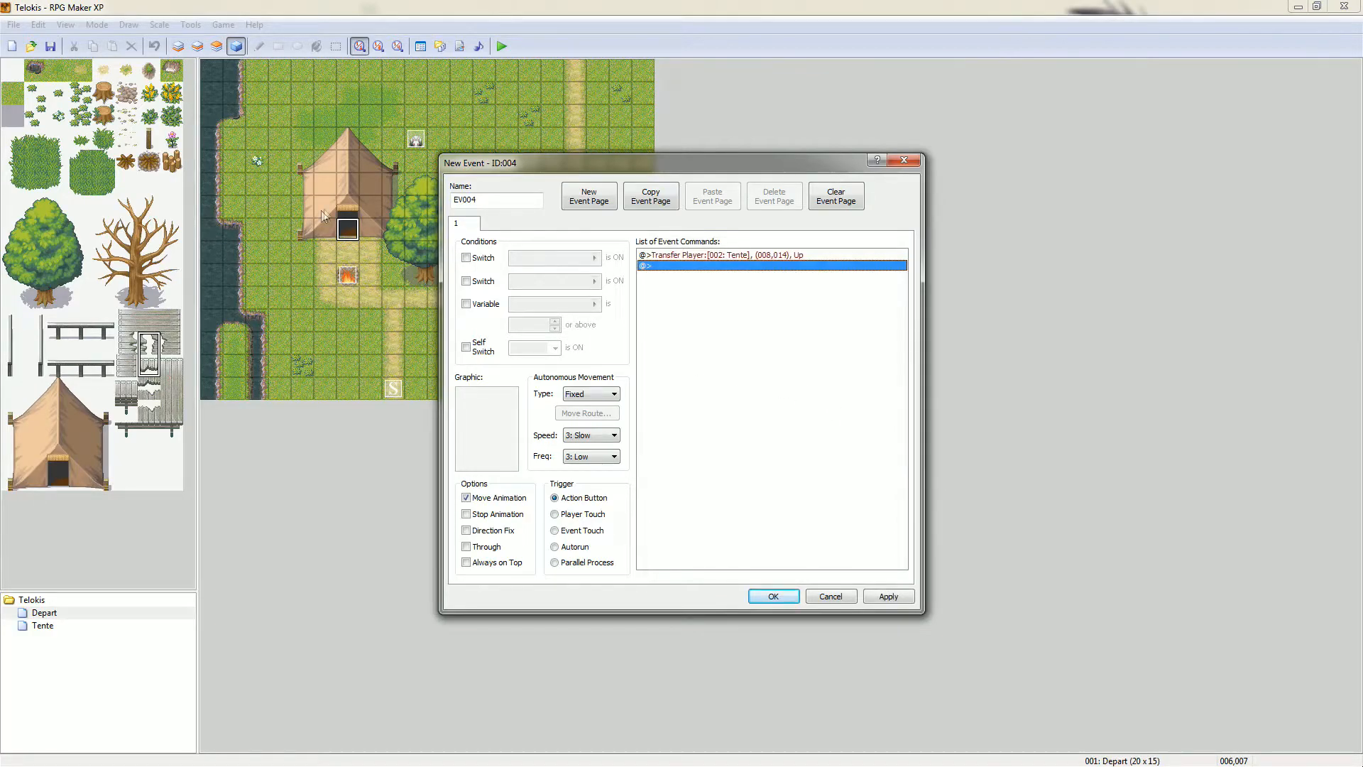
left_click(789, 599)
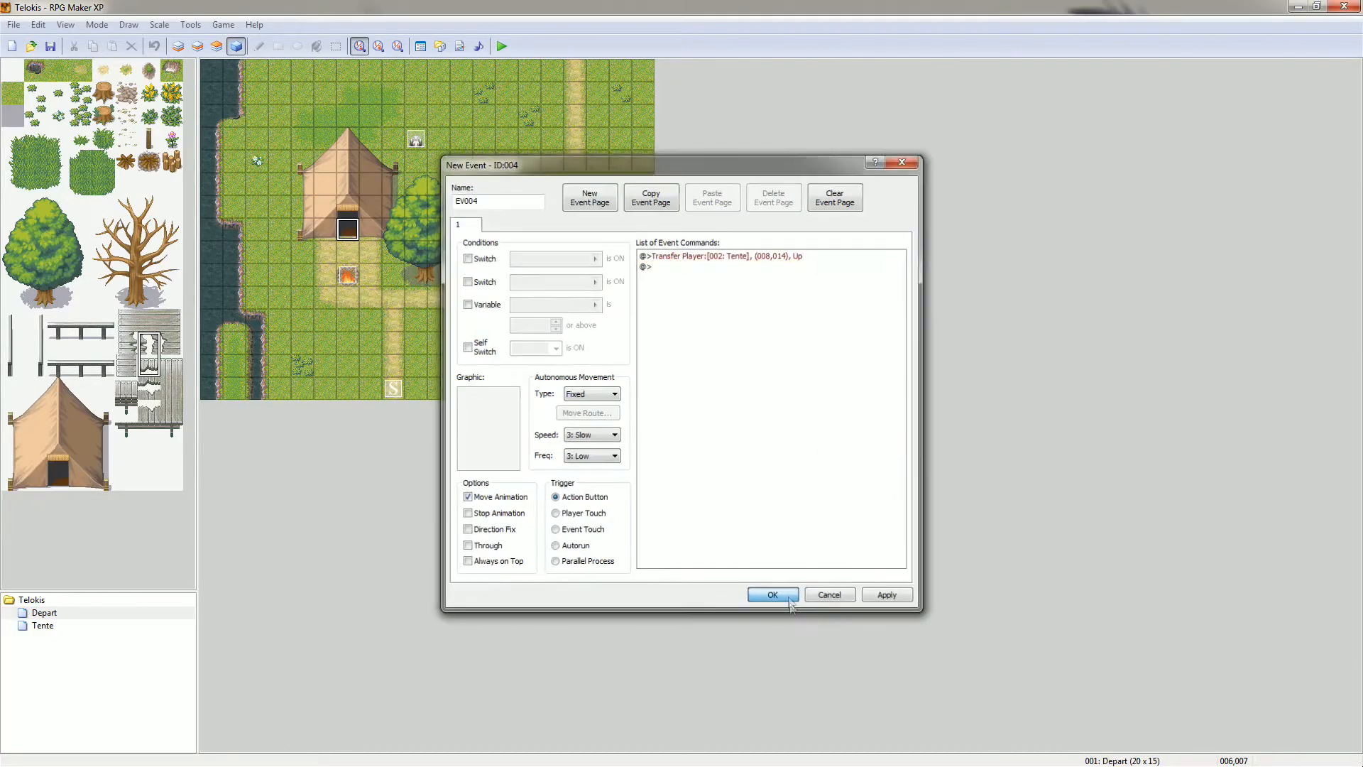
- Playtest a new game by walking the hero past the campfire to the tent entrance and activating the transfer
left_click(505, 47)
left_click(623, 424)
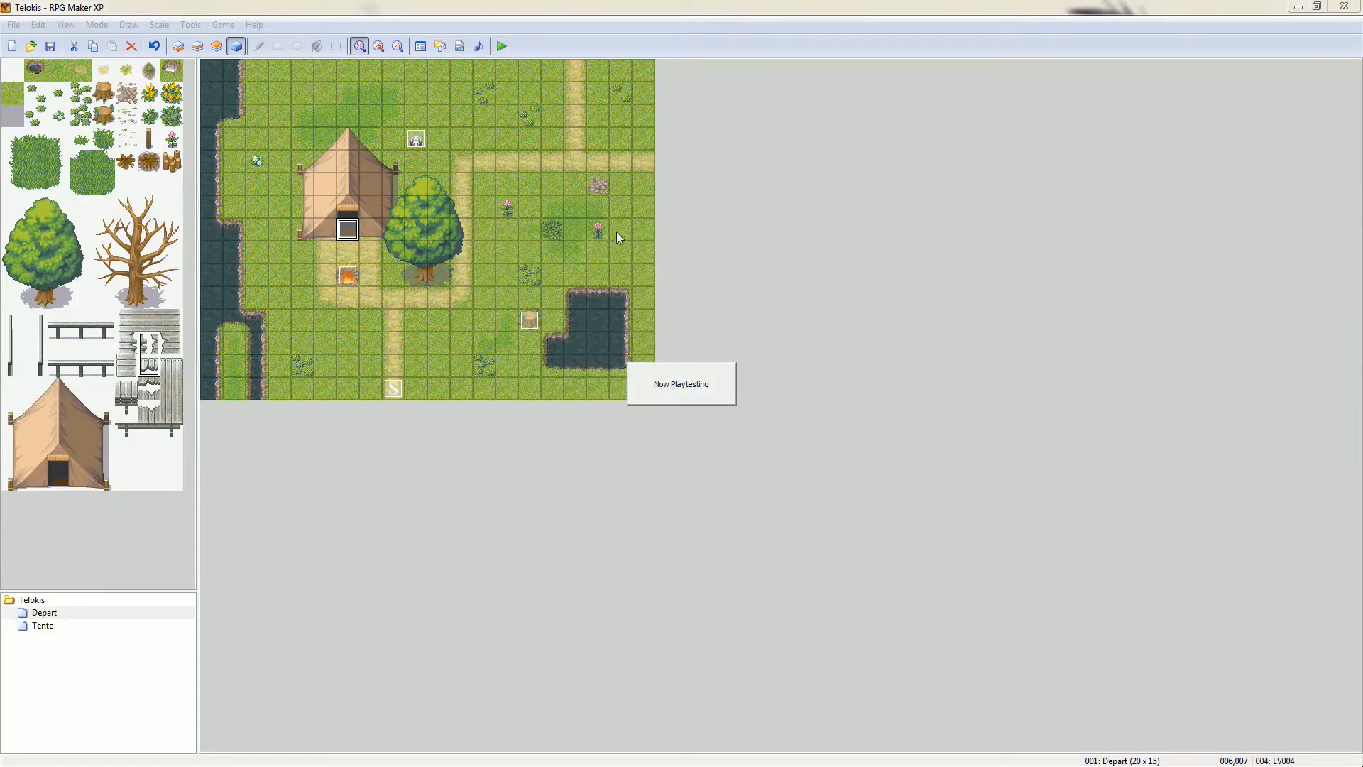
key("Return")
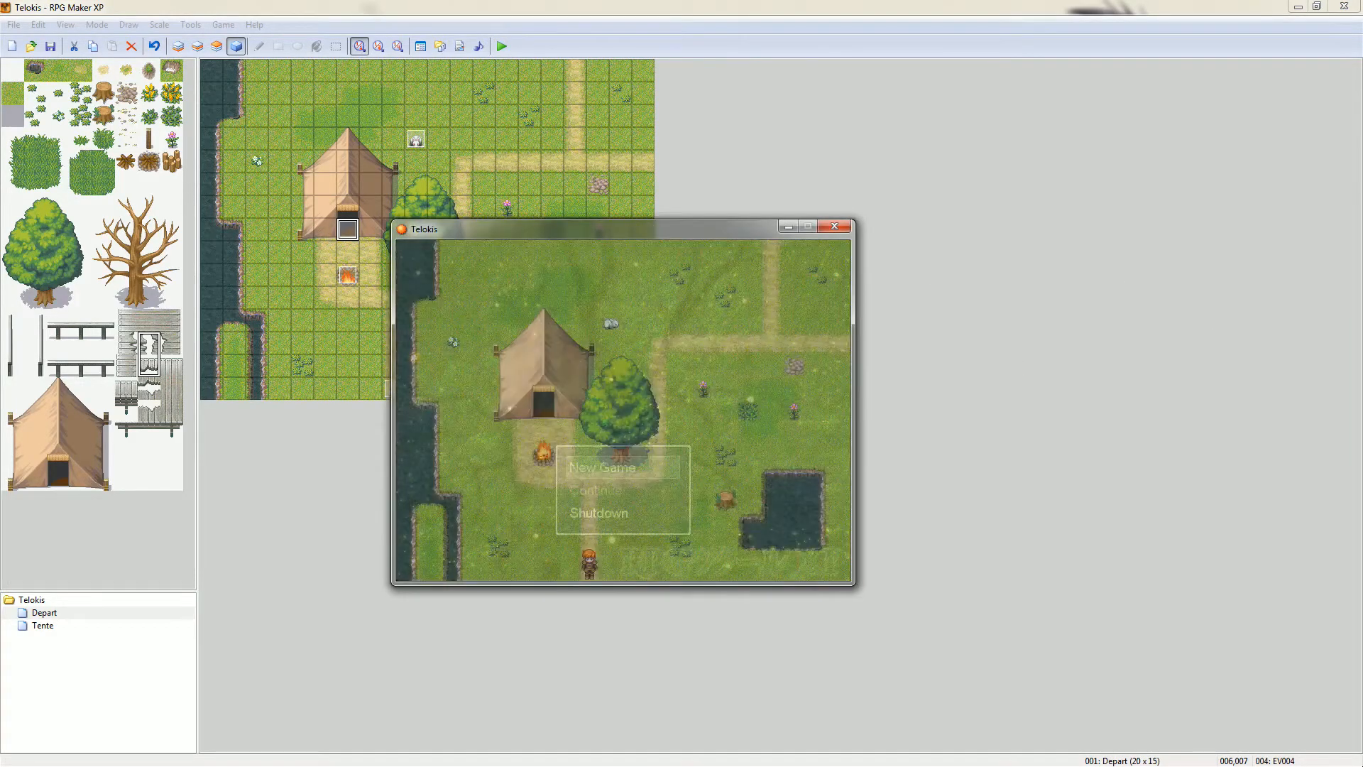
key("Up")
key("Up")
key("Up")
key("Up")
key("Up")
key("Left")
key("Left")
key("Left")
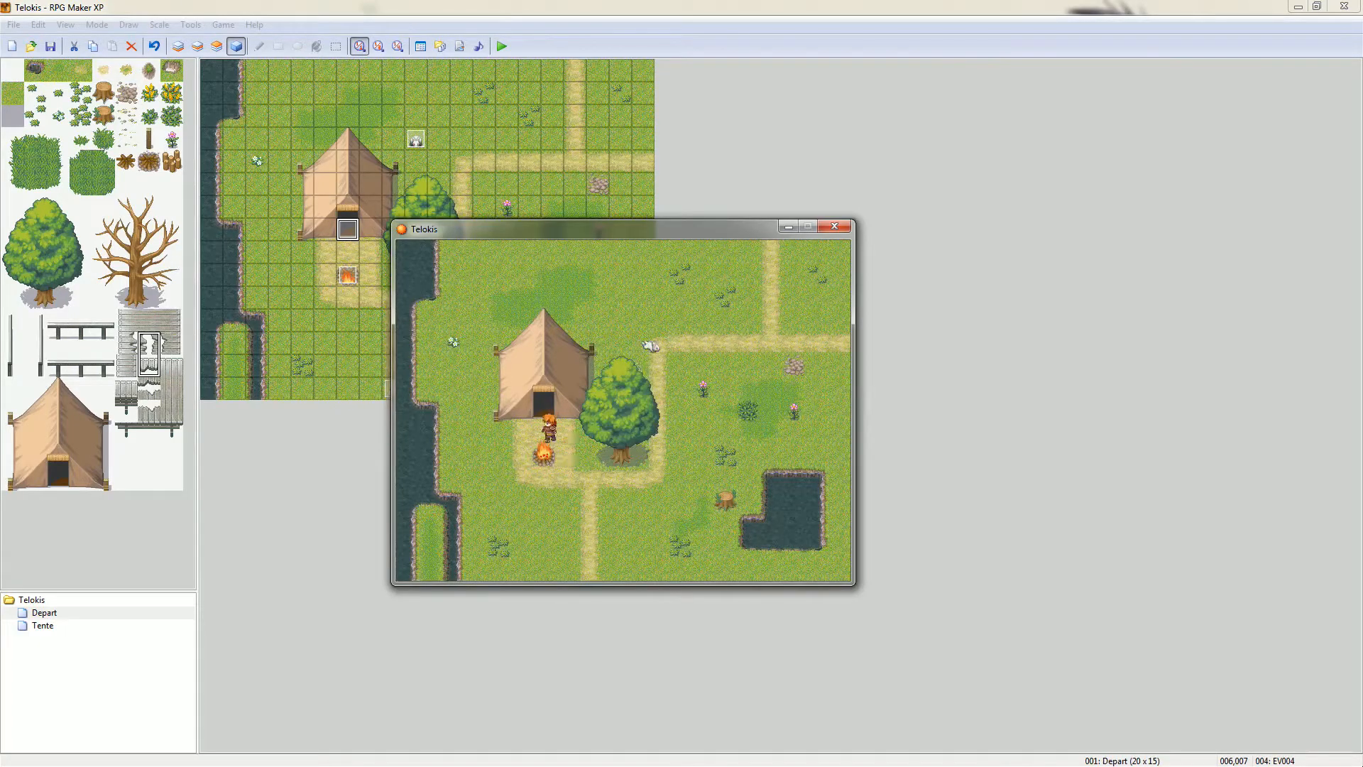
key("Right")
key("Up")
key("Return")
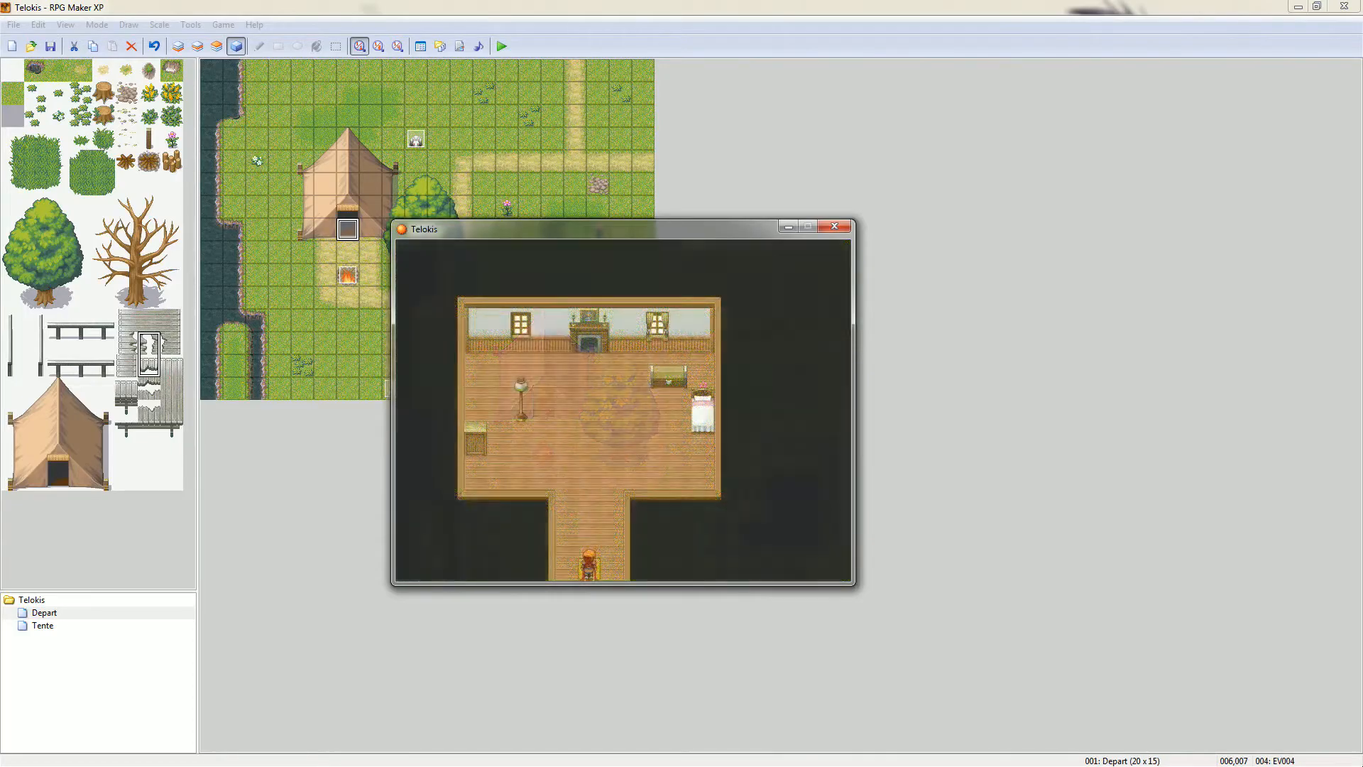
- Walk the hero up the Tente corridor and back towards the carpet to test the exit, and close the playtest
key("Up")
key("Up")
key("Up")
key("Up")
key("Down")
key("Down")
key("Down")
key("Down")
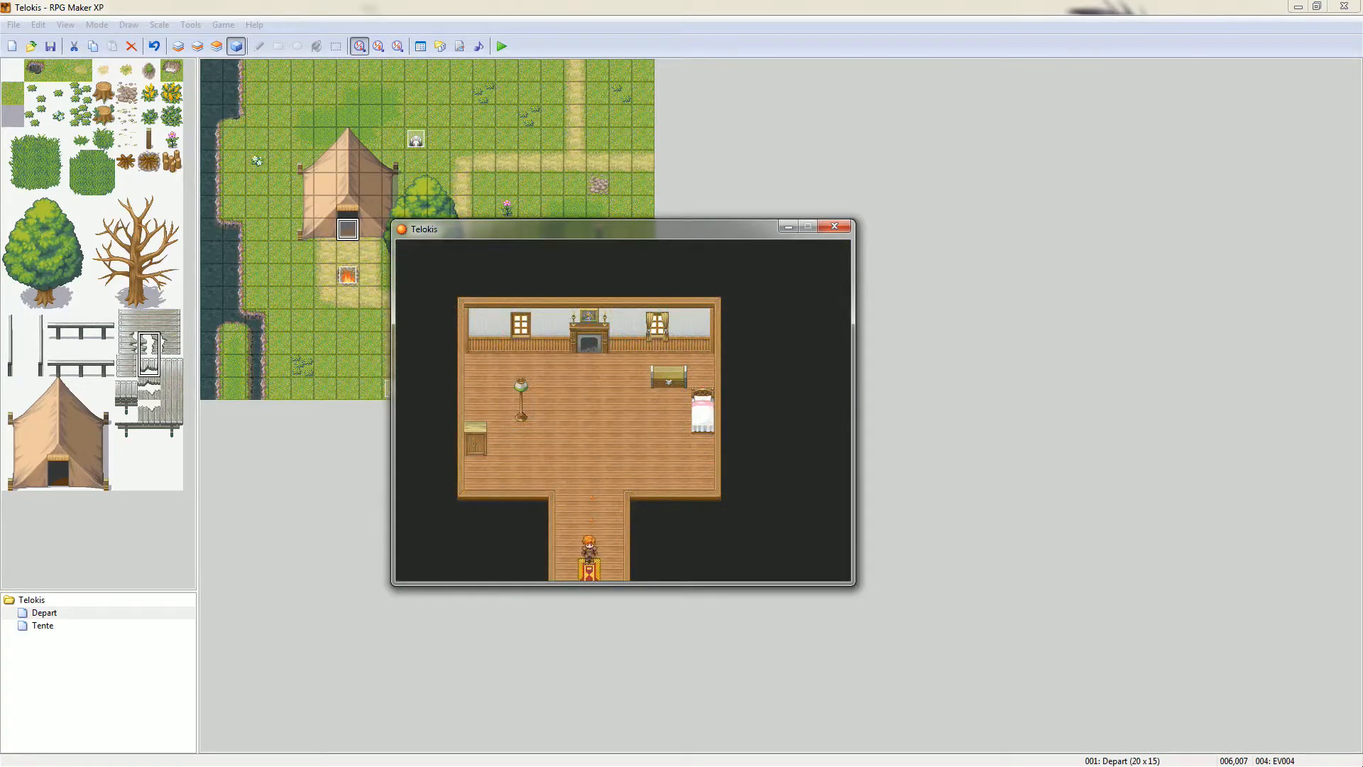
left_click(837, 228)
- Change the tent entrance event's trigger to Player Touch
double_click(348, 230)
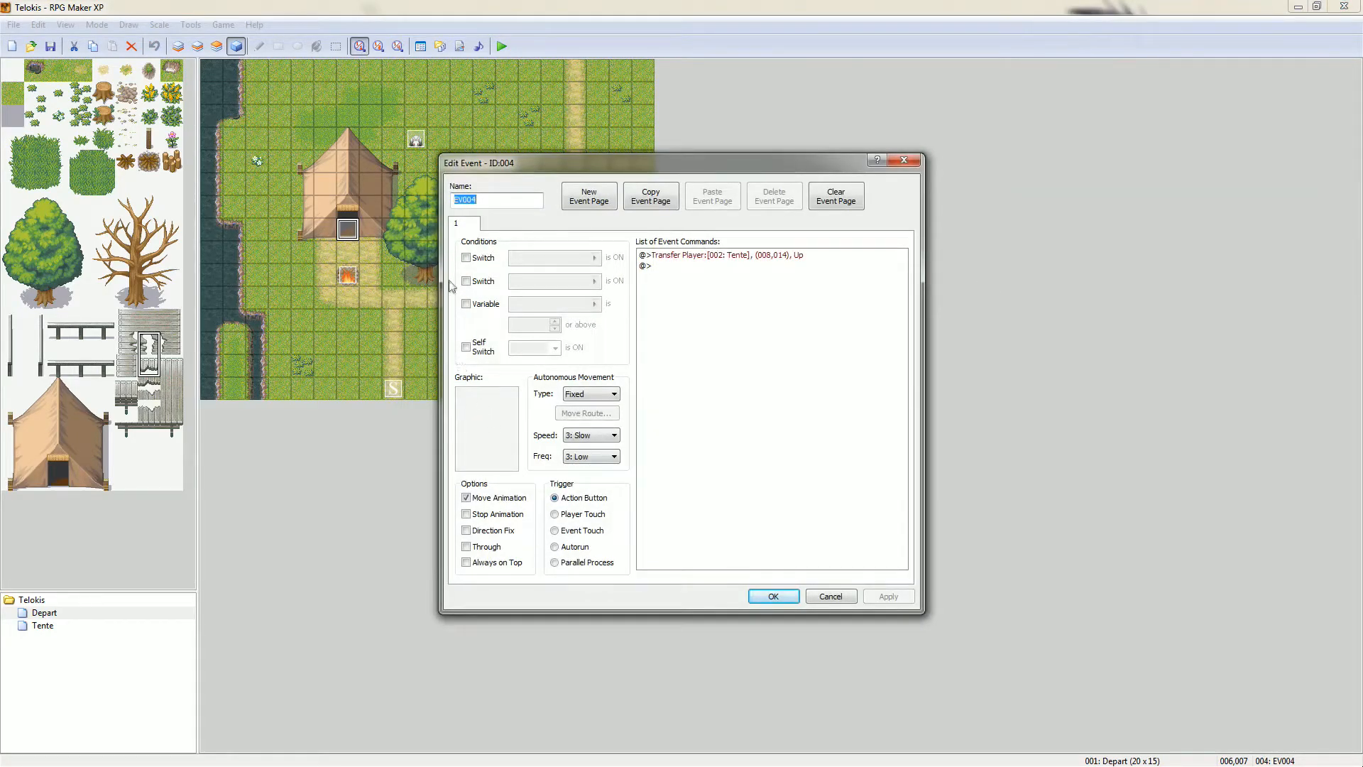
left_click(556, 514)
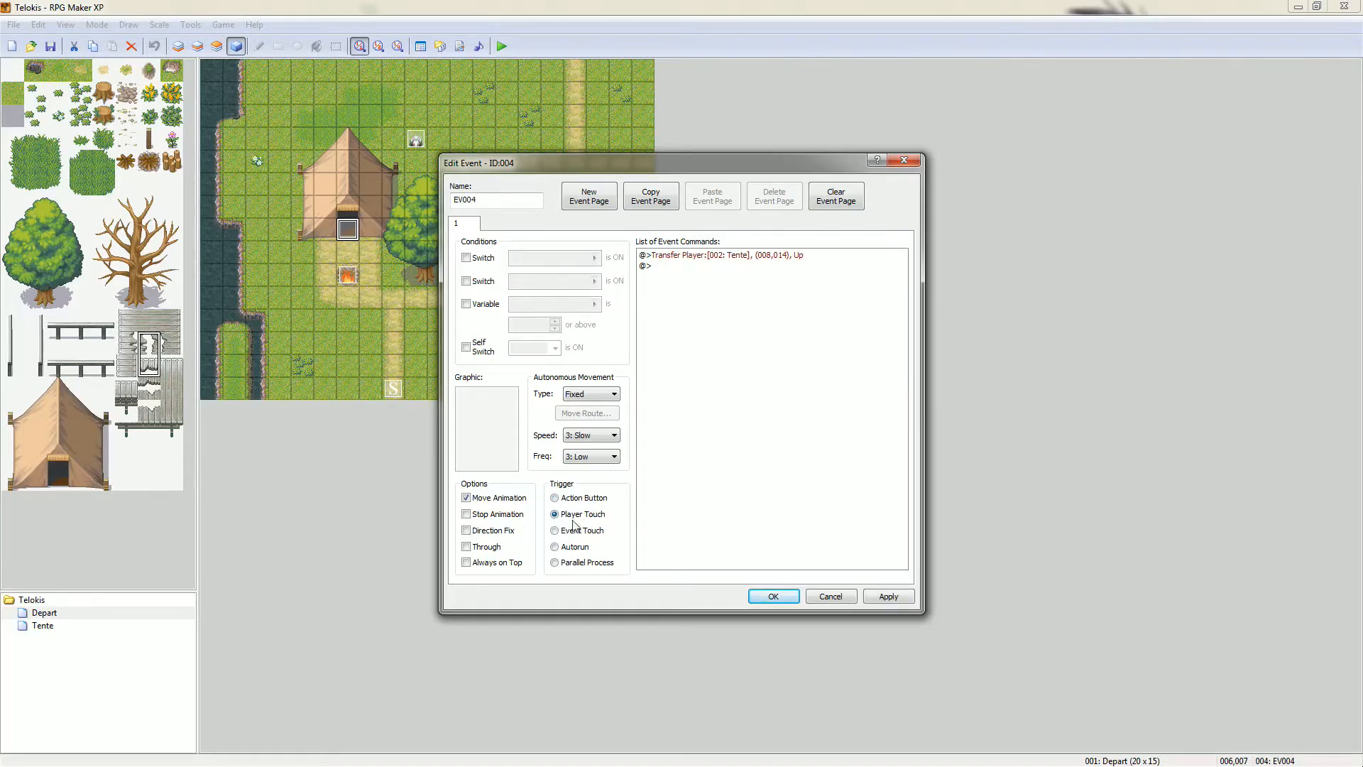
left_click(773, 595)
- Playtest a new game again, walking the hero straight into the tent to test the touch-triggered transfer, and close it
left_click(502, 46)
left_click(625, 421)
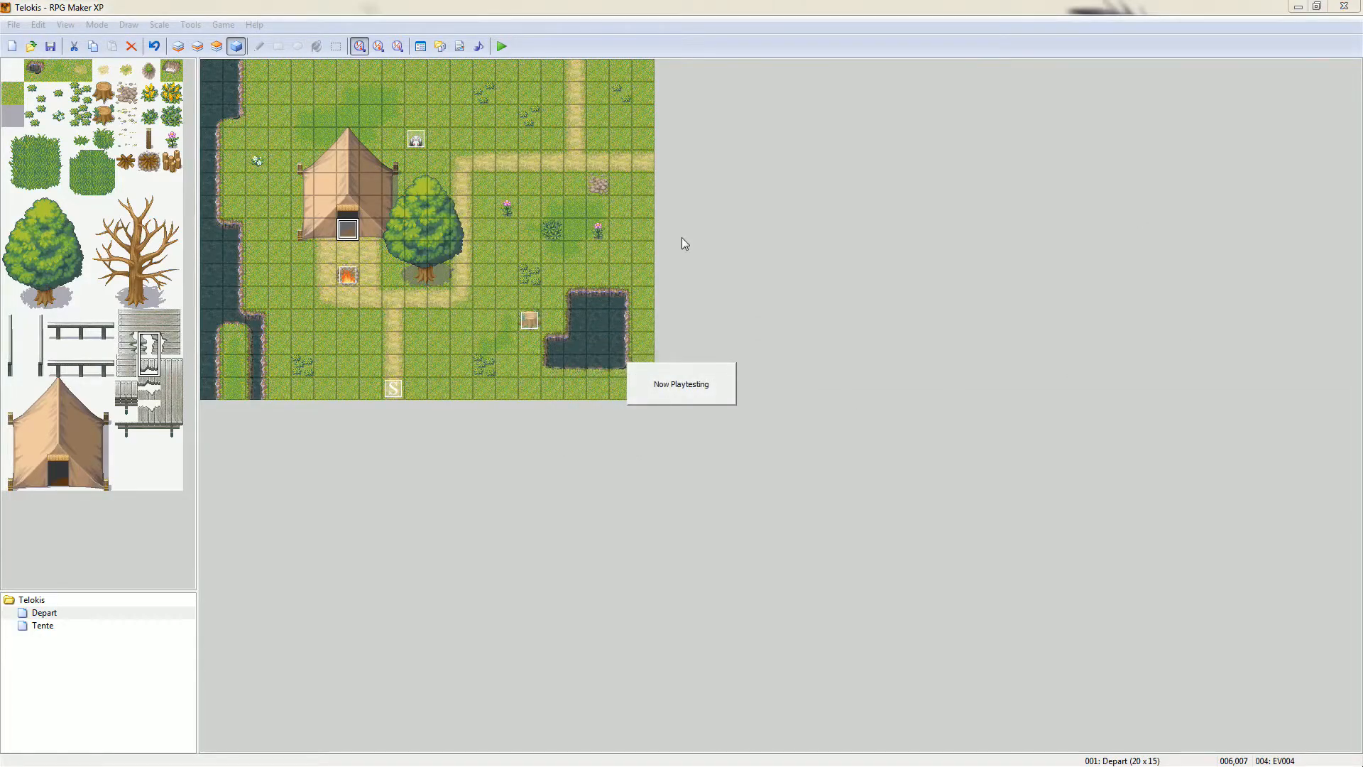
key("Return")
key("Up")
key("Up")
key("Left")
key("Up")
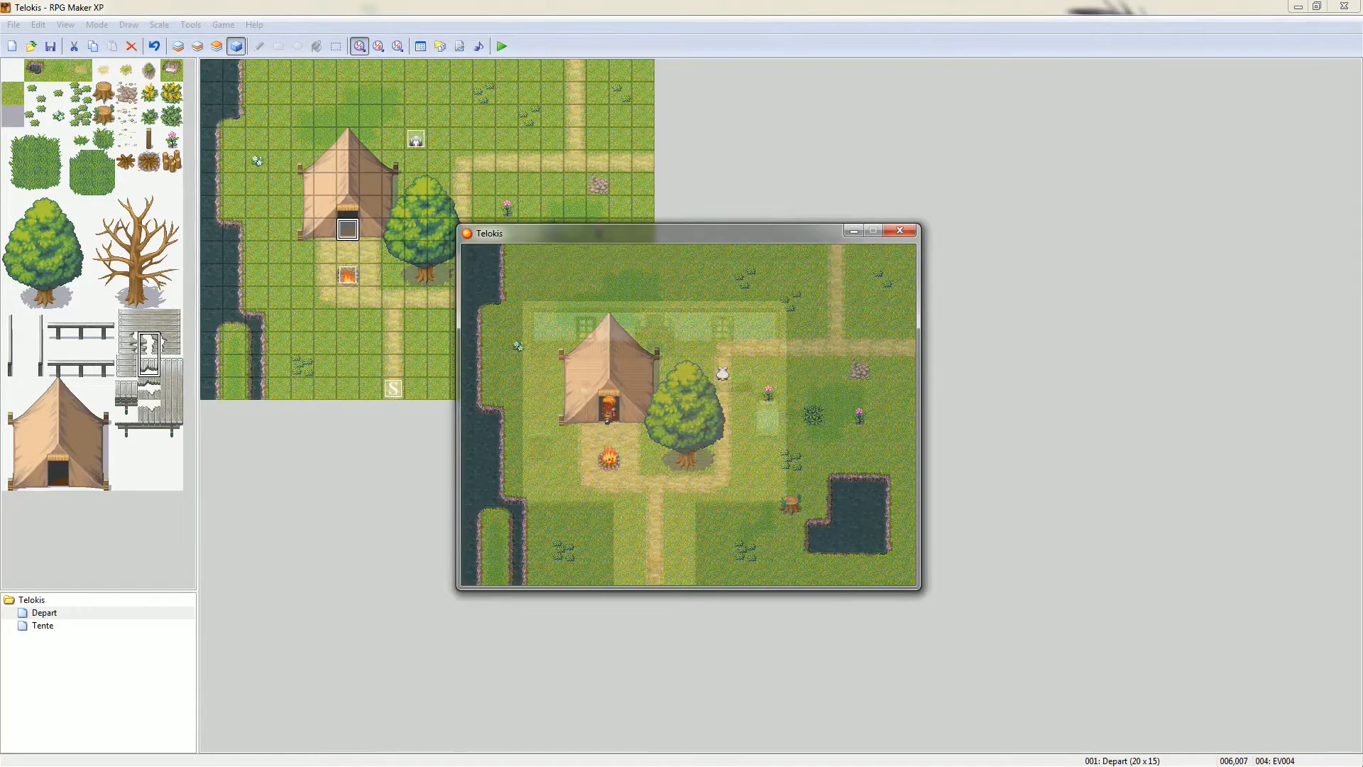
key("Up")
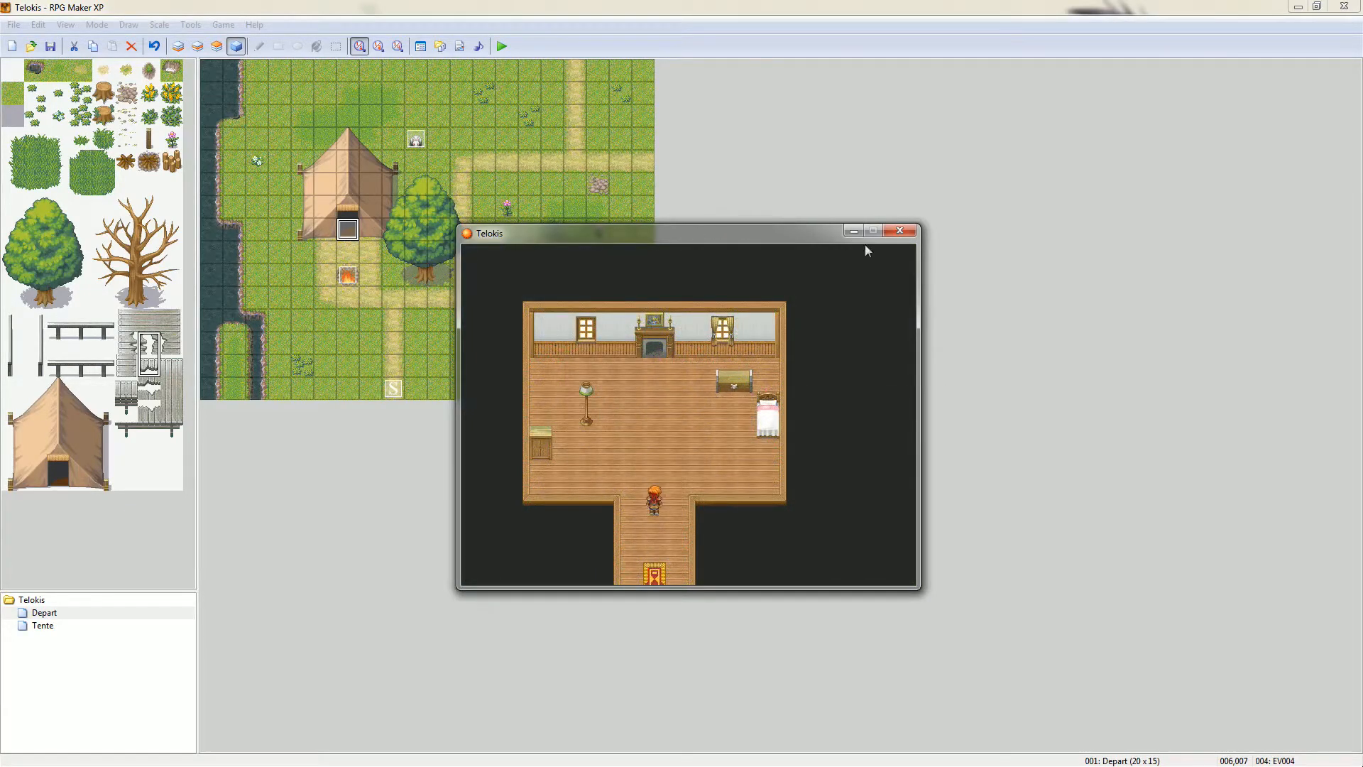
left_click(899, 231)
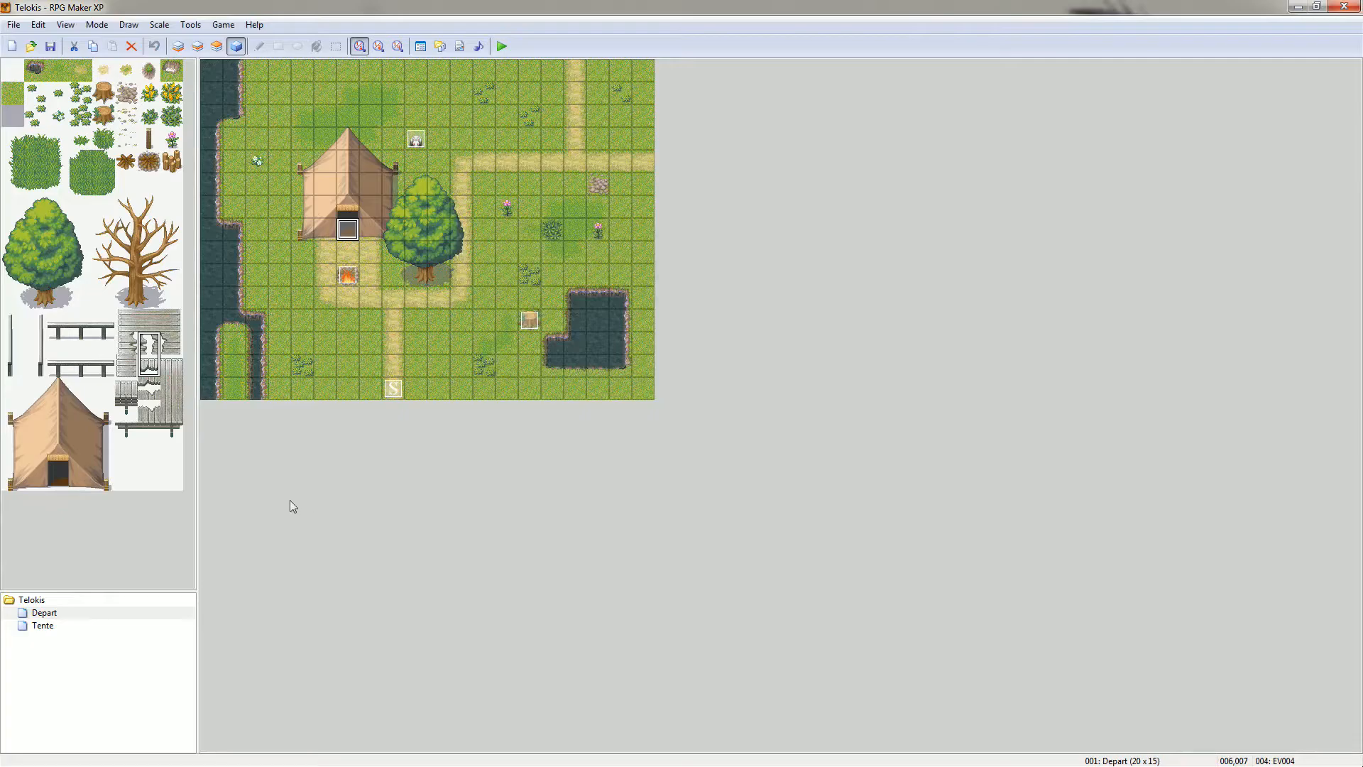
- On the Tente map, create an event on the entrance carpet that transfers the player to Depart at (006,008), just below the tent
left_click(51, 628)
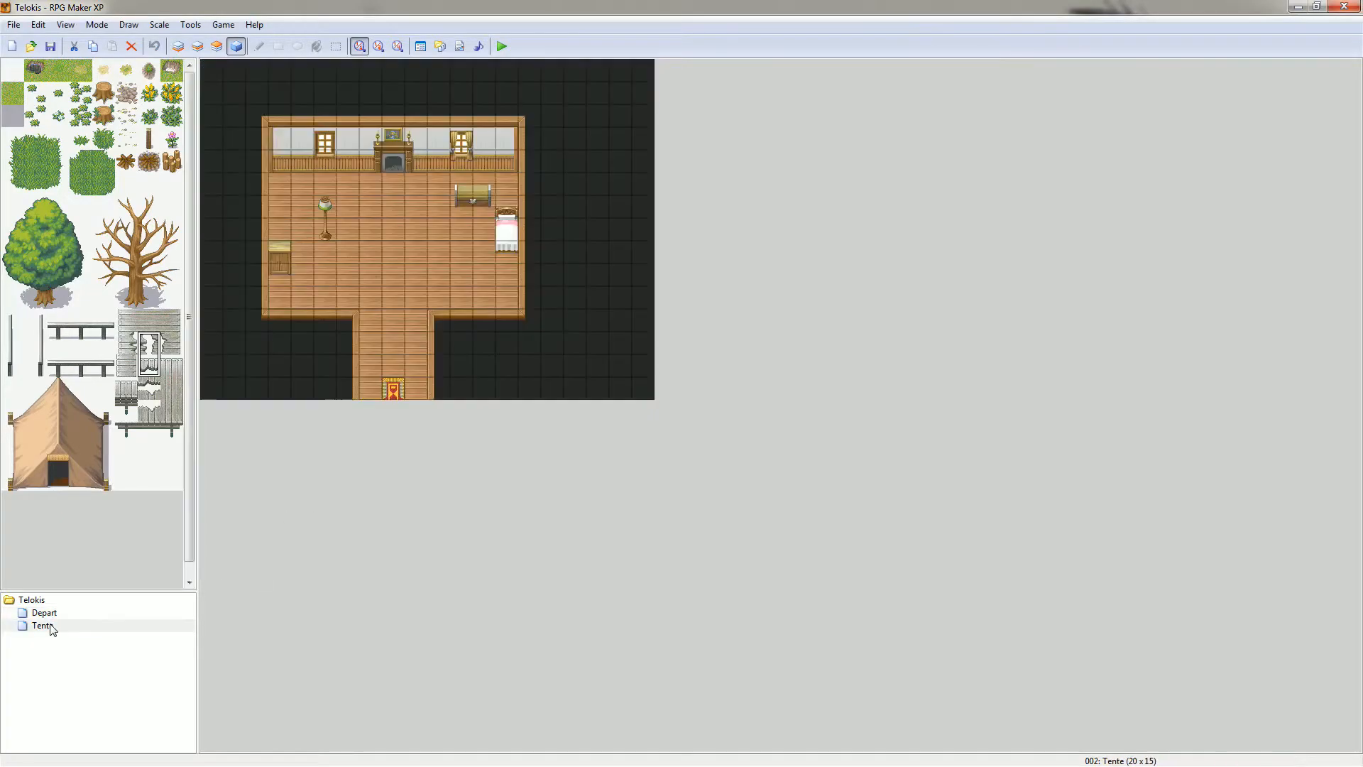
double_click(392, 392)
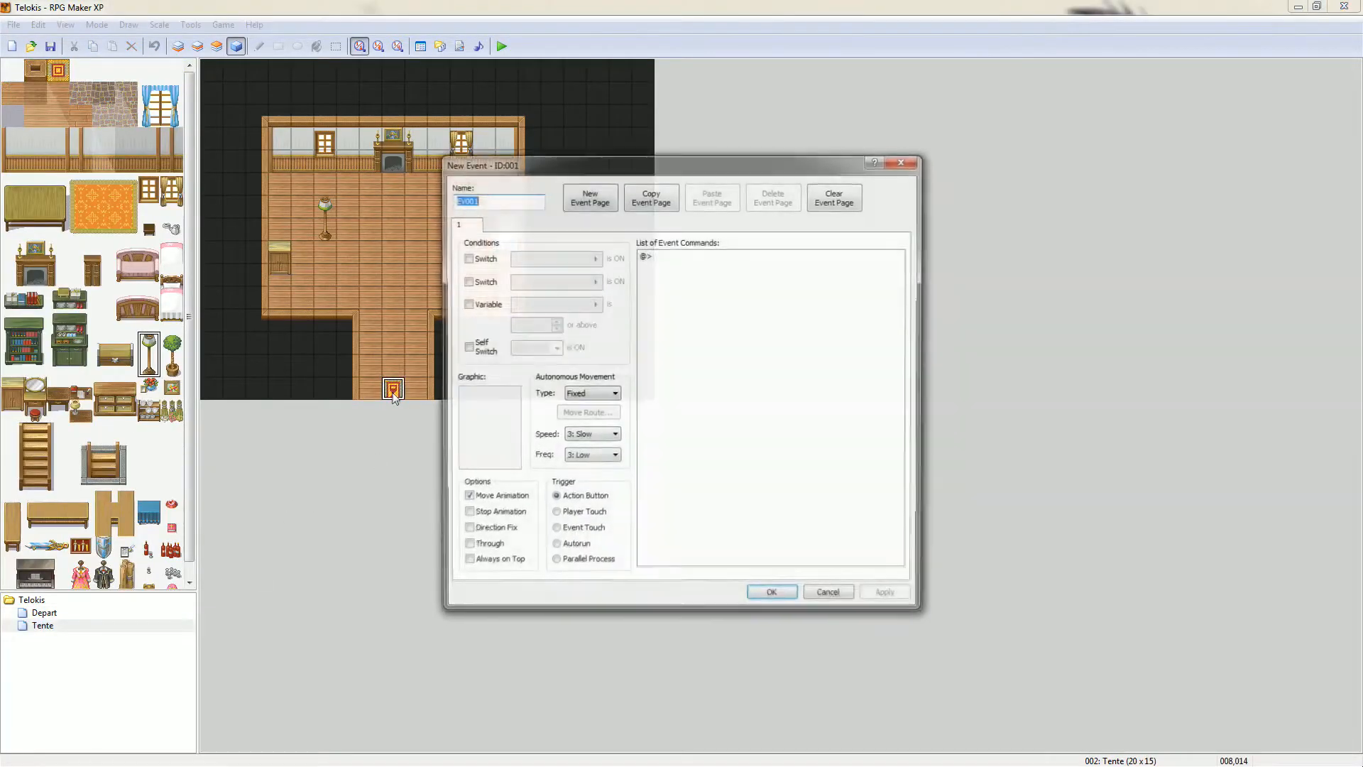
left_click(710, 263)
double_click(710, 263)
left_click(710, 282)
left_click(713, 293)
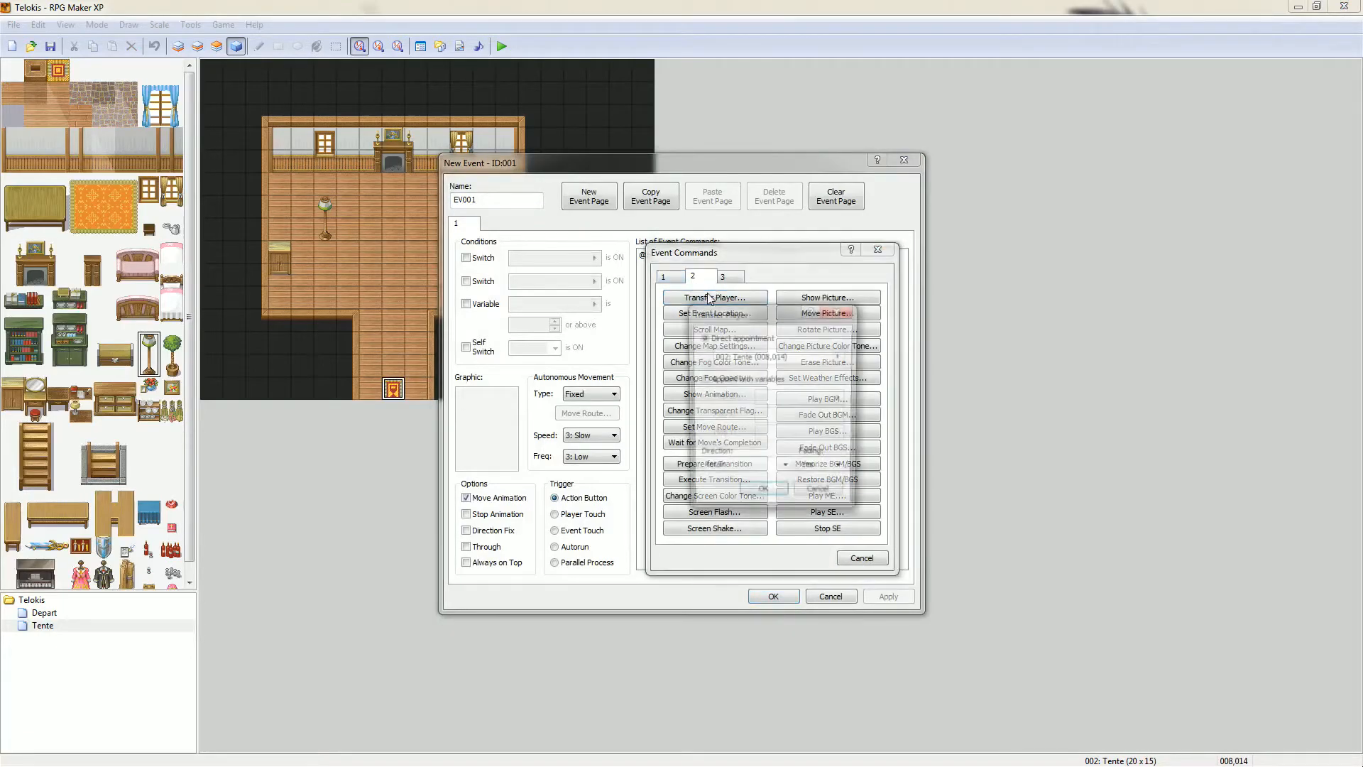
left_click(836, 357)
left_click(841, 356)
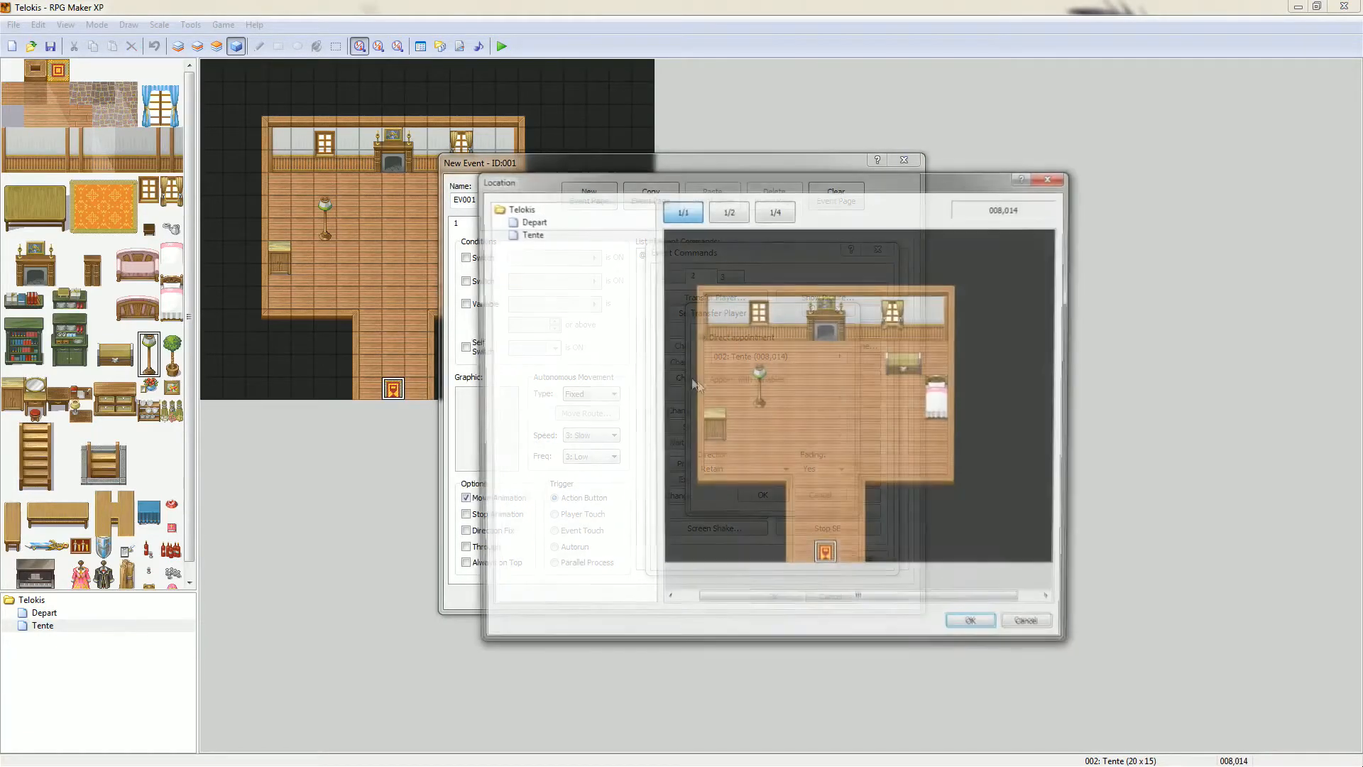
key("Up")
left_click(786, 421)
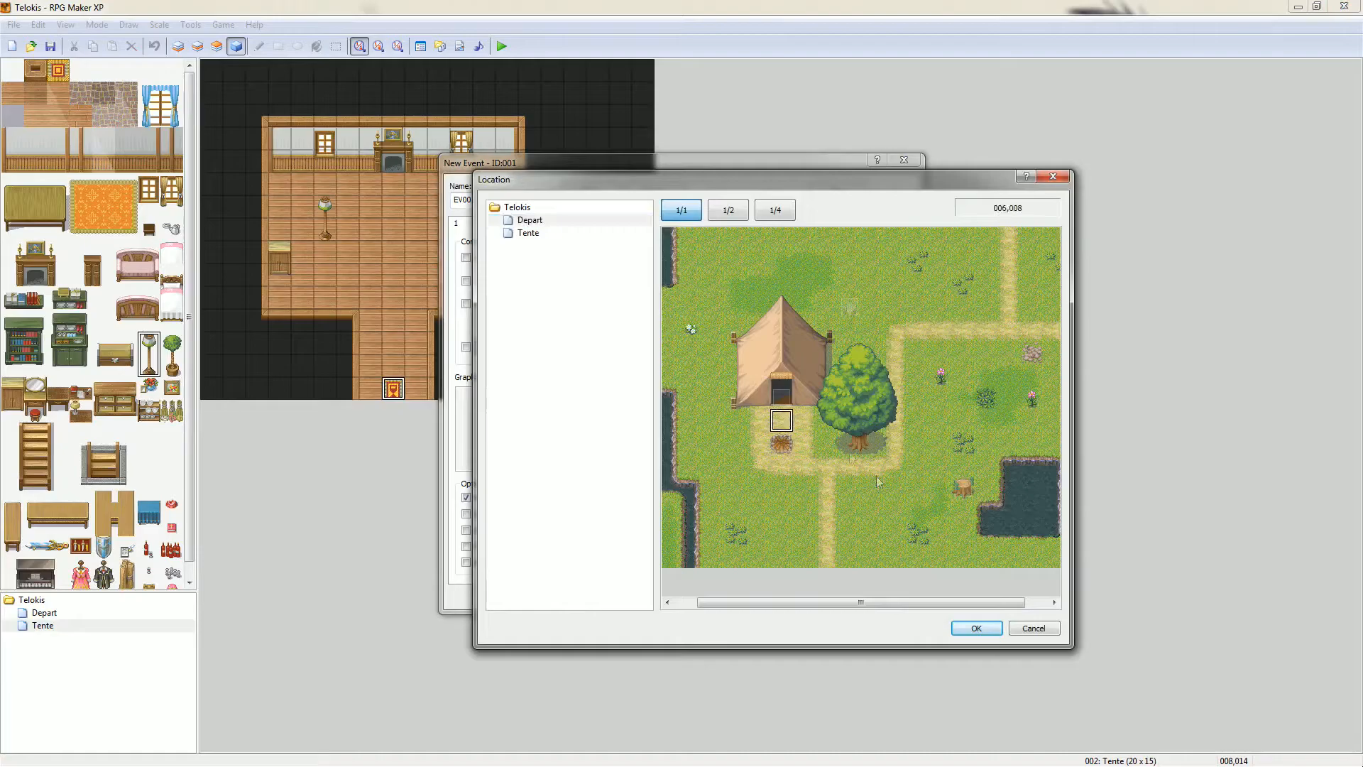
left_click(977, 628)
- Set the transfer's facing direction to Down and the carpet event's trigger to Player Touch, and save the event
left_click(732, 471)
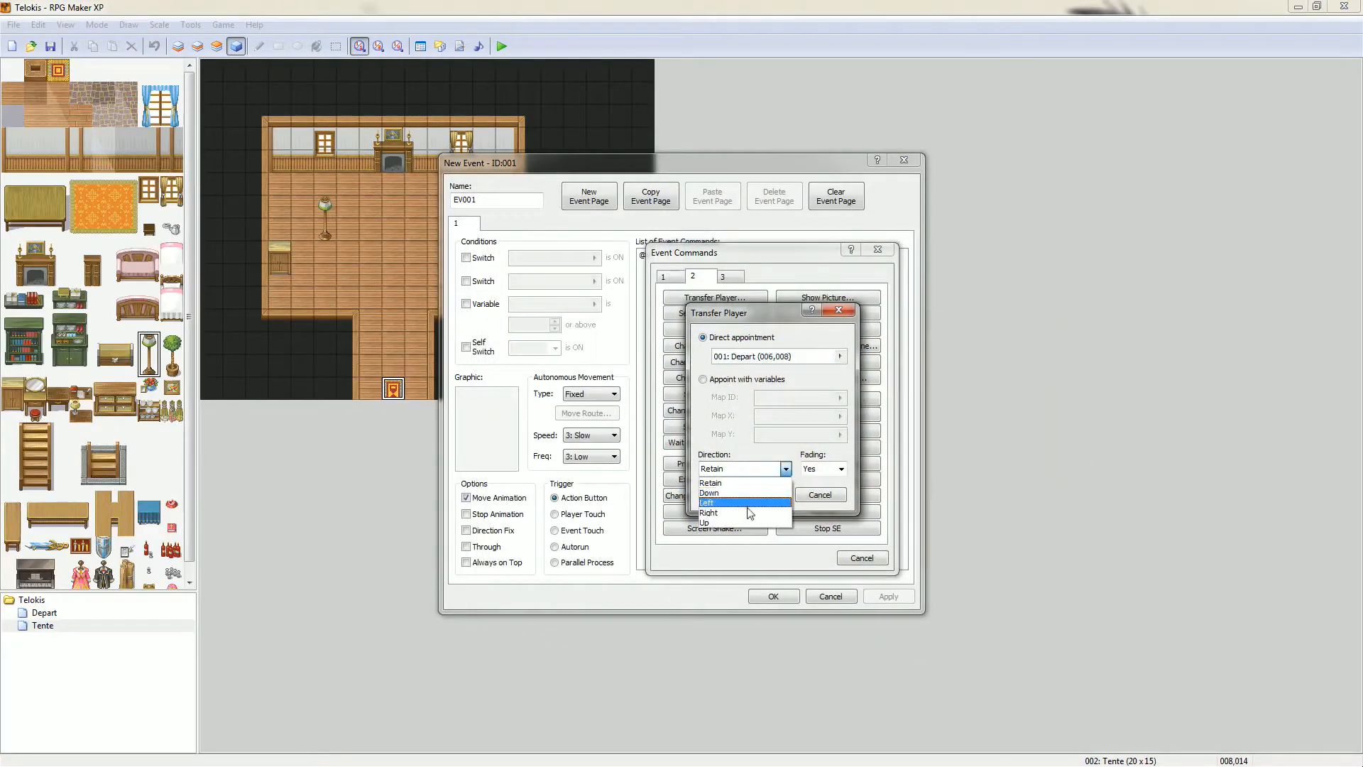
left_click(739, 490)
left_click(763, 494)
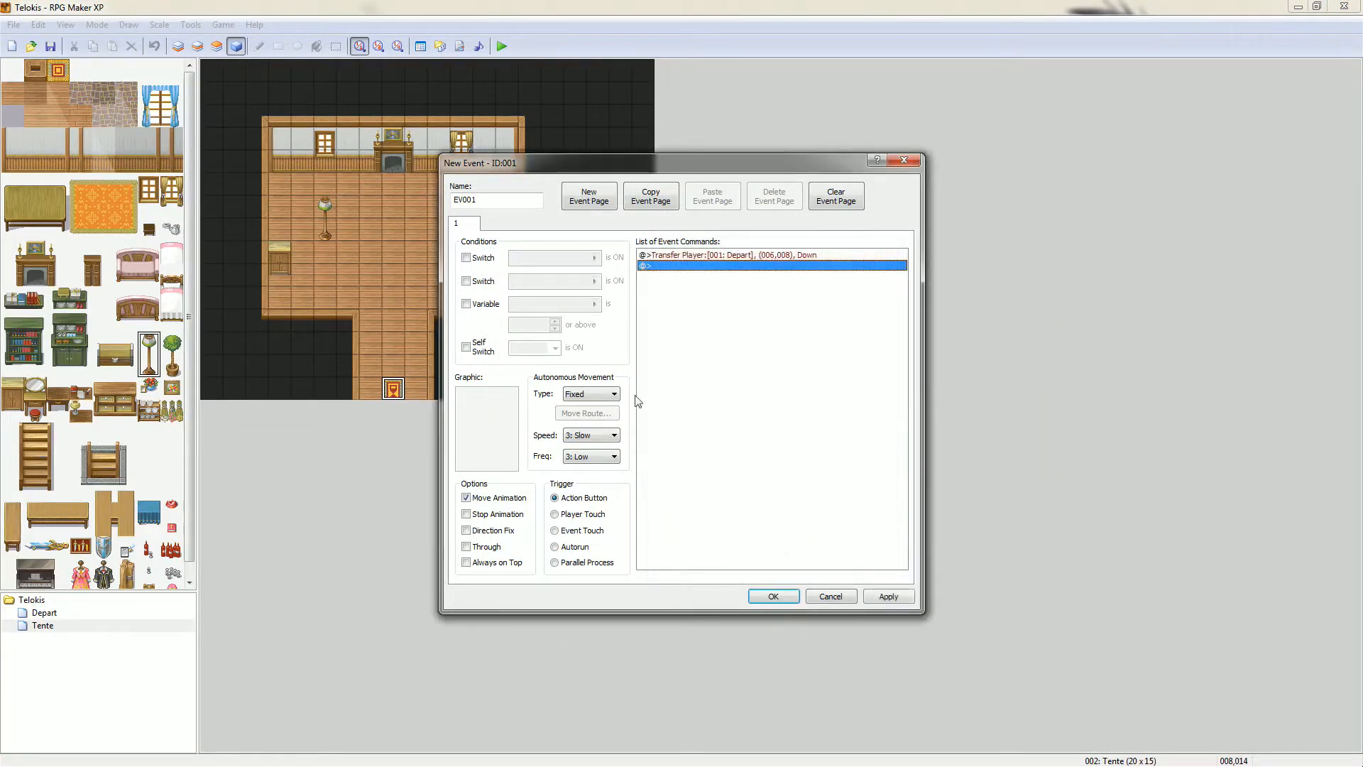
left_click(573, 516)
left_click(773, 597)
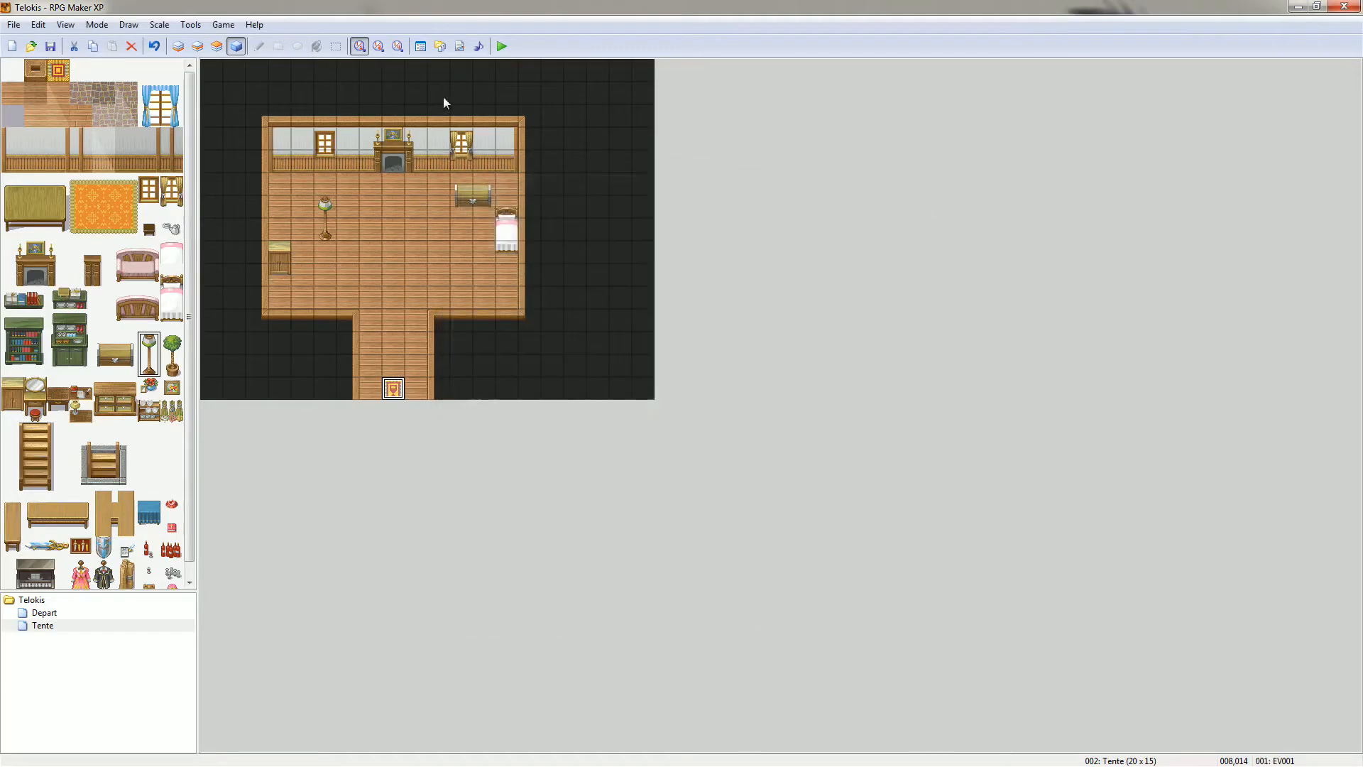
- Playtest a new game, walking the hero up the path and around the campfire into the tent
left_click(501, 46)
key("Return")
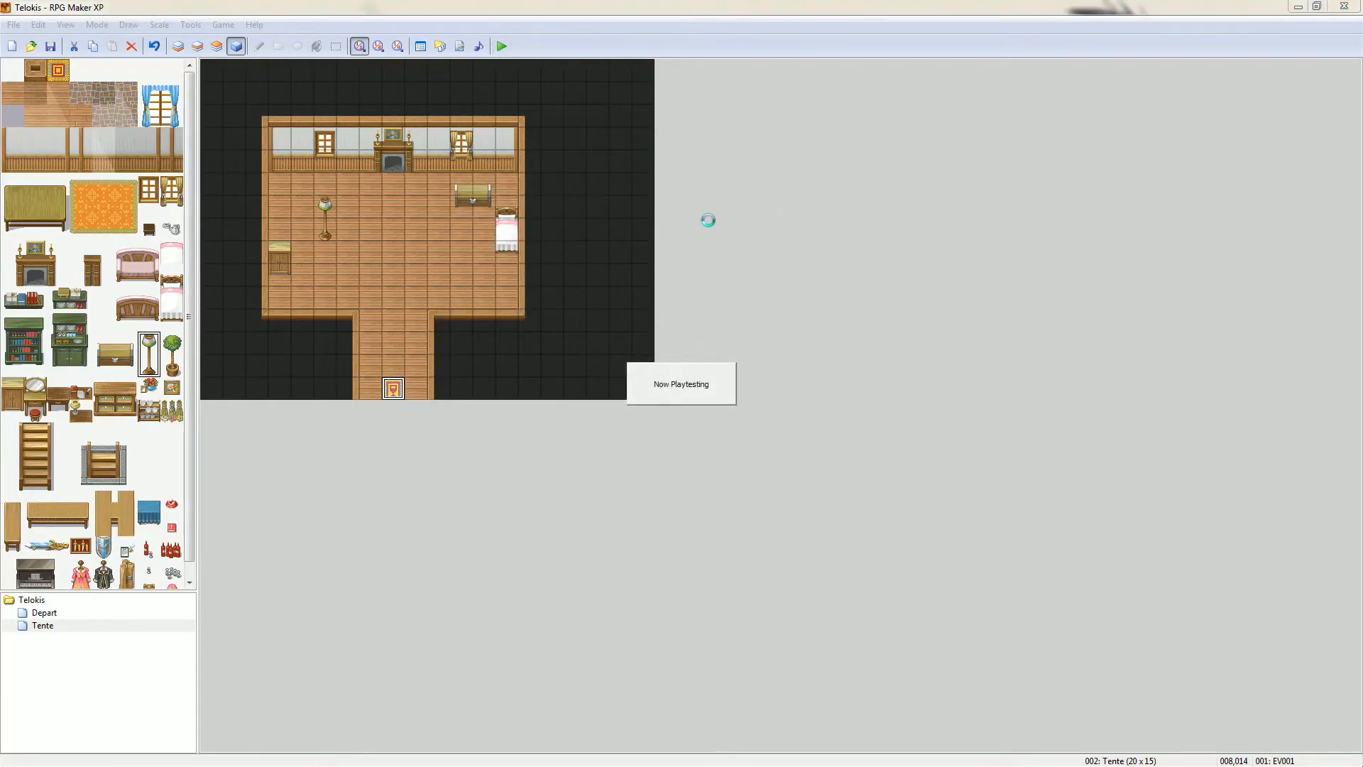
key("Return")
key("Up")
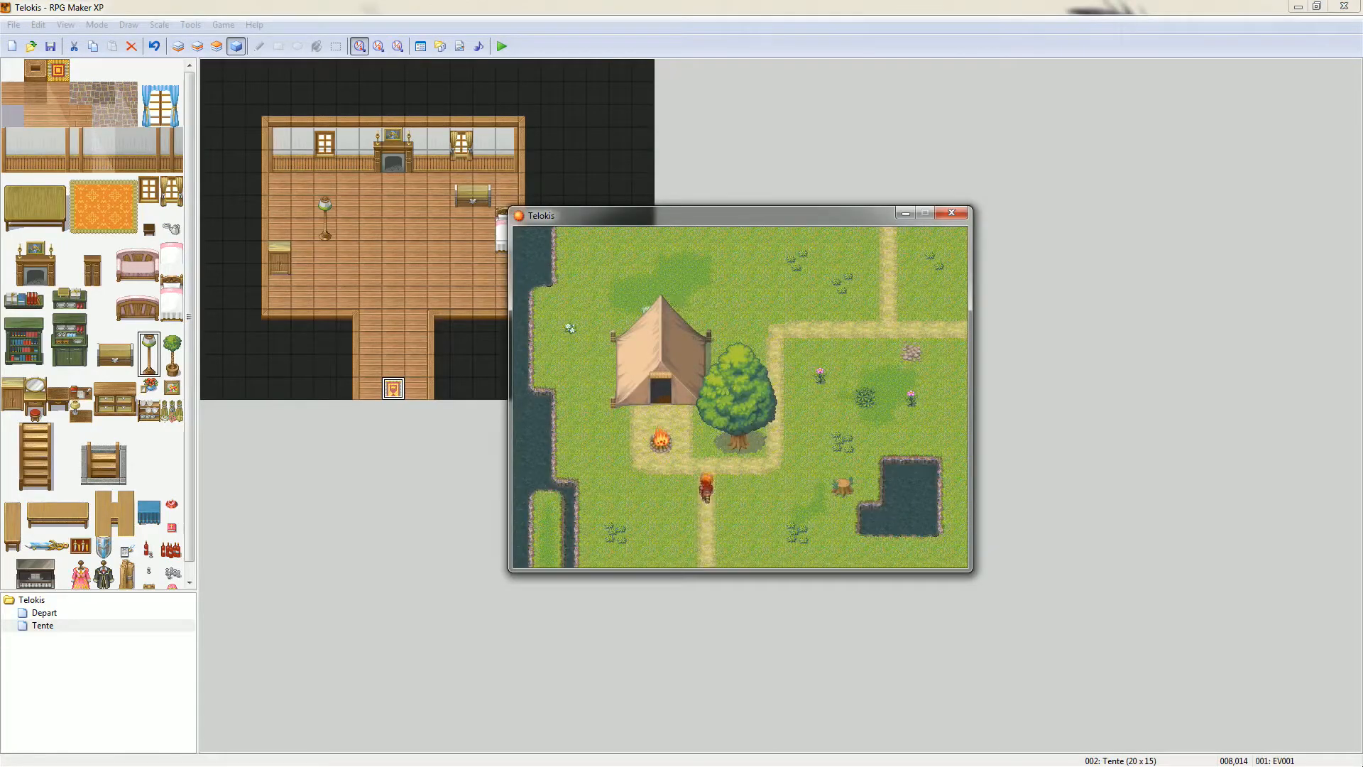
key("Left")
key("Up")
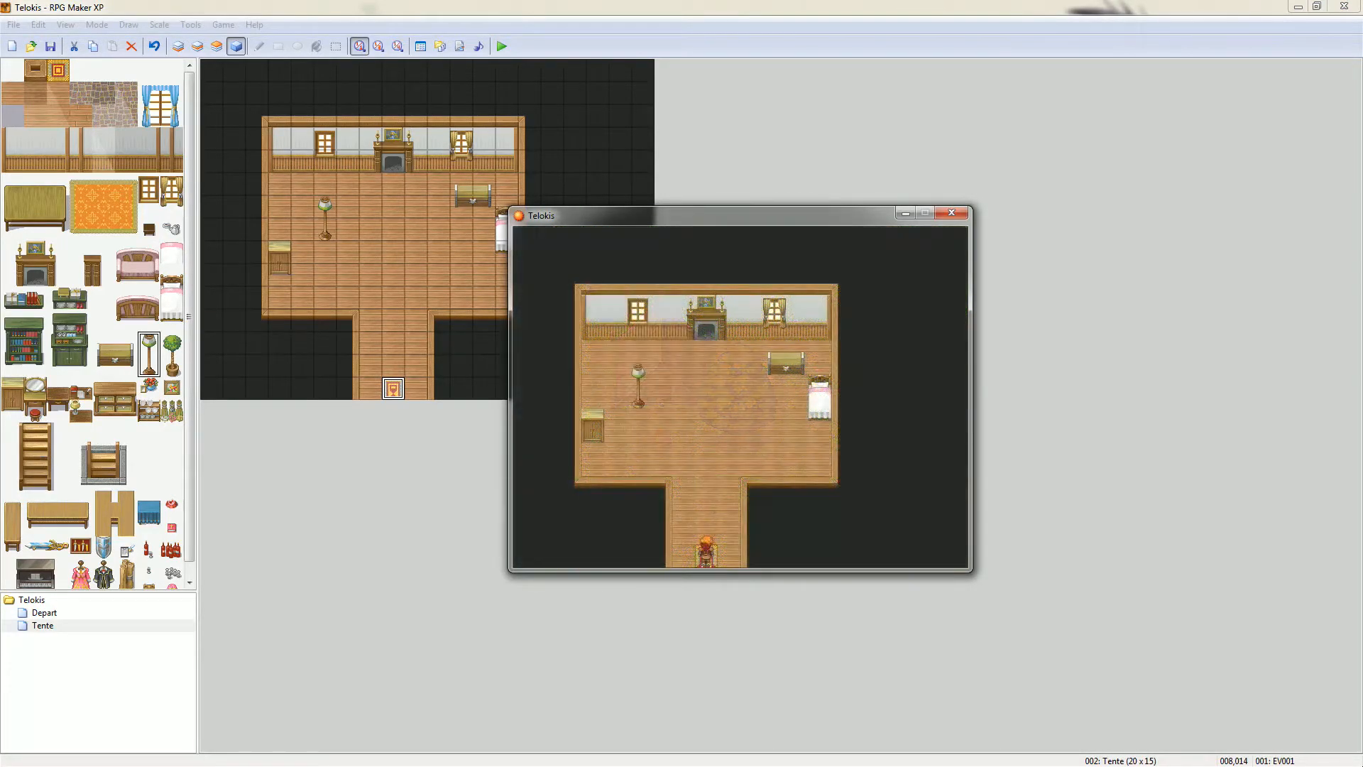
- Walk the hero back over the carpet to test the exit to Depart, and re-enter the tent
key("Up")
key("Down")
key("Down")
key("Right")
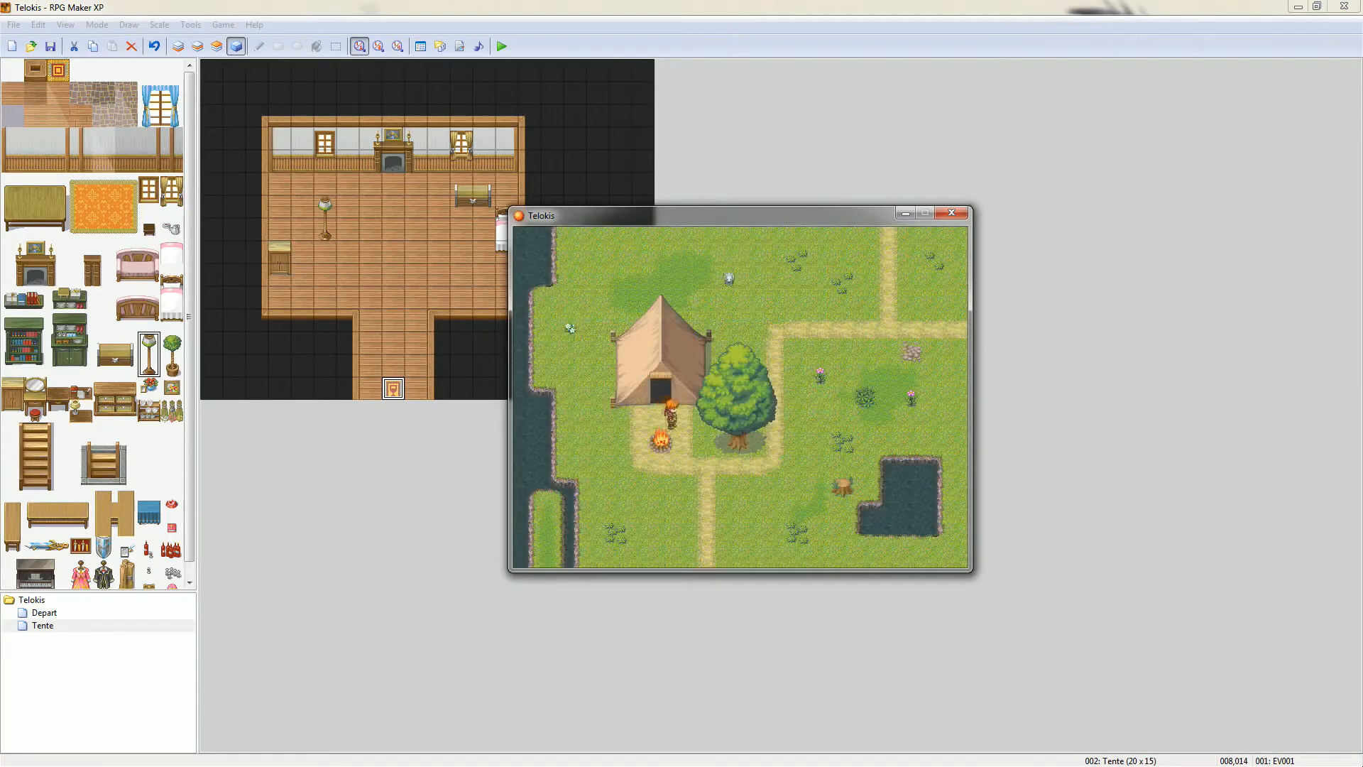
key("Up")
key("Left")
key("Up")
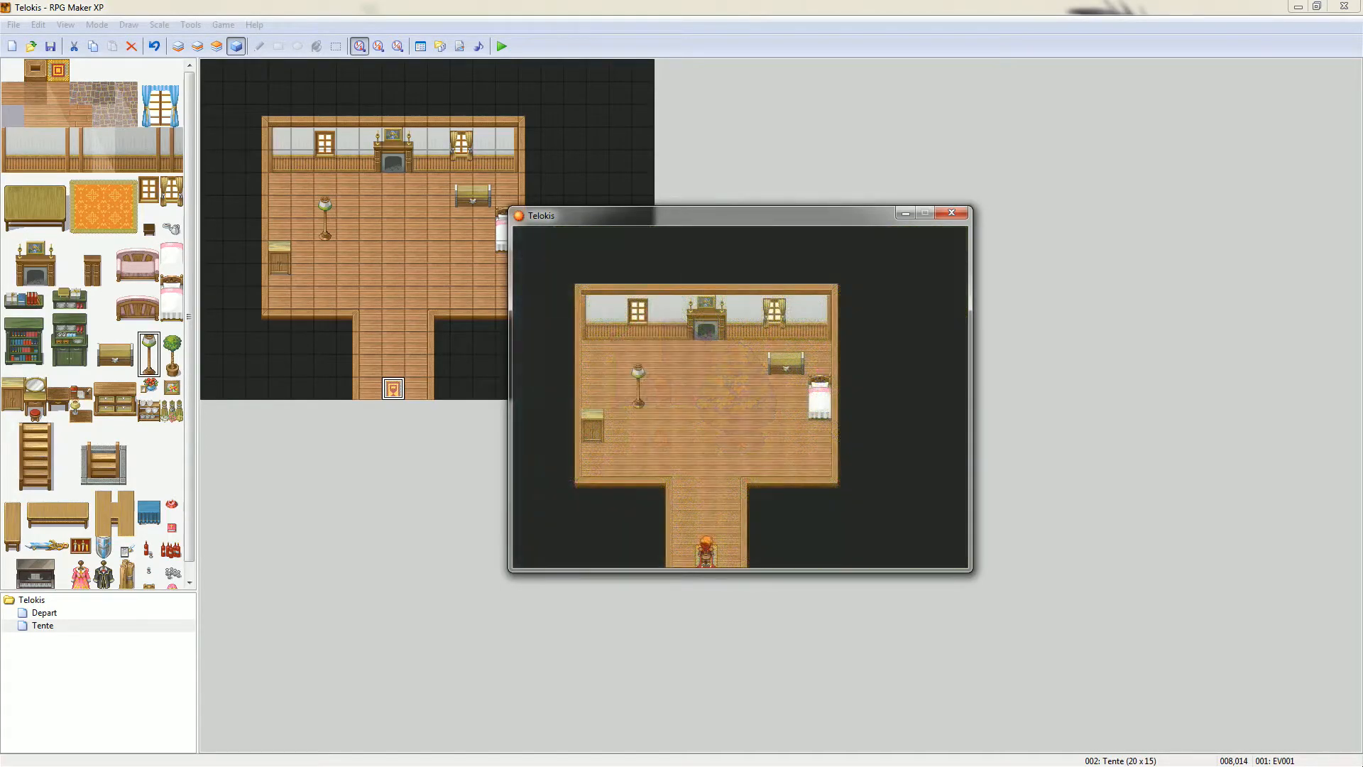
- Walk the hero around the tent's room among the furniture, and close the playtest
key("Up")
key("Right")
key("Up")
key("Left")
key("Down")
key("Left")
key("Up")
key("Right")
left_click(952, 213)
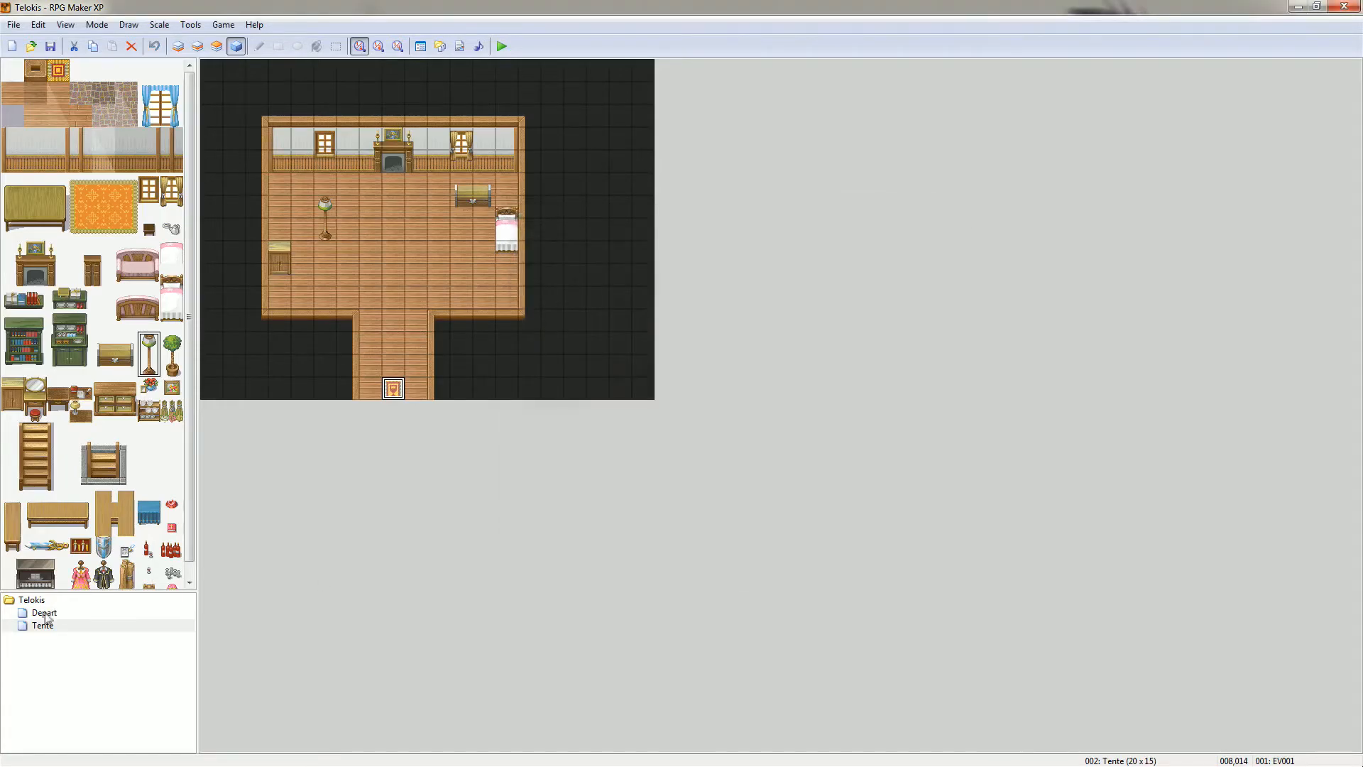
- On the Depart map, try a second page with a Switch 0001 condition on the campfire event, and discard it
left_click(44, 613)
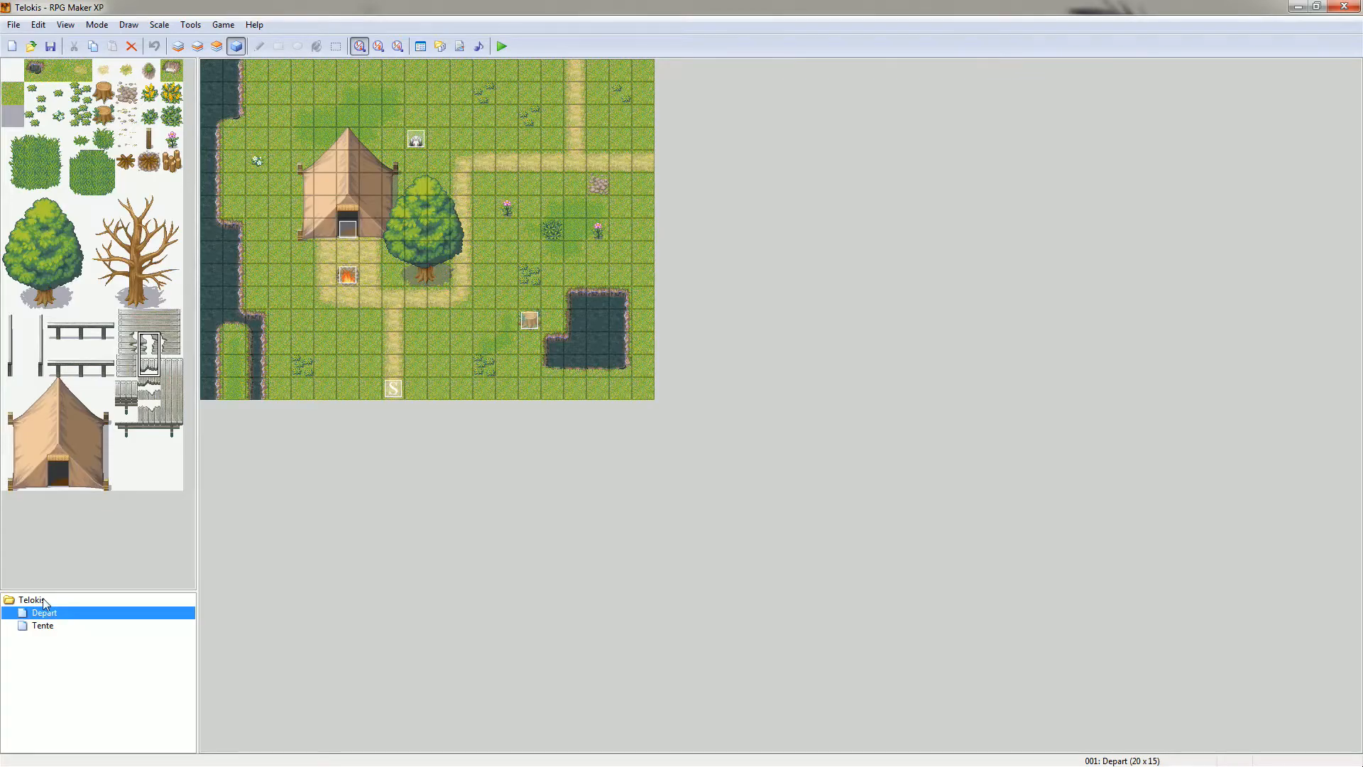
double_click(348, 276)
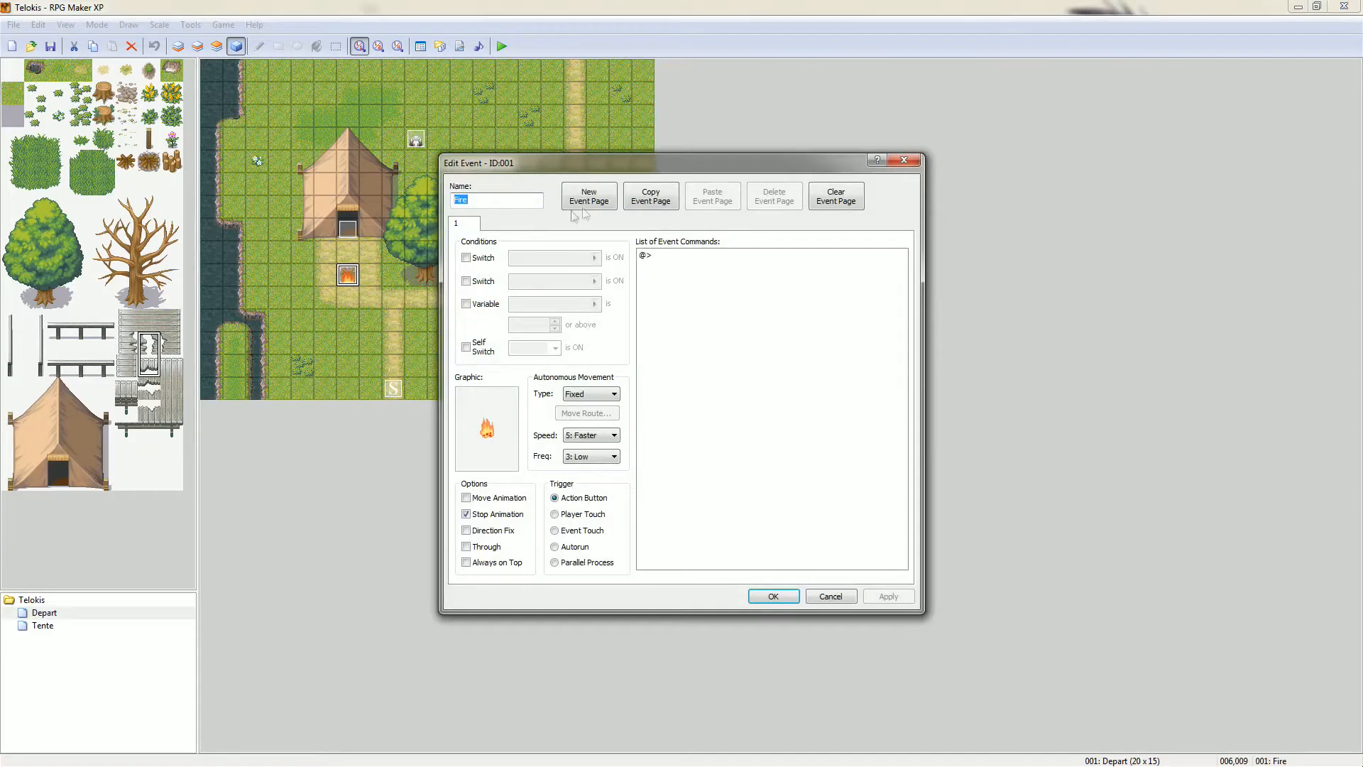
left_click(587, 202)
left_click(480, 265)
left_click(600, 259)
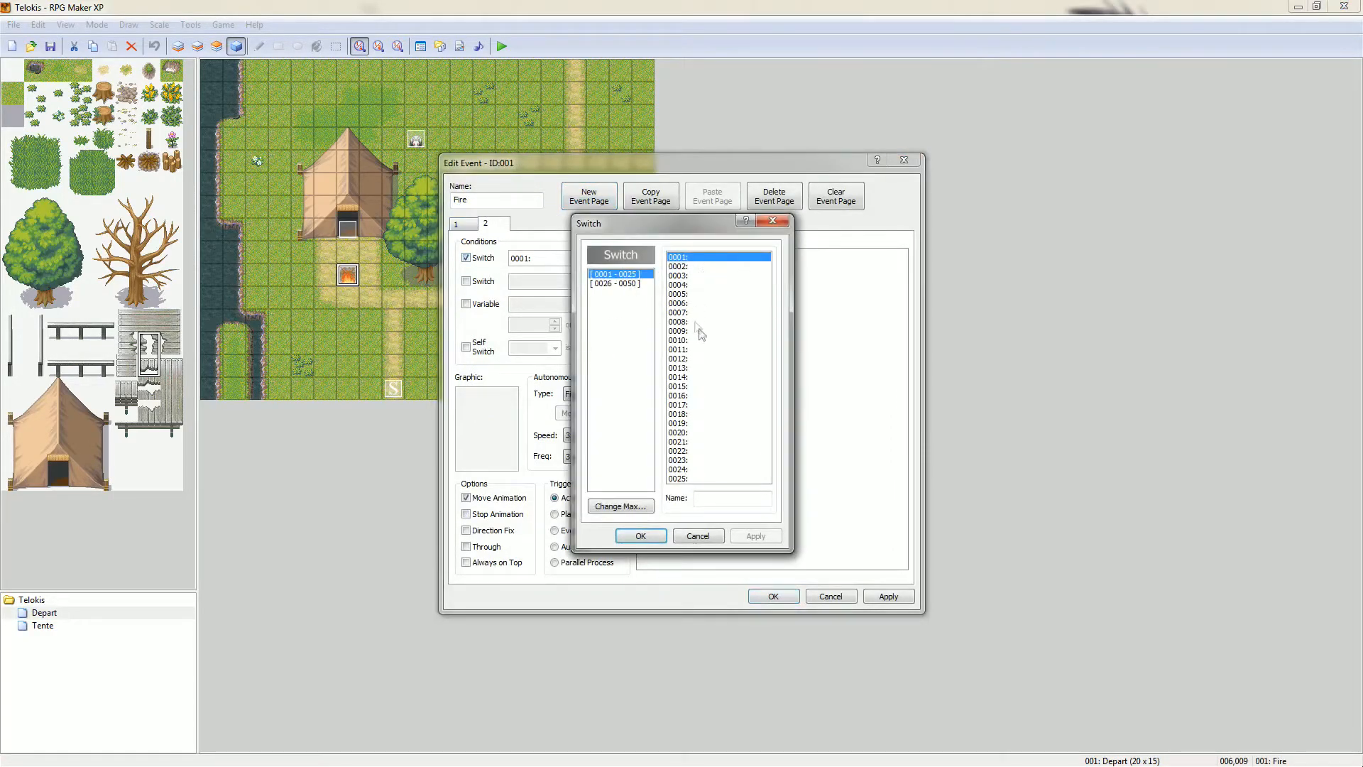
left_click(773, 220)
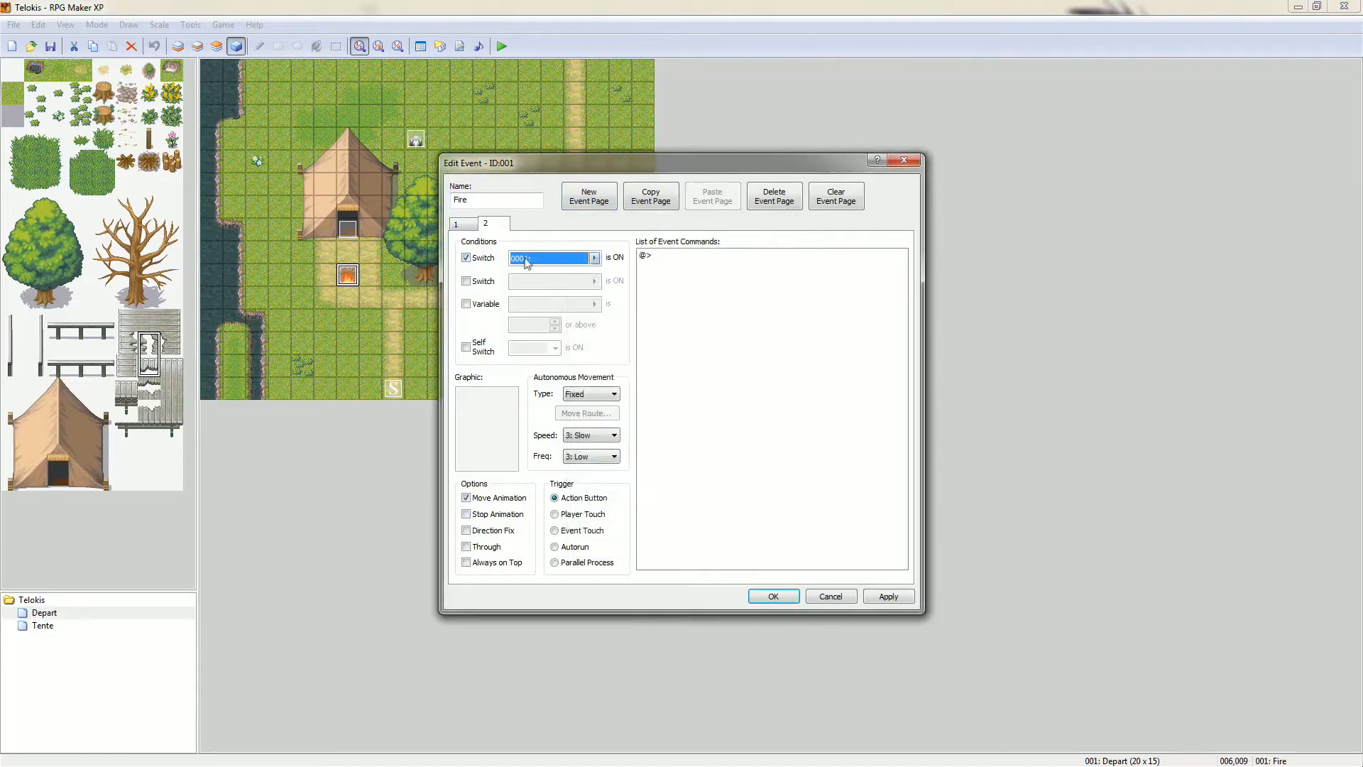
left_click(470, 226)
left_click(490, 225)
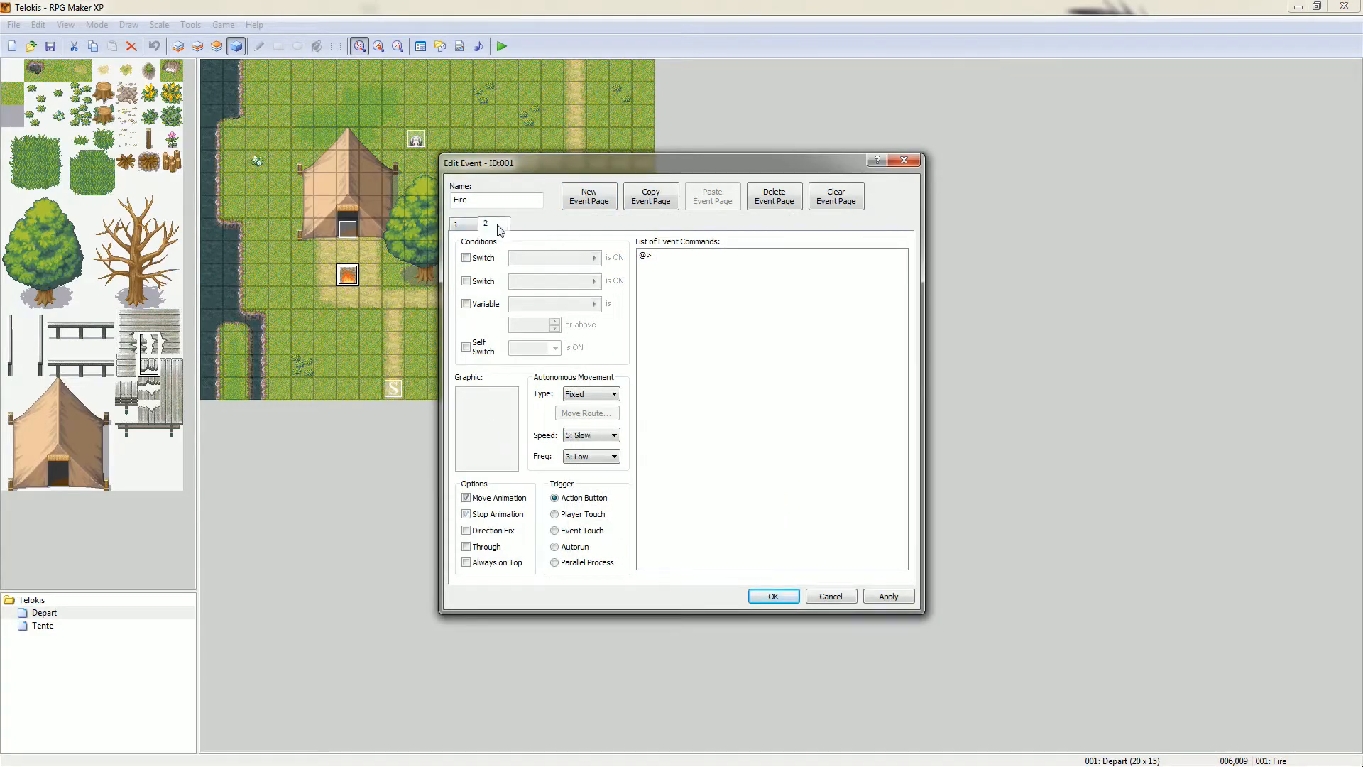
left_click(774, 197)
left_click(829, 596)
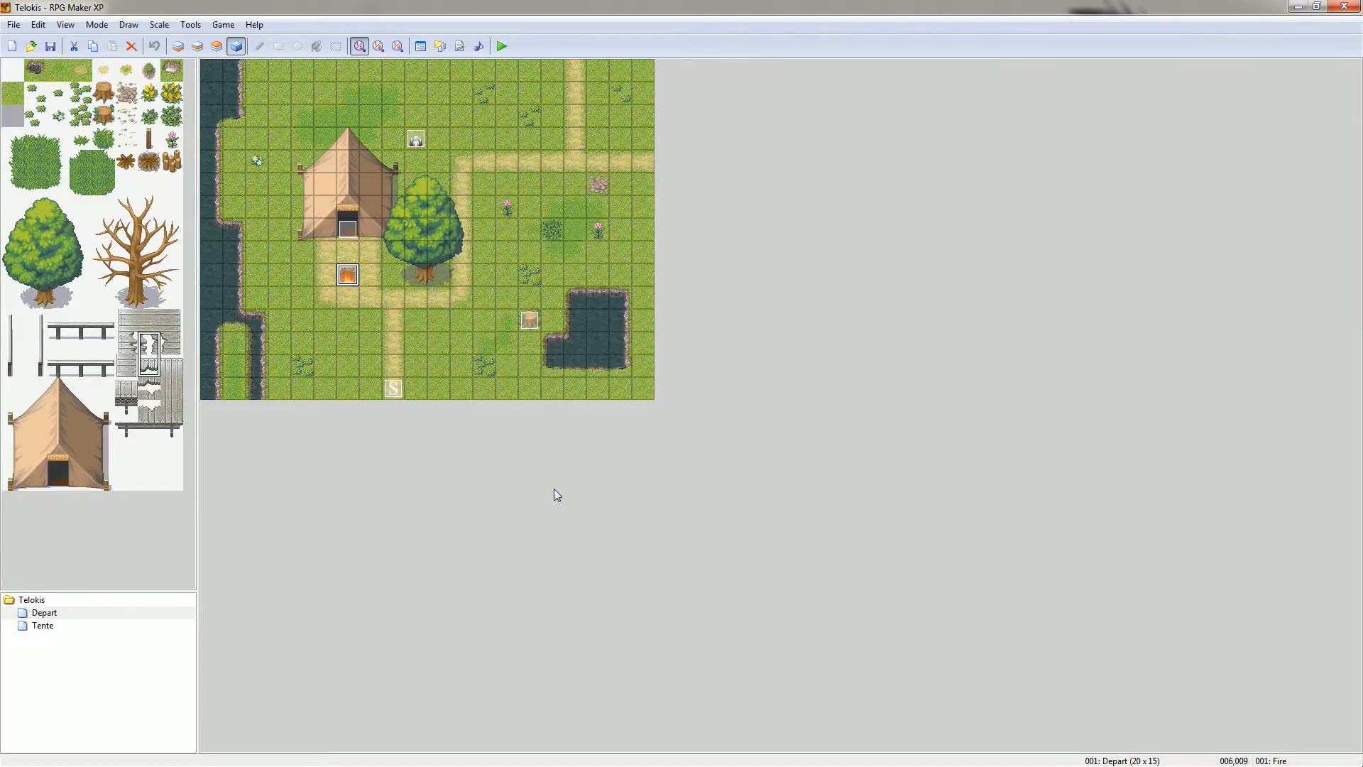
- Open the database's actors and browse the available character graphics for Aluxes without choosing a new one
left_click(420, 46)
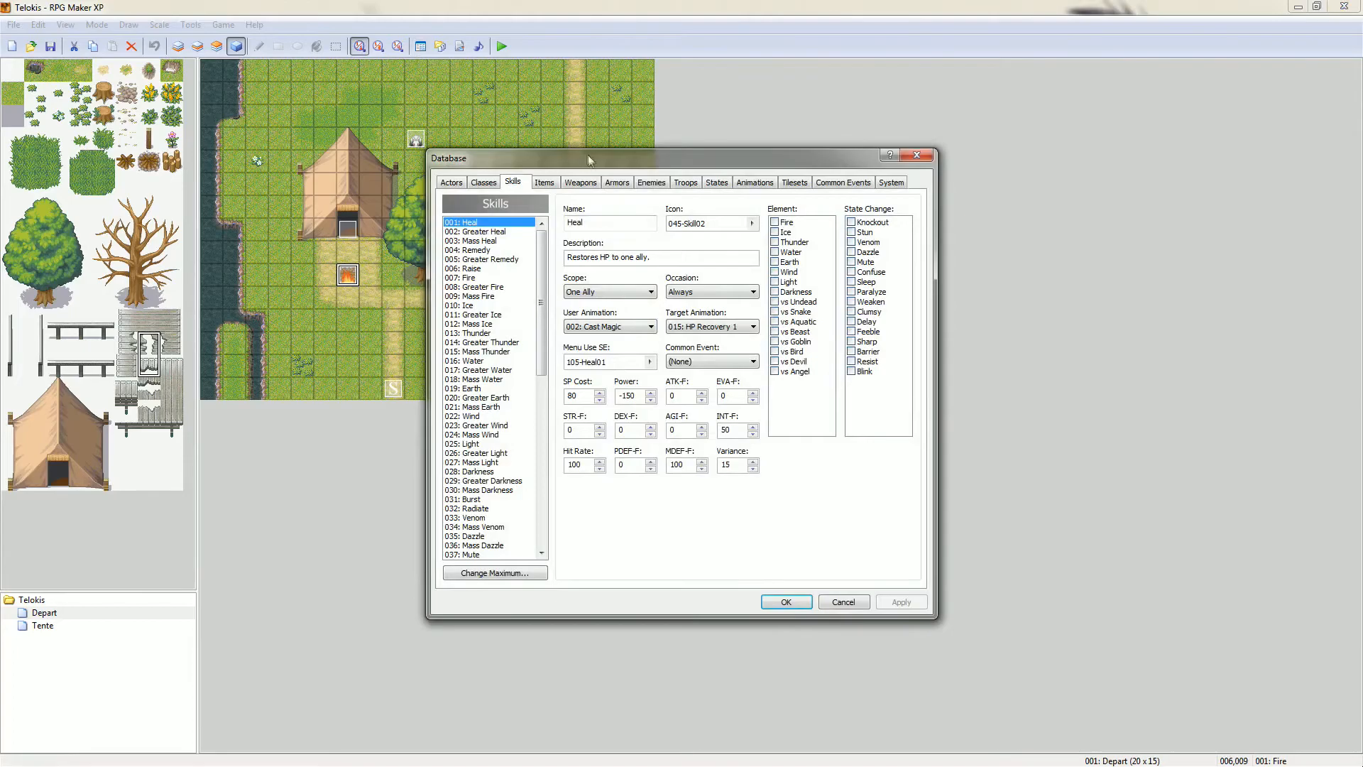
left_click(459, 177)
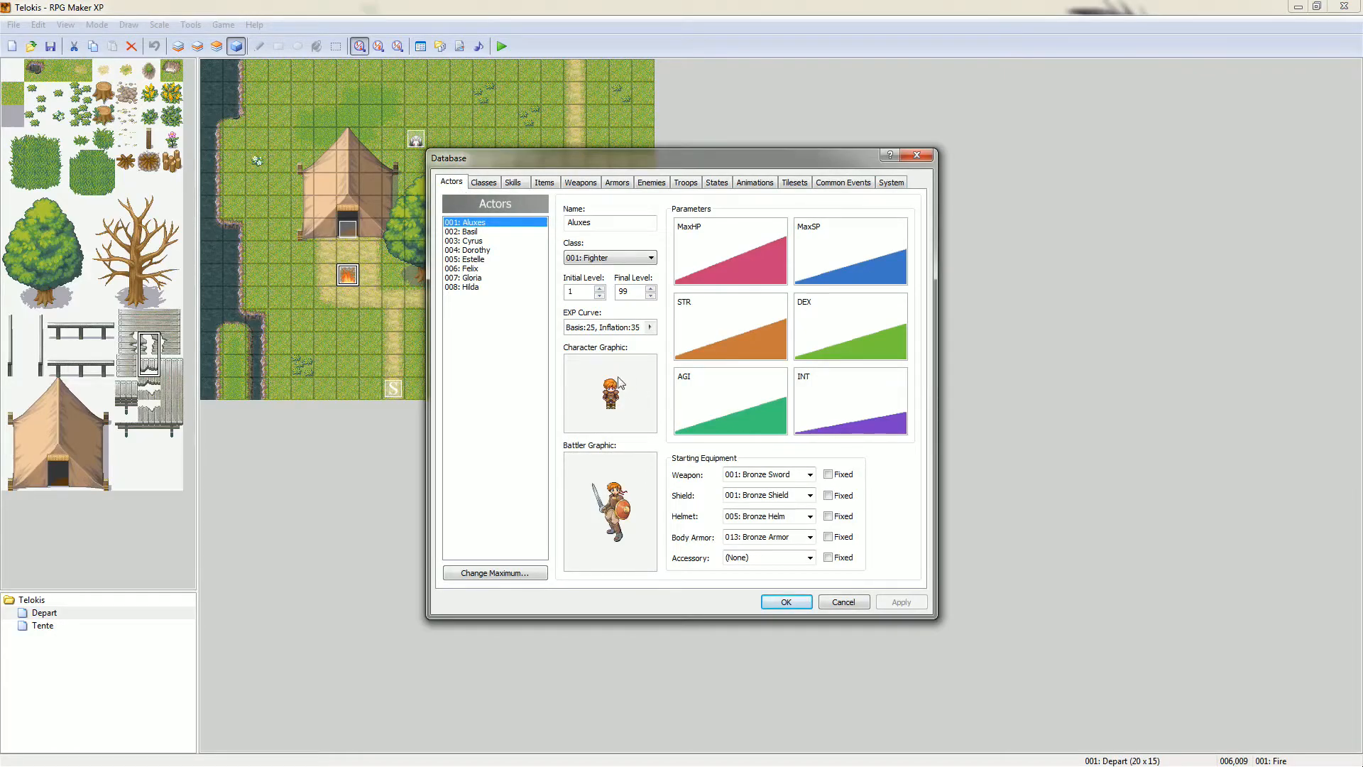
left_click(626, 223)
double_click(626, 385)
left_click(545, 317)
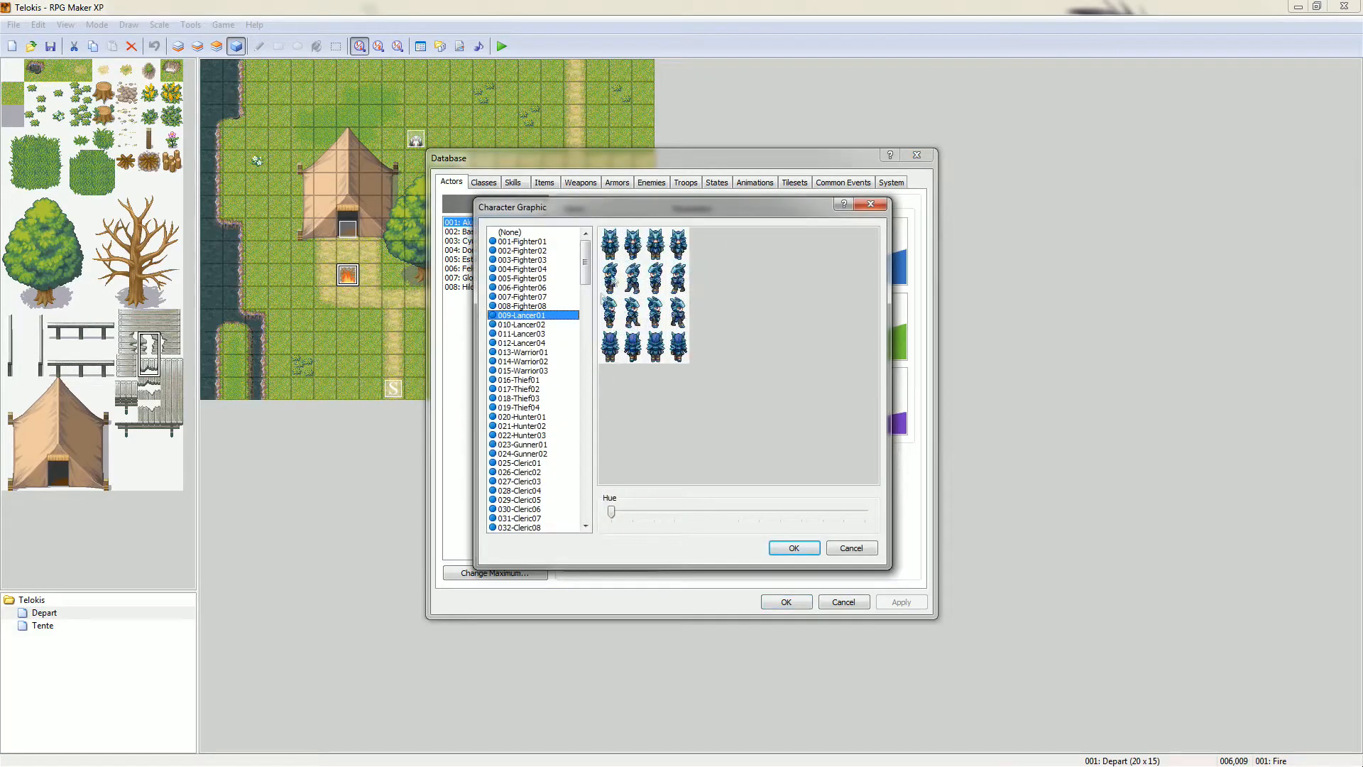
key("Down")
key("Down")
key("Down")
key("Down")
key("Down")
key("Down")
key("Down")
key("Down")
key("Down")
key("Down")
key("Down")
key("Down")
key("Down")
key("Down")
key("Down")
key("Down")
key("Down")
key("Down")
key("Down")
key("Down")
key("Down")
key("Down")
key("Down")
key("Down")
key("Down")
key("Down")
key("Down")
key("Down")
key("Down")
key("Down")
key("Down")
key("Down")
key("Down")
key("Down")
key("Down")
key("Down")
key("Down")
key("Down")
key("Down")
key("Down")
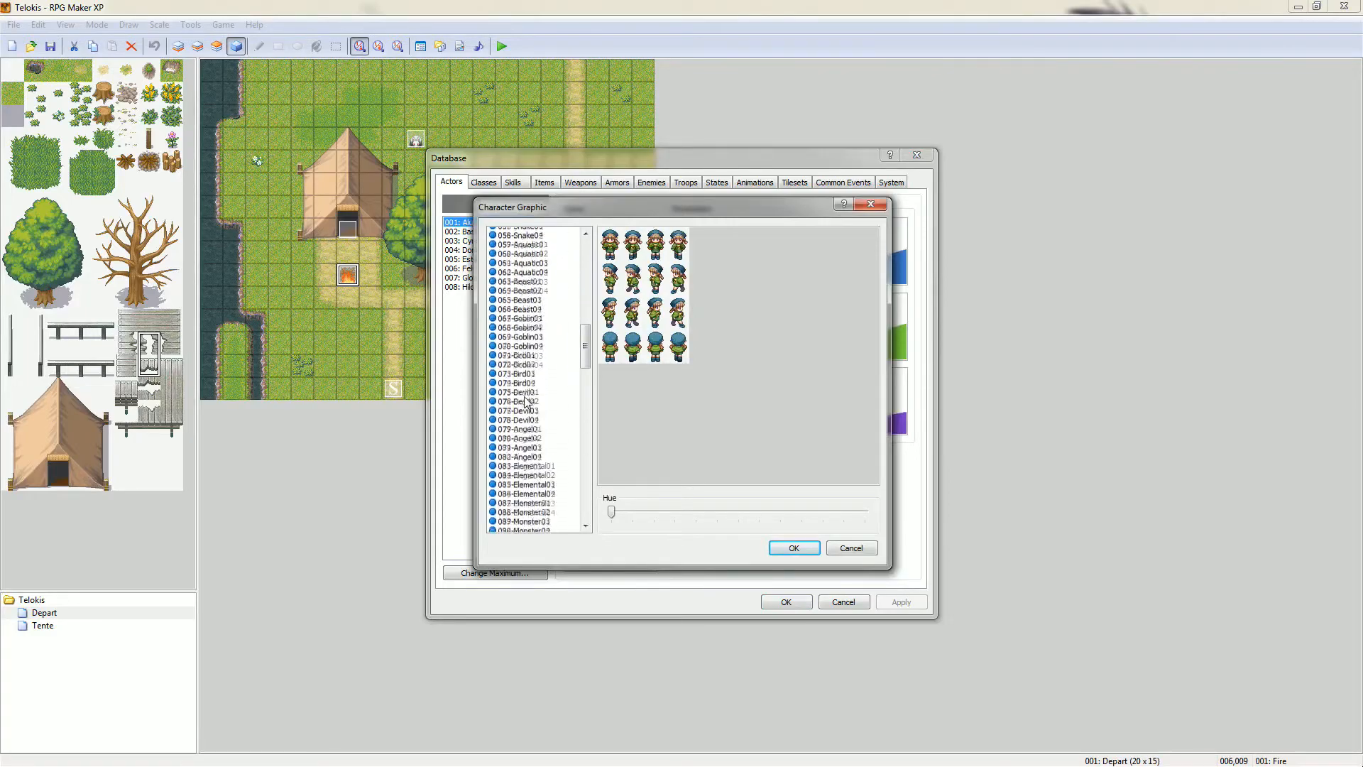
scroll(547, 426, "down", 20)
left_click(555, 491)
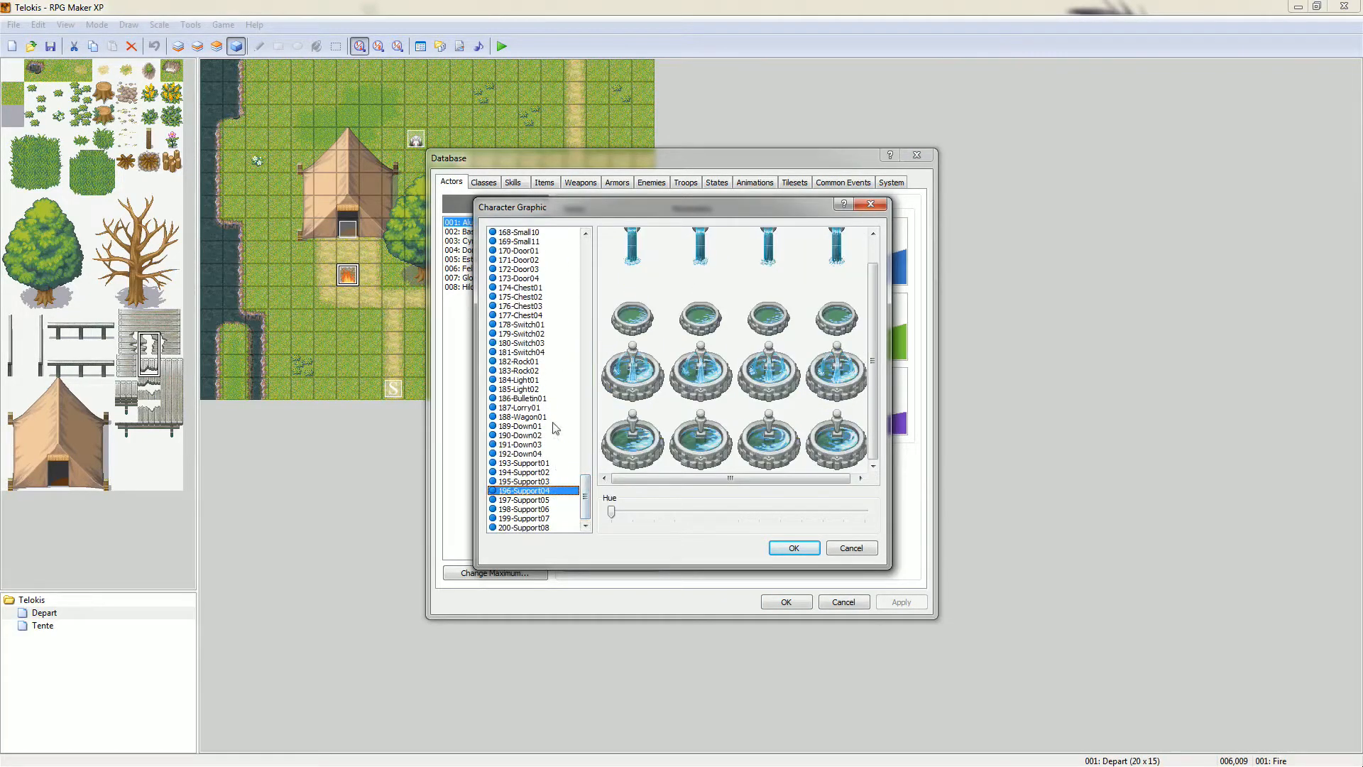
left_click(851, 548)
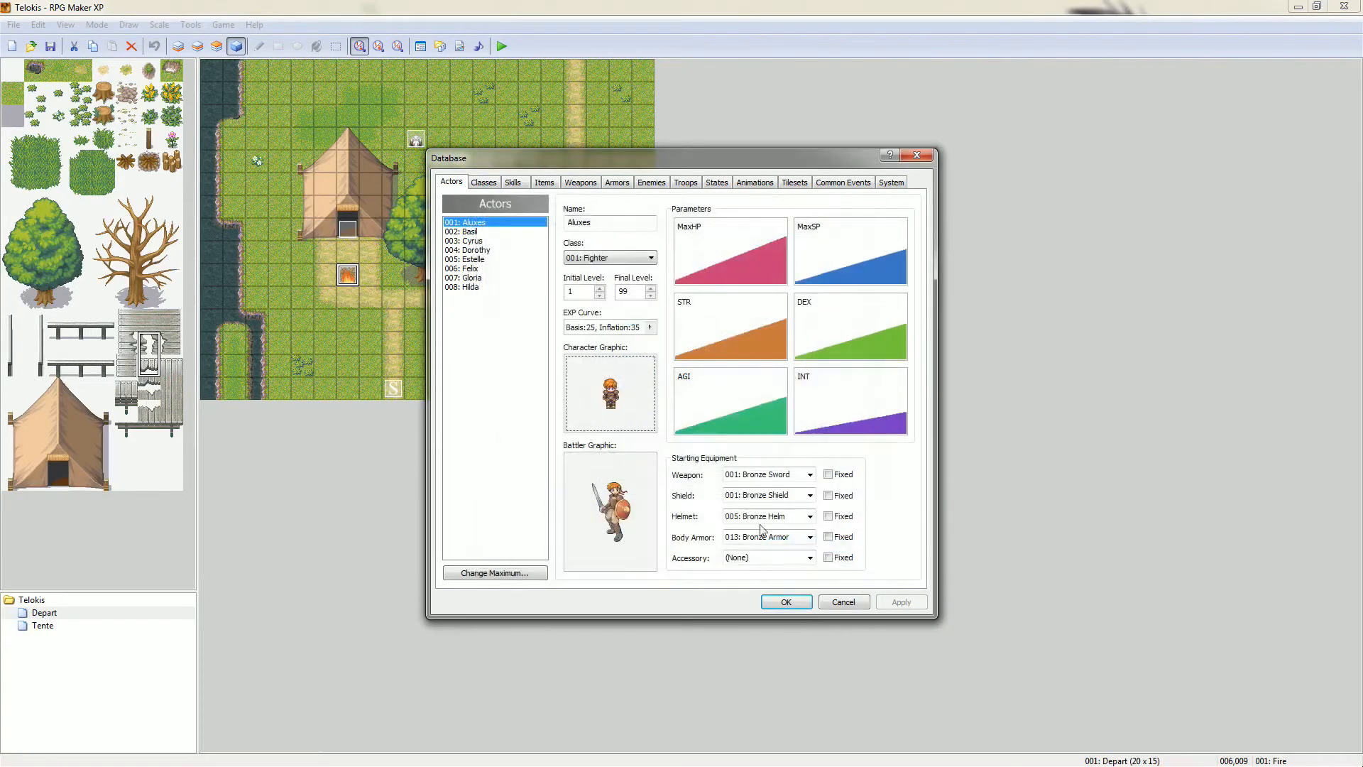
- Examine Aluxes's battler graphic choices, class options and EXP curve without changing them
double_click(632, 499)
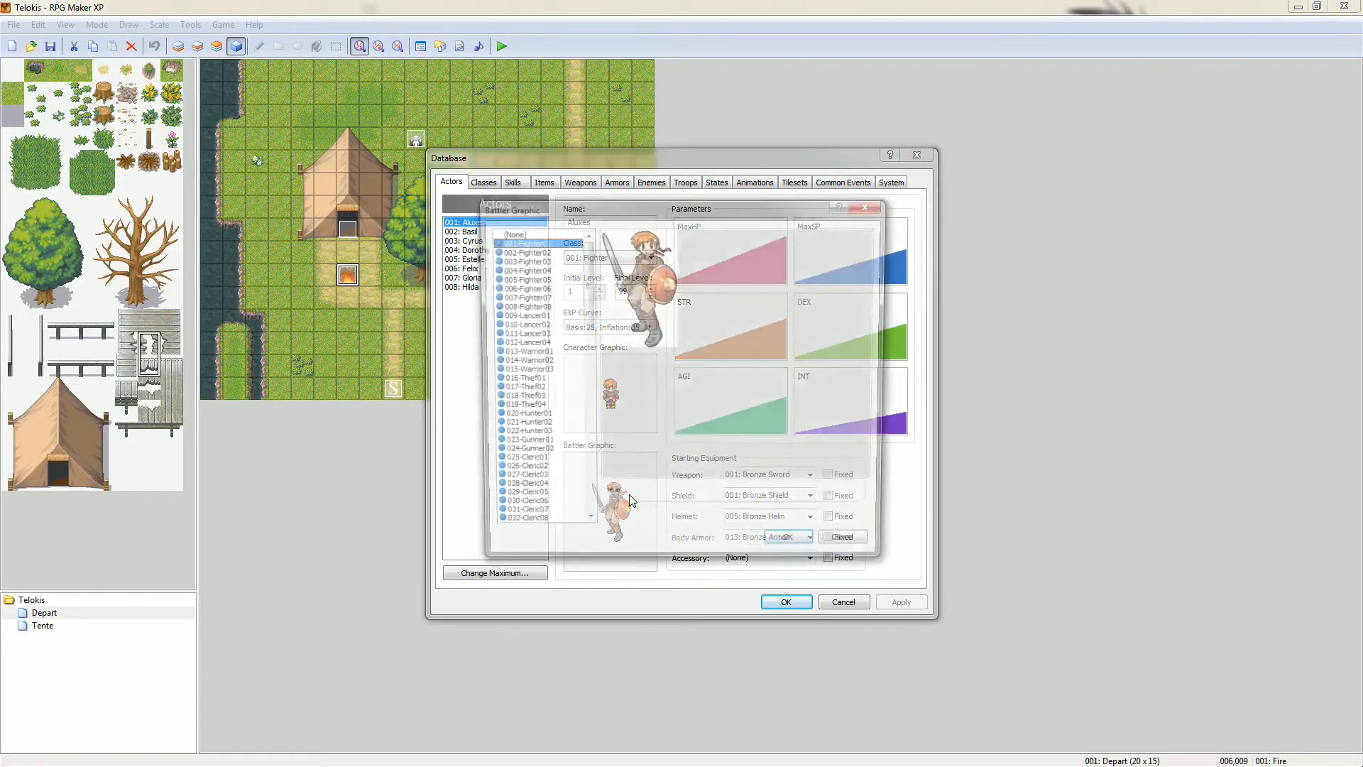
left_click(845, 547)
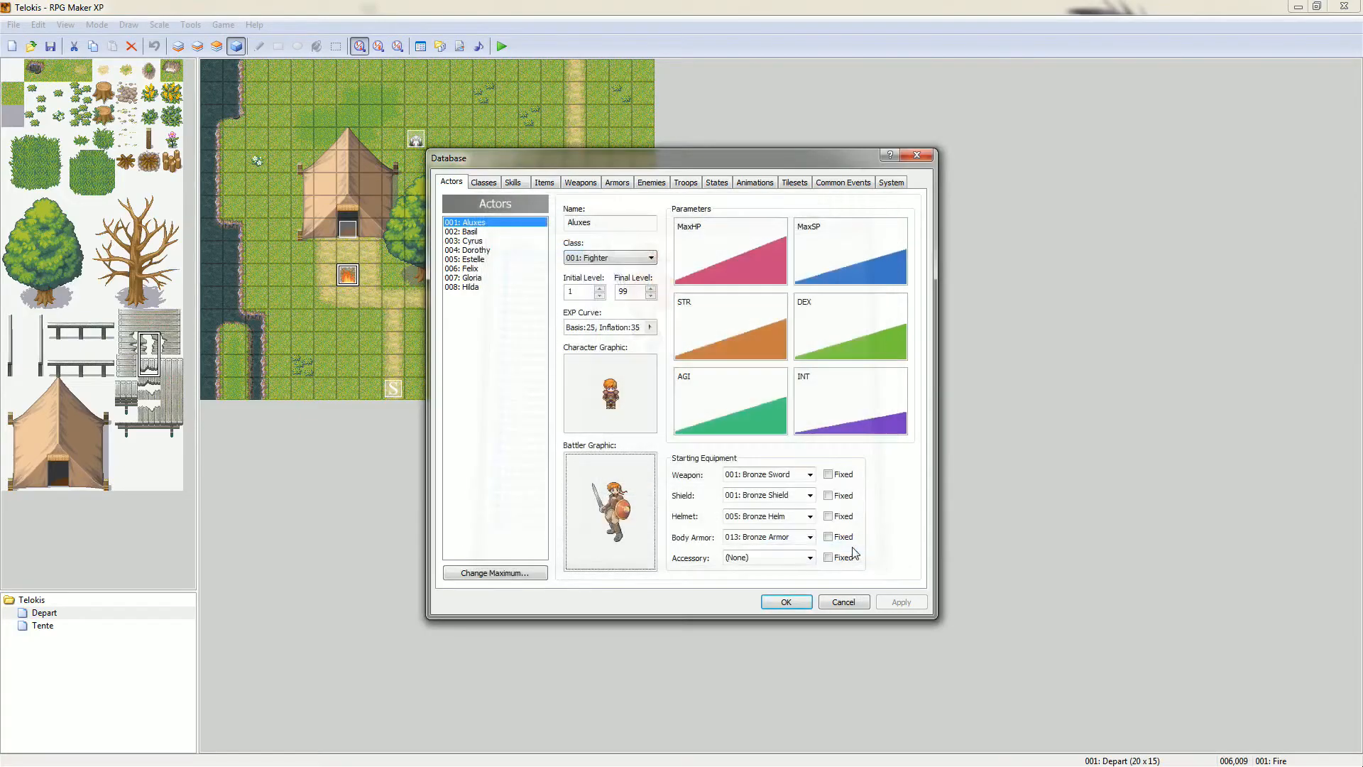
left_click(617, 254)
left_click(618, 258)
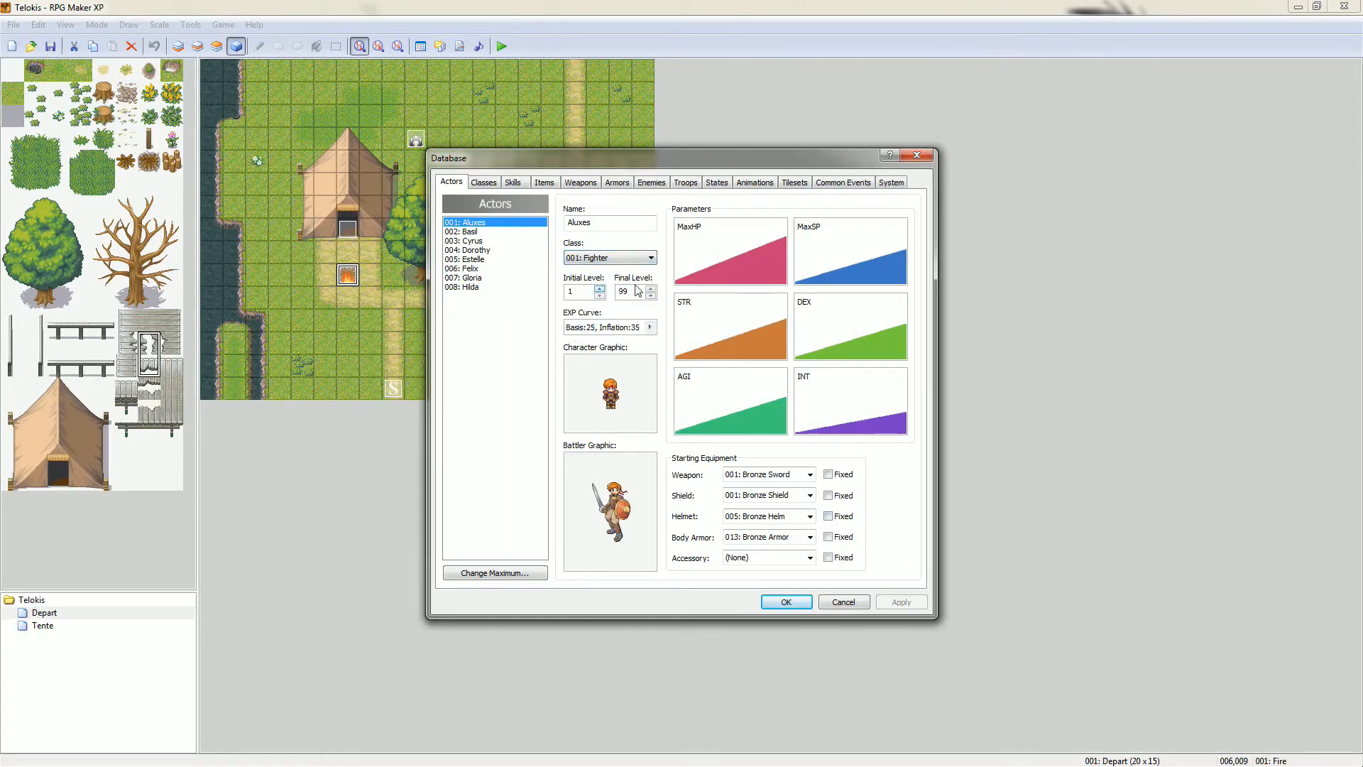
left_click(649, 327)
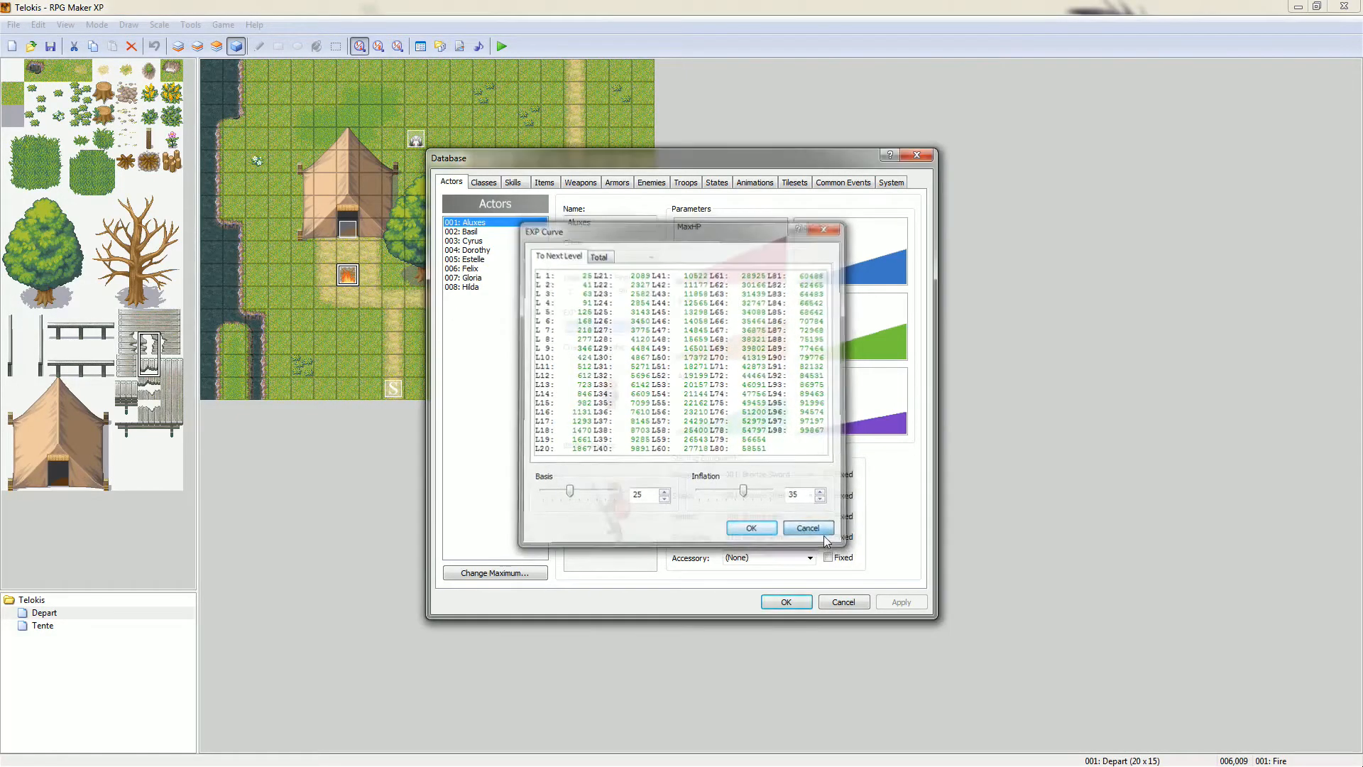
left_click(824, 534)
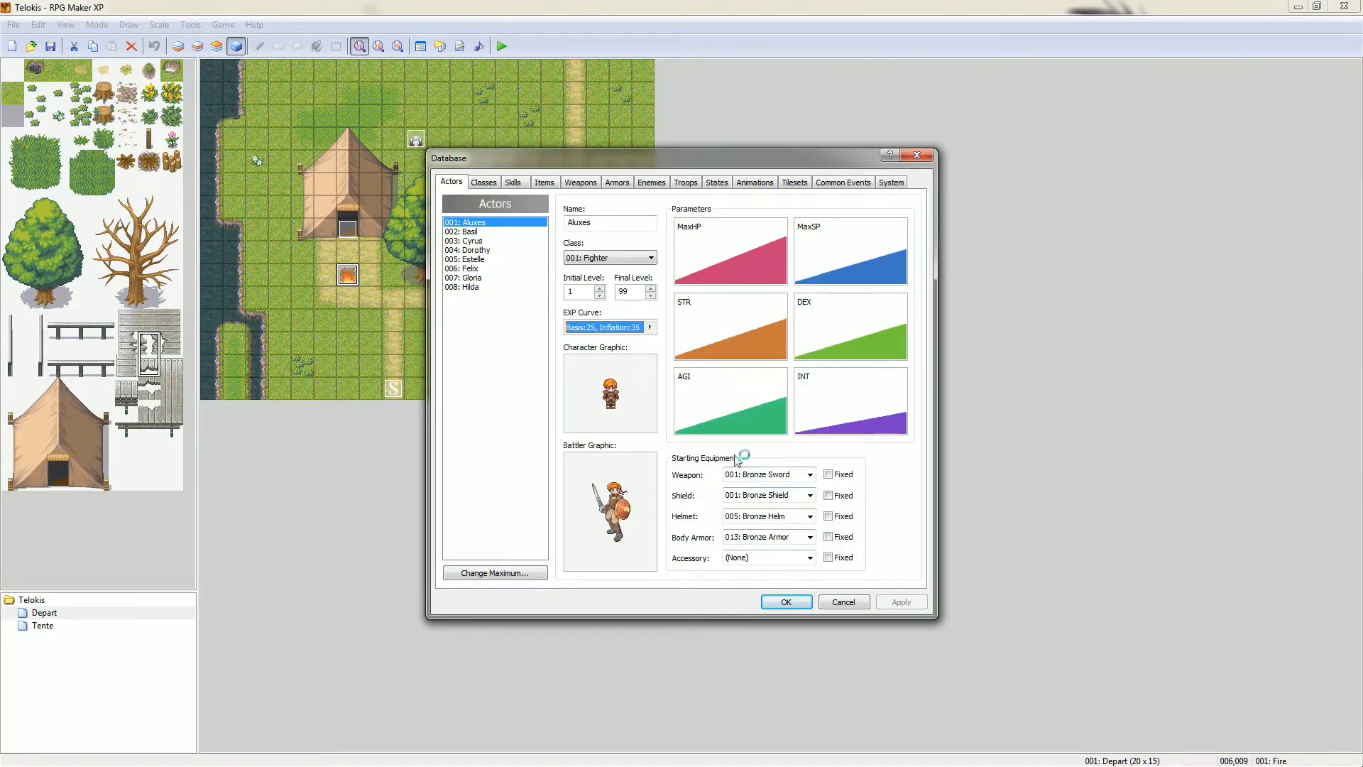
- Look through the settings of the other predefined actors, ending on Aluxes
left_click(495, 241)
key("Down")
key("Down")
key("Down")
key("Down")
key("Down")
left_click(495, 233)
left_click(494, 222)
left_click(499, 278)
left_click(496, 285)
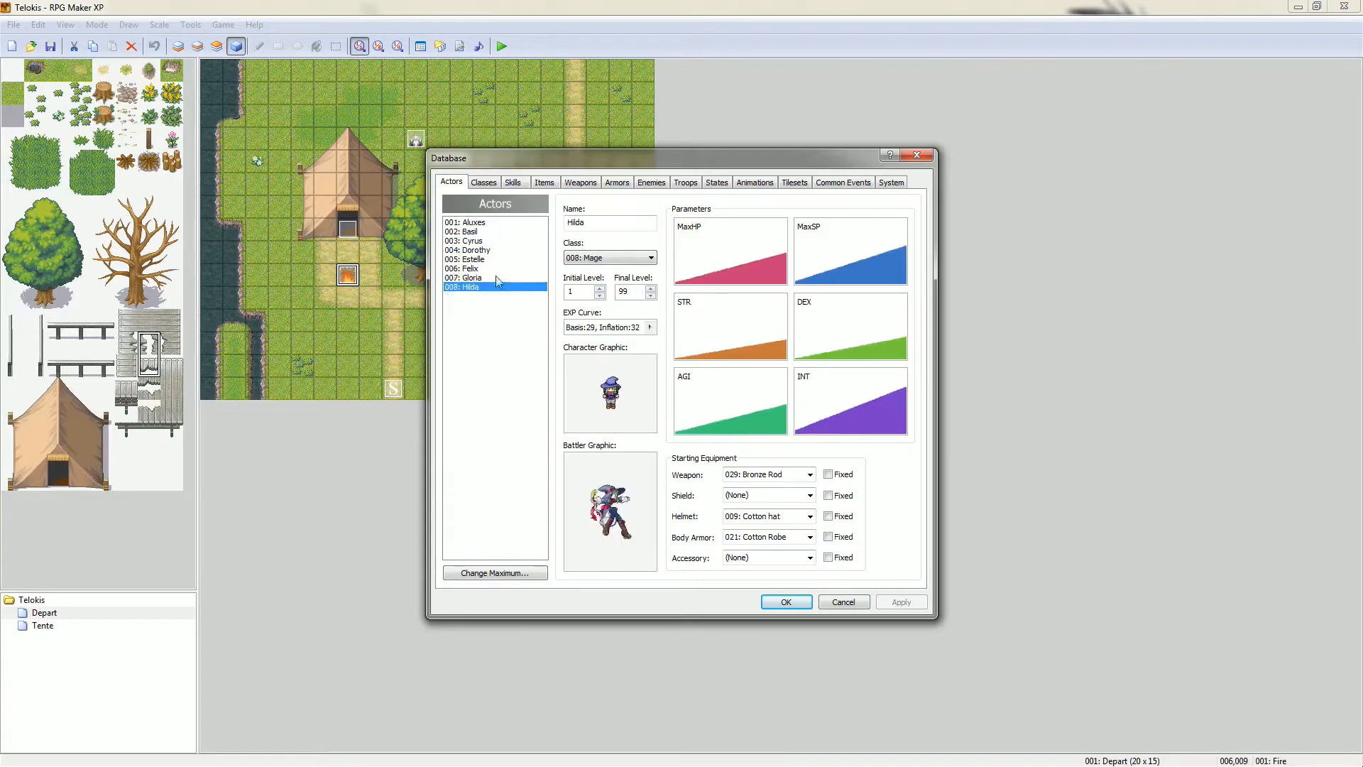
left_click(499, 261)
left_click(504, 267)
left_click(502, 259)
left_click(499, 249)
left_click(497, 232)
left_click(495, 223)
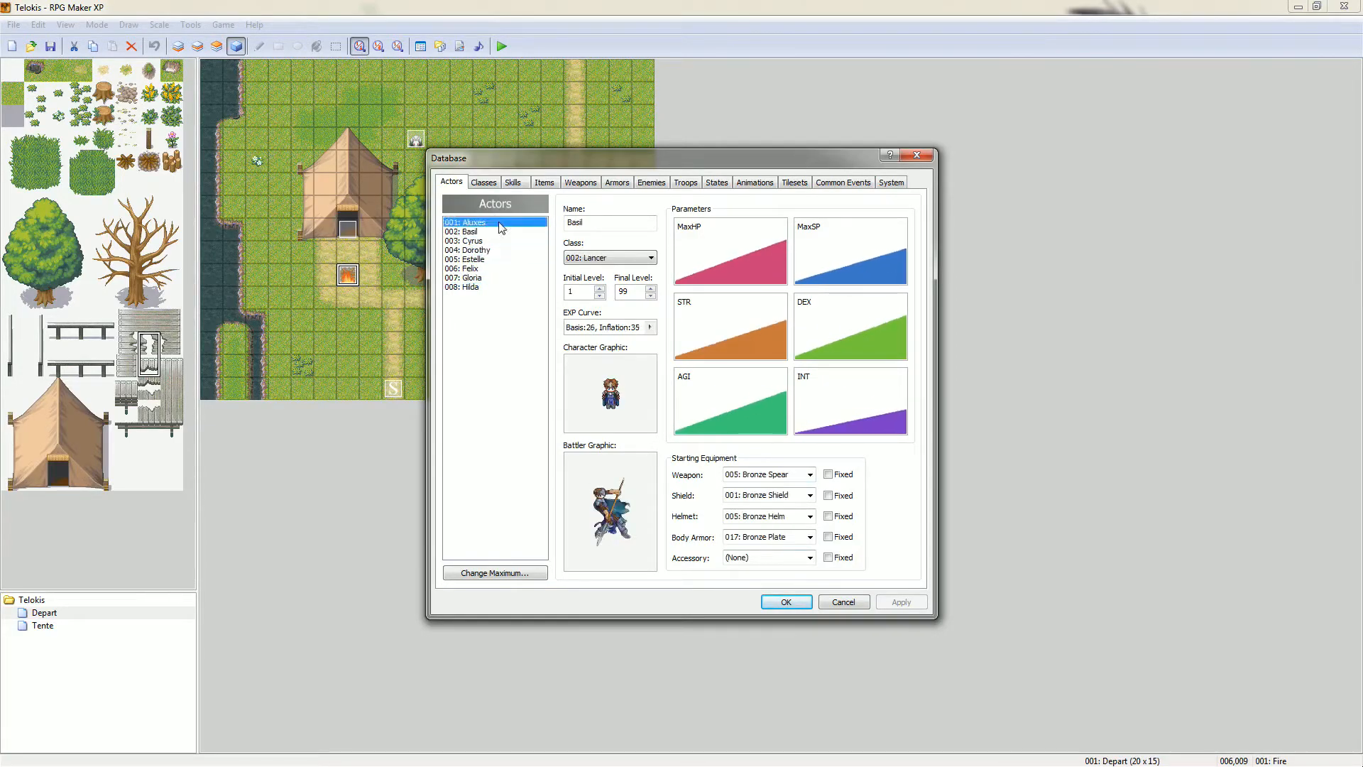
- Set the maximum number of actors in the database to 9
left_click(495, 573)
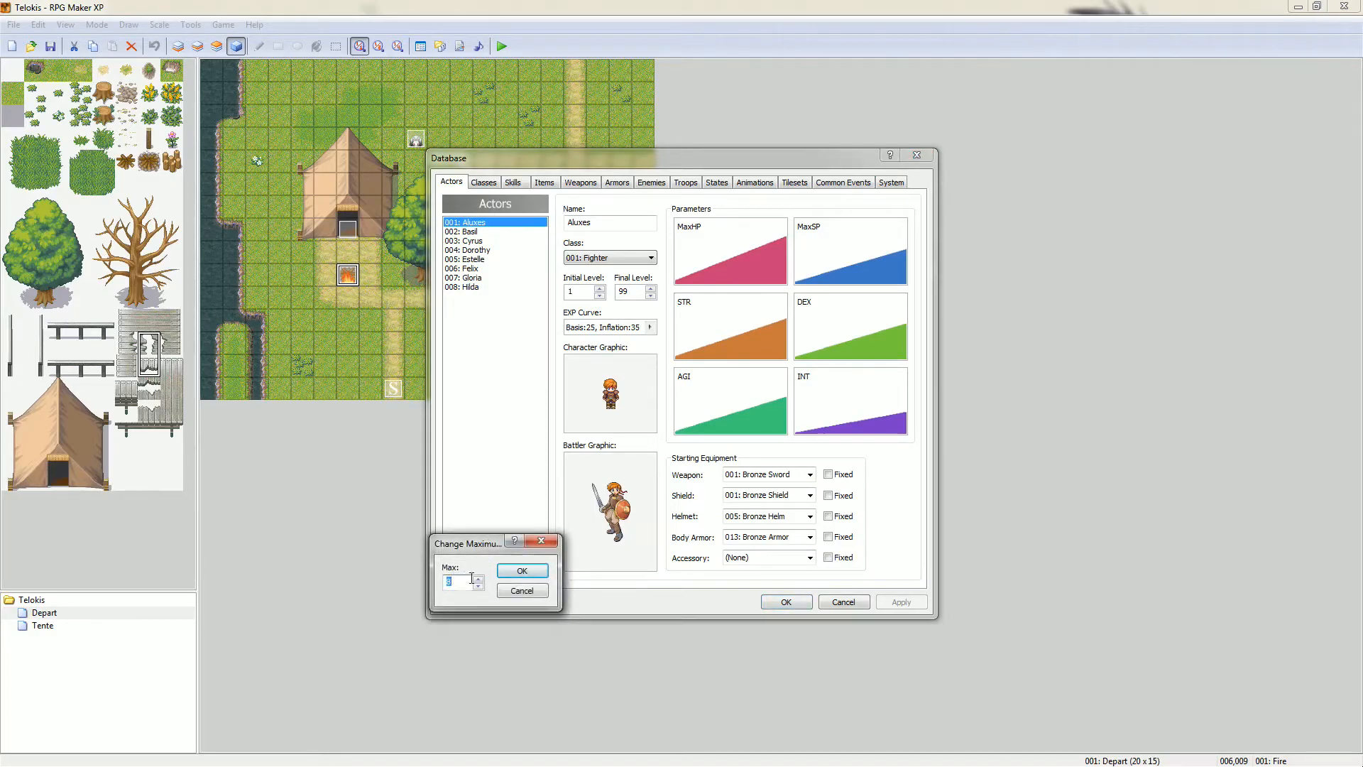
type("9")
left_click(522, 571)
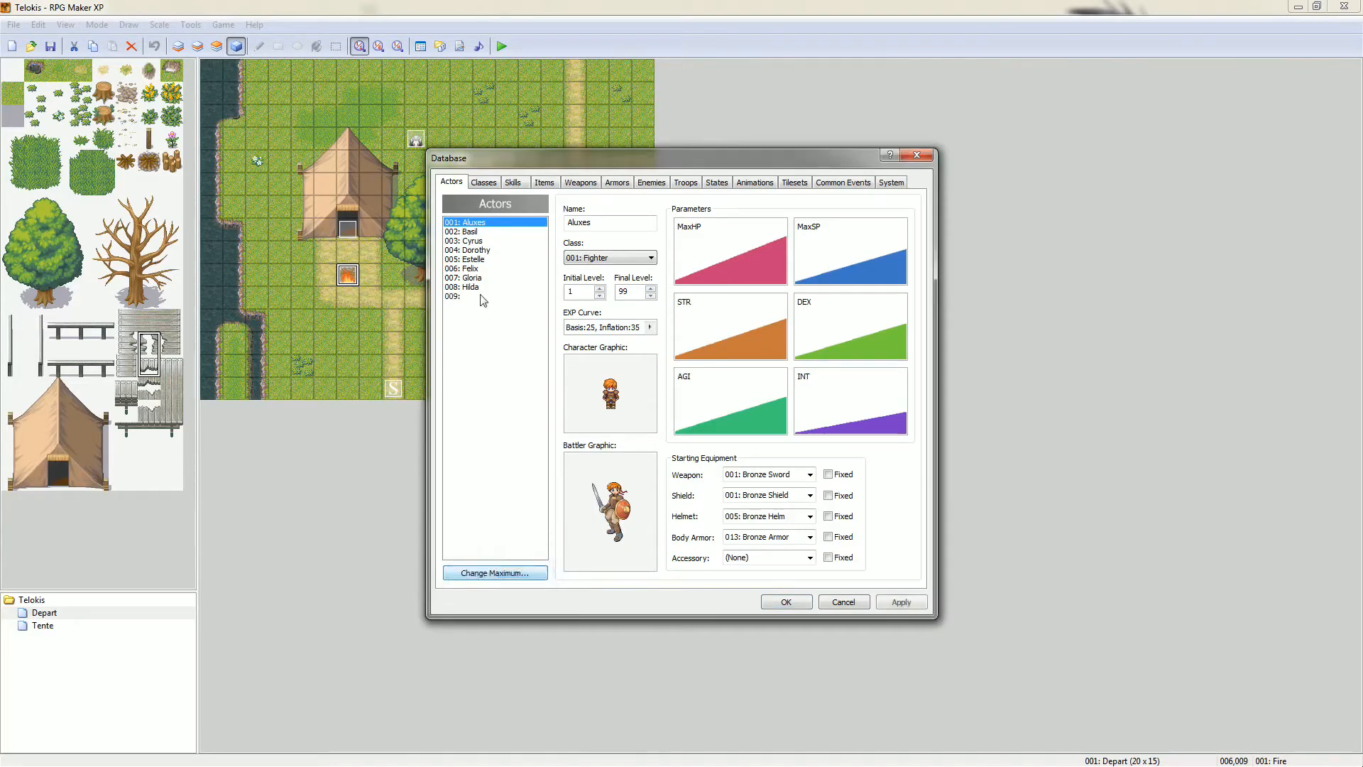
- Reduce the maximum number of actors in the database to 8, removing the blank ninth actor
left_click(485, 297)
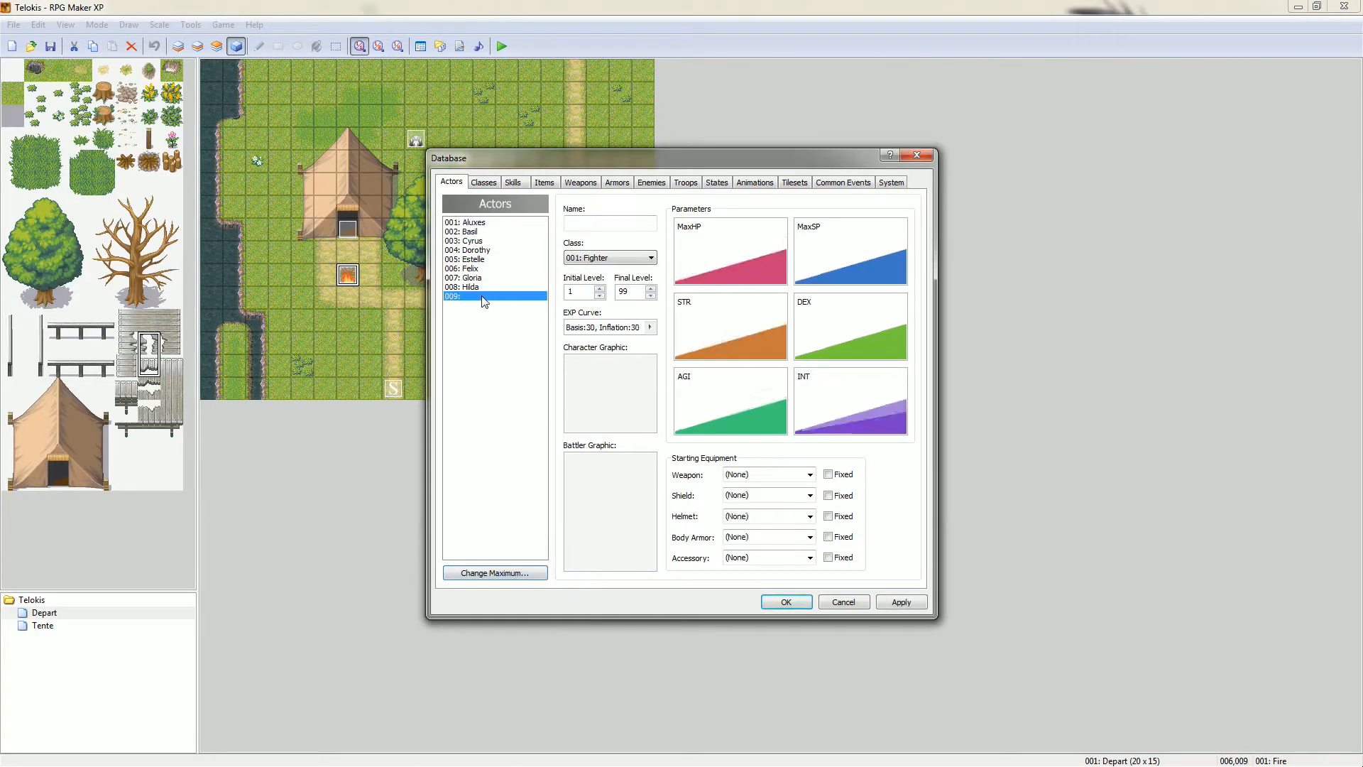
left_click(521, 574)
type("8")
left_click(500, 572)
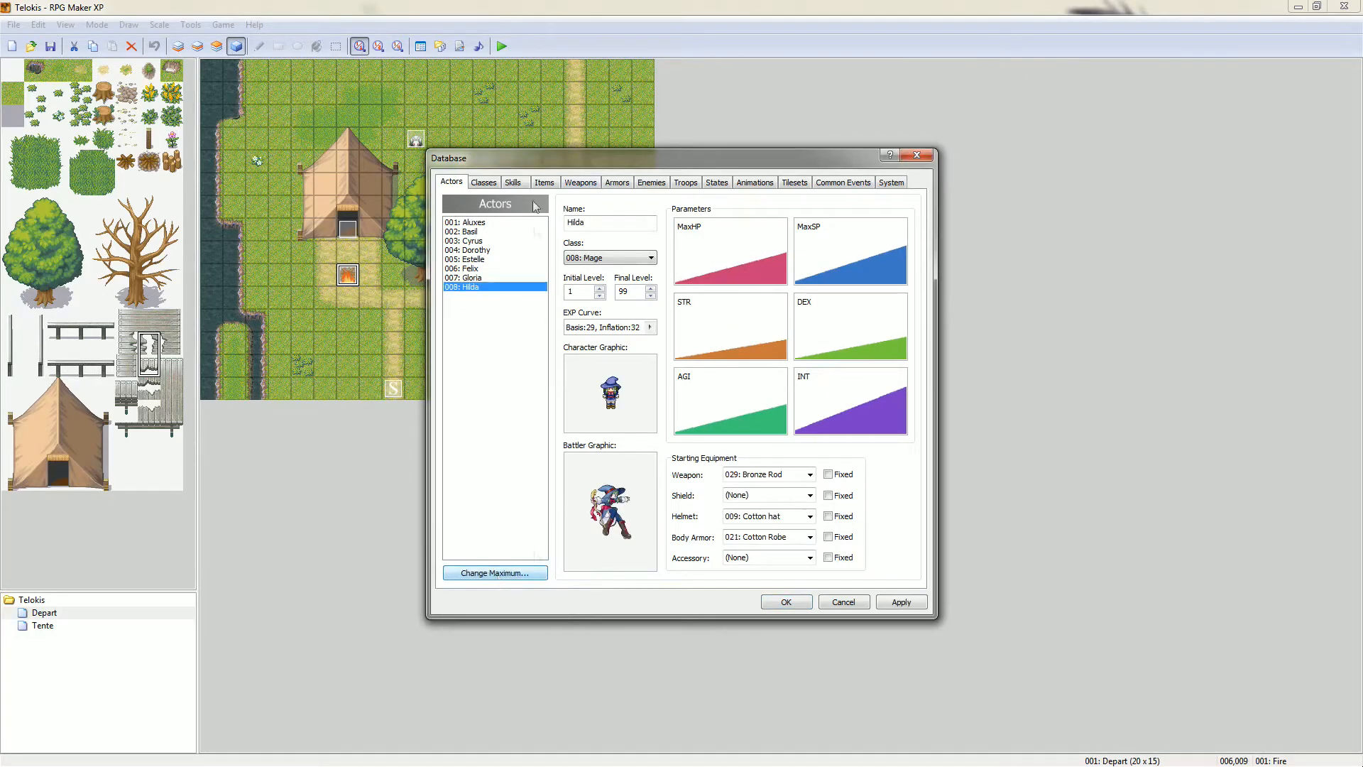
- Examine the Fighter class's name and position options in the database, keeping the position at Front
left_click(483, 183)
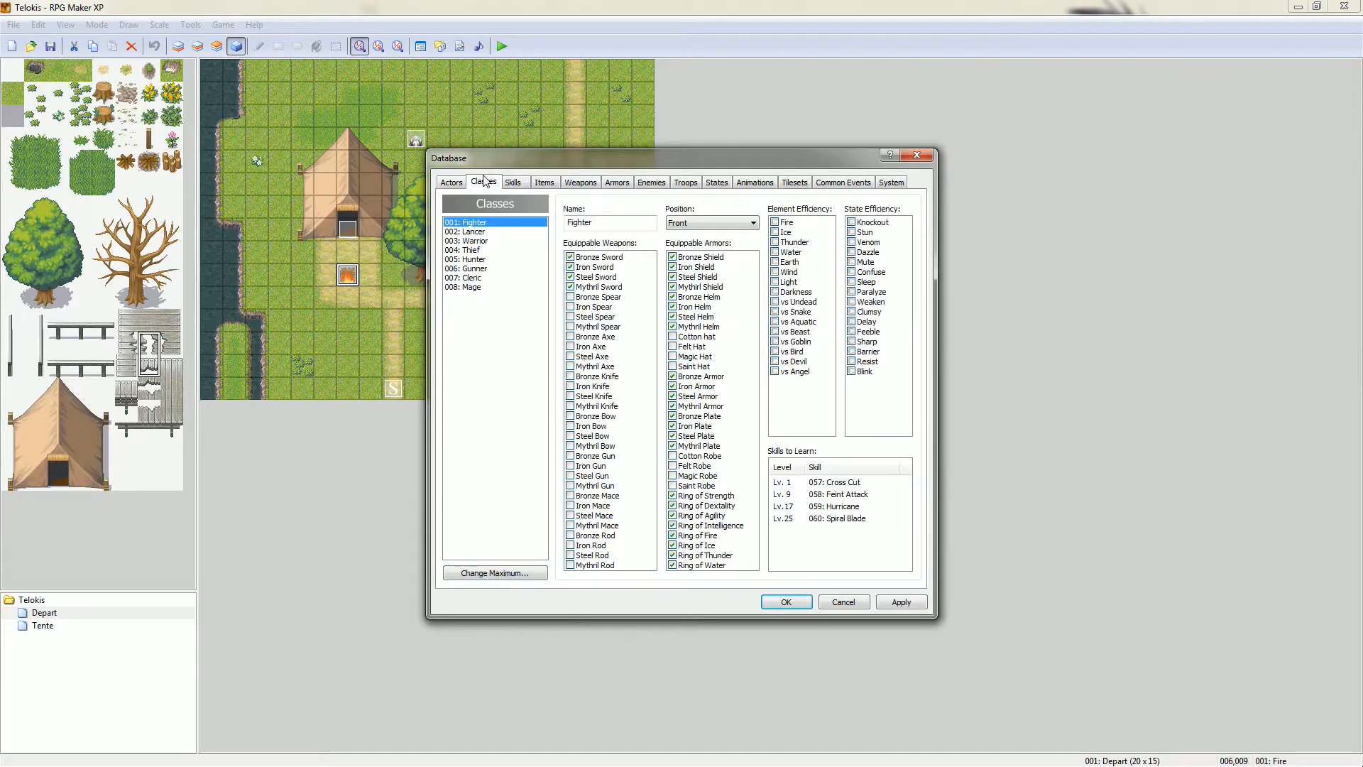
left_click_drag(602, 222, 548, 224)
left_click(682, 223)
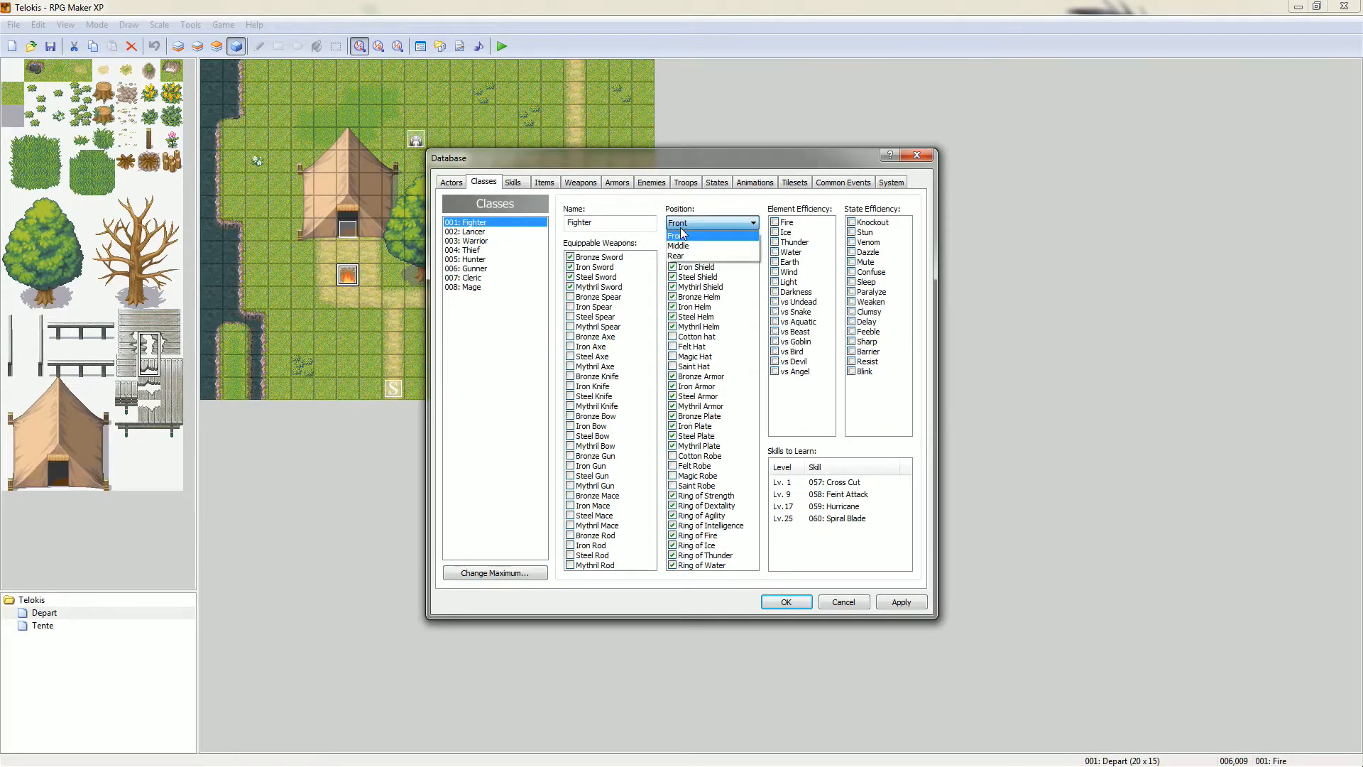
left_click(682, 235)
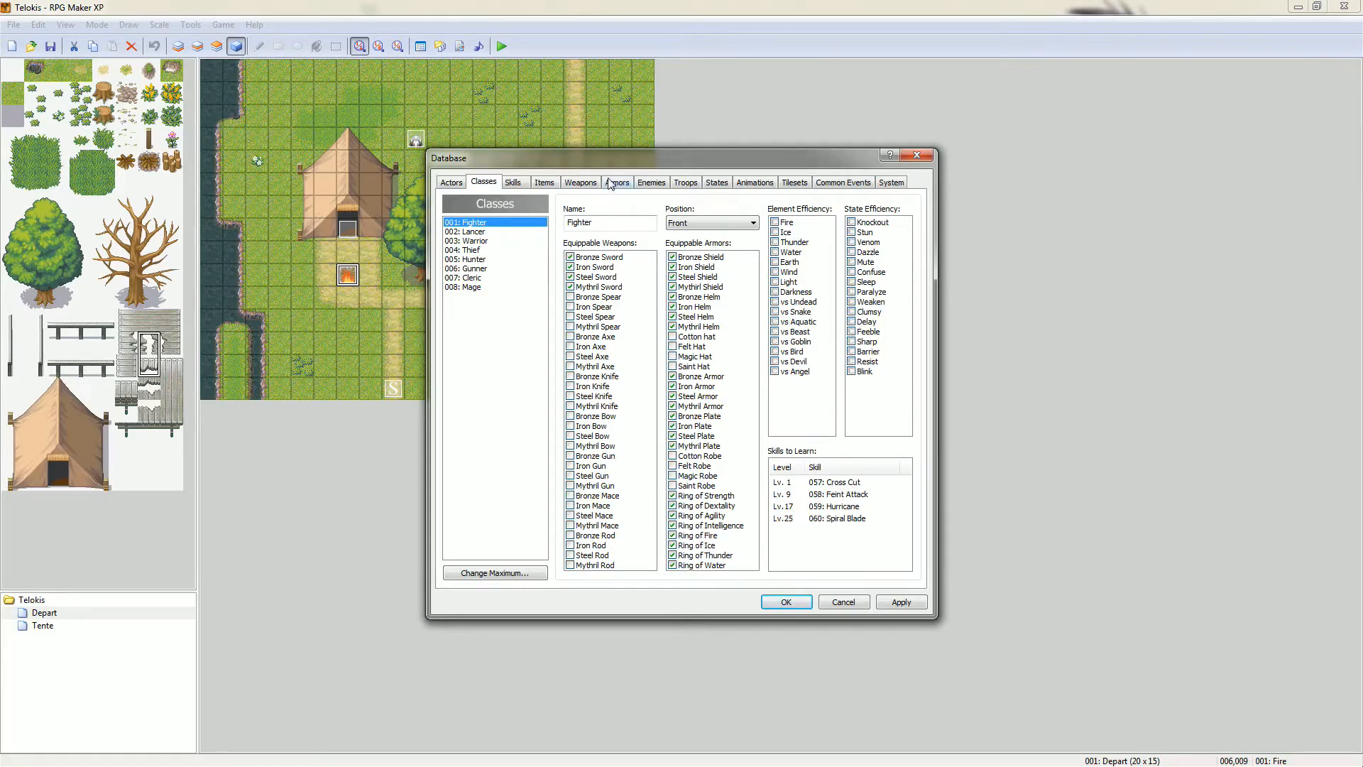
- Look through the predefined skills in the database, including the settings of Thunder Pierce
left_click(512, 182)
left_click_drag(541, 259, 531, 473)
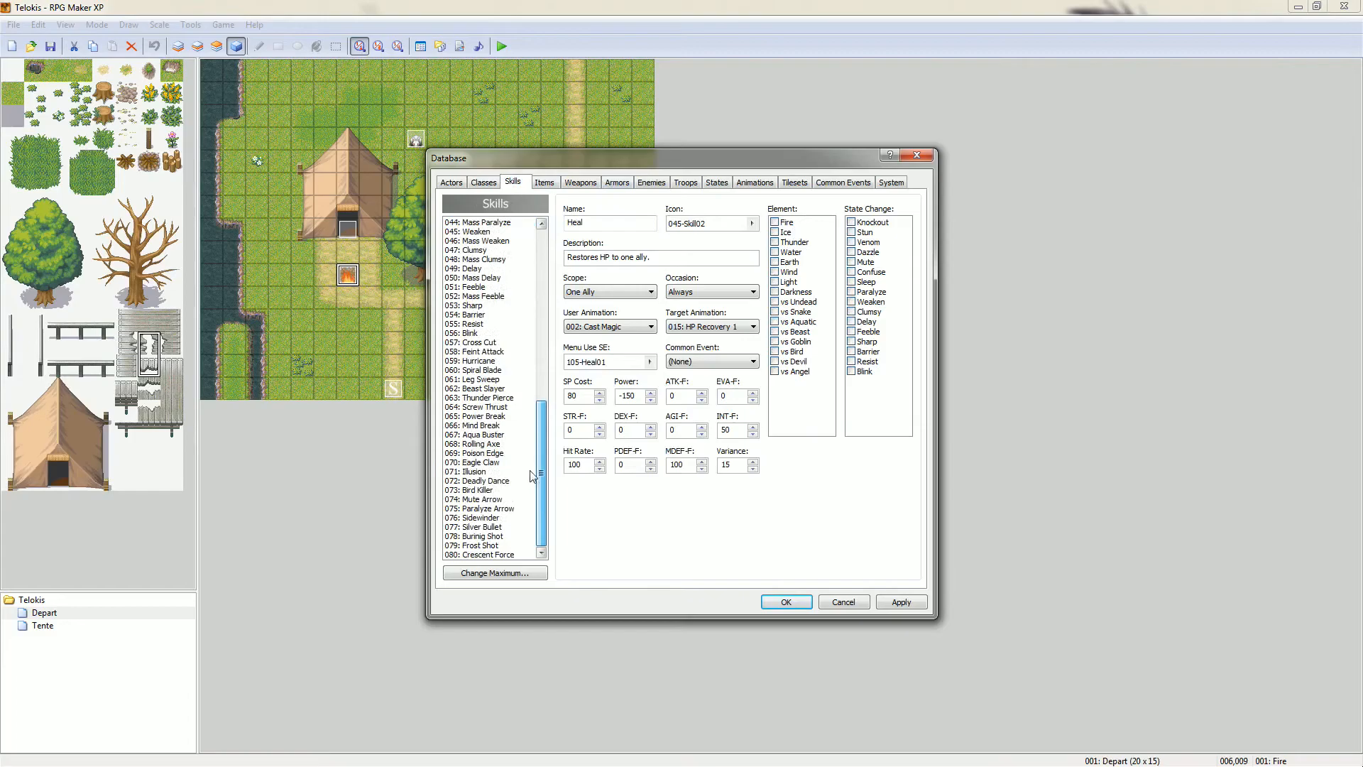
left_click(496, 399)
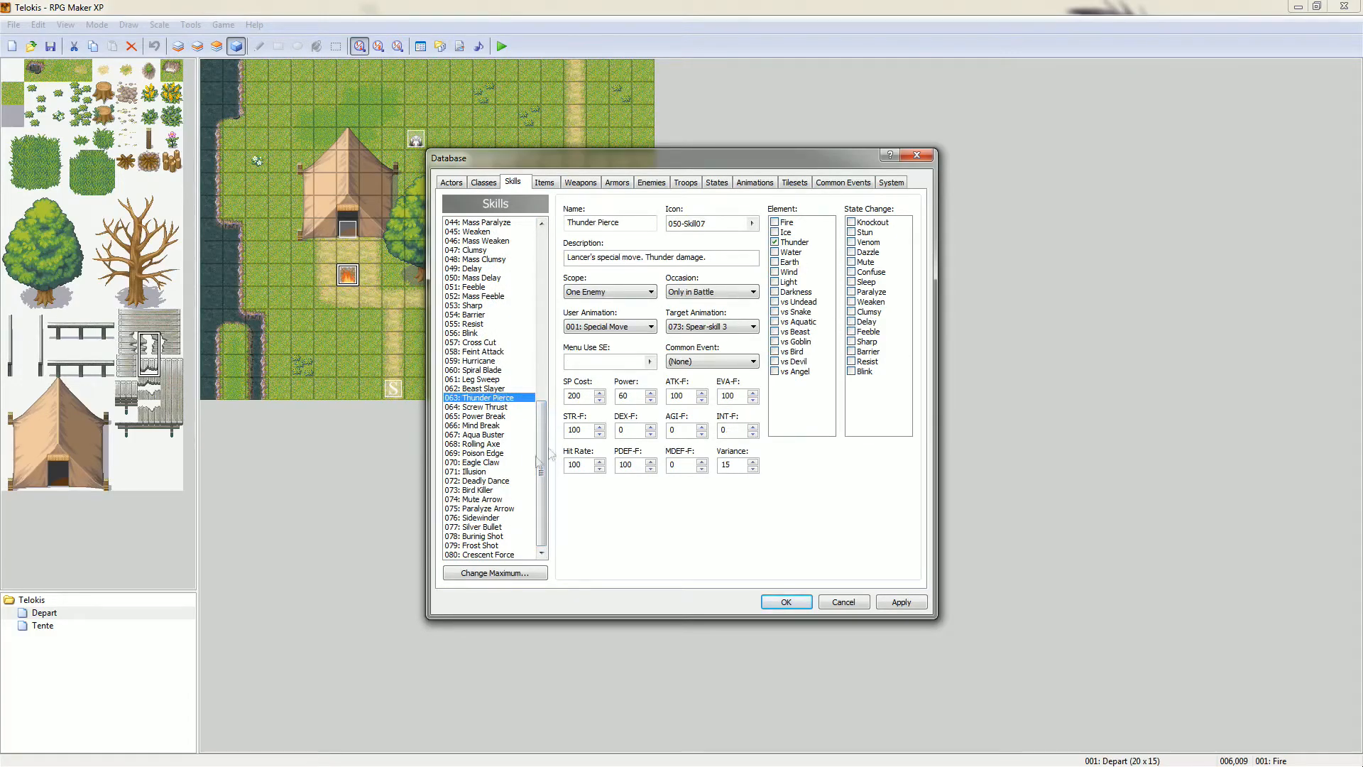
left_click_drag(546, 443, 537, 254)
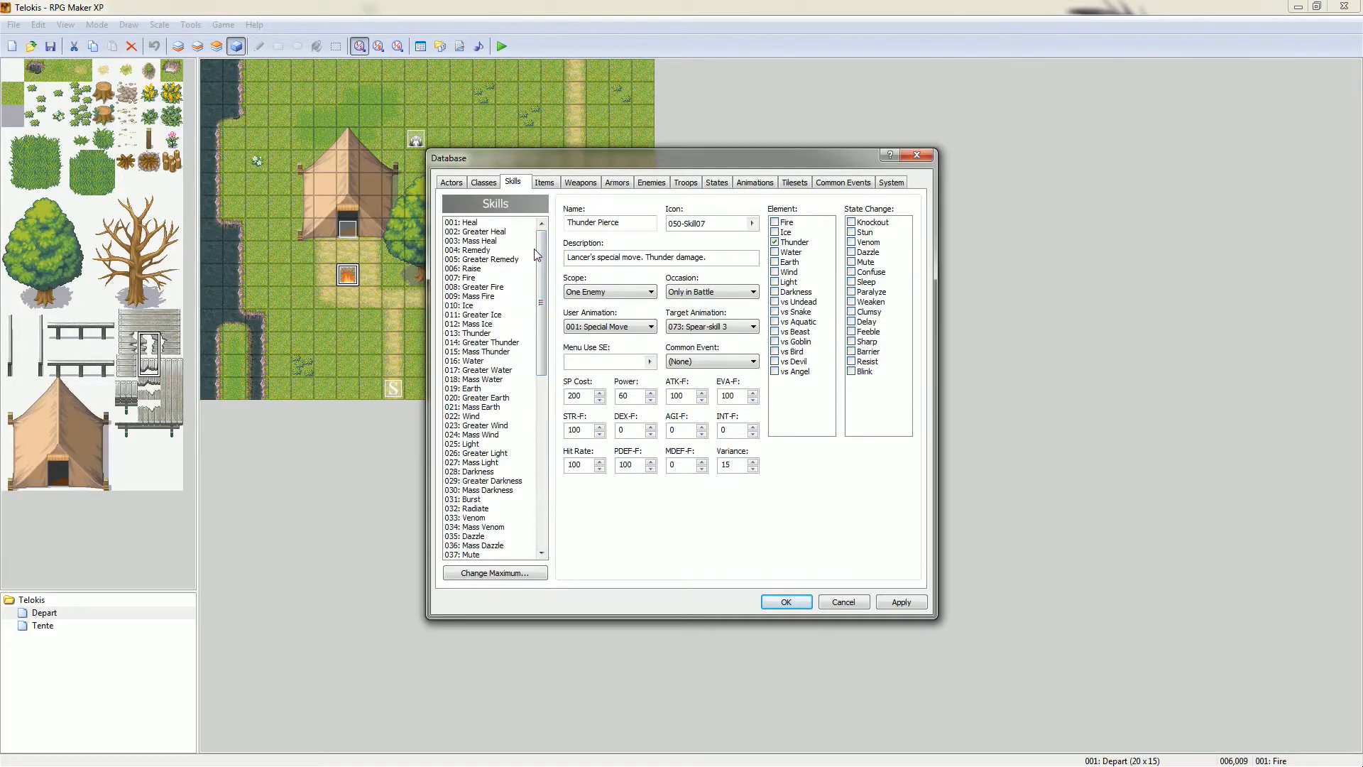
- Look through the settings of several predefined items in the database, ending on Full Tonic
left_click(544, 182)
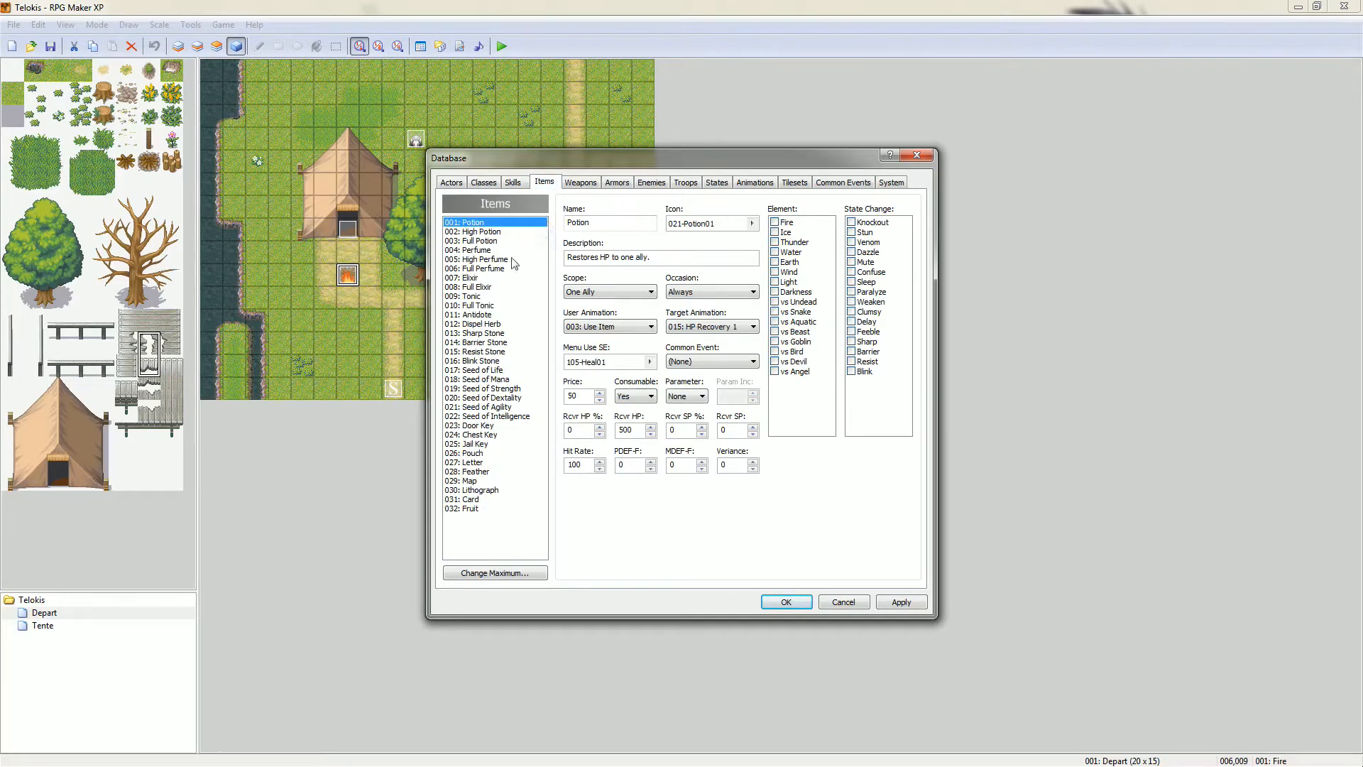
left_click(489, 361)
left_click(497, 416)
left_click(497, 472)
left_click(478, 305)
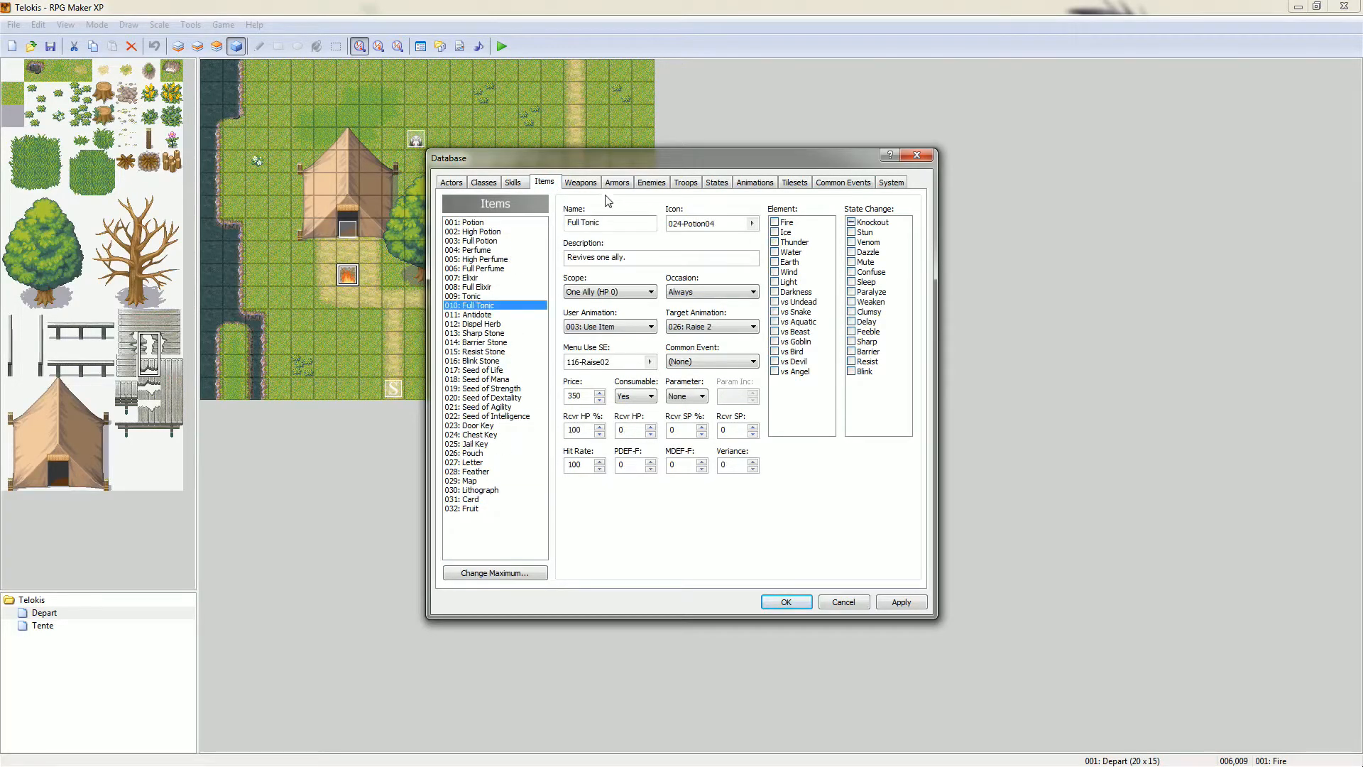
- Glance at the weapons and armors, and look through predefined enemies such as Gargoyle, Garuda and Hellhound
left_click(581, 183)
left_click(626, 182)
left_click(653, 182)
left_click(472, 234)
left_click(492, 298)
left_click(524, 390)
left_click(495, 355)
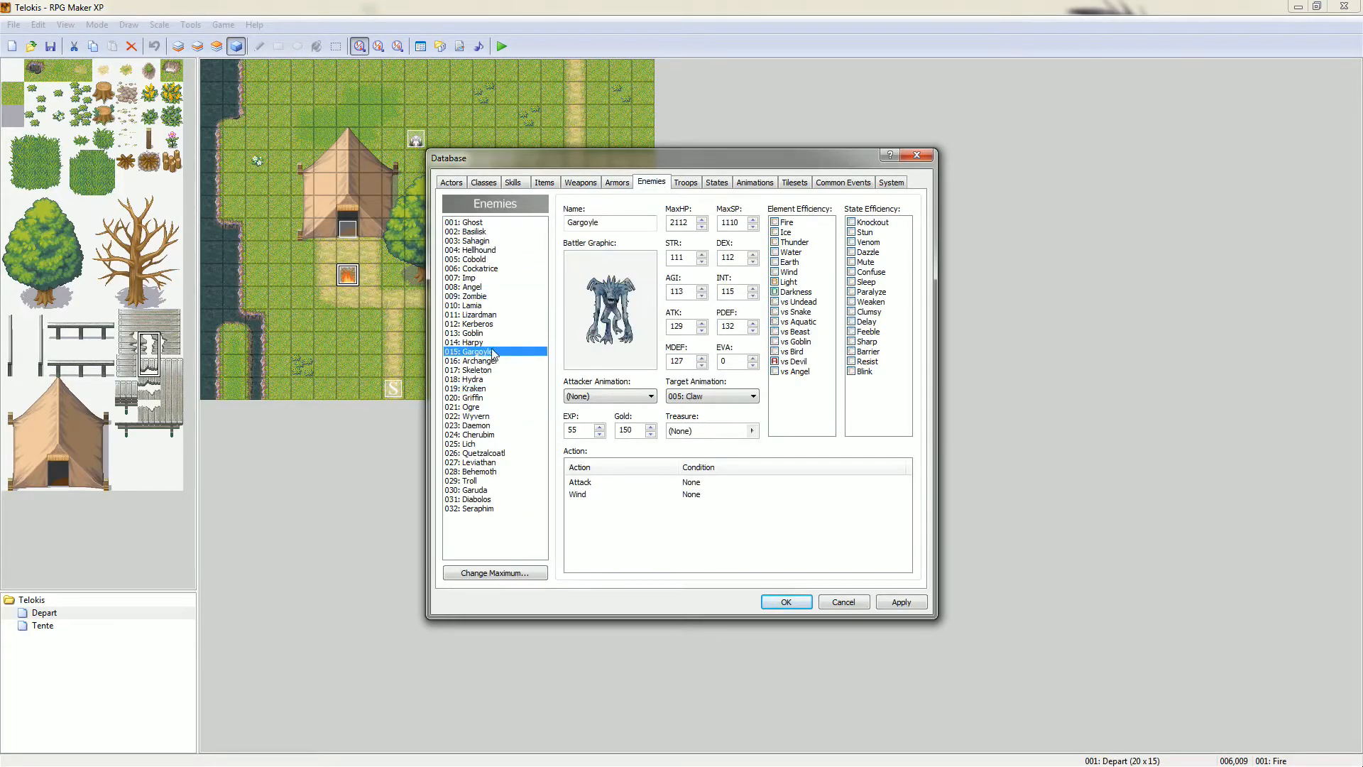
left_click(494, 508)
left_click(495, 490)
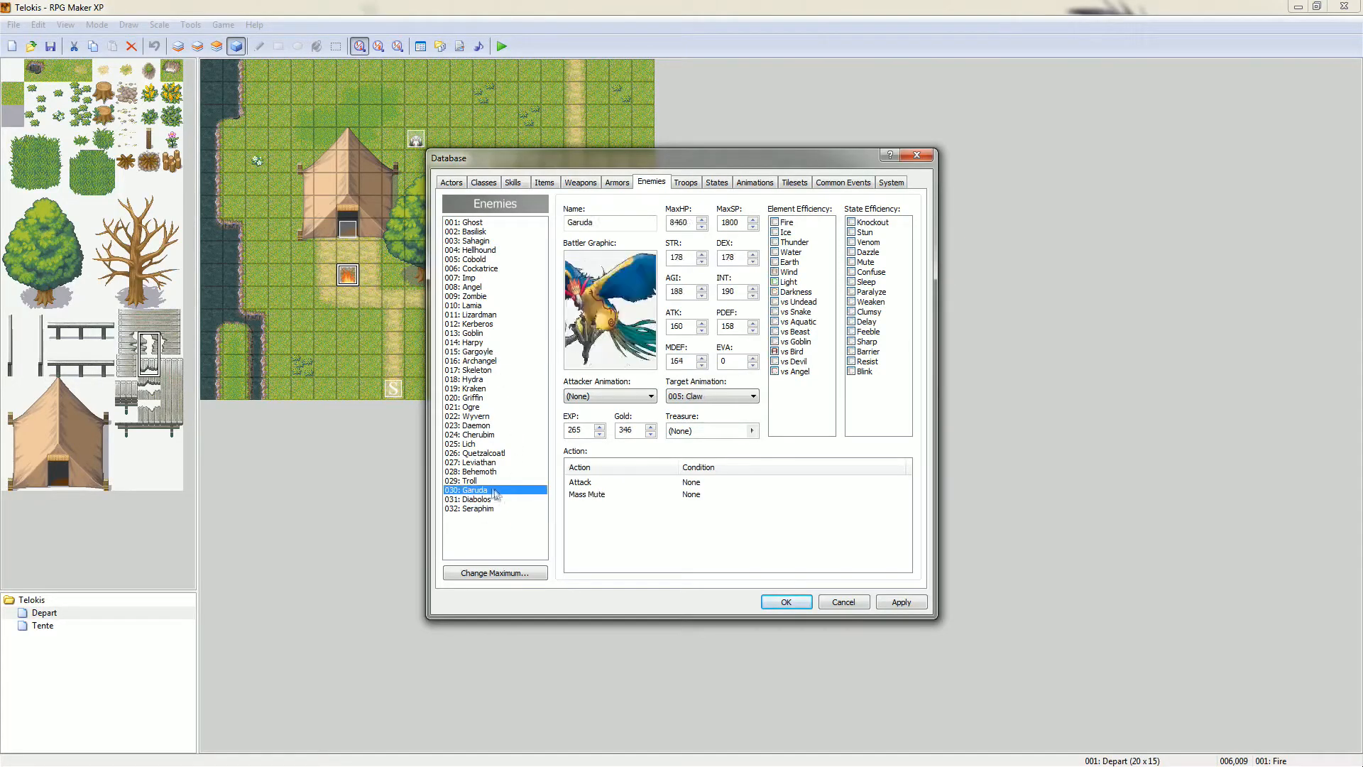
left_click(500, 500)
left_click(490, 353)
left_click(490, 269)
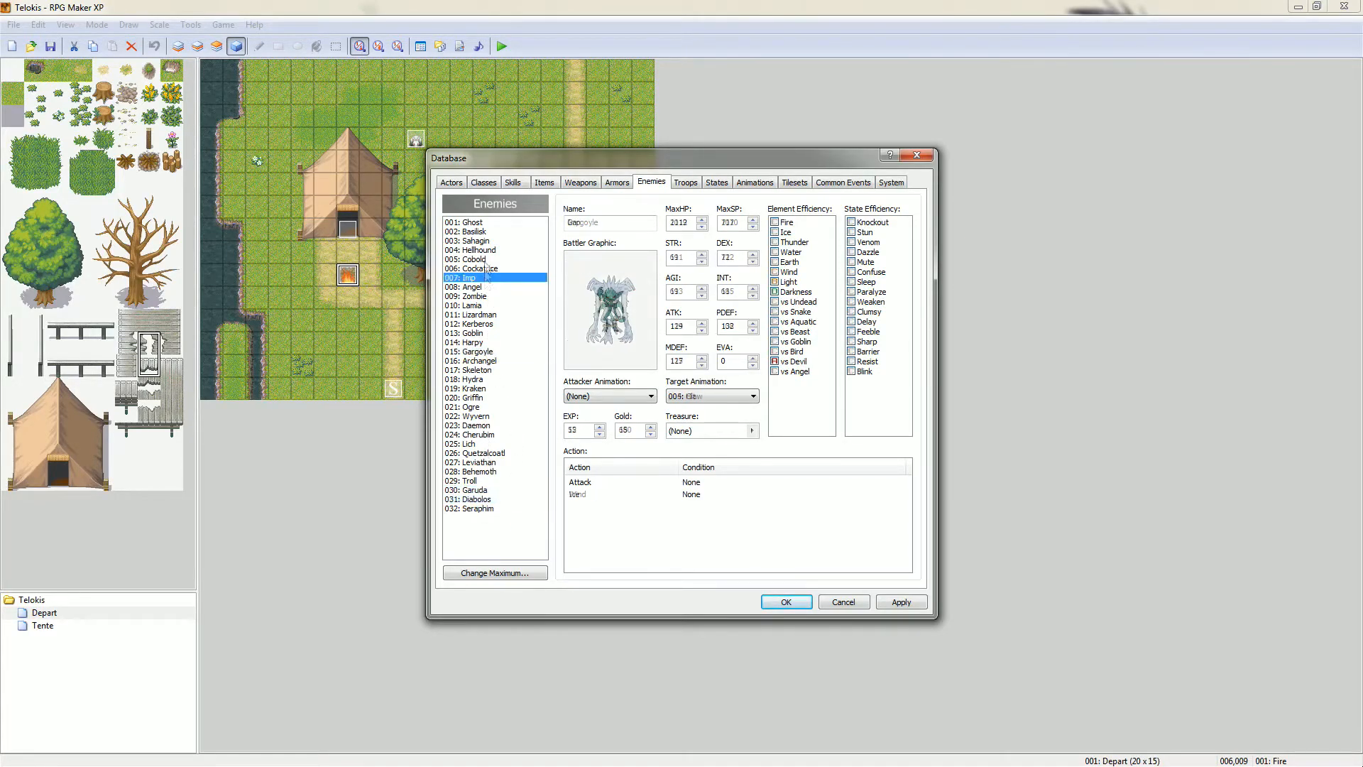
left_click(495, 251)
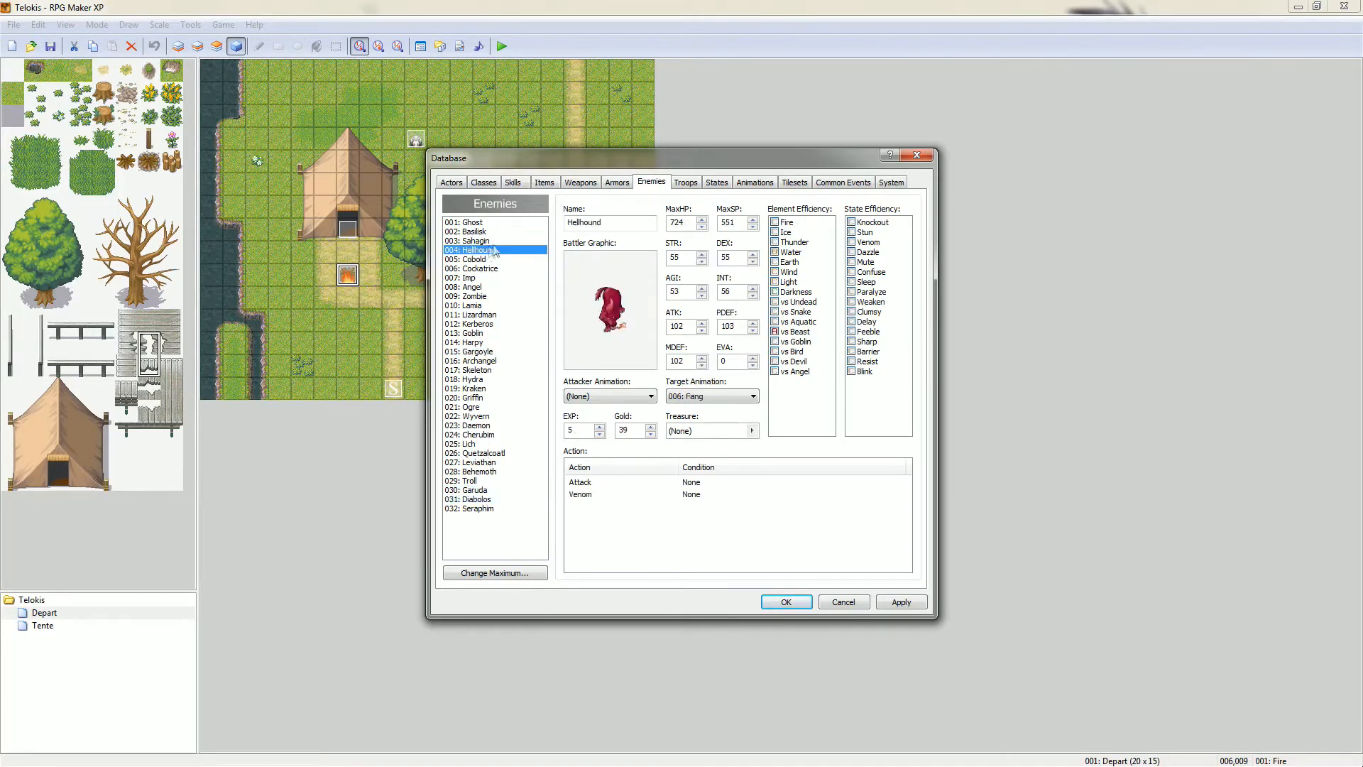
- Compare the parameters of the enemies Diabolos and Ghost, and view a couple of other enemies
left_click(492, 499)
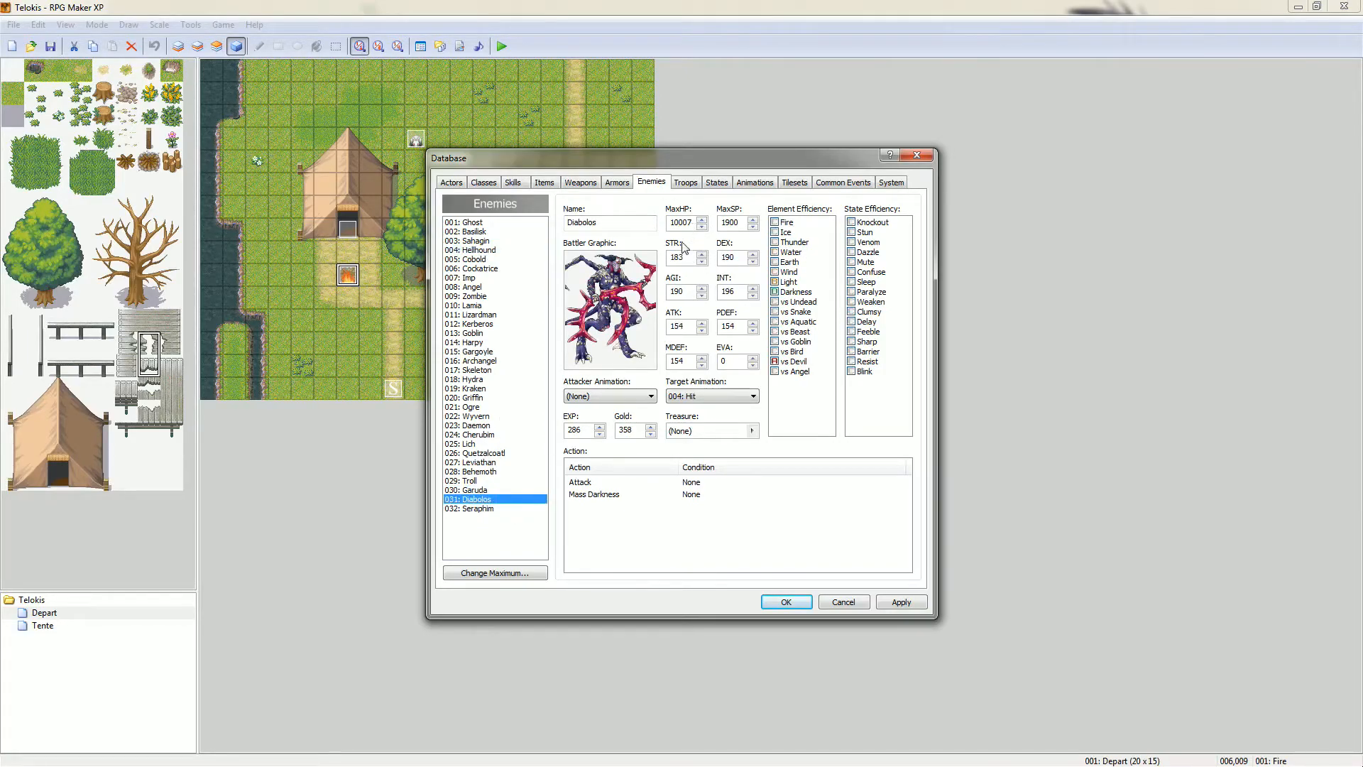
left_click(479, 222)
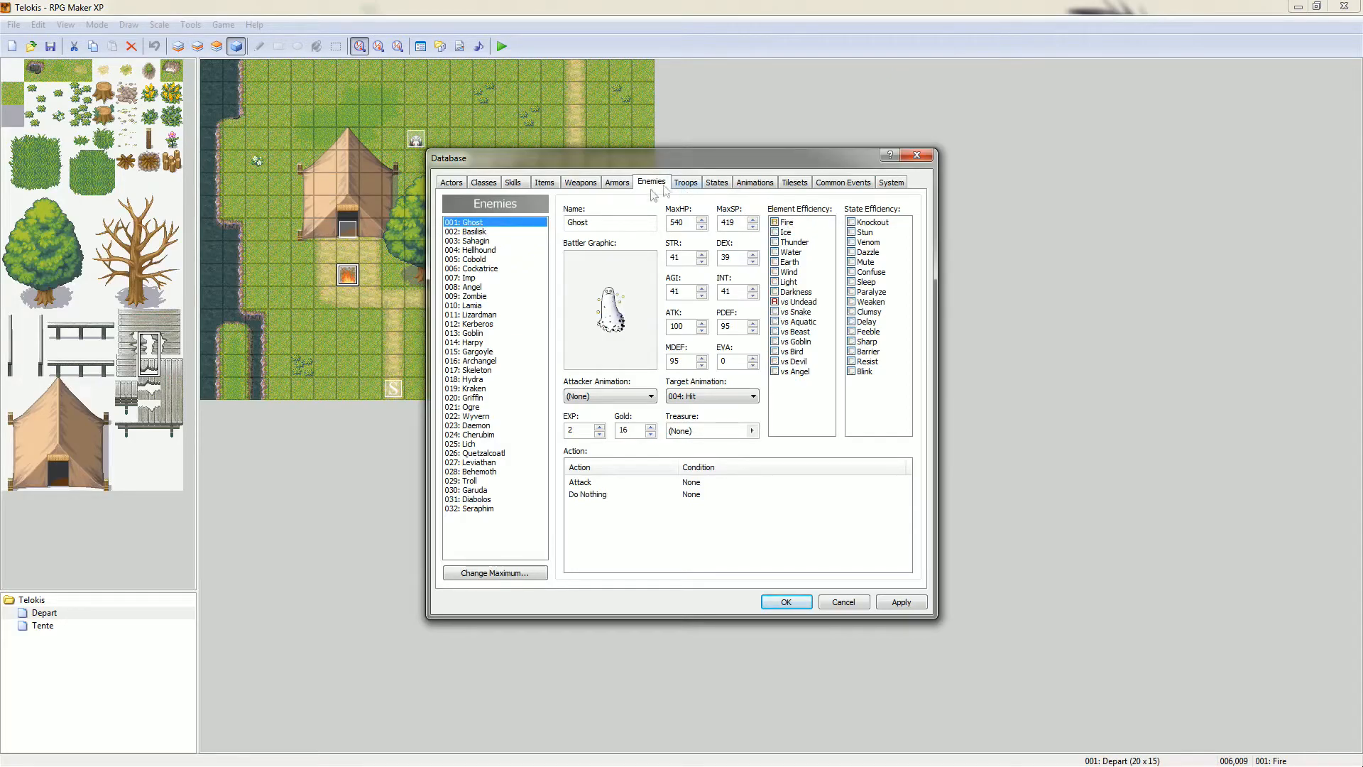
left_click(470, 416)
left_click(508, 342)
- Look through the predefined enemy troops in the database, including Zombie*2 and Ghost*2
left_click(686, 182)
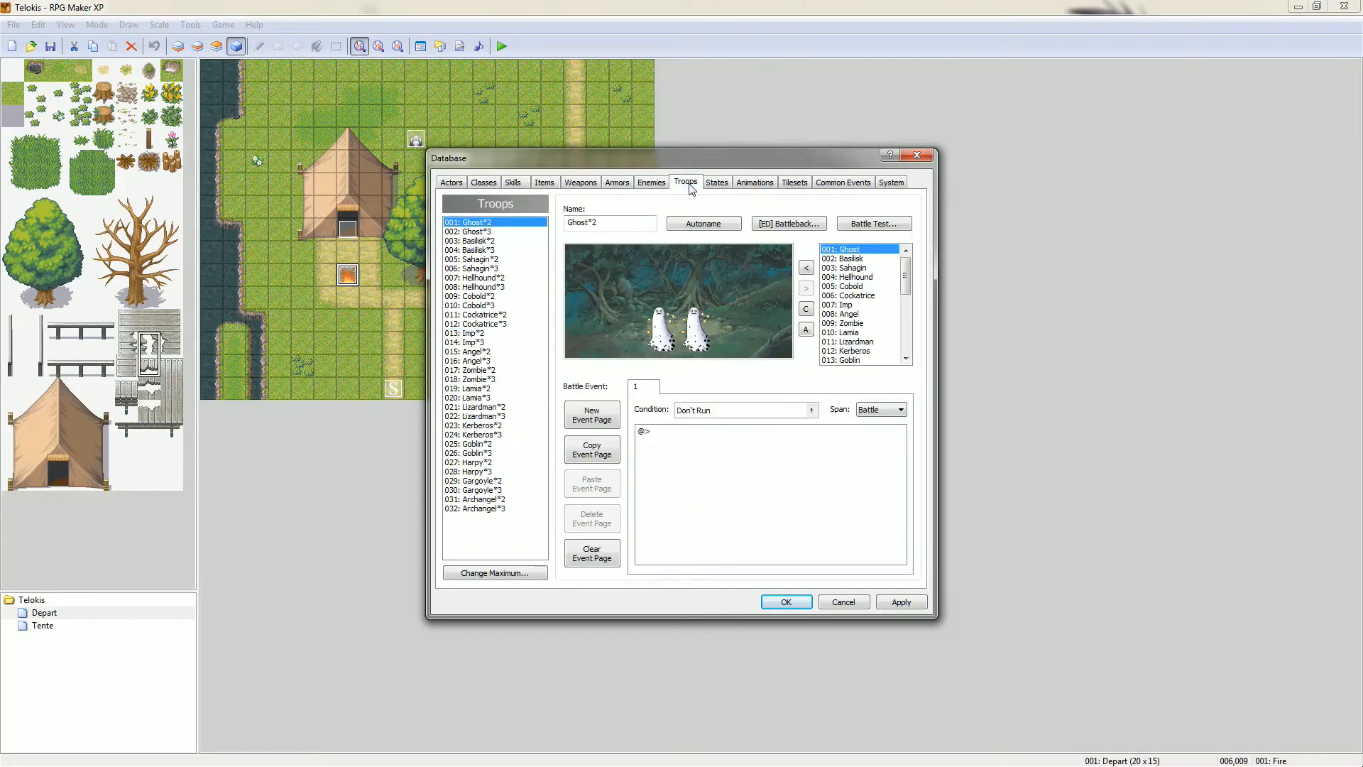
left_click(486, 279)
left_click(482, 369)
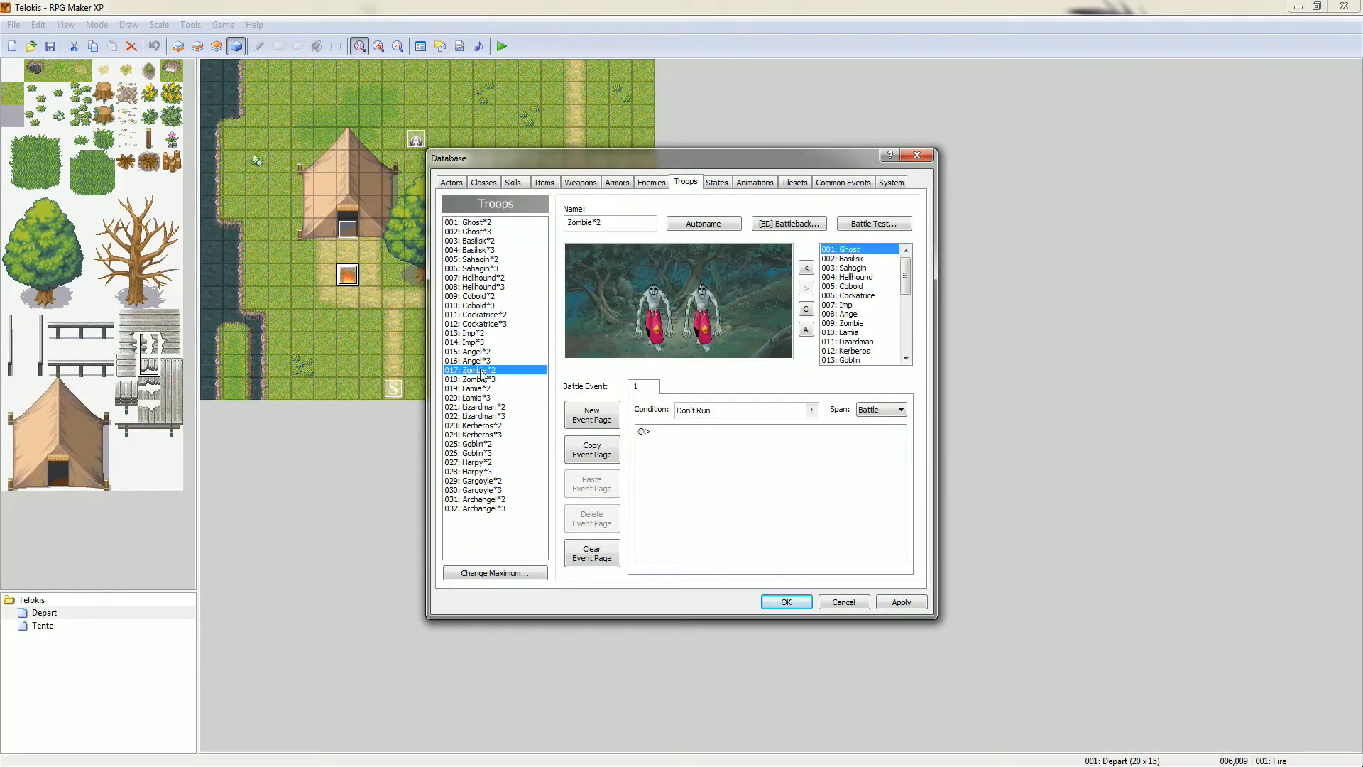
left_click(477, 352)
left_click(483, 314)
left_click(479, 406)
left_click(490, 296)
left_click(526, 232)
left_click(523, 222)
- Compare the enemies list with the troops, viewing Cockatrice*3, Hellhound*2 and Ghost*2 among the enemy groups
left_click(660, 184)
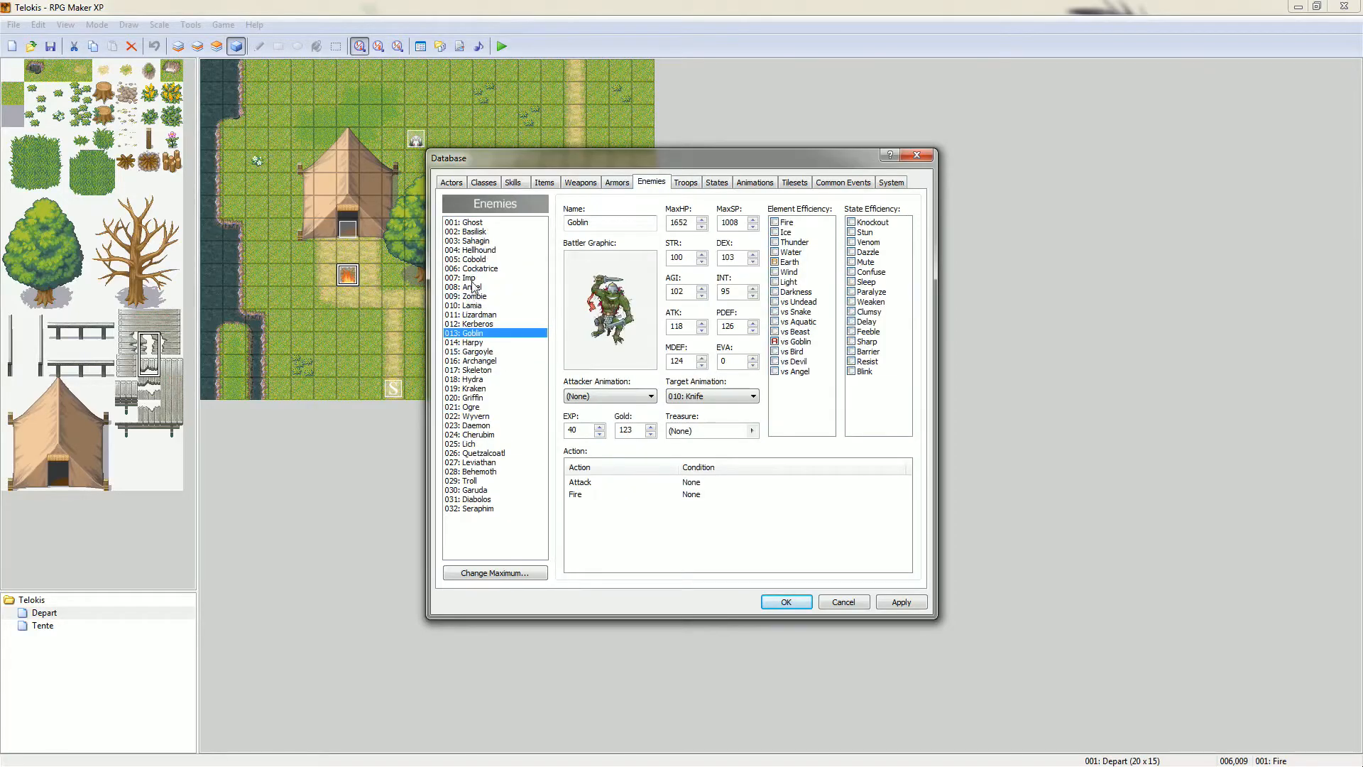
left_click(685, 183)
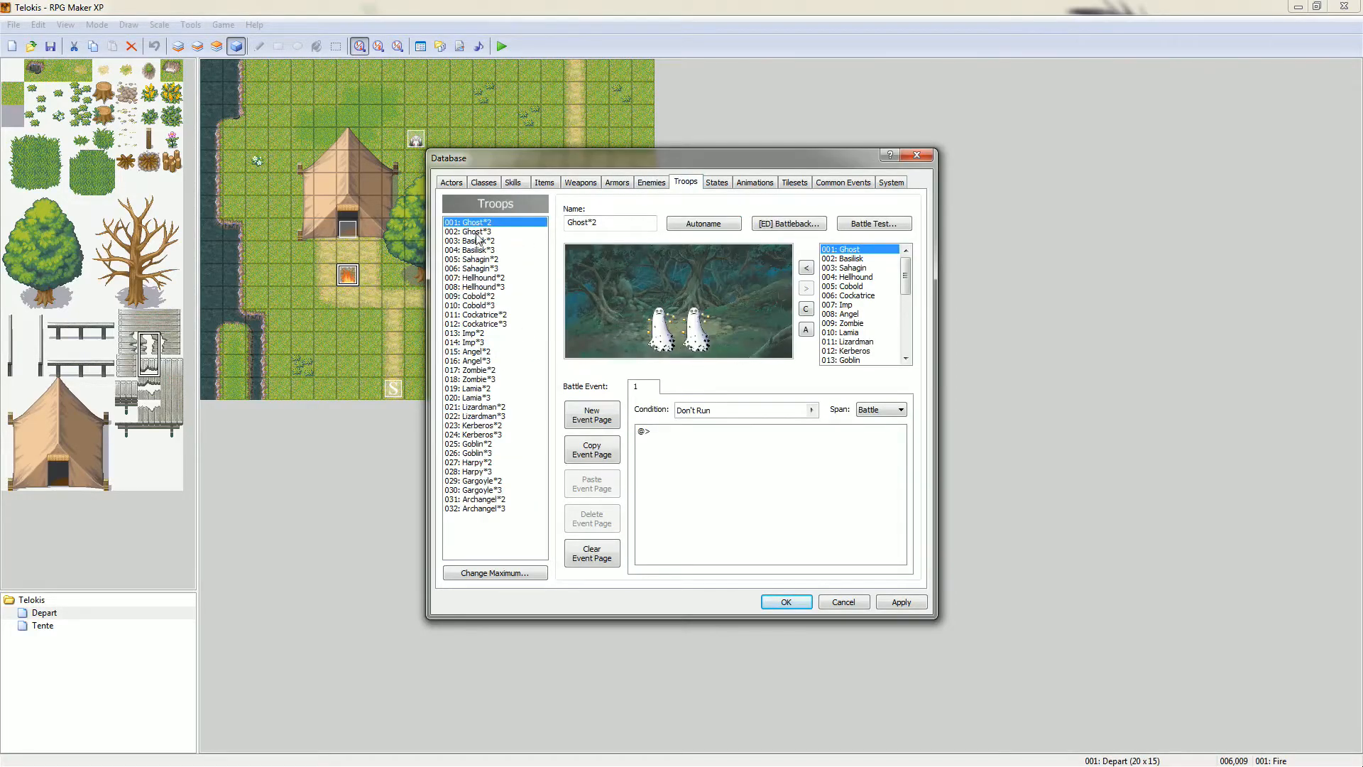
left_click(496, 361)
left_click(495, 453)
left_click(497, 324)
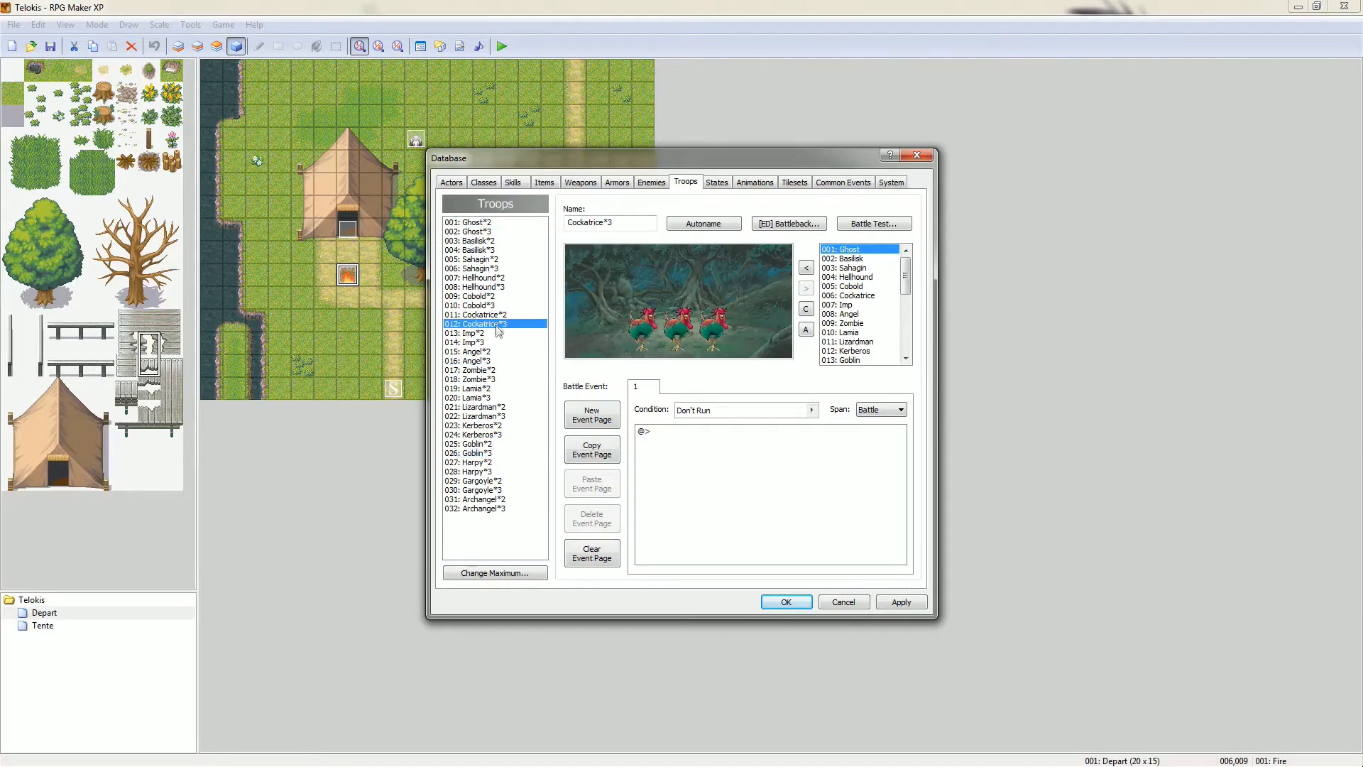
left_click(501, 278)
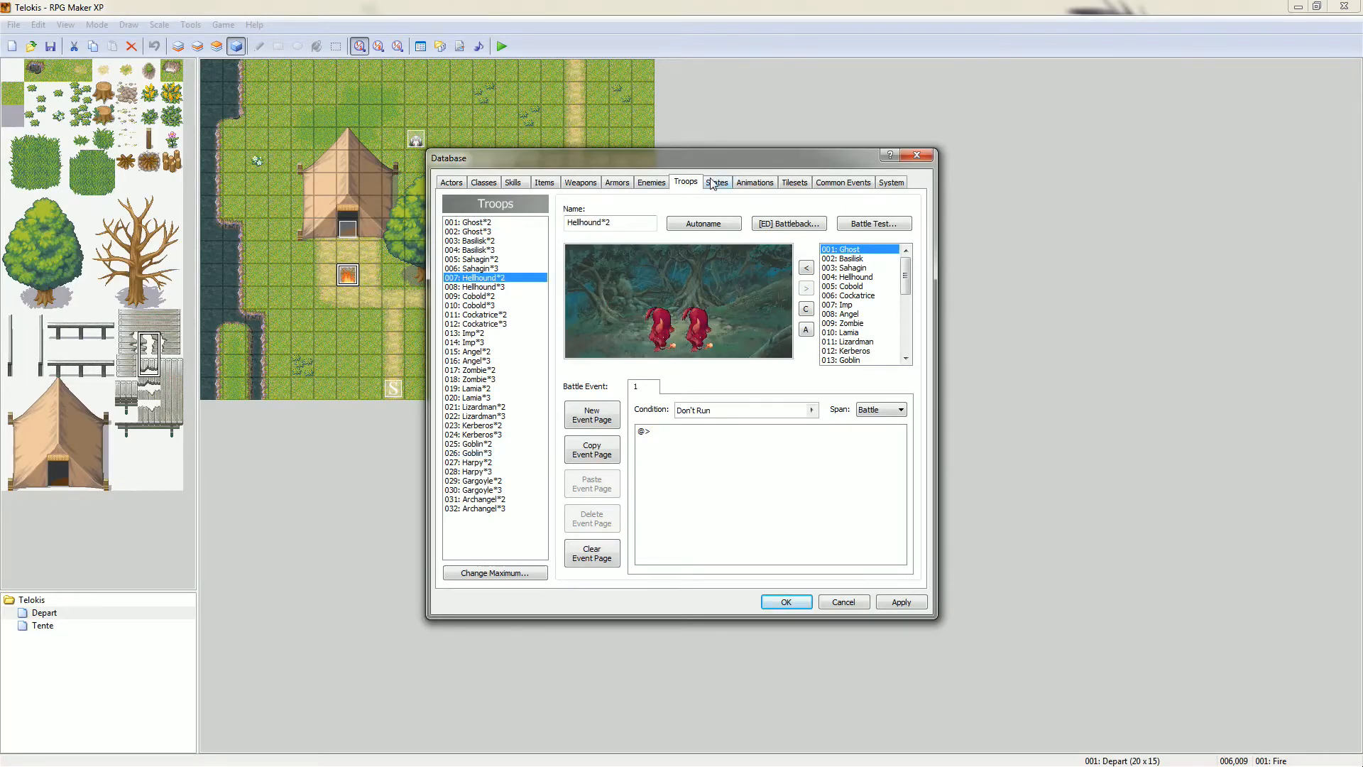
left_click(505, 222)
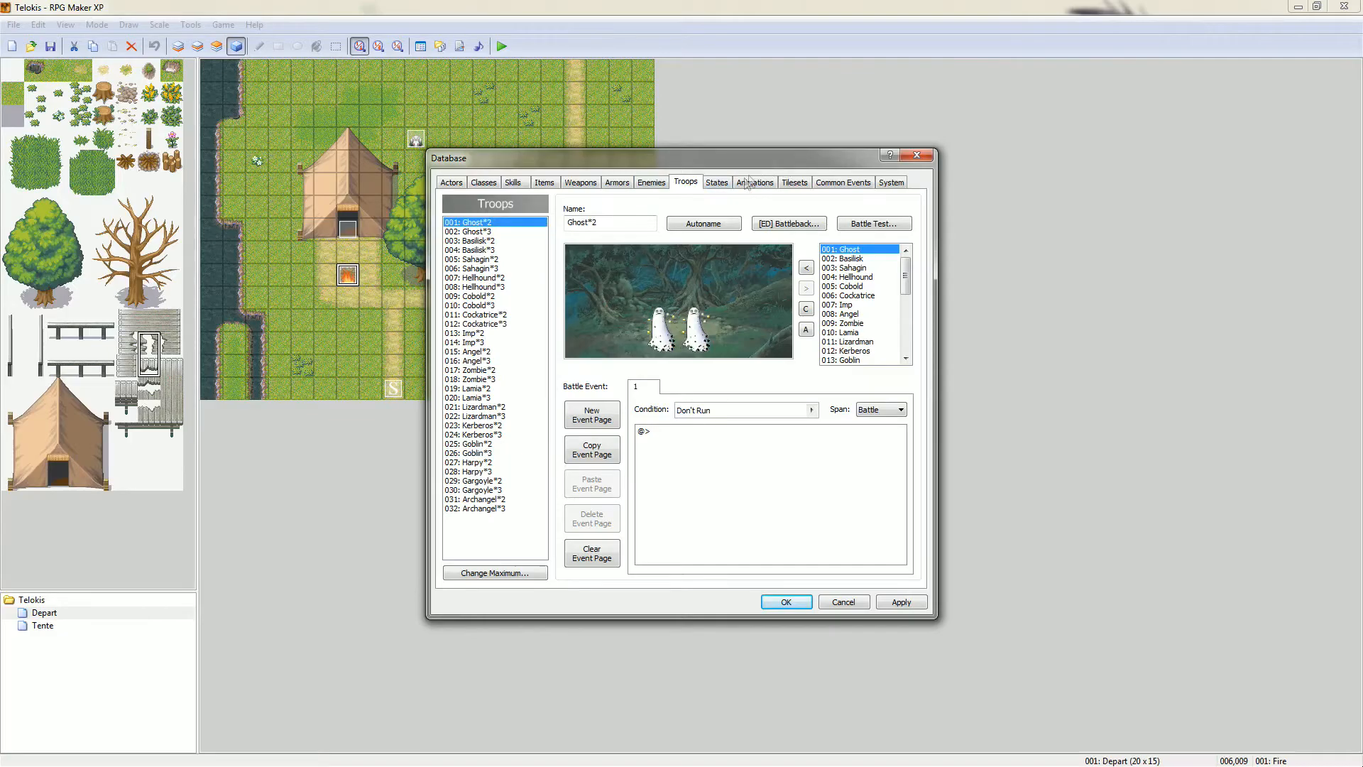
- Look through the settings of the predefined states, such as Confuse, Paralyze, Dazzle, Venom and Mute
left_click(717, 183)
left_click(498, 232)
left_click(496, 260)
left_click(494, 324)
left_click(487, 361)
left_click(491, 333)
left_click(498, 296)
left_click(493, 313)
left_click(499, 269)
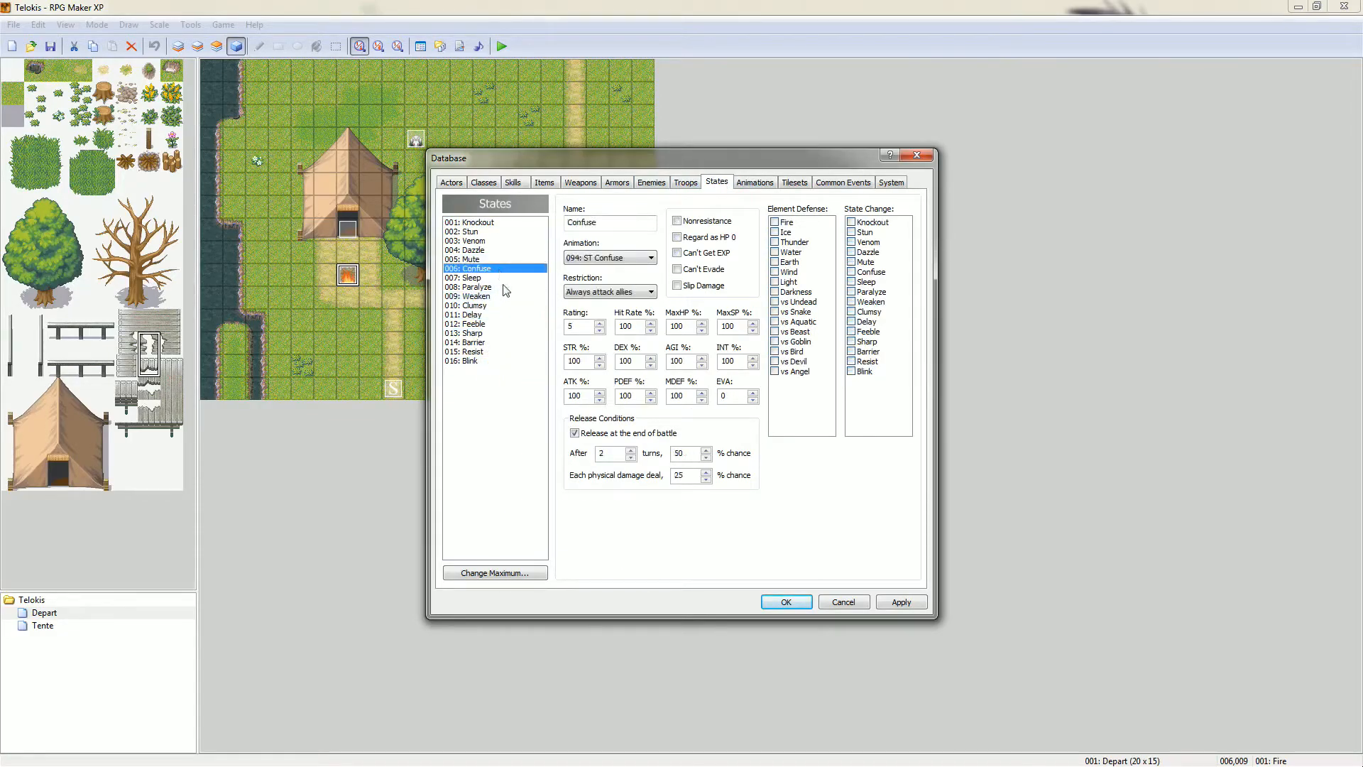
left_click(503, 287)
left_click(501, 260)
left_click(501, 250)
left_click(497, 241)
left_click(502, 269)
left_click(501, 259)
- Examine the predefined animations in the database, viewing HP Recovery 1 and returning to Special Move
left_click(760, 183)
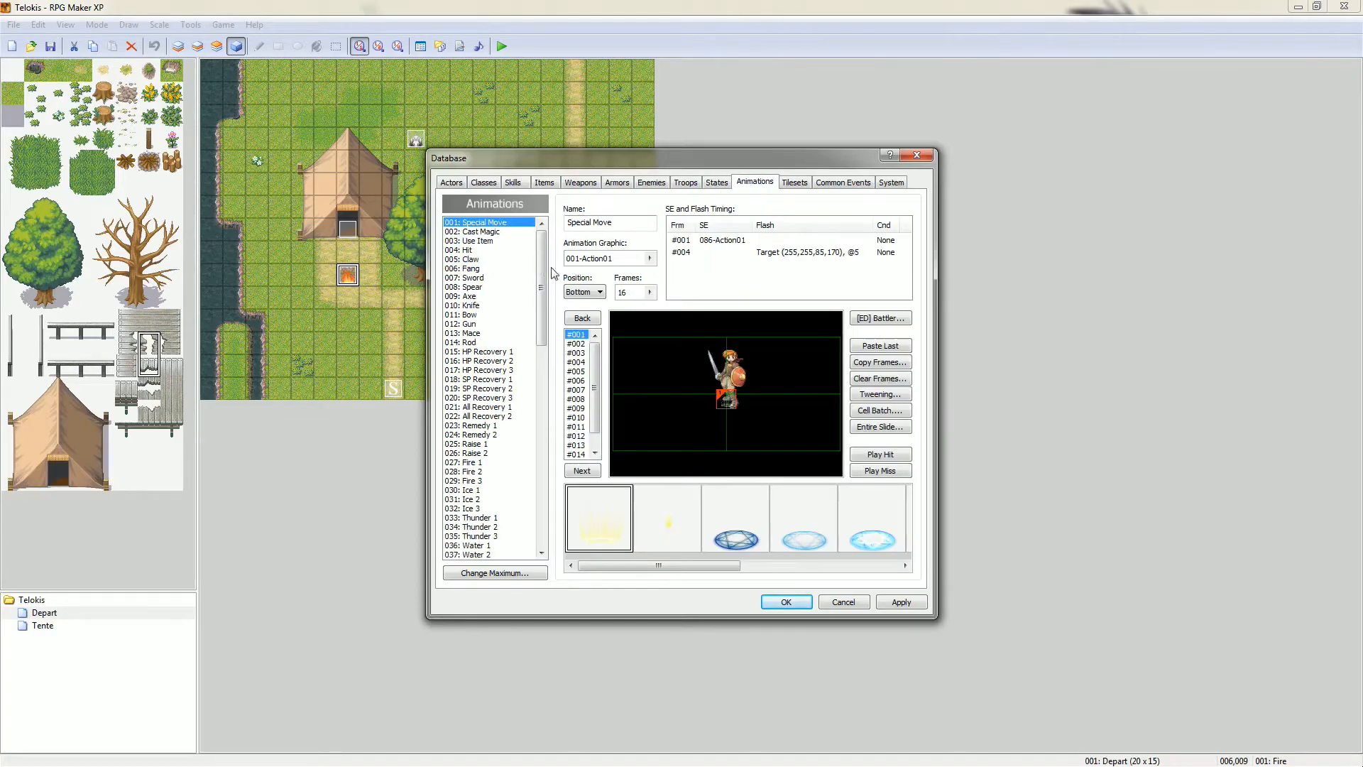
left_click(483, 352)
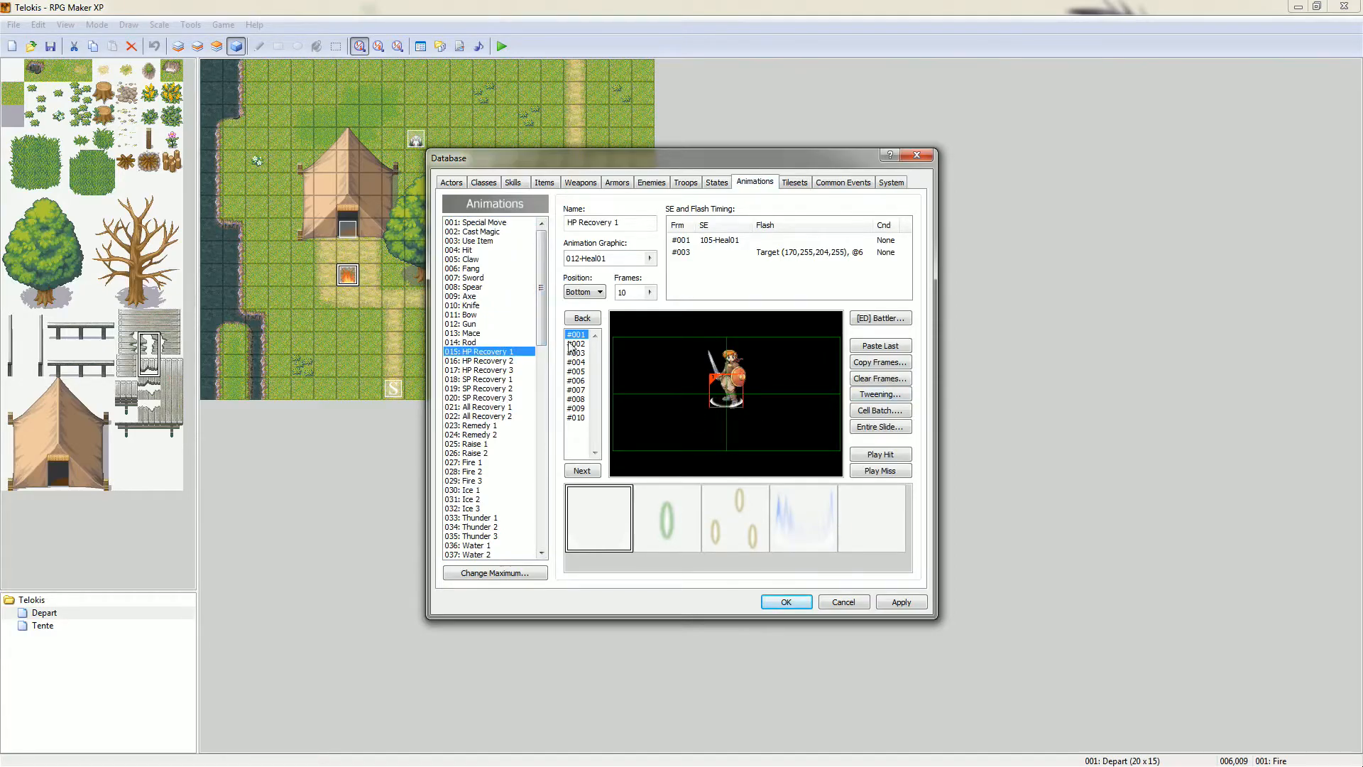
left_click(497, 231)
left_click(498, 222)
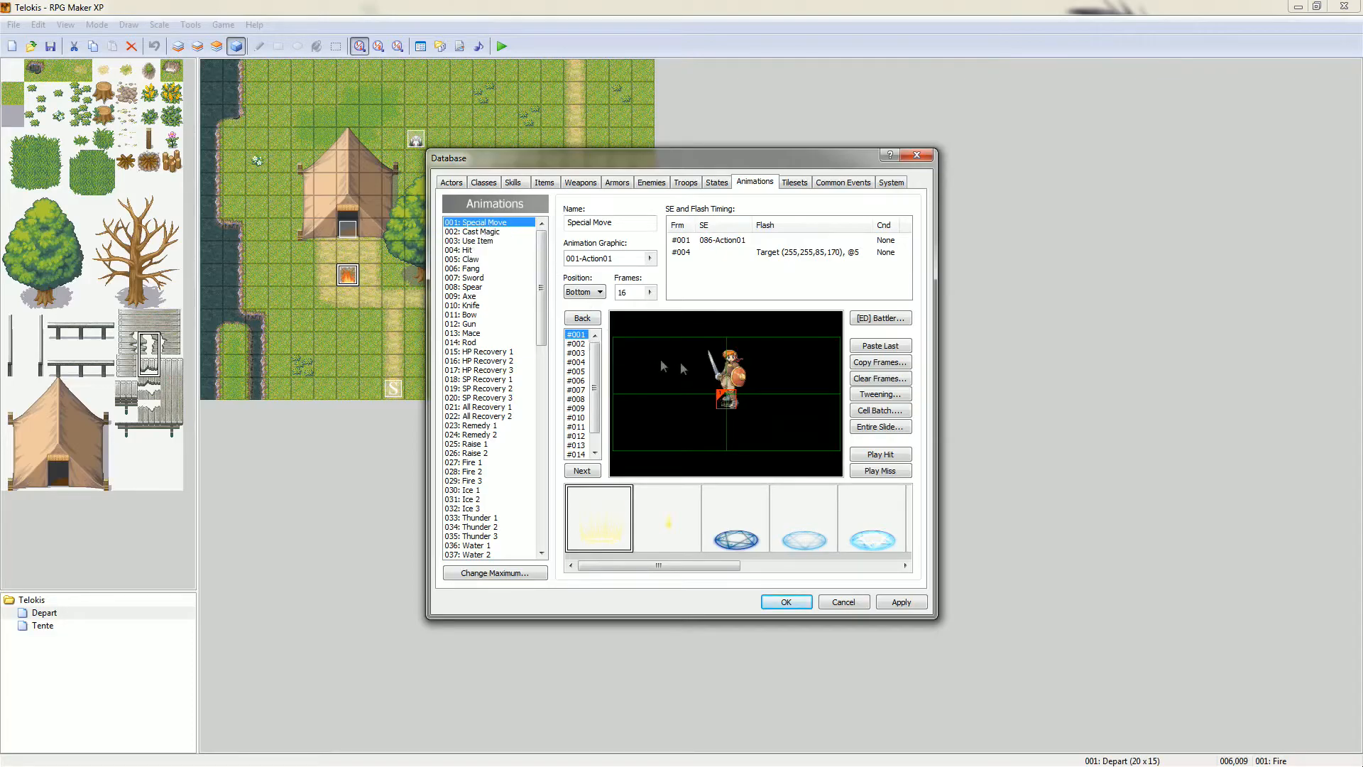
- Step through the frames of the Special Move animation and preview how its cells change
left_click(577, 343)
left_click(577, 352)
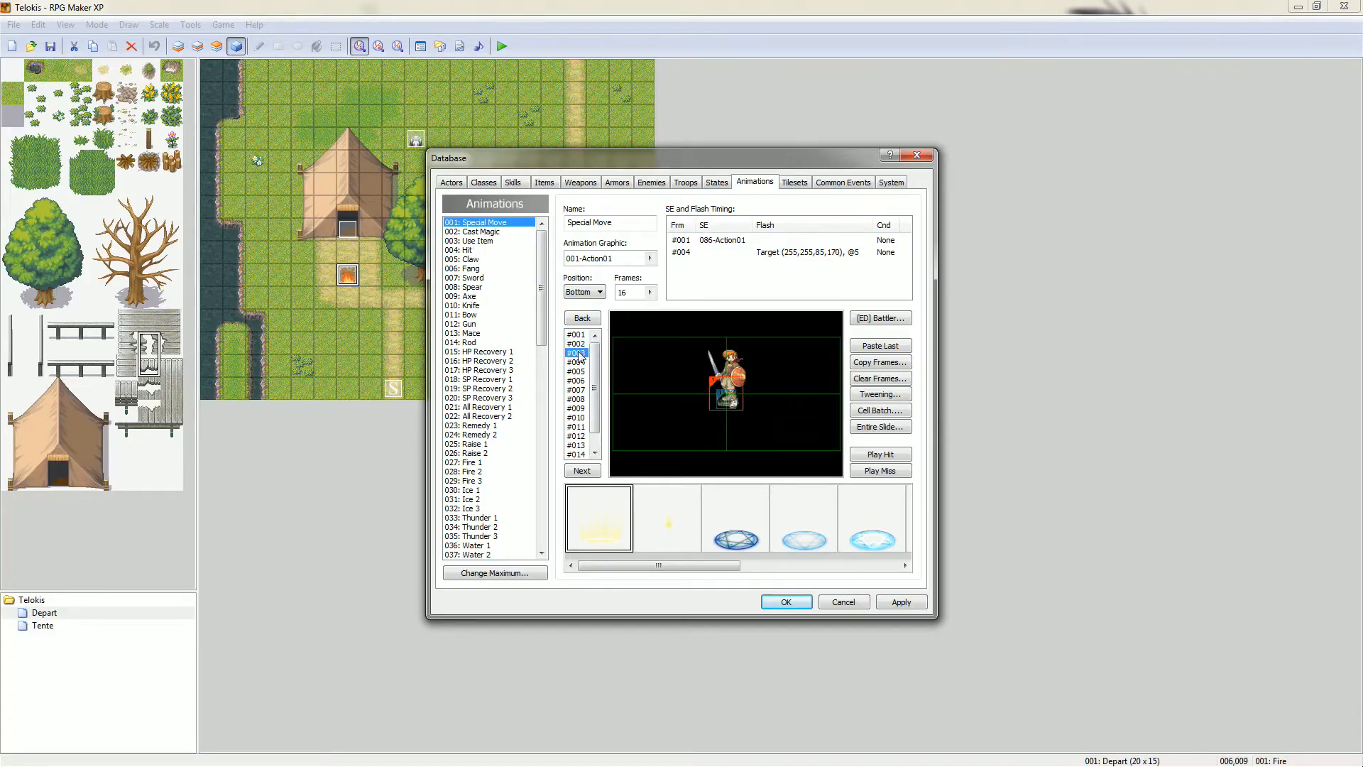
left_click(578, 361)
left_click(580, 372)
left_click(581, 383)
left_click(583, 400)
left_click(581, 410)
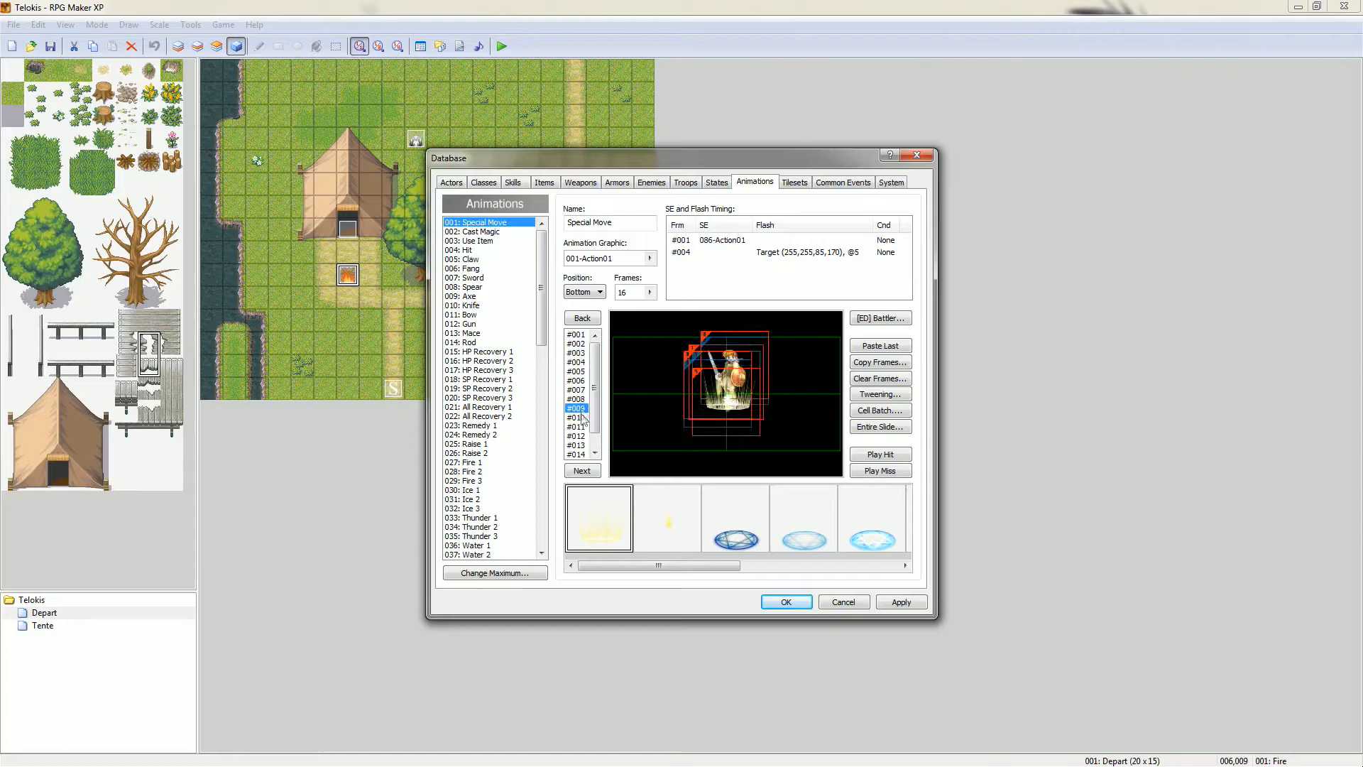
left_click(580, 418)
scroll(579, 443, "down", 2)
left_click(580, 472)
left_click(581, 472)
left_click(581, 471)
left_click(581, 471)
left_click(581, 472)
left_click(585, 337)
scroll(587, 348, "up", 1)
scroll(587, 351, "up", 1)
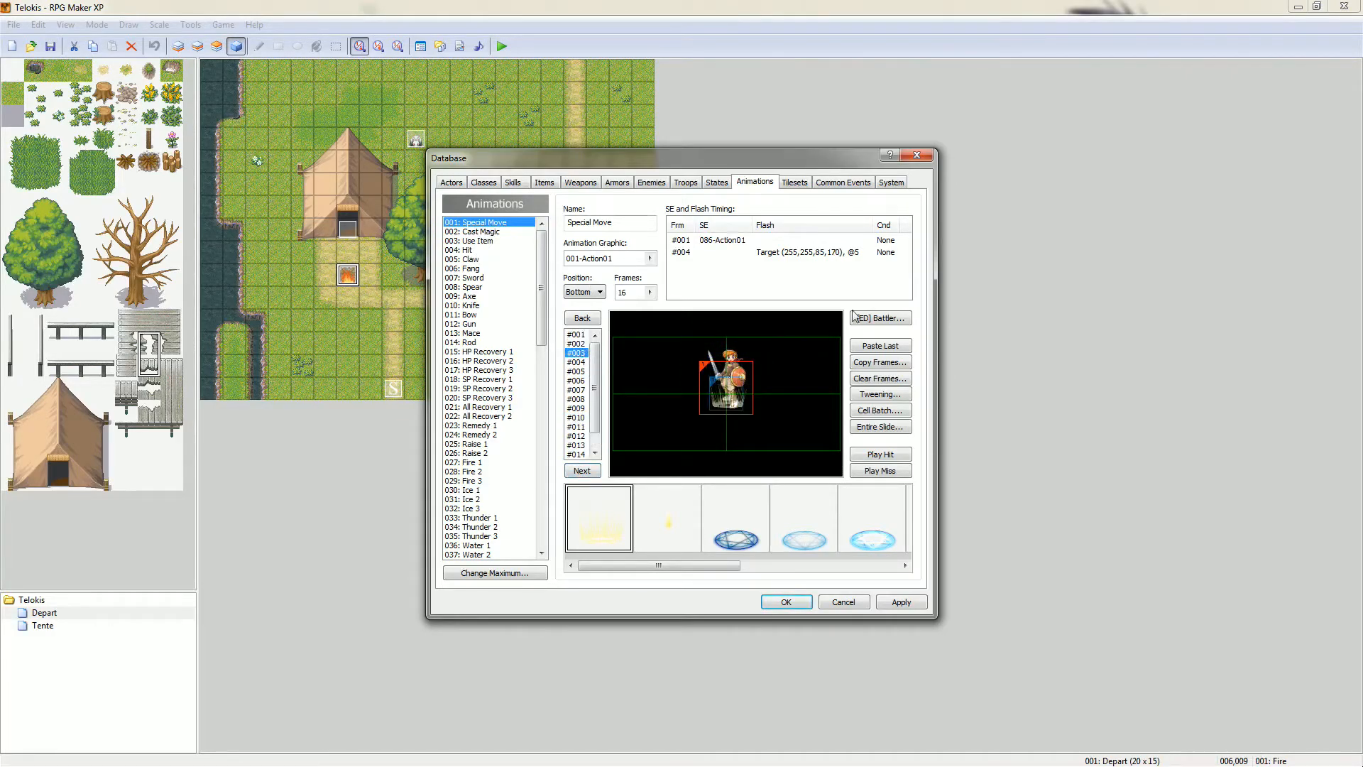
- Add the pale blue magic circle cell below the battler in frame #003 of Special Move, at about (-16, 128)
left_click_drag(676, 566, 739, 568)
left_click(715, 518)
double_click(720, 439)
left_click(802, 440)
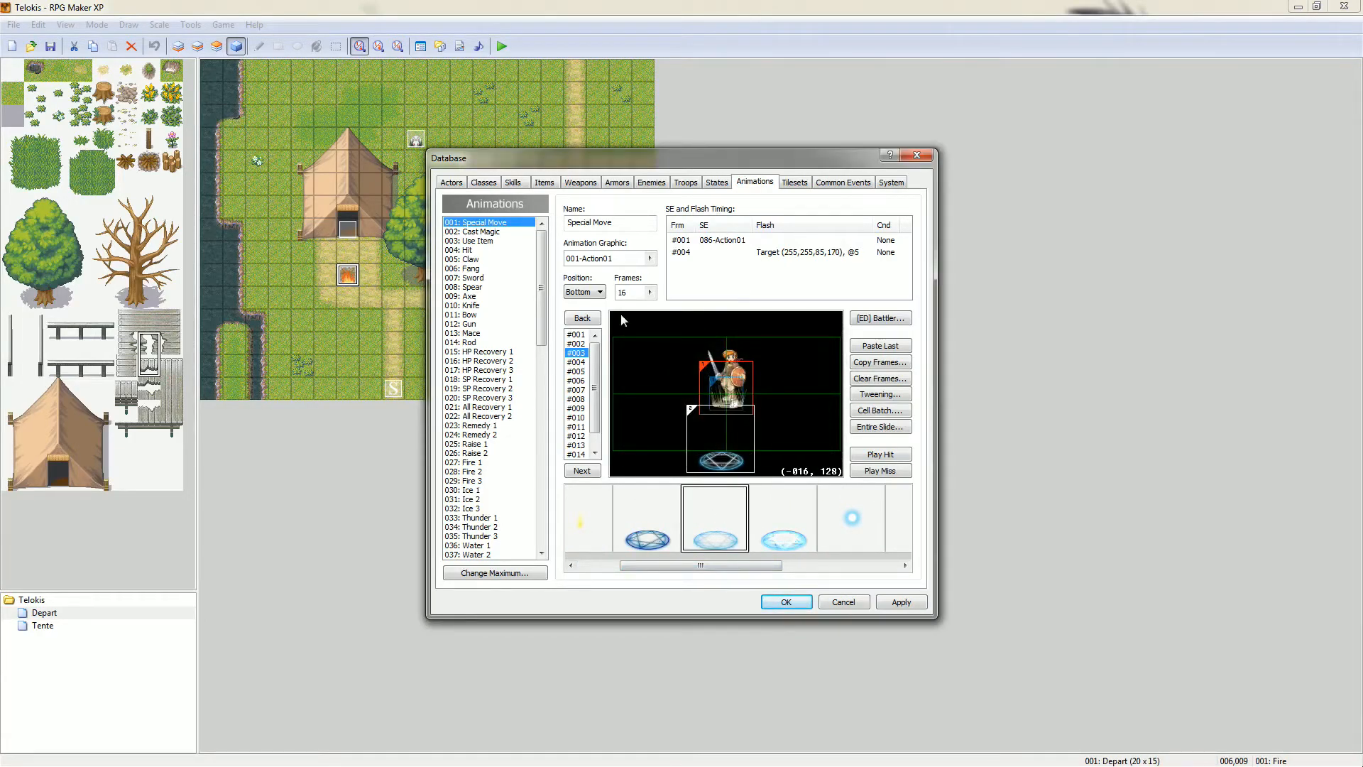
- Open the database's tilesets and examine the passage settings of the Grassland tileset, moving the dialog clear of the map
left_click(796, 183)
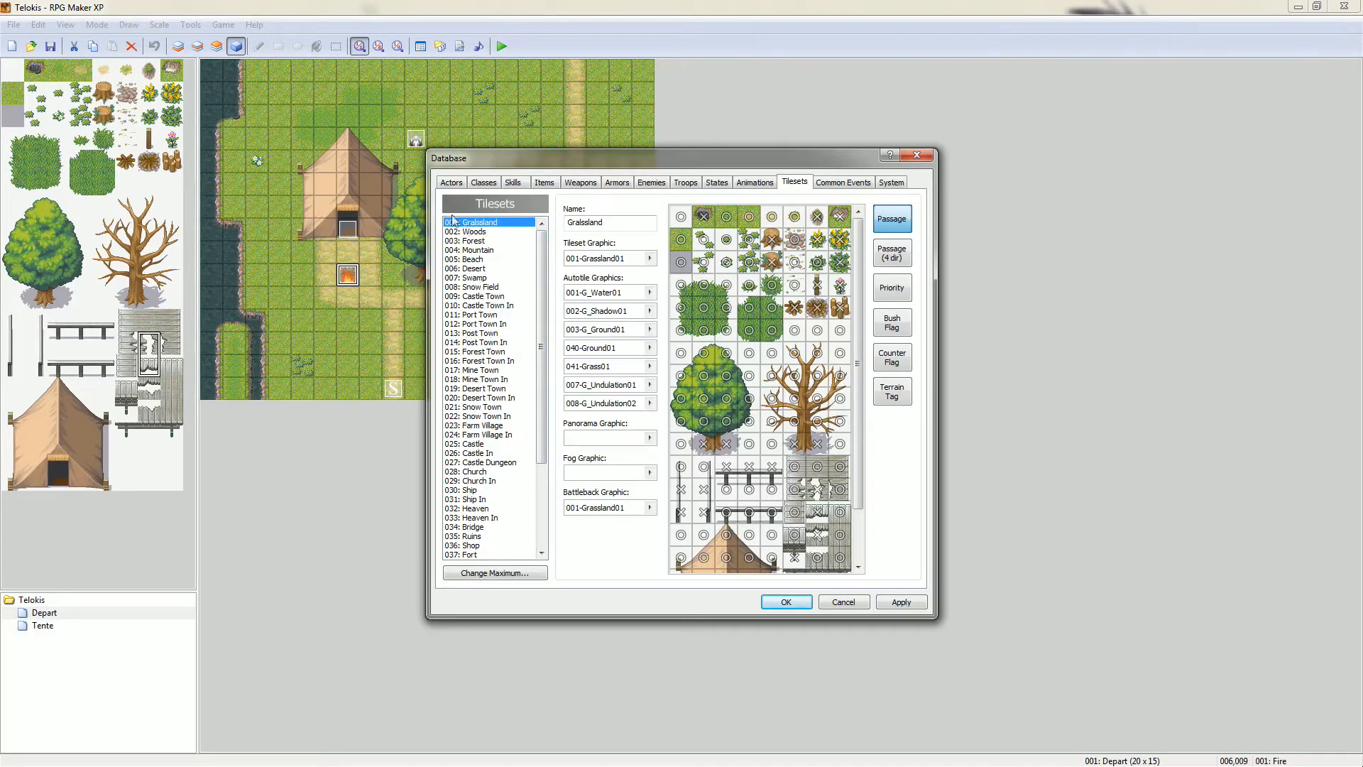
left_click_drag(579, 165, 762, 130)
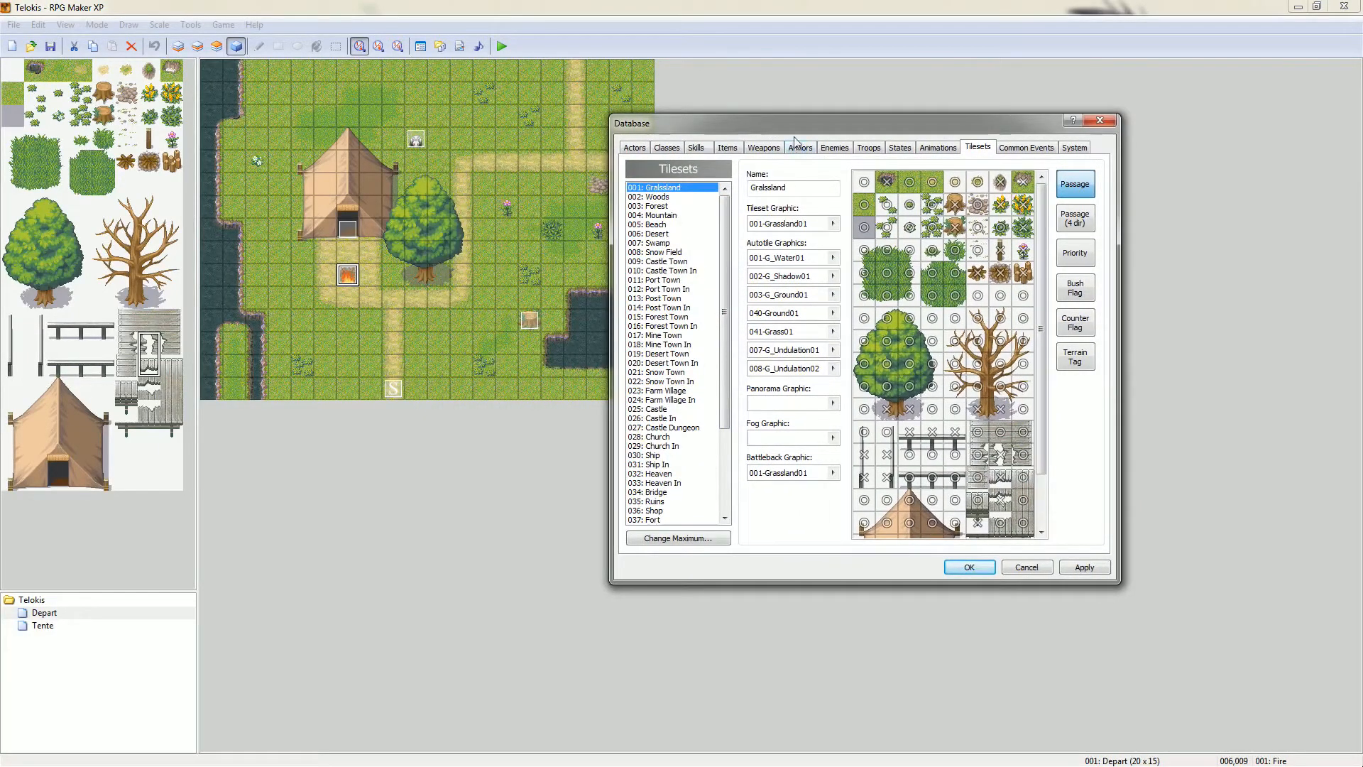
key("BackSpace")
left_click_drag(1045, 313, 1045, 383)
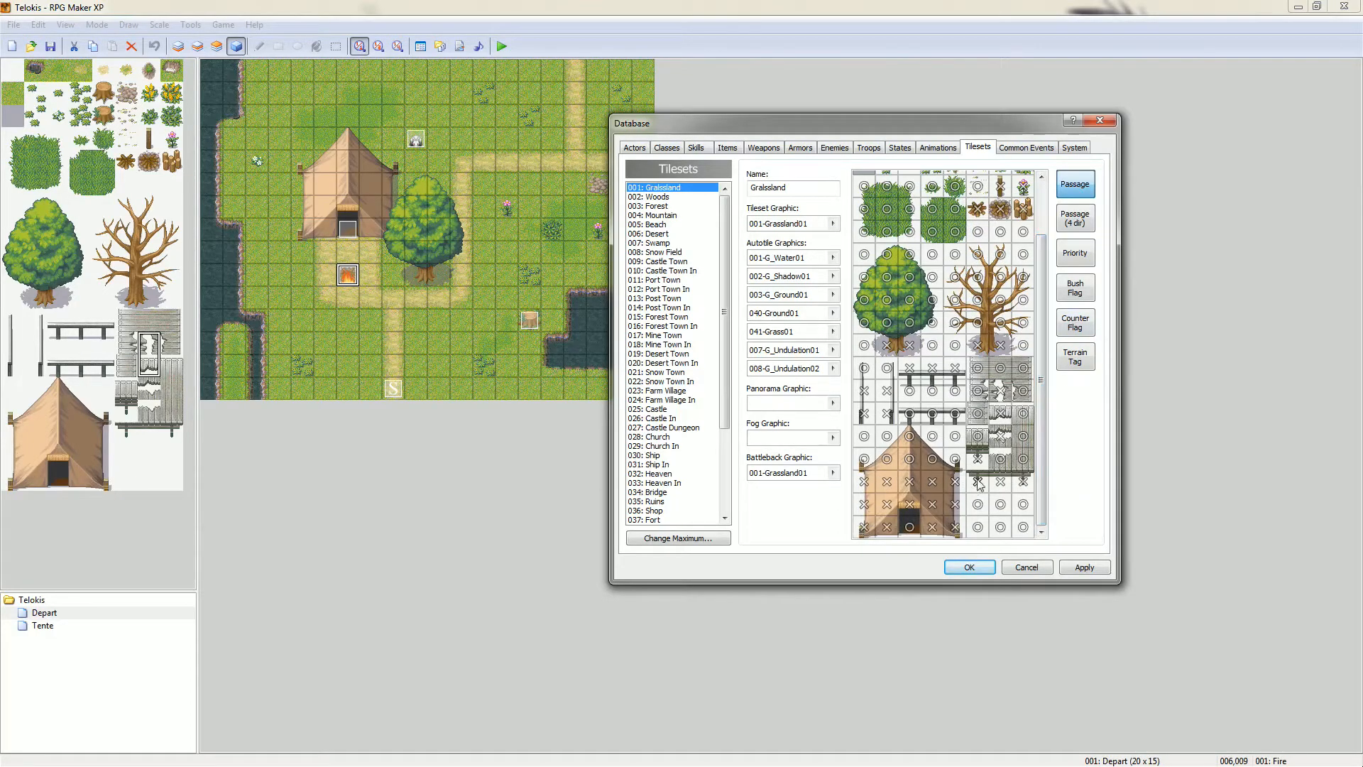
scroll(1047, 260, "up", 3)
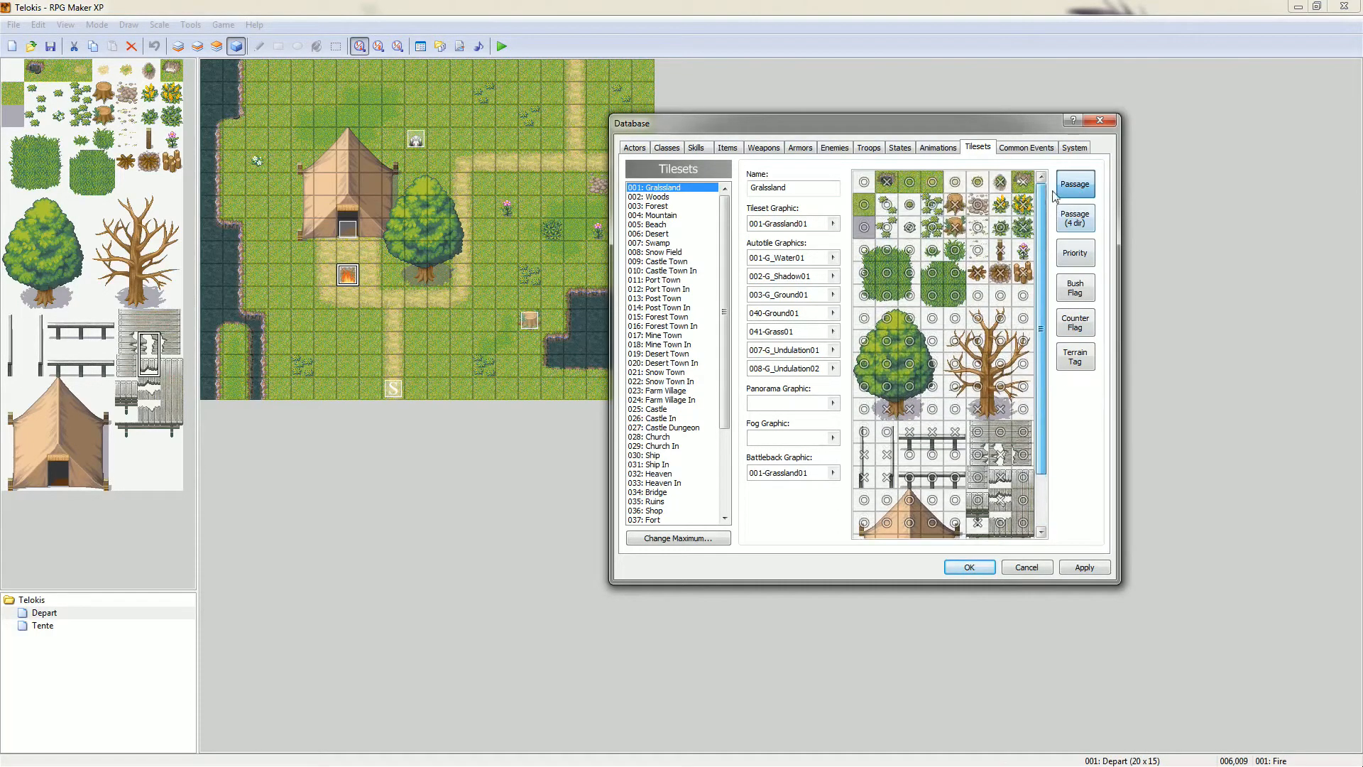
- Examine the Grassland tileset's four-direction passage, priority, bush flag and terrain tag settings, returning to the passage view
left_click(1075, 218)
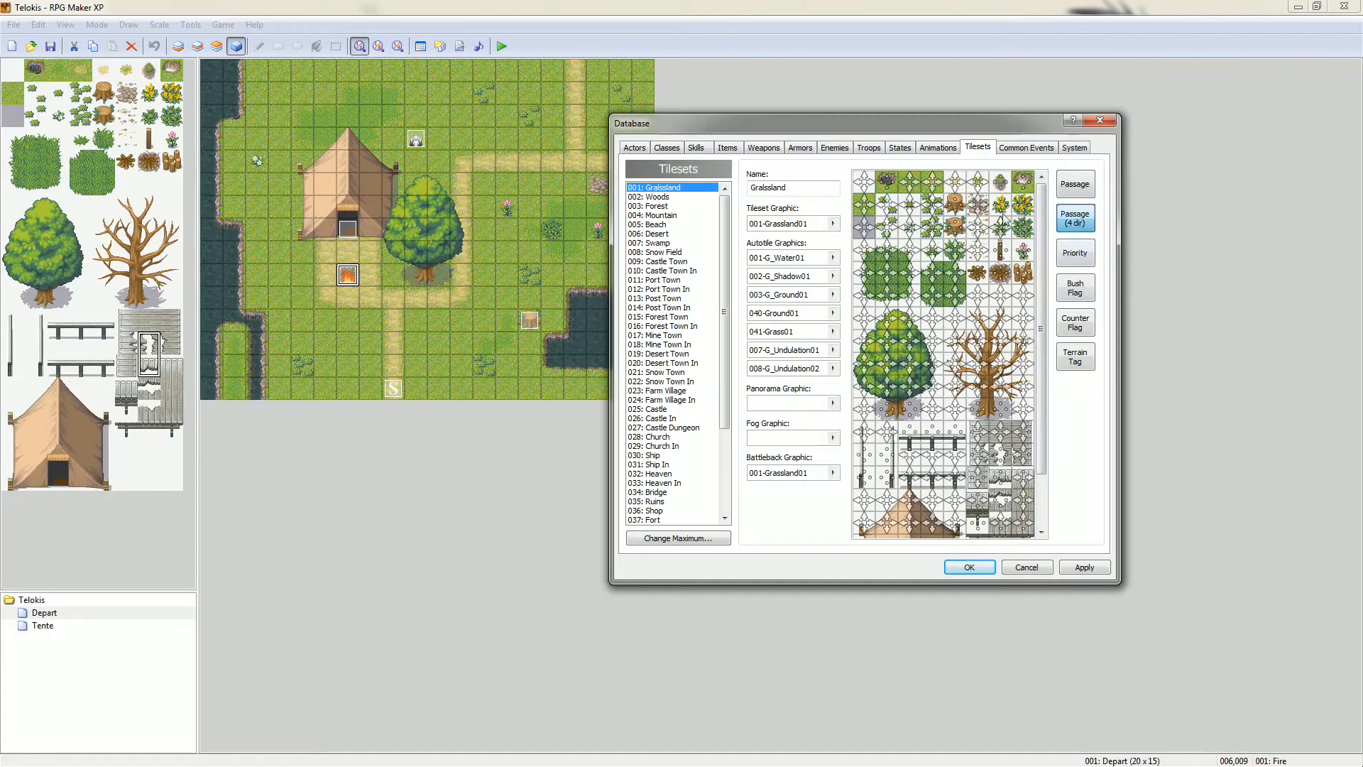
left_click(1075, 253)
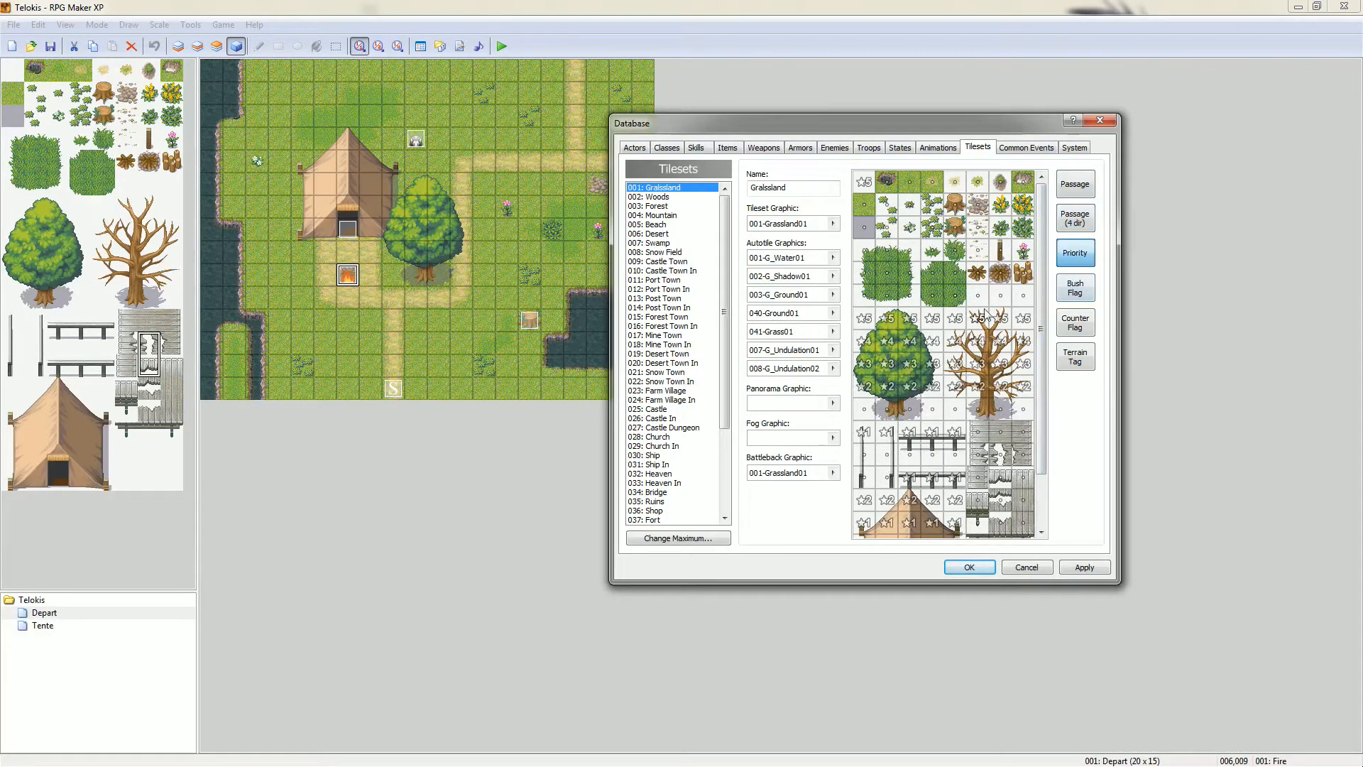
scroll(1041, 289, "down", 3)
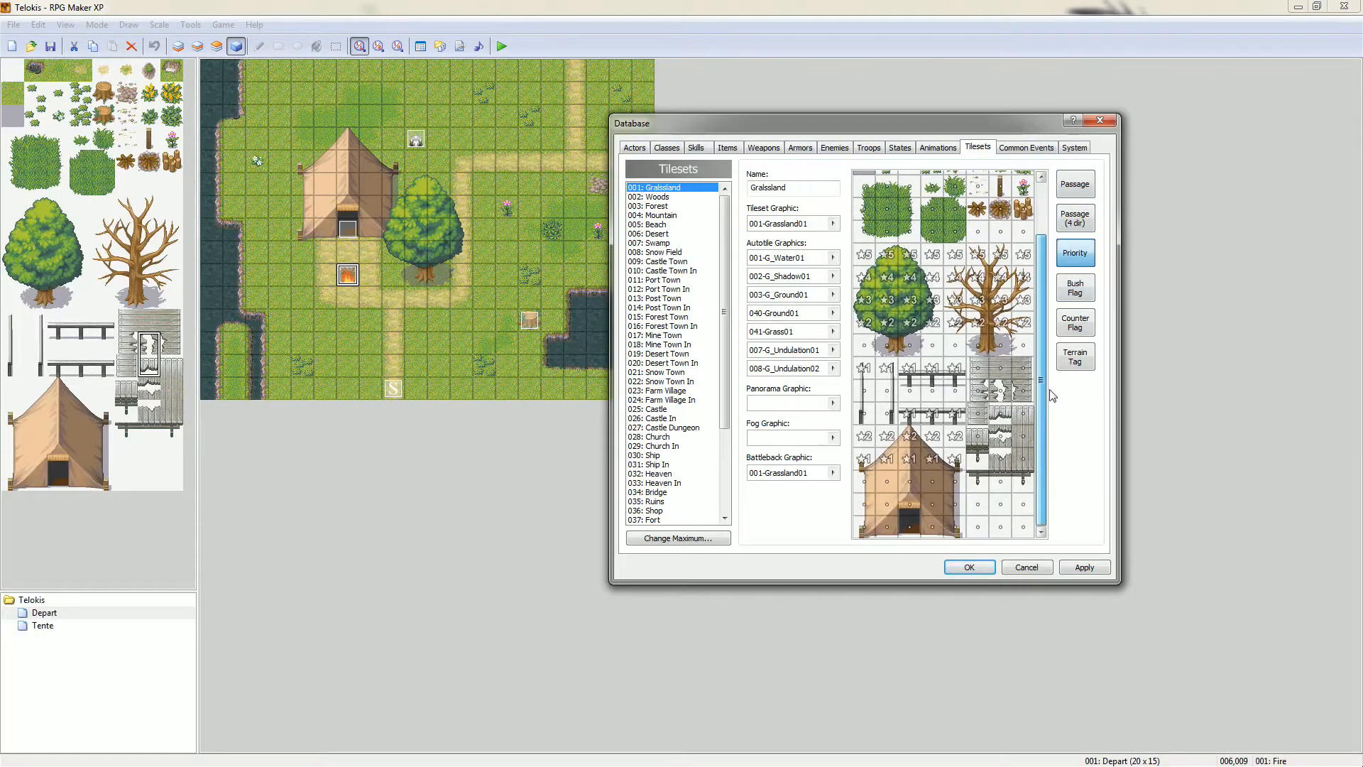
left_click(1075, 287)
scroll(931, 268, "up", 3)
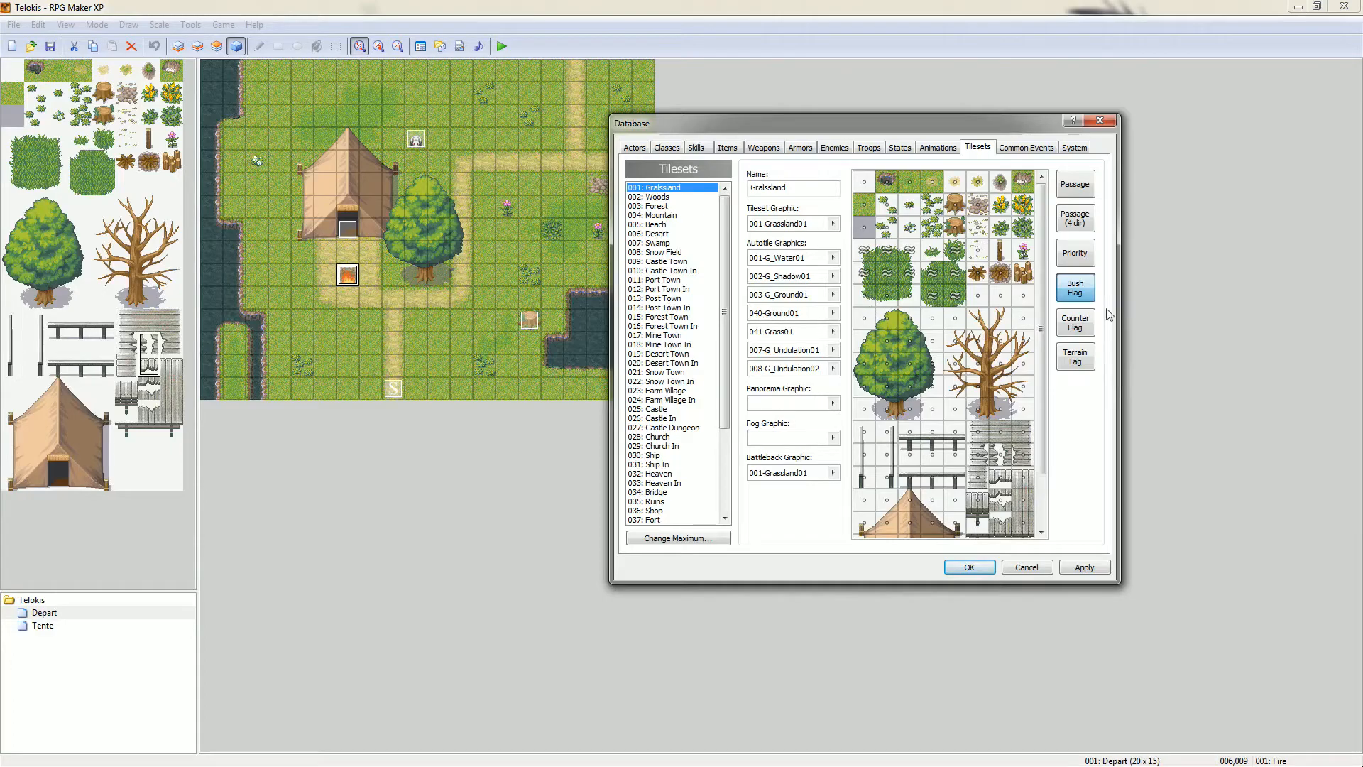
left_click(1076, 358)
left_click(1074, 192)
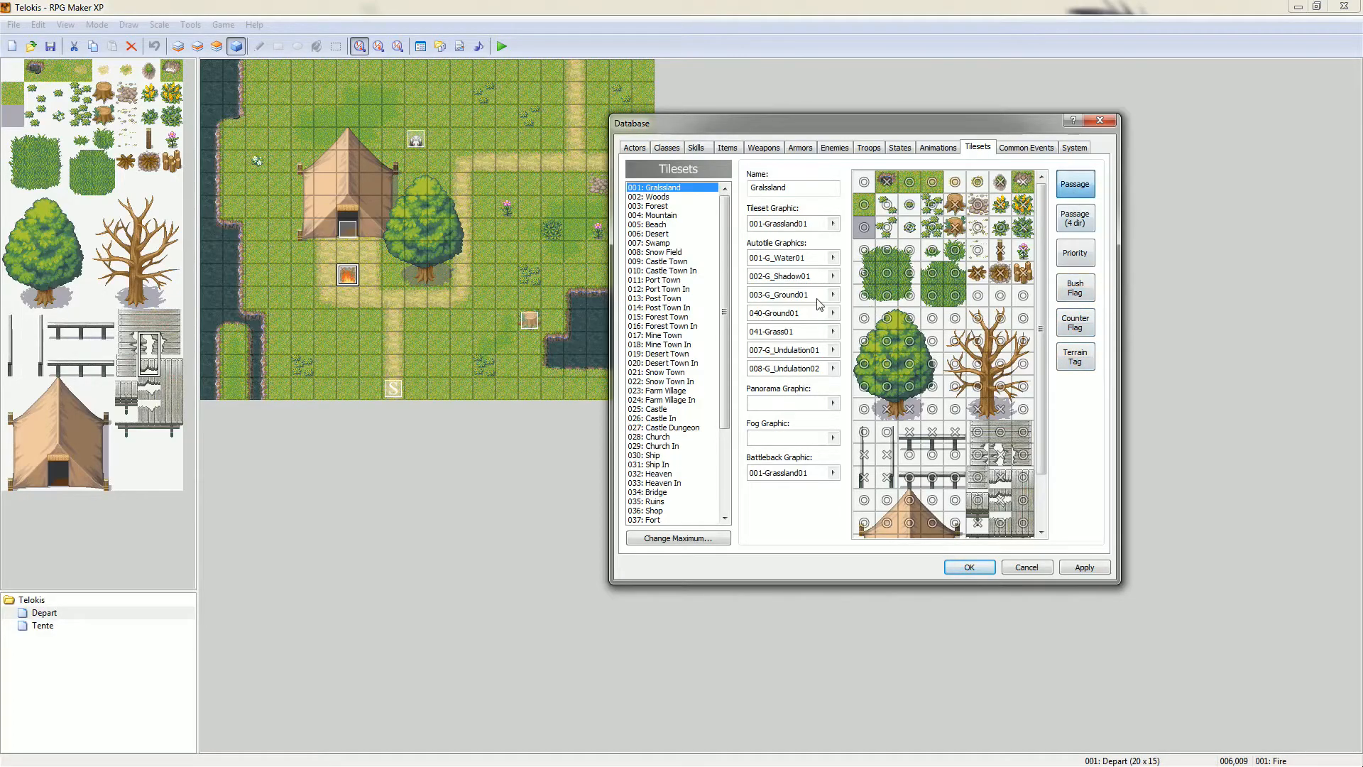
- Examine the database's common events and system settings, viewing the windowskin graphic 001-Blue01 and title graphic 001-Title01
left_click(1016, 151)
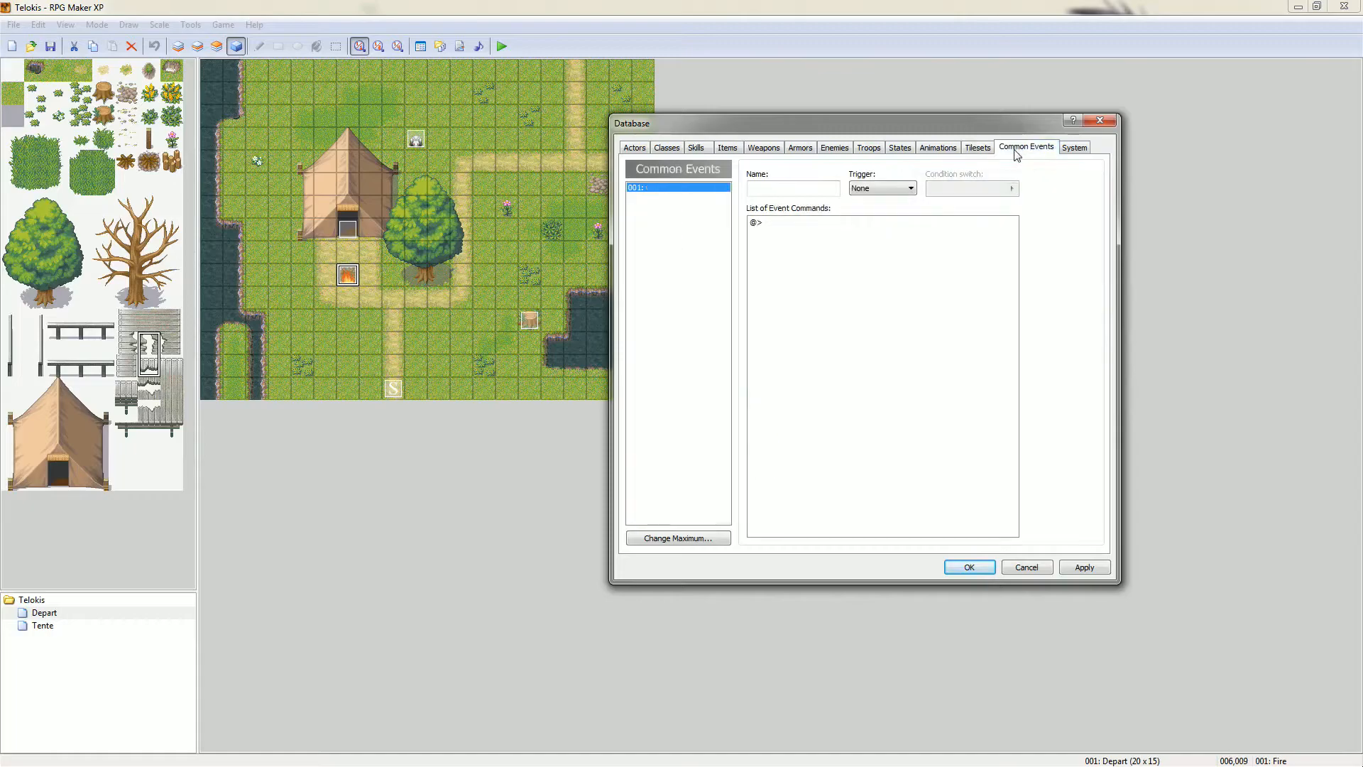
left_click(839, 255)
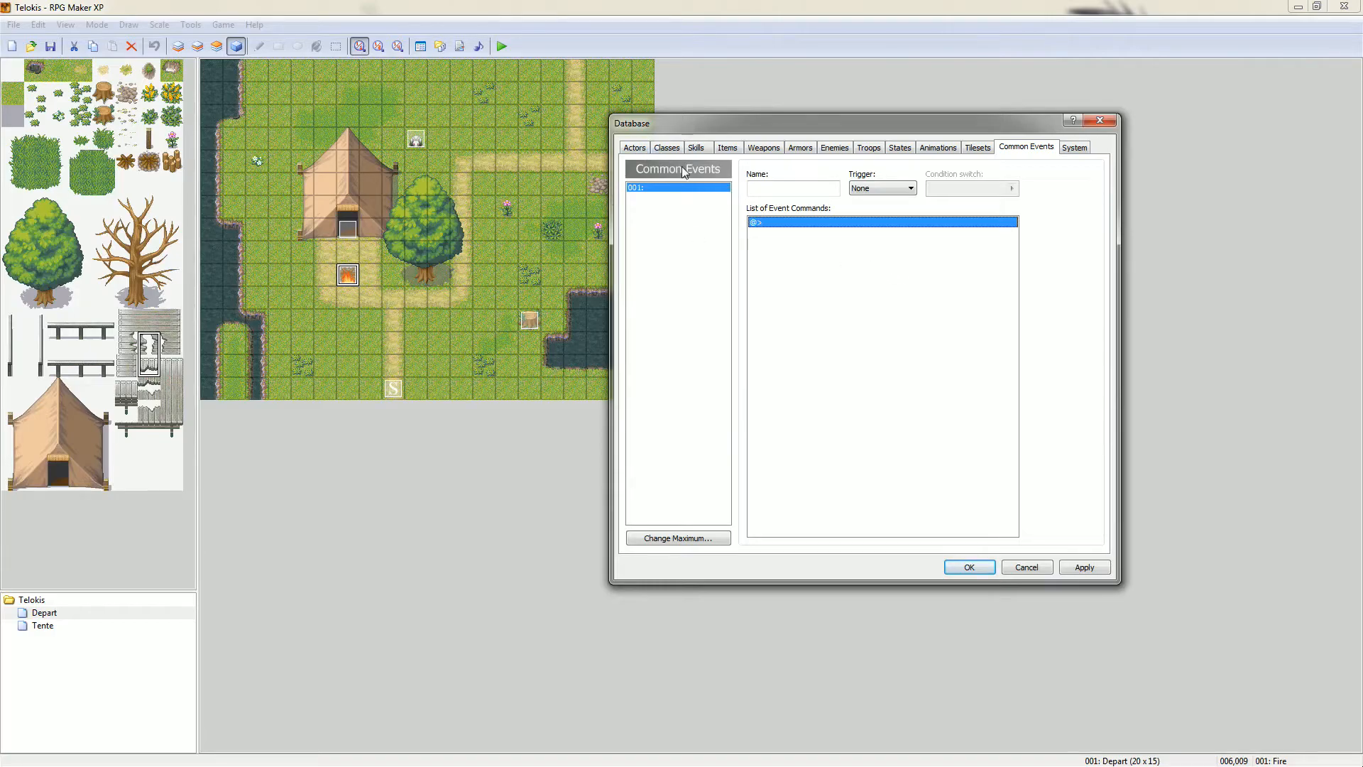
left_click(1069, 152)
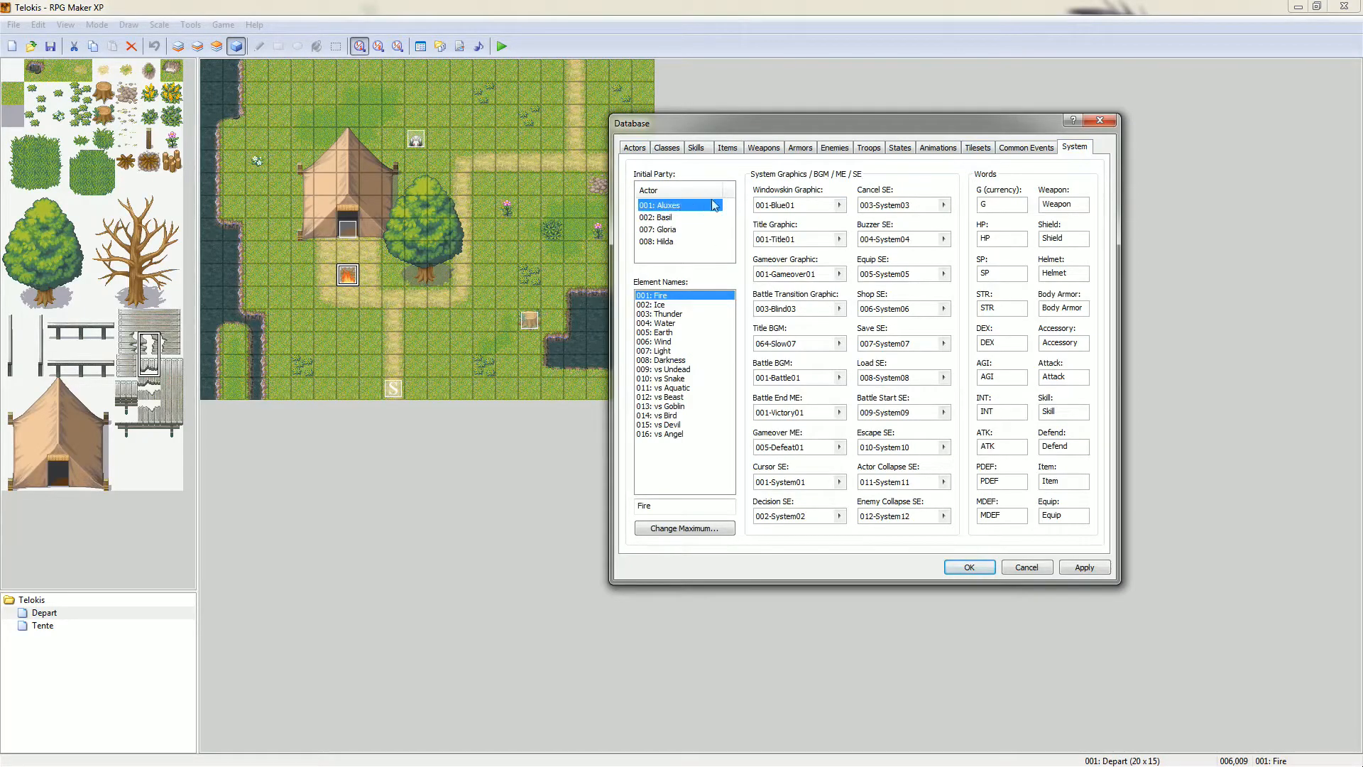
left_click(838, 205)
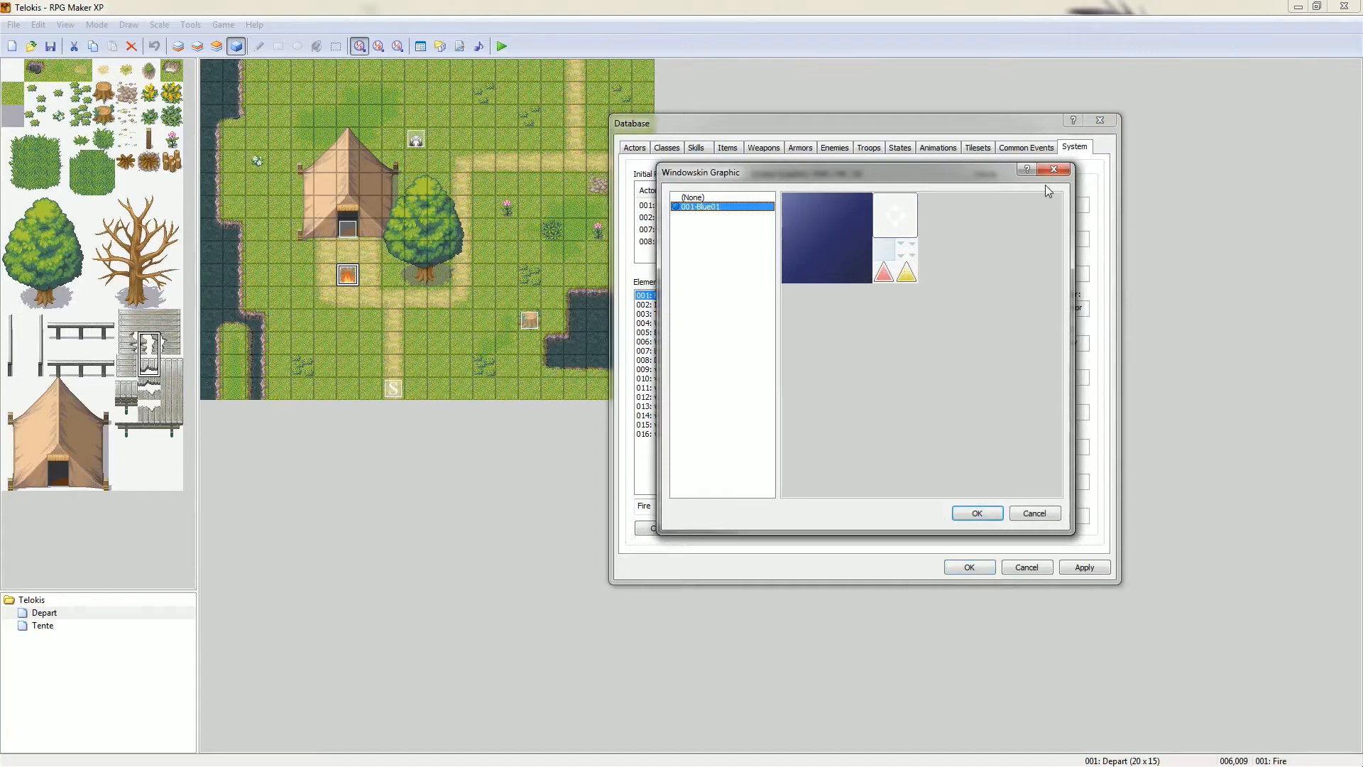
left_click(1054, 170)
left_click(839, 240)
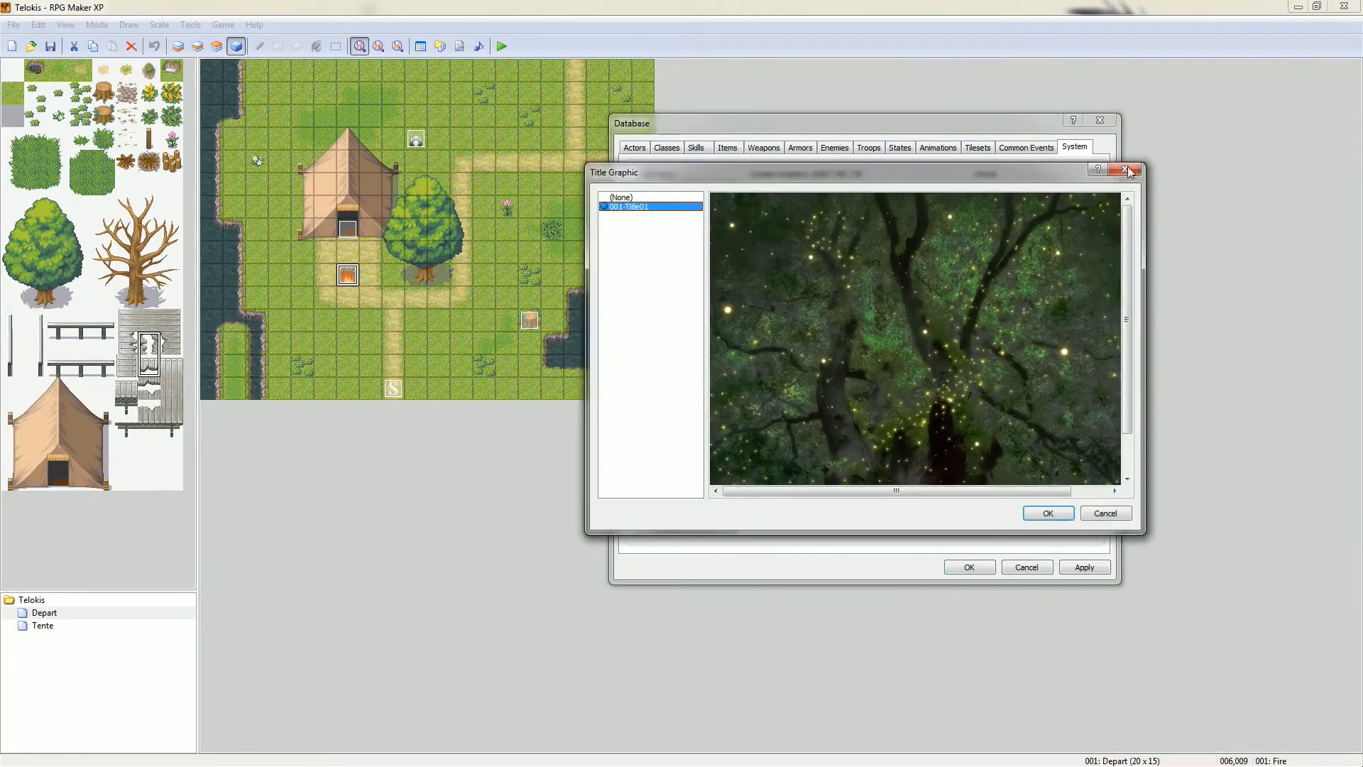
left_click(1119, 172)
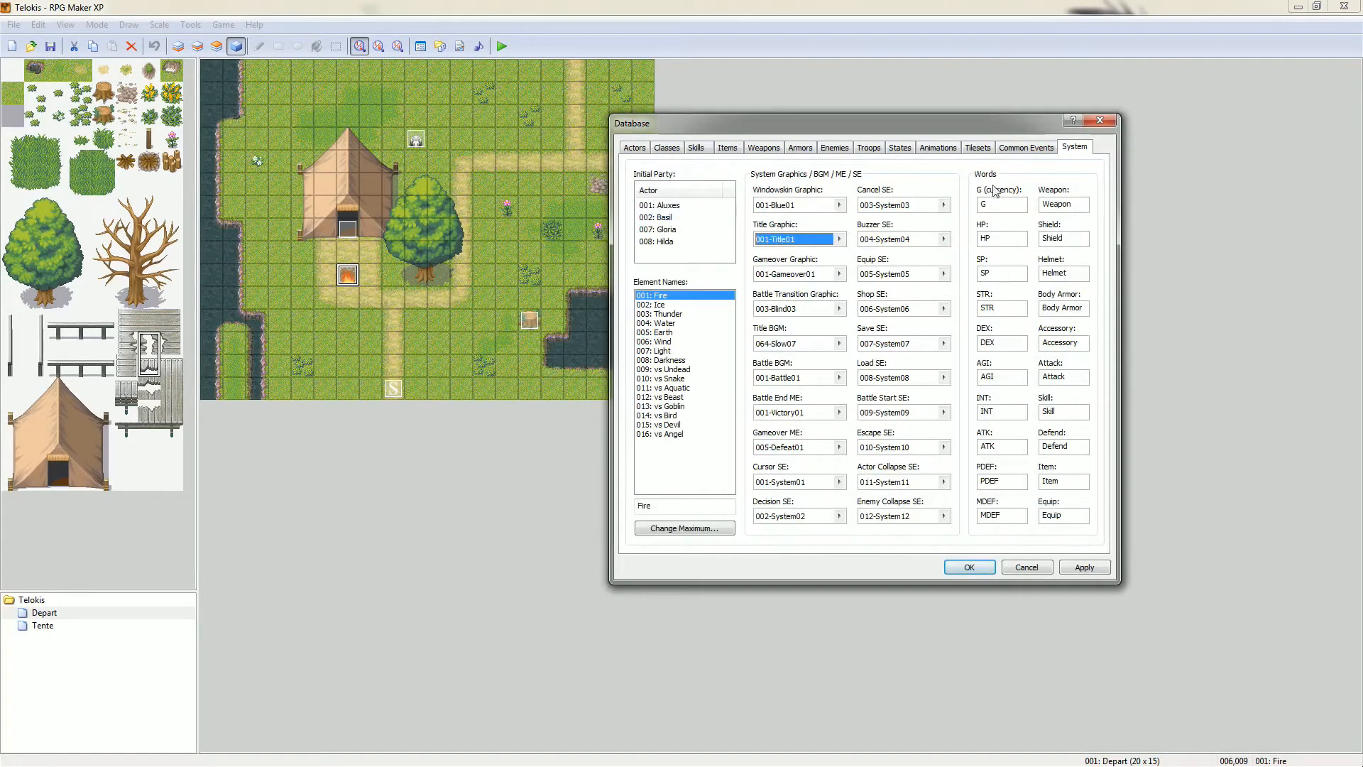
- Examine the currency and SP words and the element names, return to the actors and close the database
double_click(994, 204)
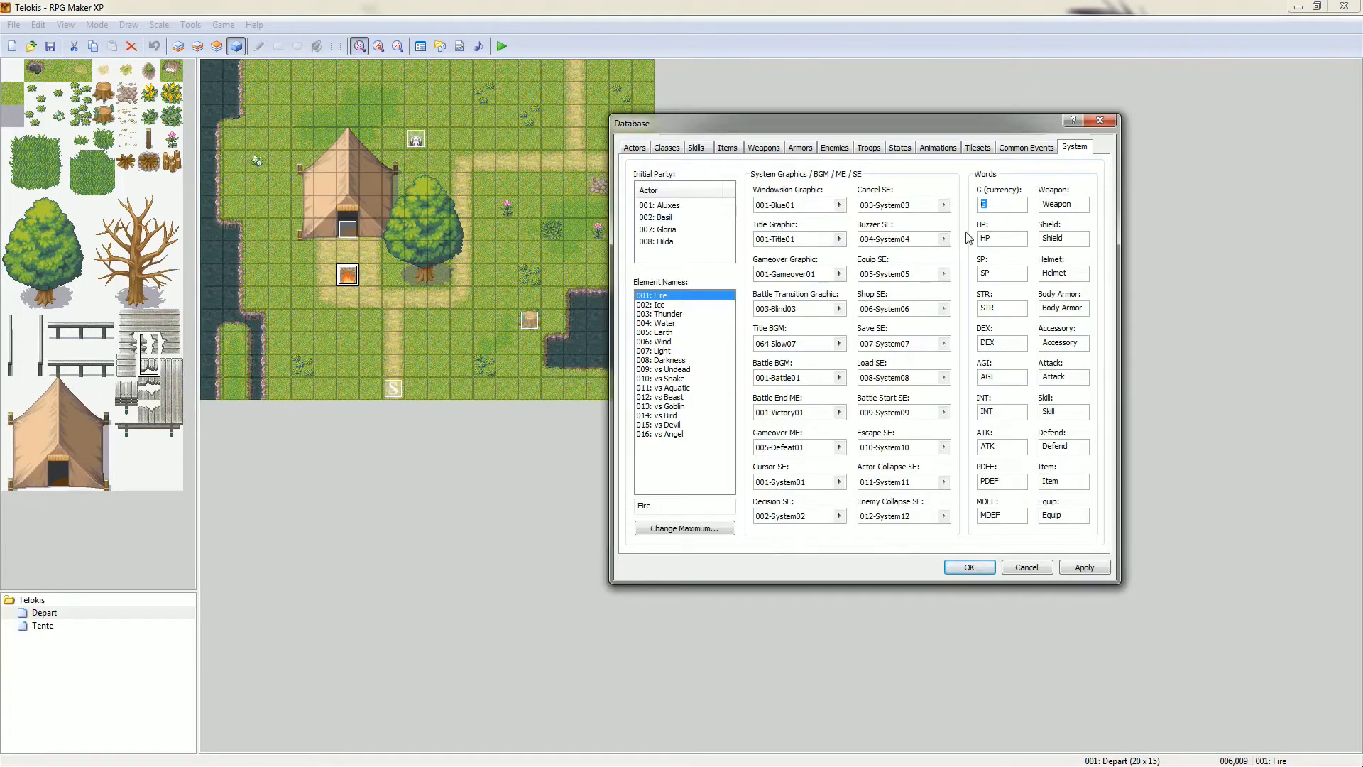
double_click(985, 272)
key("Right")
left_click(686, 351)
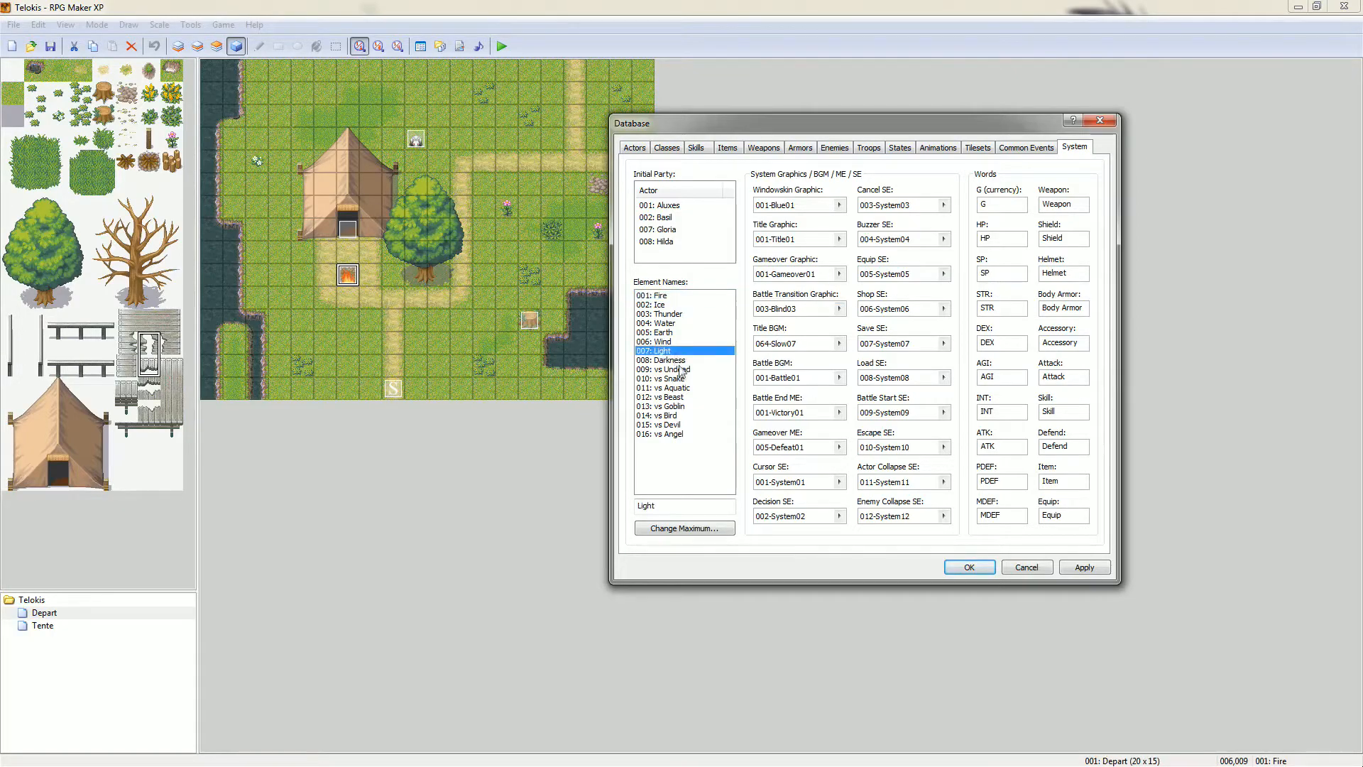
left_click(678, 388)
left_click(687, 316)
left_click(640, 150)
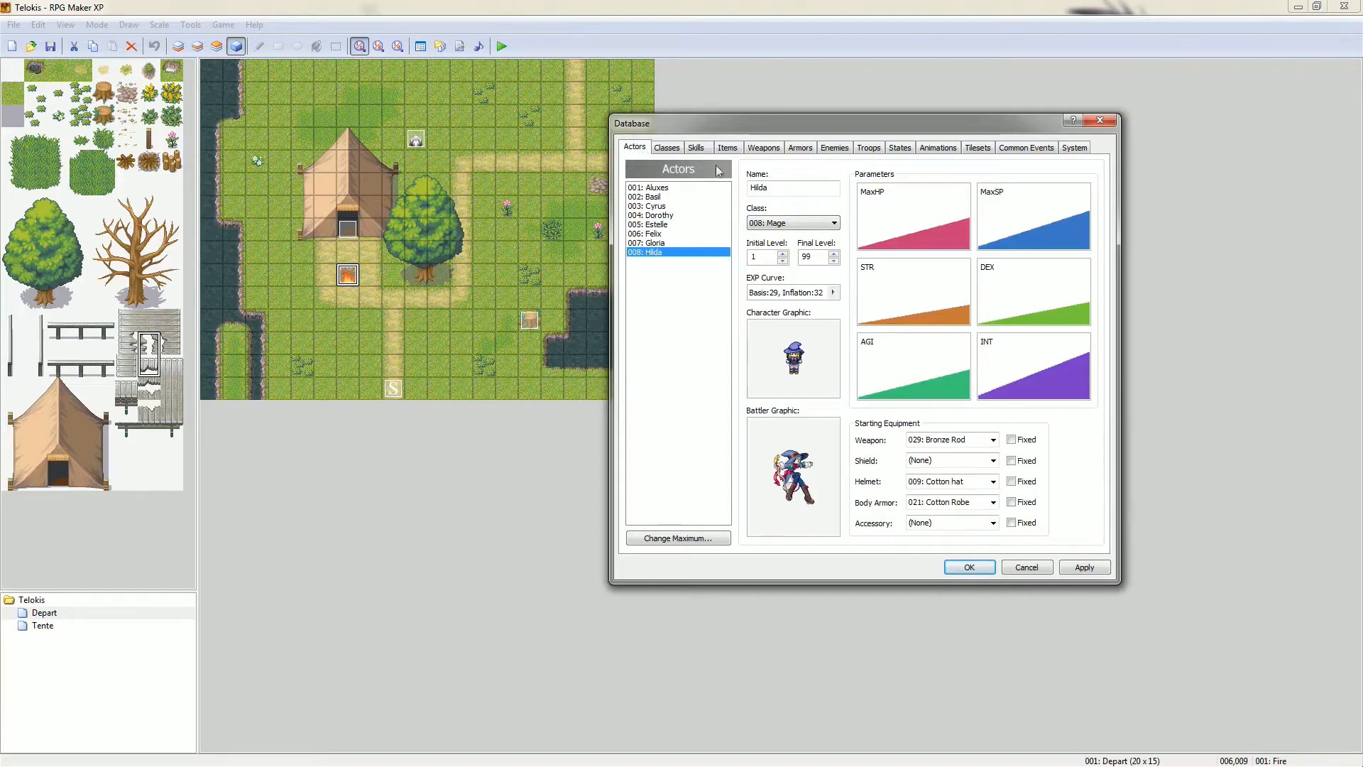
left_click(1109, 122)
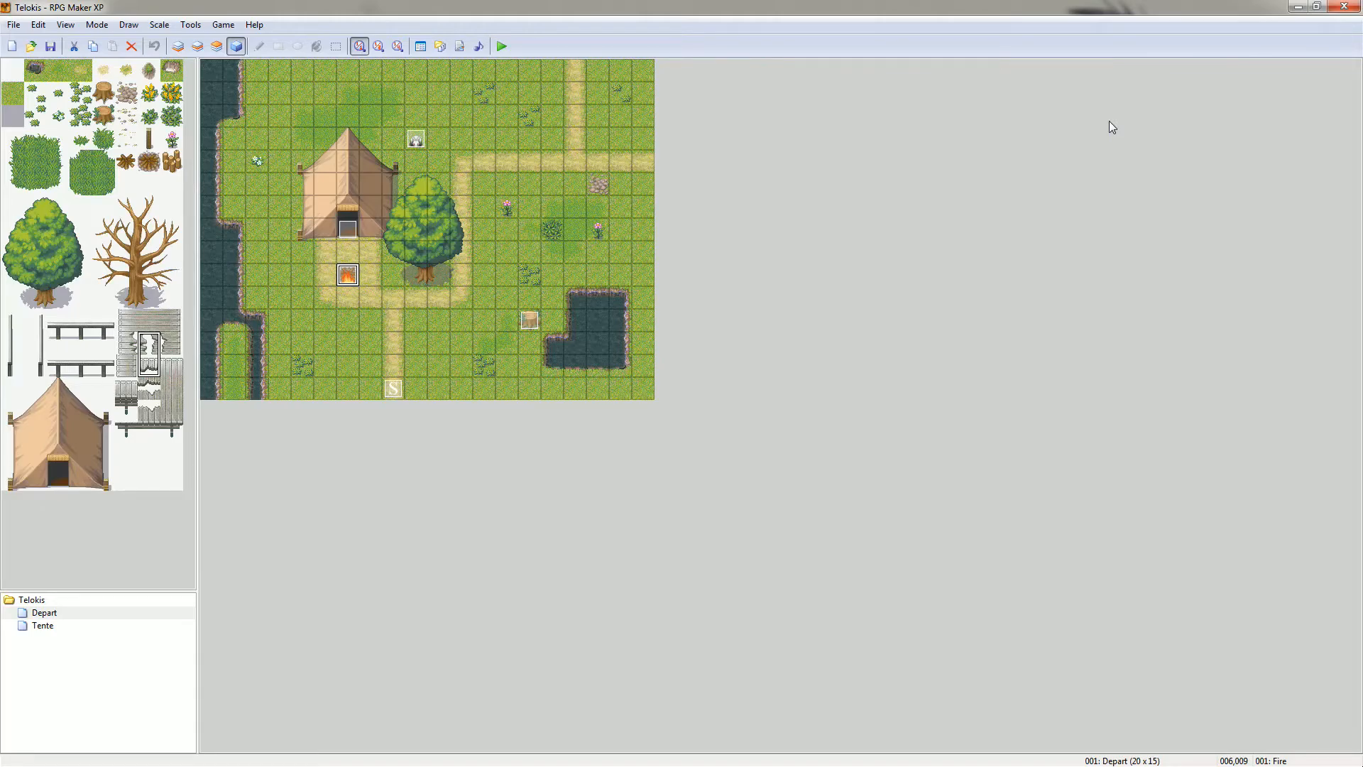
- Open the Materialbase, select battler graphic 005-Fighter05, and view the graphic import file chooser without importing anything
left_click(440, 46)
left_click_drag(704, 234, 825, 210)
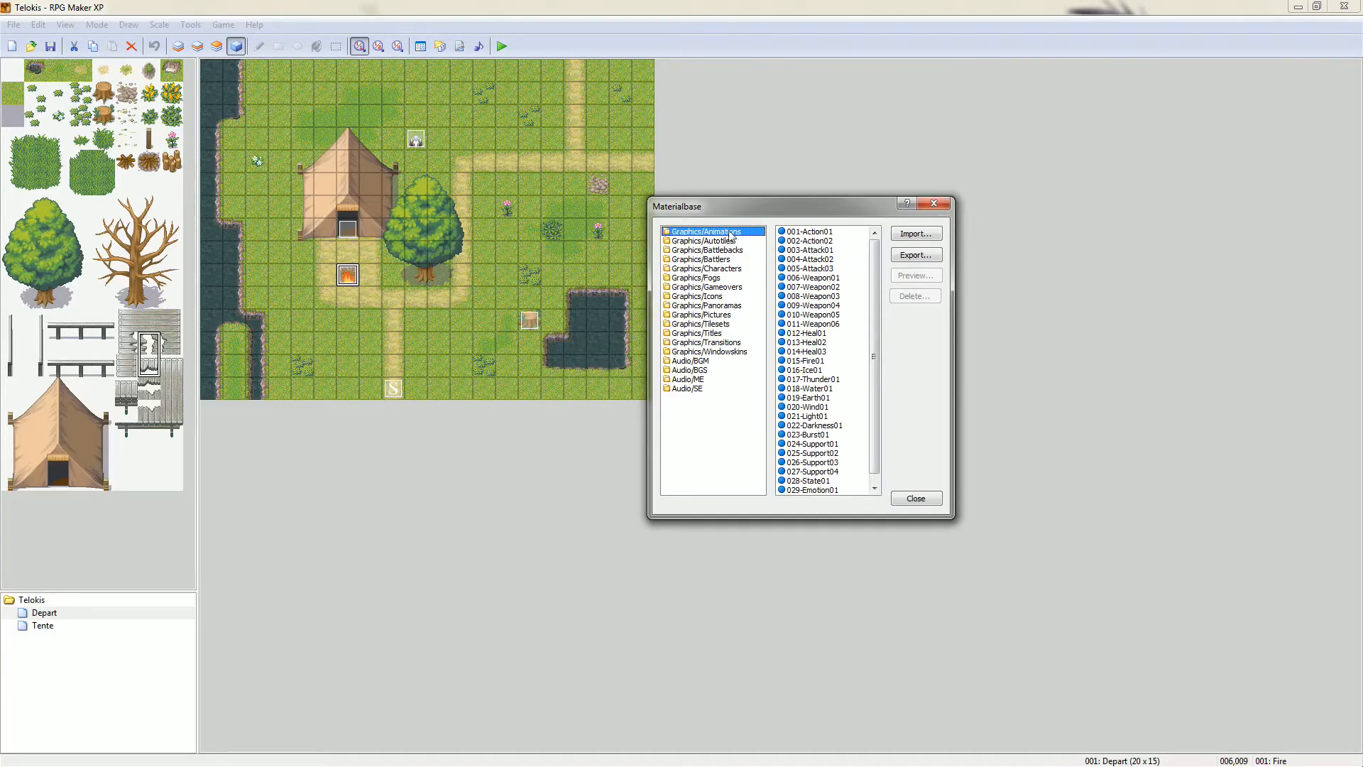
left_click(723, 260)
left_click(816, 269)
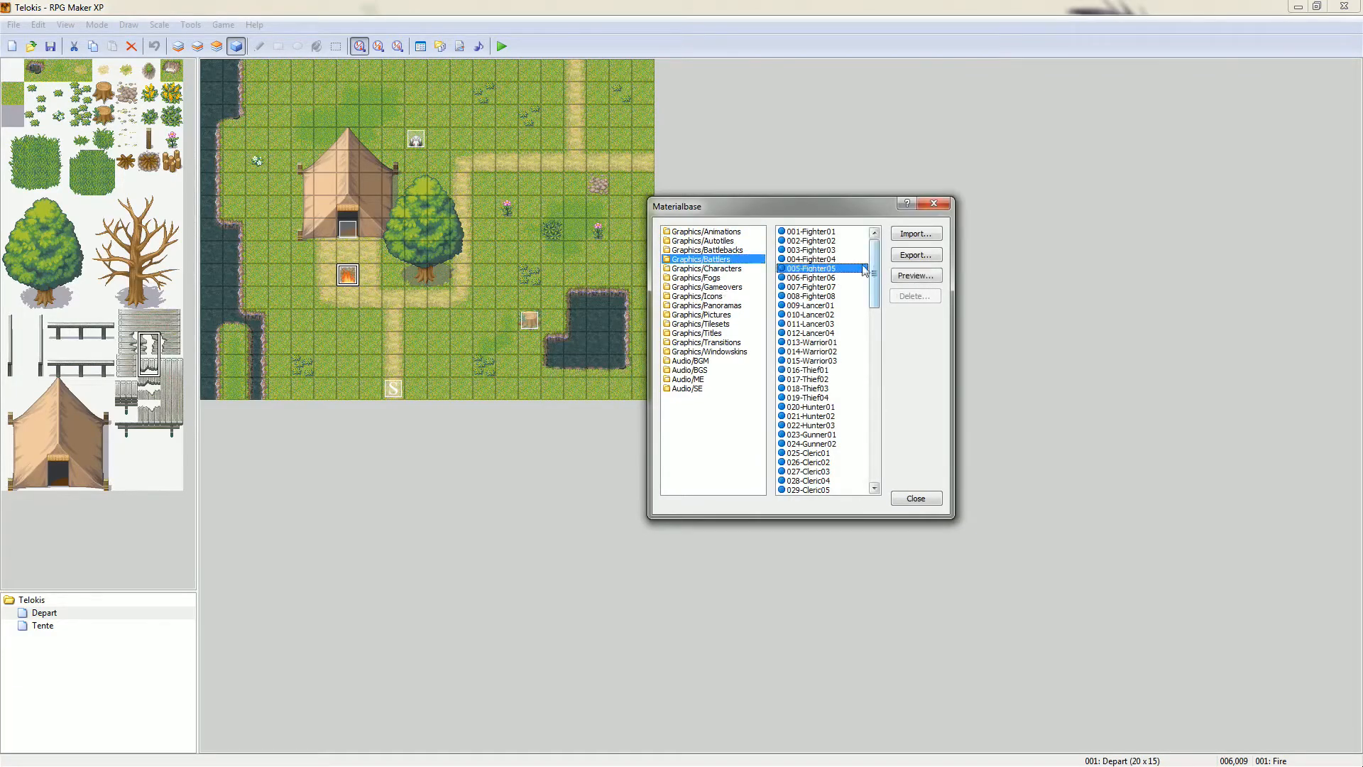
left_click(916, 234)
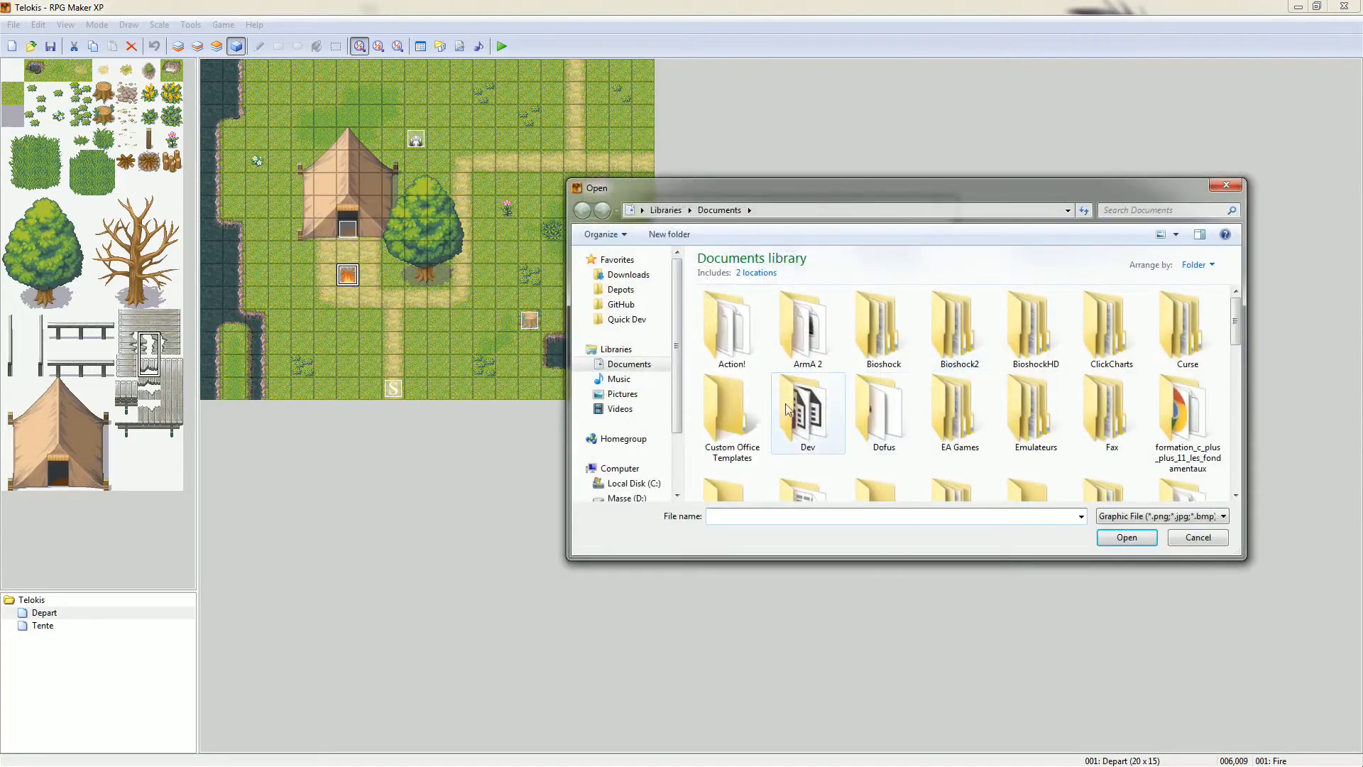
left_click(1234, 187)
- Preview the battler graphic 005-Fighter05 and close the Materialbase
left_click(917, 276)
left_click(815, 446)
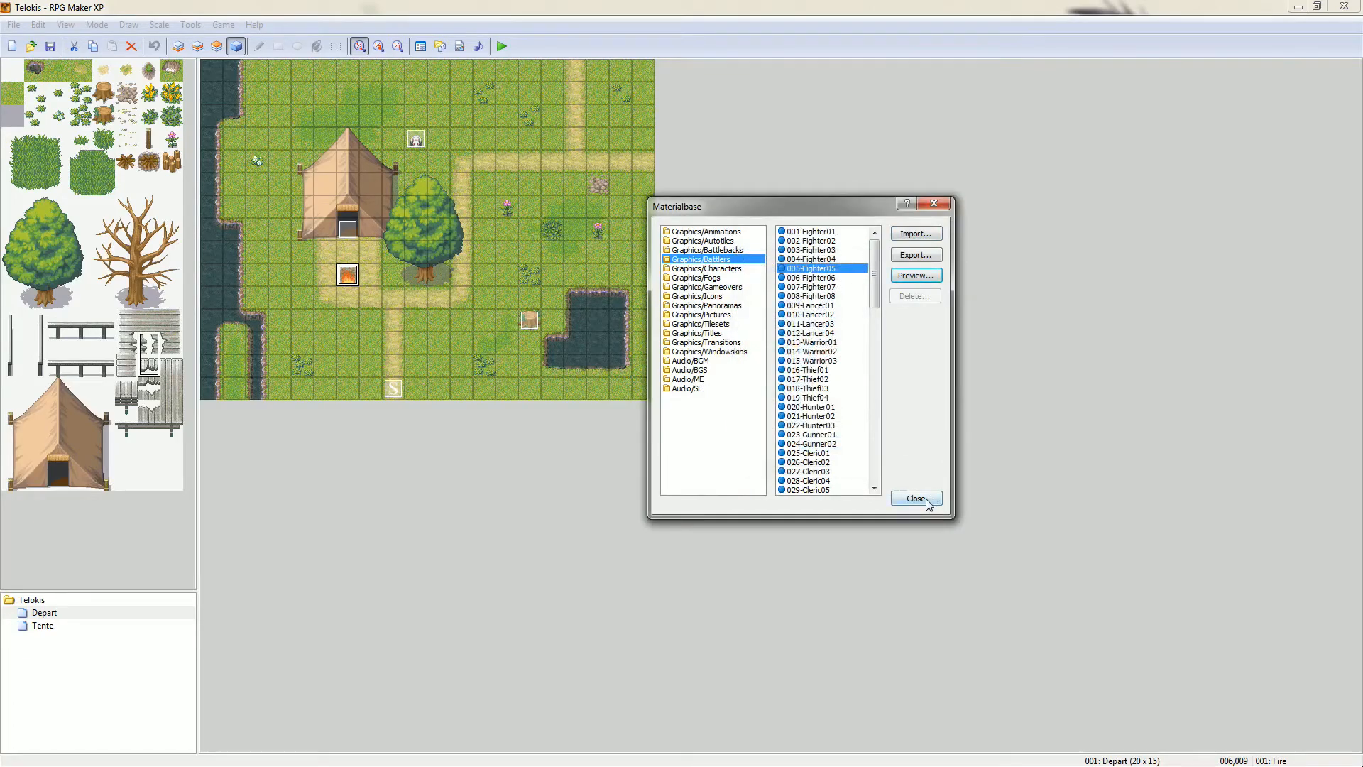
left_click(926, 499)
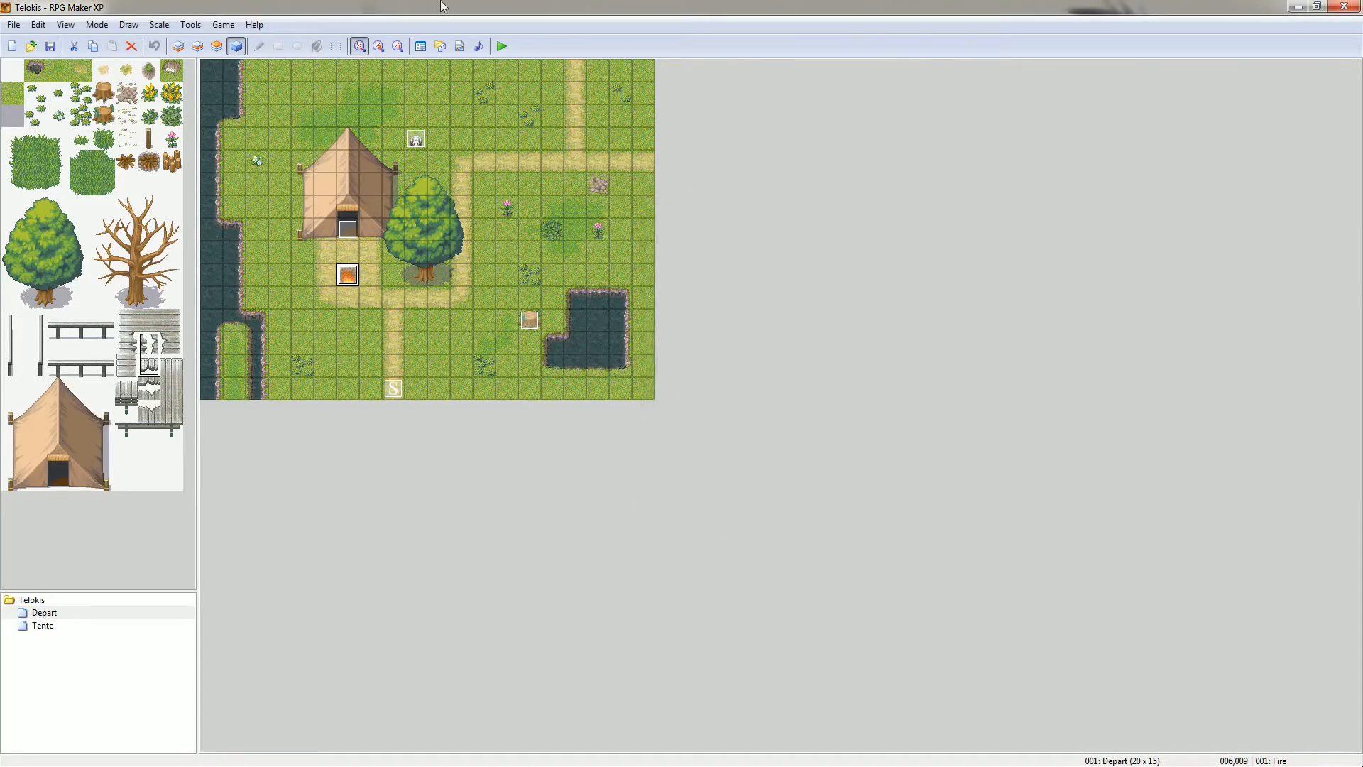
- Open the Script Editor, move it clear of the map, and read through the Game_Troop script
left_click(460, 48)
left_click_drag(595, 142, 713, 108)
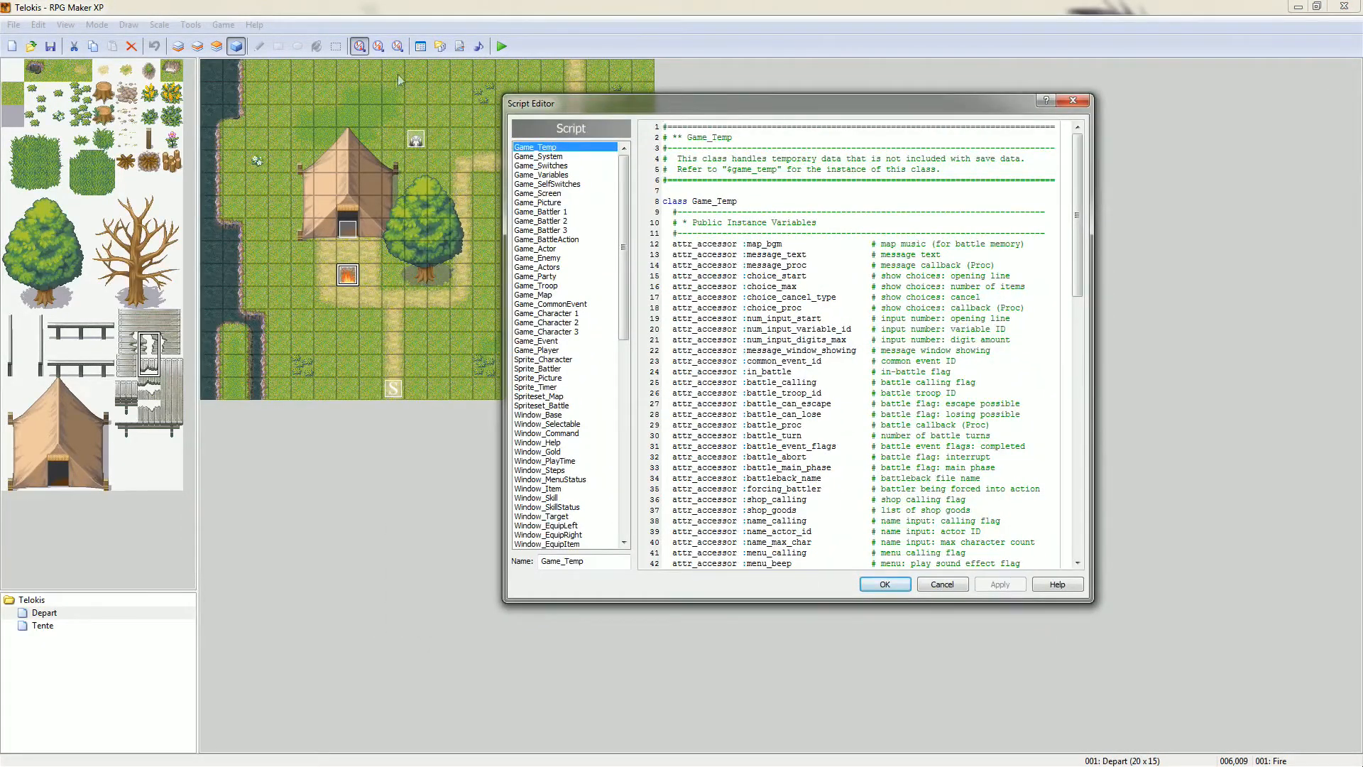
scroll(619, 182, "down", 10)
scroll(619, 181, "up", 10)
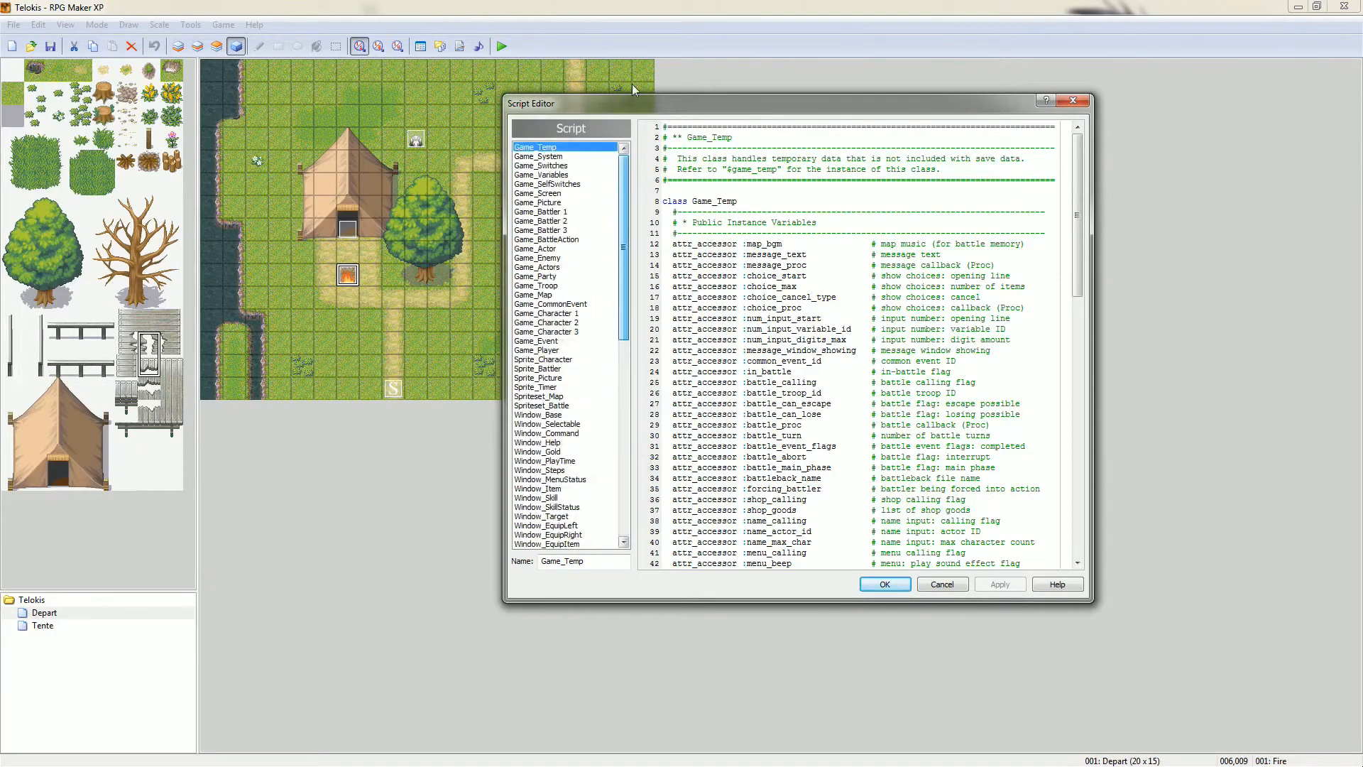
left_click(536, 286)
scroll(561, 299, "down", 7)
left_click_drag(1079, 230, 995, 453)
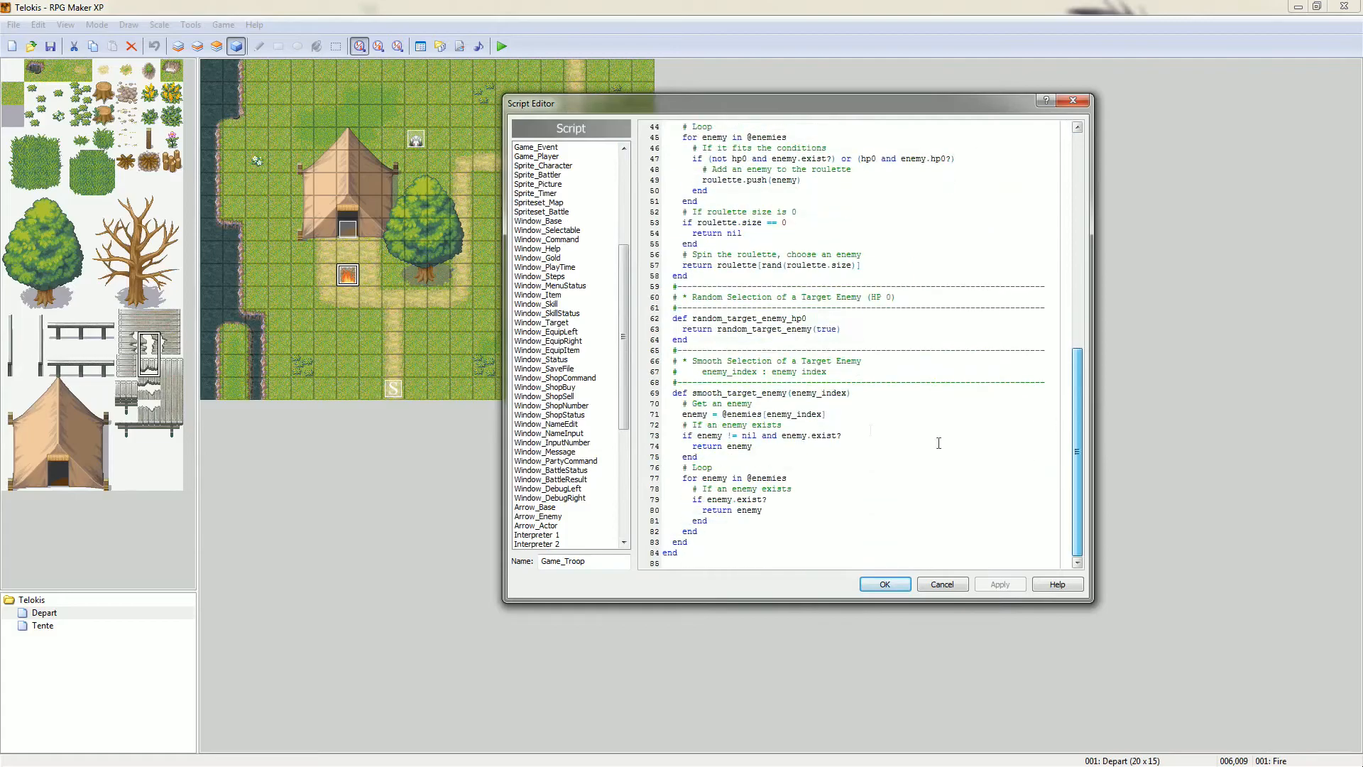
- Examine the Main script at the end of the script list and close the Script Editor
left_click_drag(622, 391, 632, 511)
left_click(549, 545)
scroll(554, 519, "up", 2)
scroll(554, 522, "up", 14)
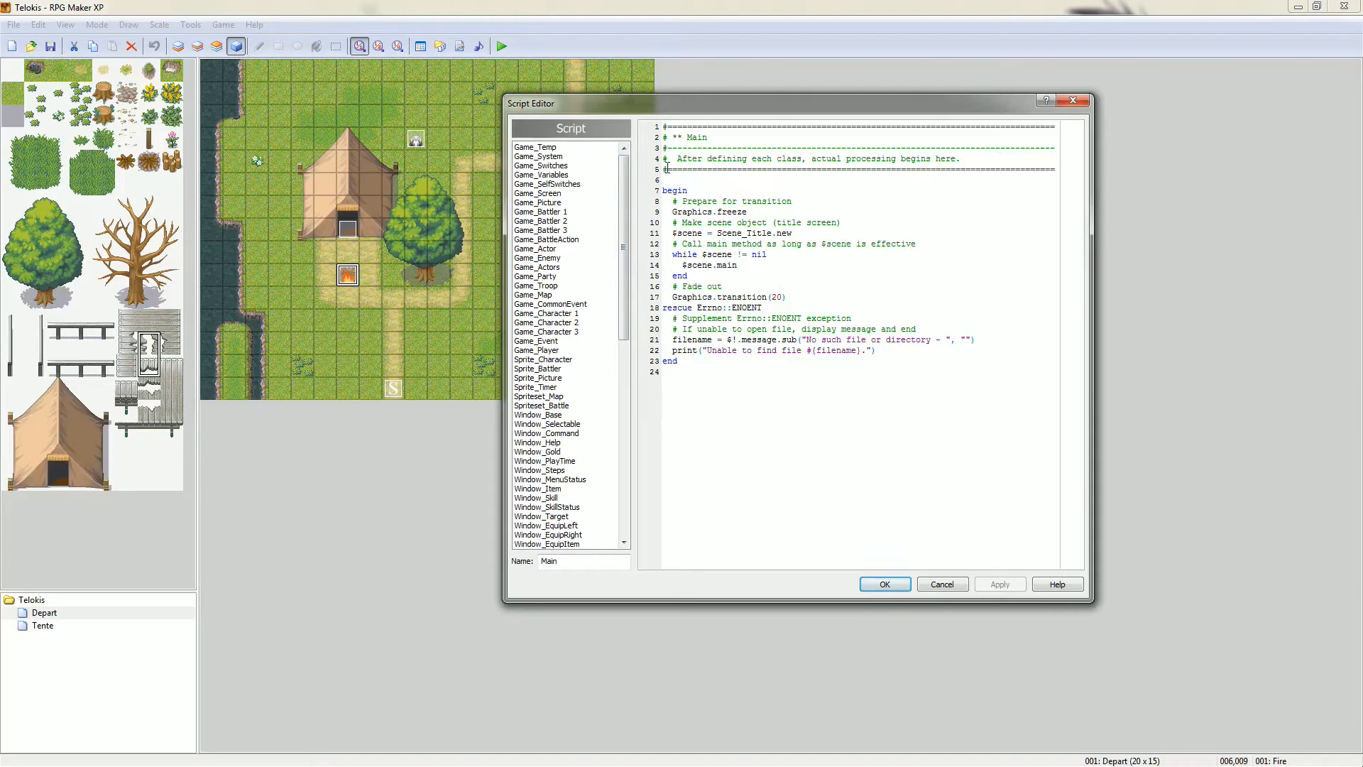
left_click_drag(625, 181, 630, 399)
left_click(1078, 101)
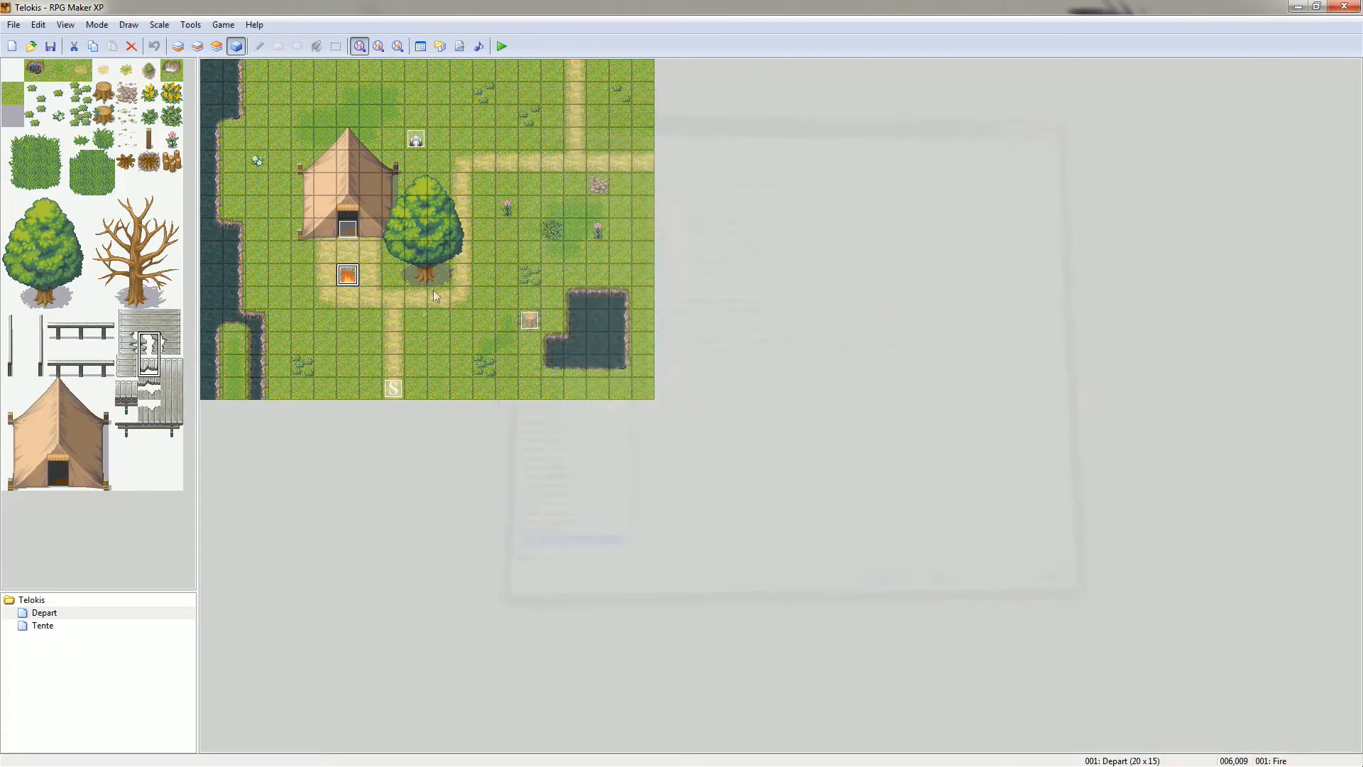
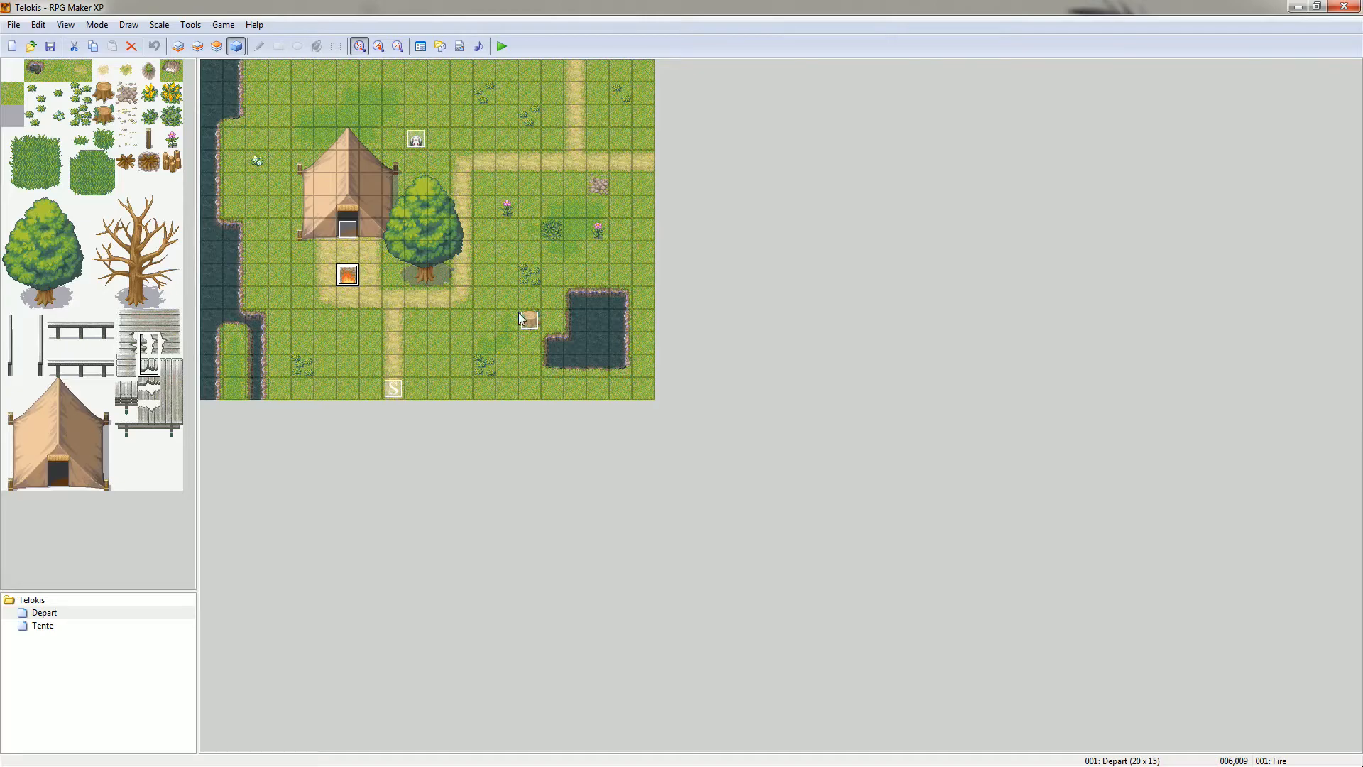
- Reopen the Script Editor, look over the script list from its beginning, and close the editor
left_click(459, 47)
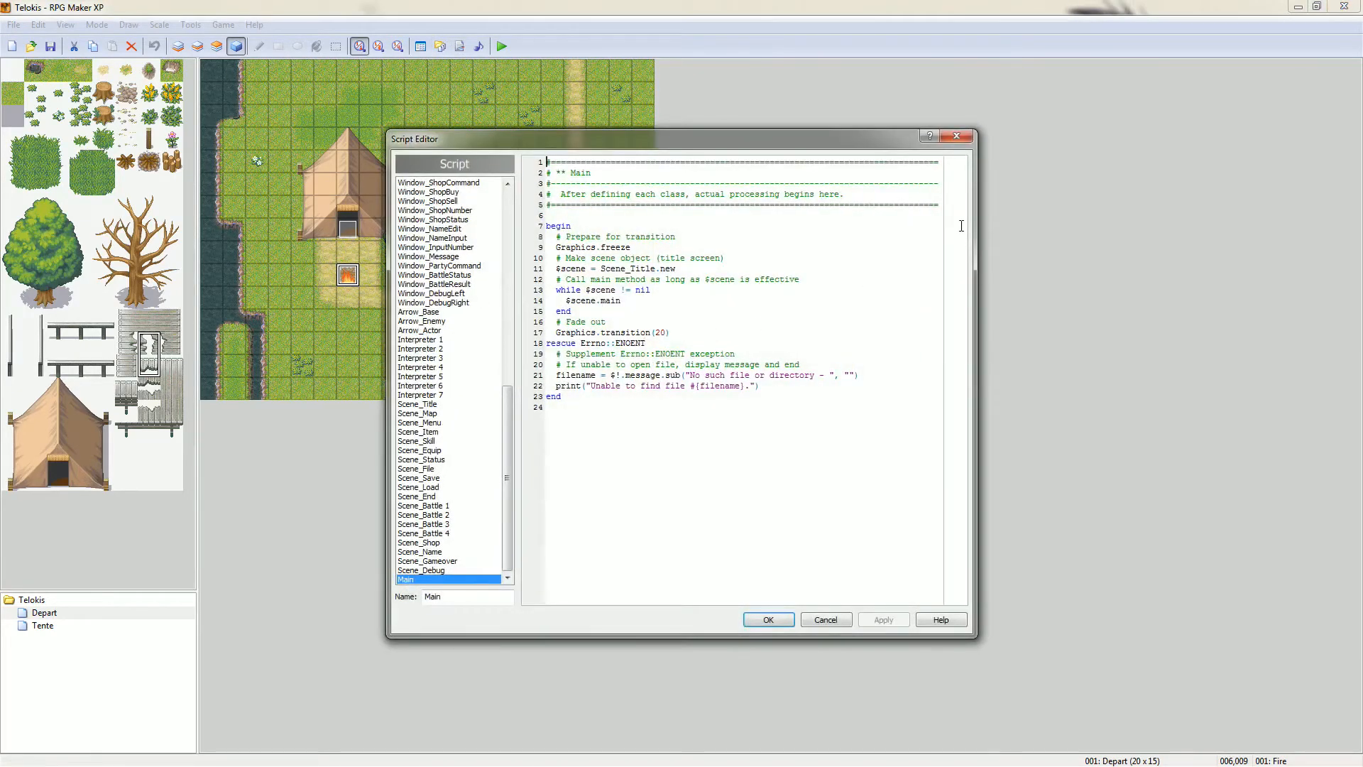
left_click_drag(507, 465, 475, 230)
left_click_drag(630, 139, 798, 128)
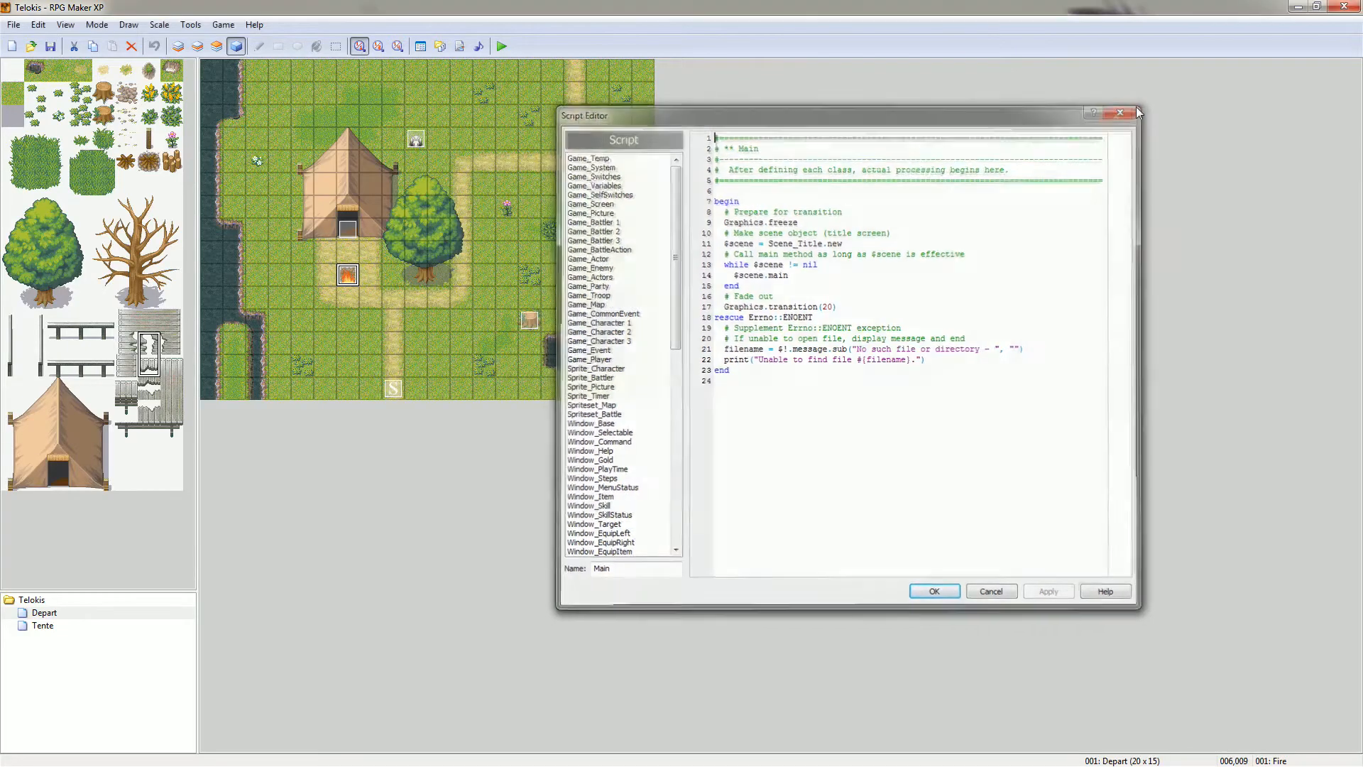
left_click(1136, 111)
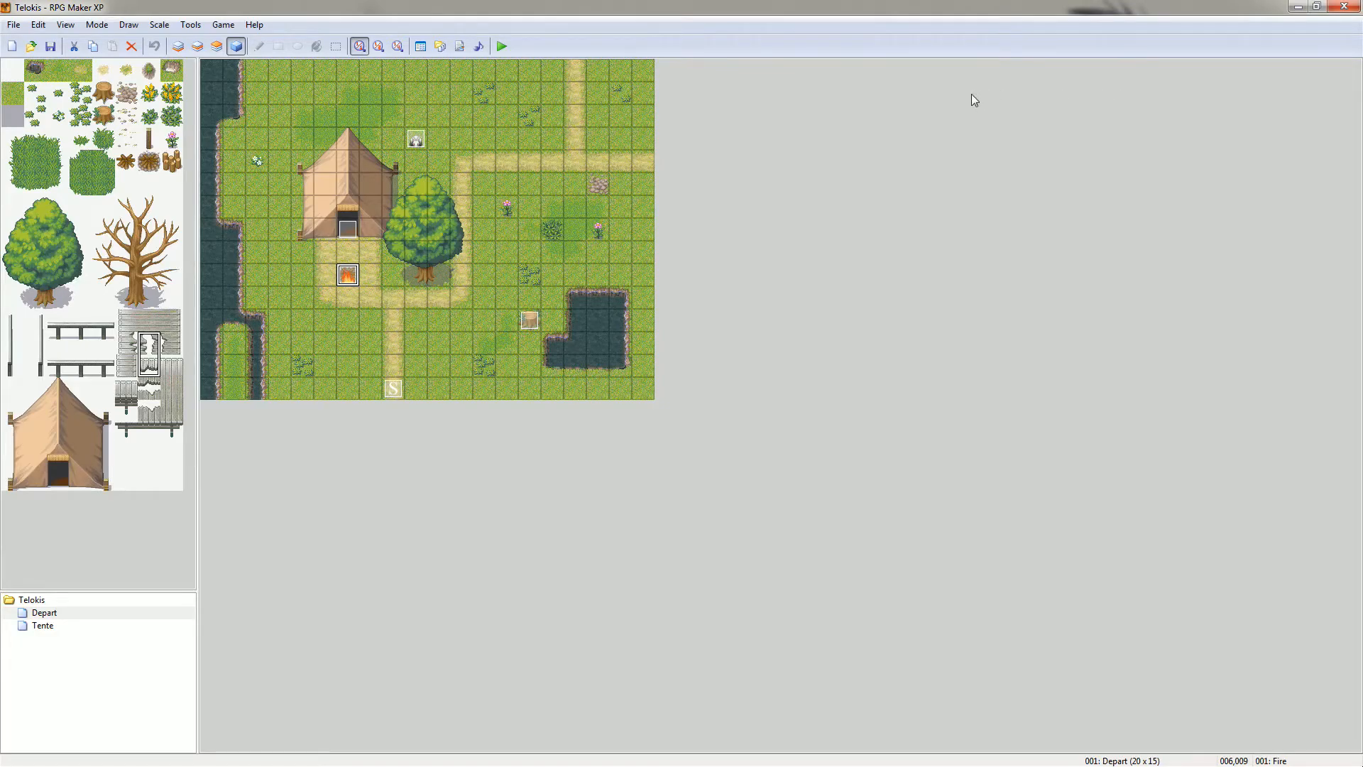
- Compare the Depart map at half and quarter display scale and return it to full scale
left_click(379, 46)
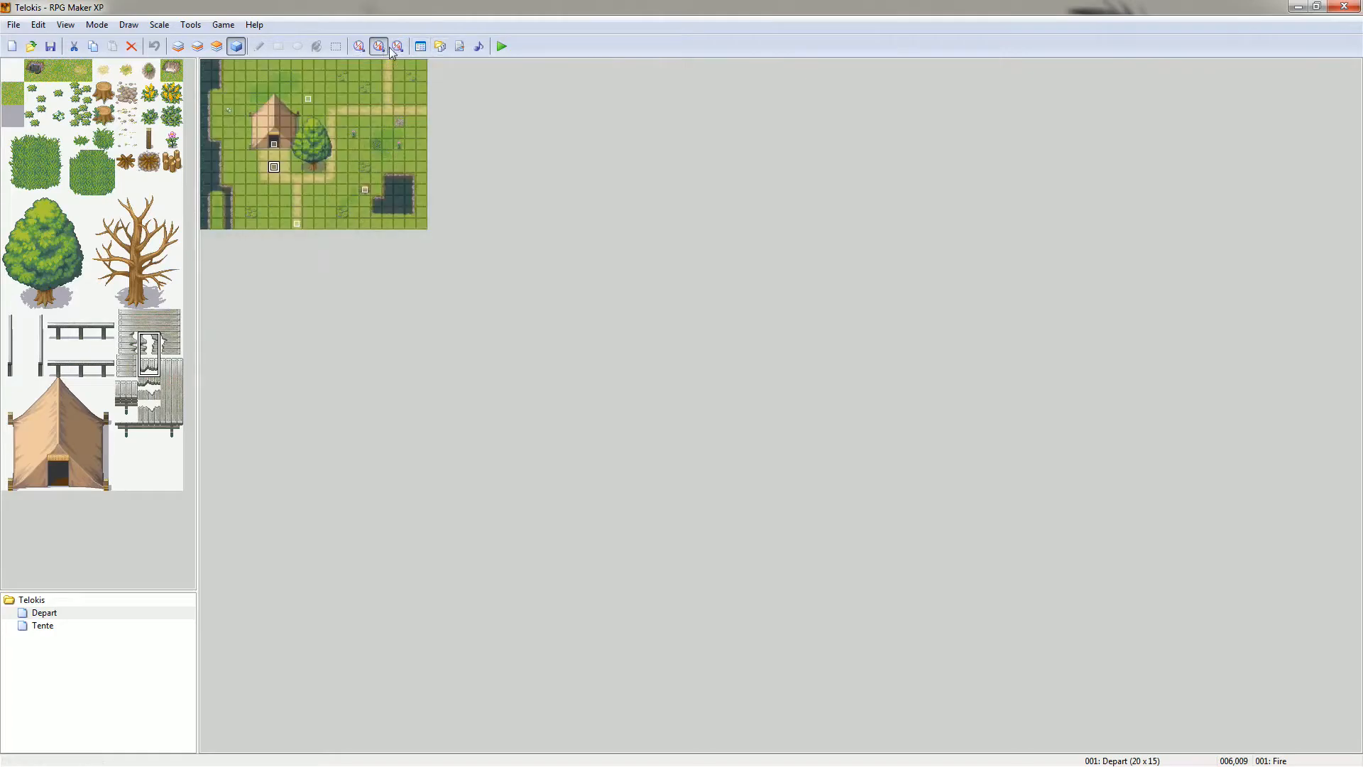
left_click(397, 47)
left_click(378, 46)
left_click(360, 47)
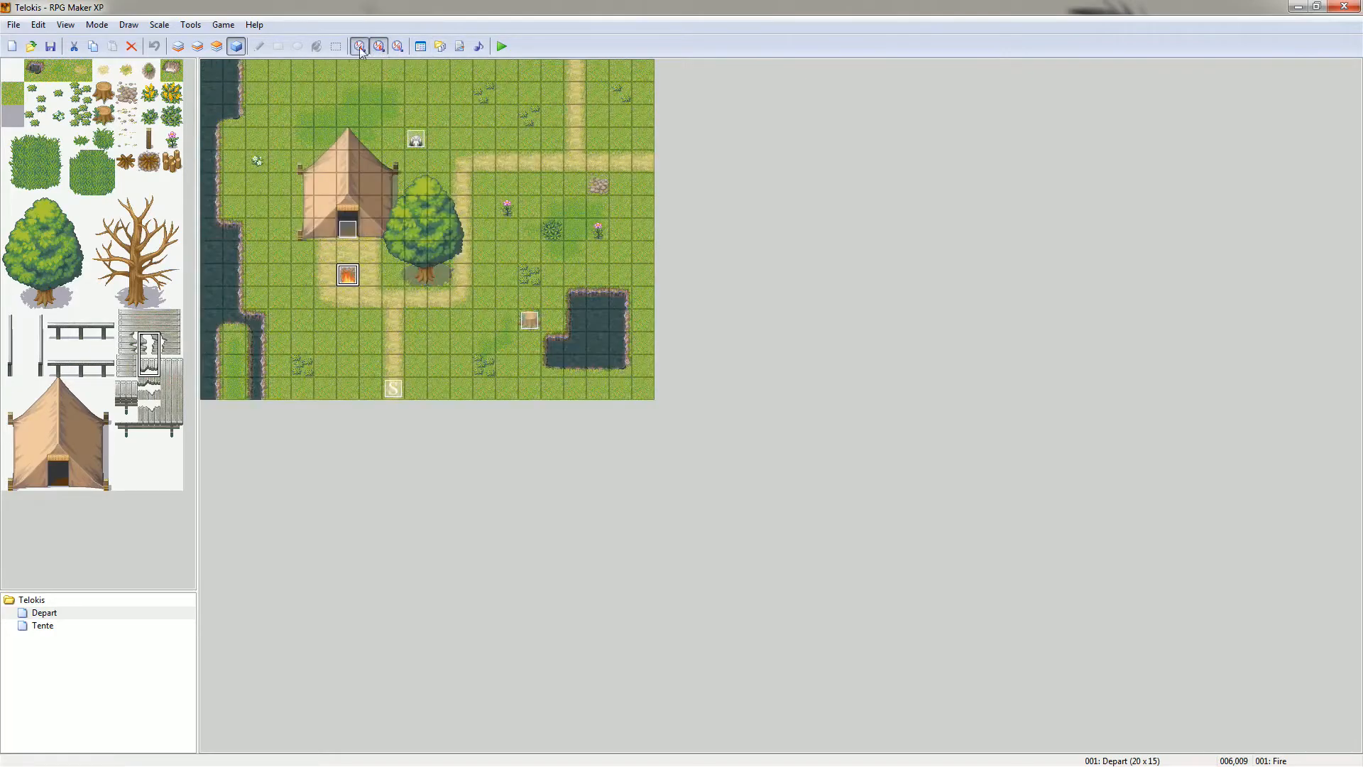
left_click(397, 46)
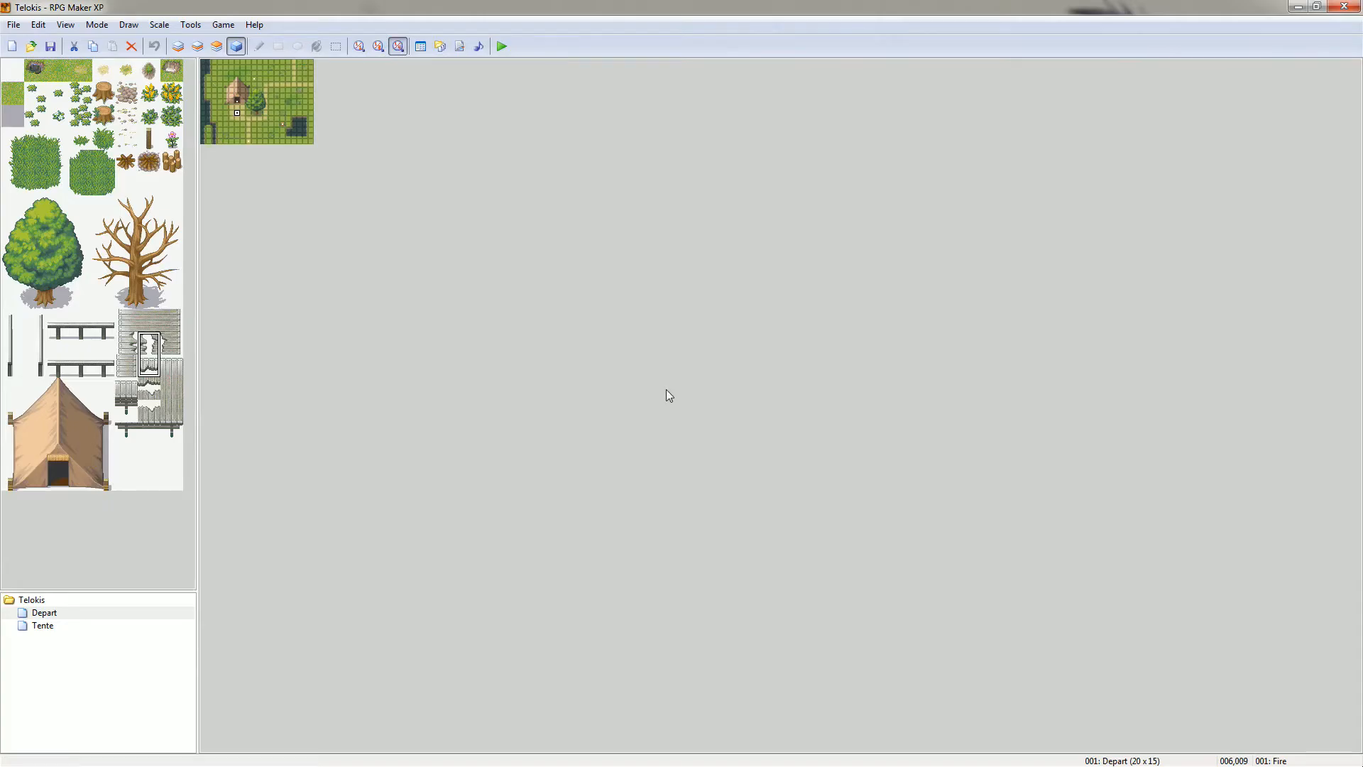
left_click(359, 46)
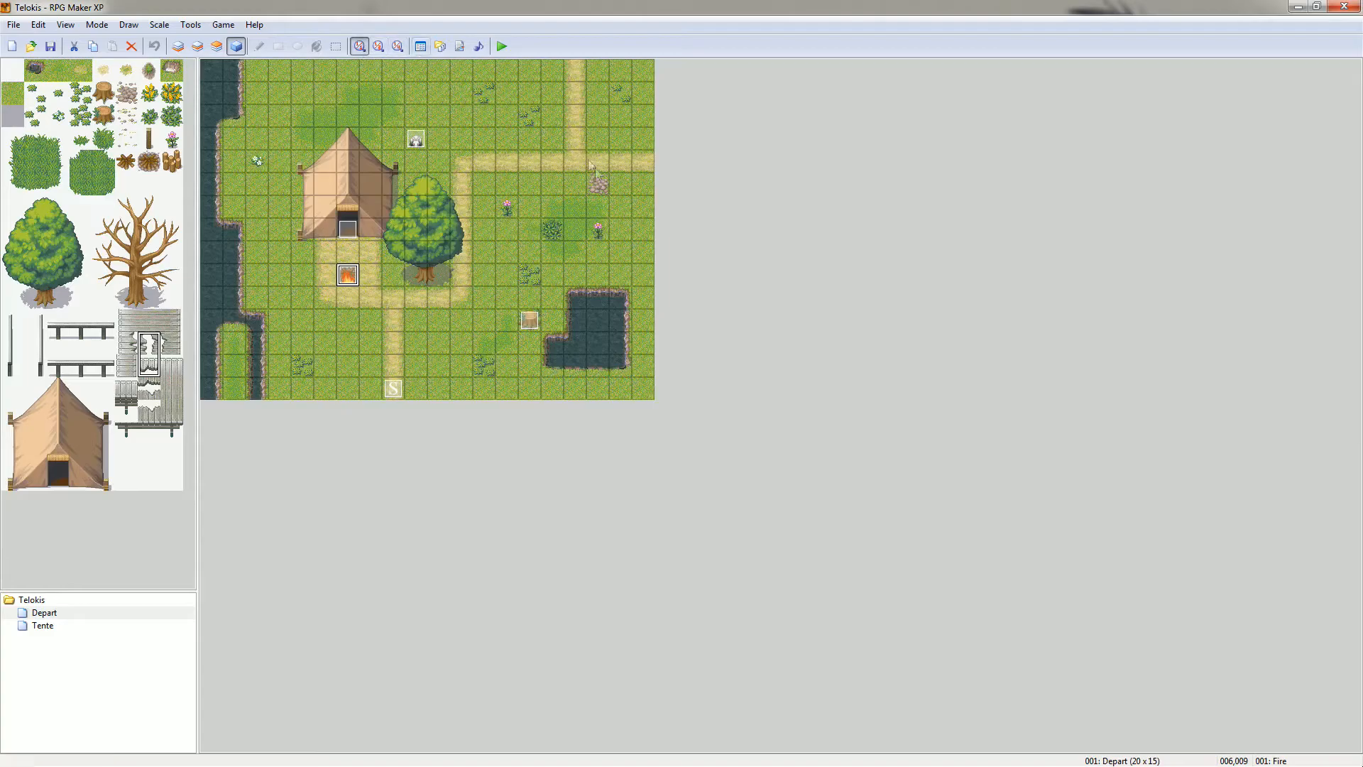
- Create an event on tile 012,013 of the Depart map that runs Battle Processing against the Ghost*2 troop
left_click(54, 614)
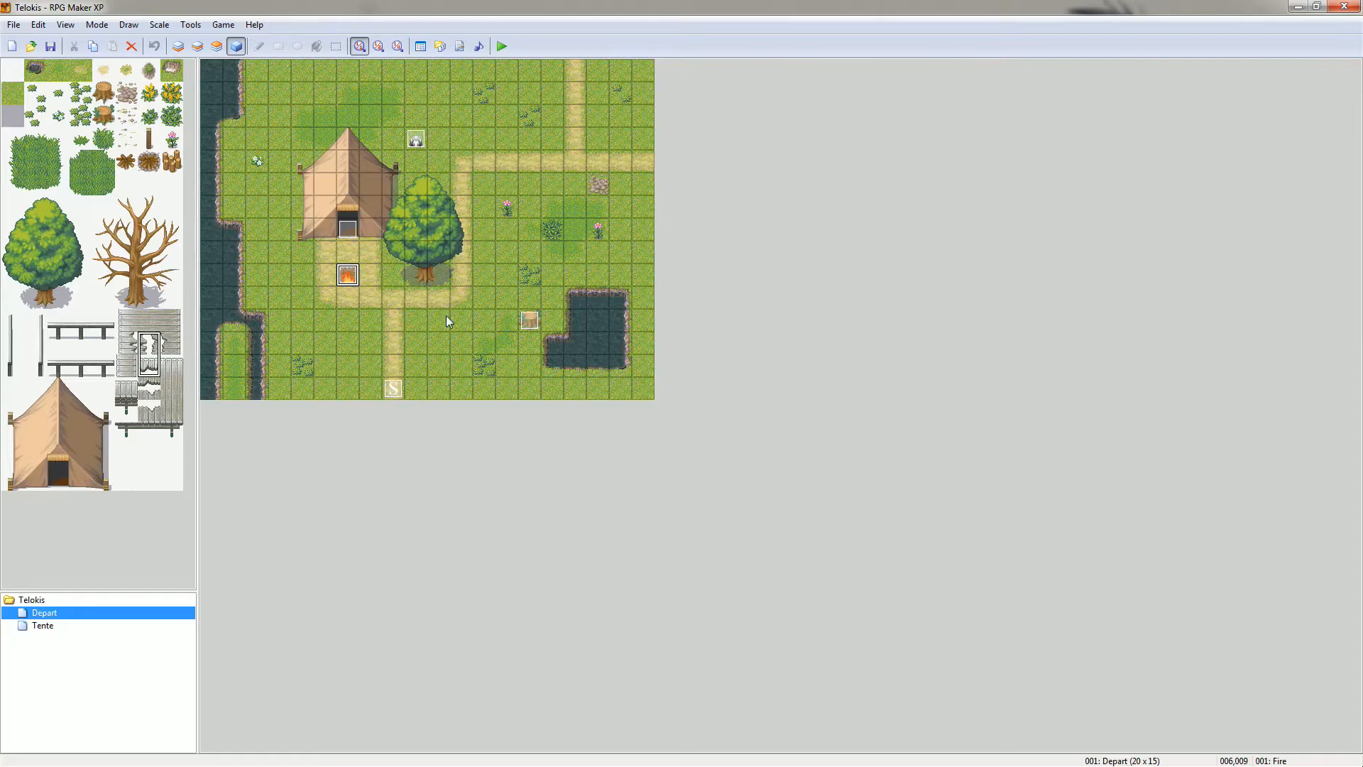
double_click(487, 361)
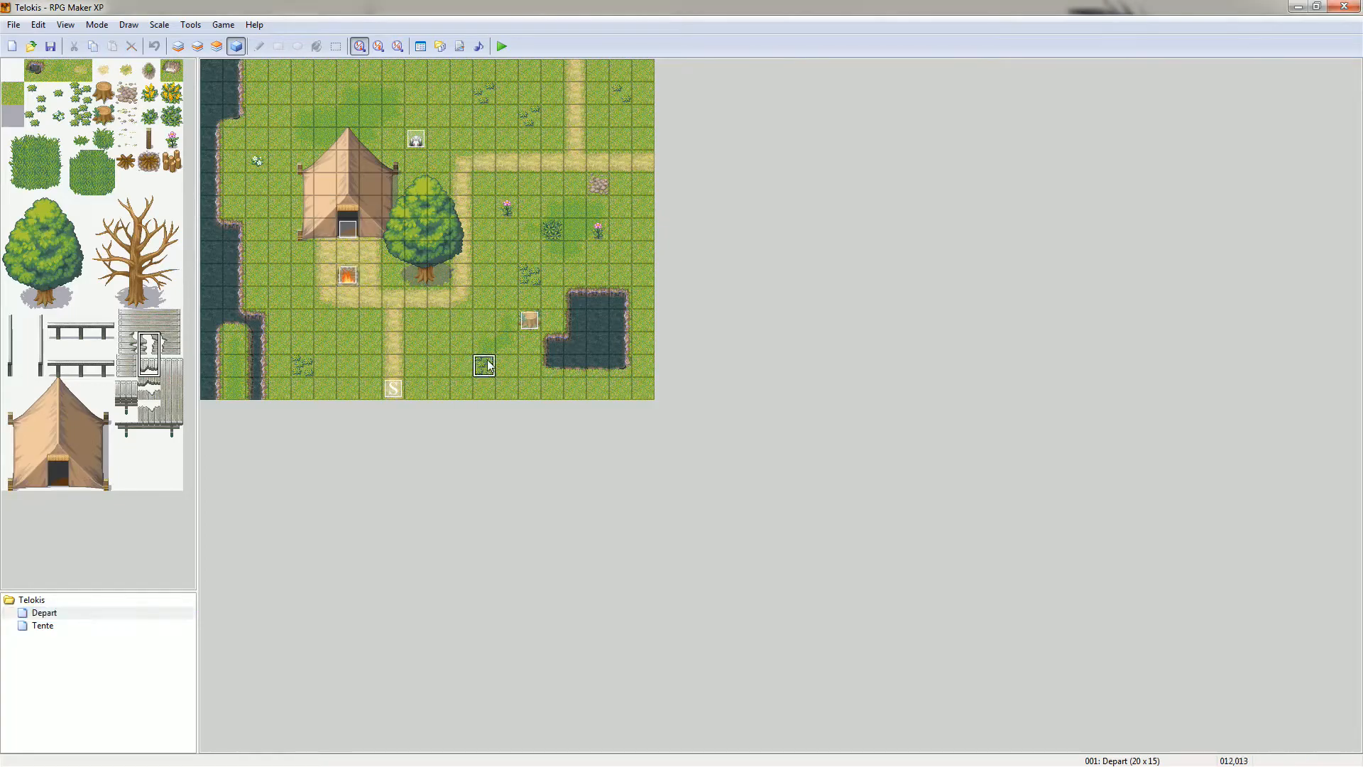
double_click(714, 258)
left_click_drag(744, 252, 733, 248)
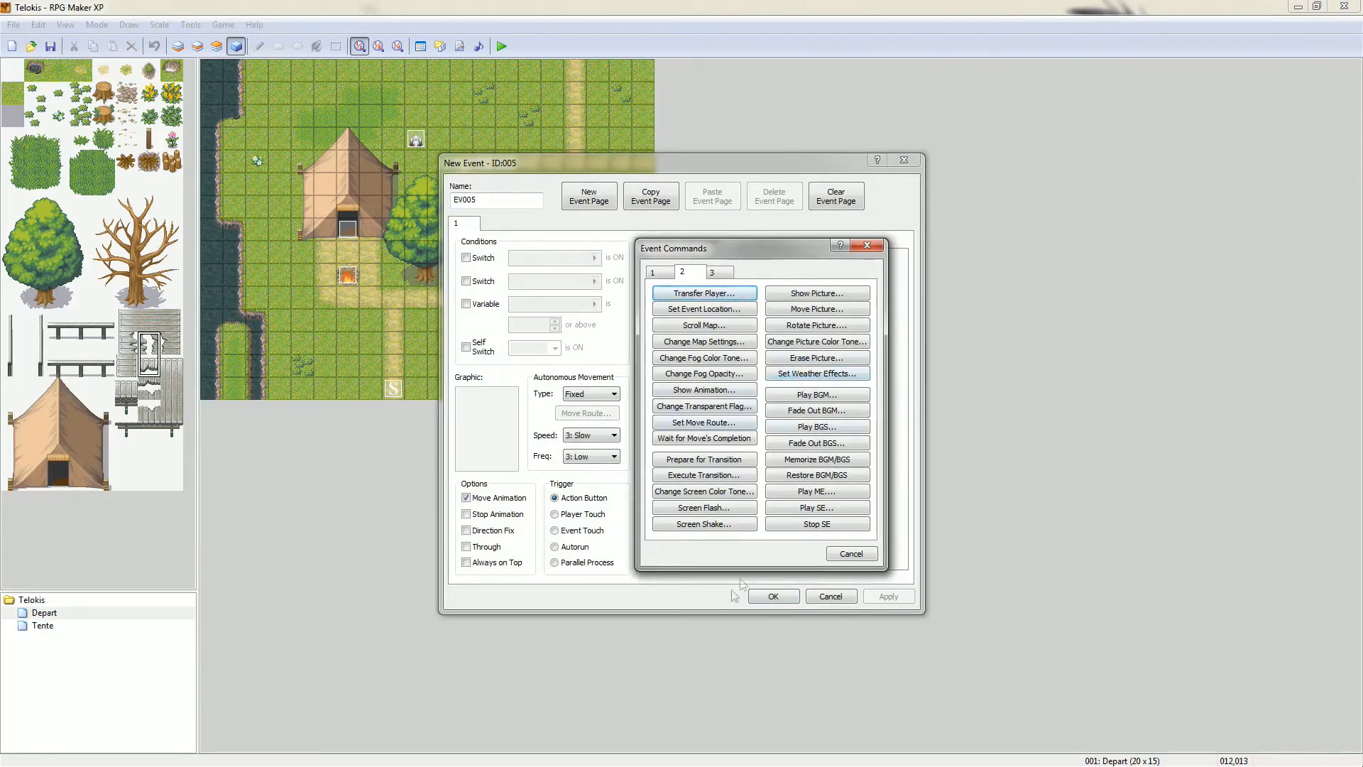
left_click(715, 274)
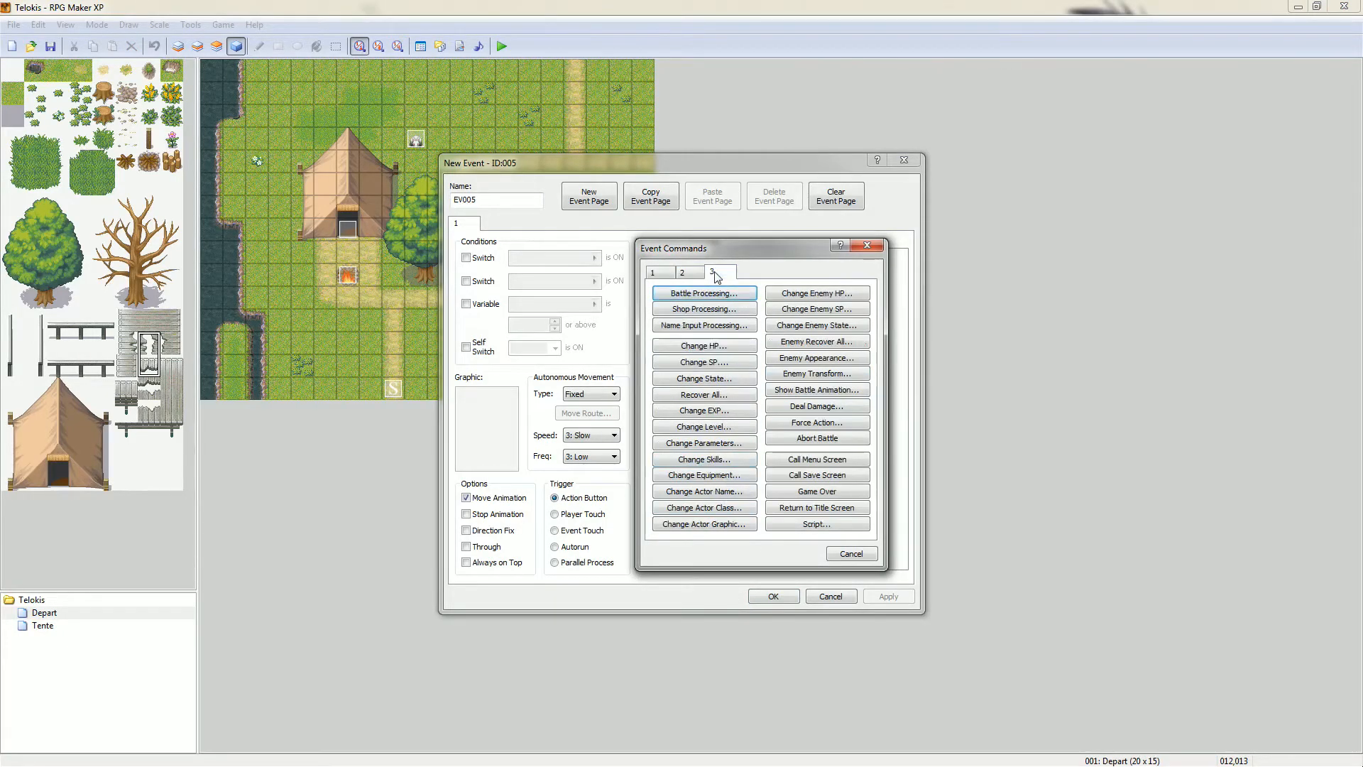
left_click(708, 295)
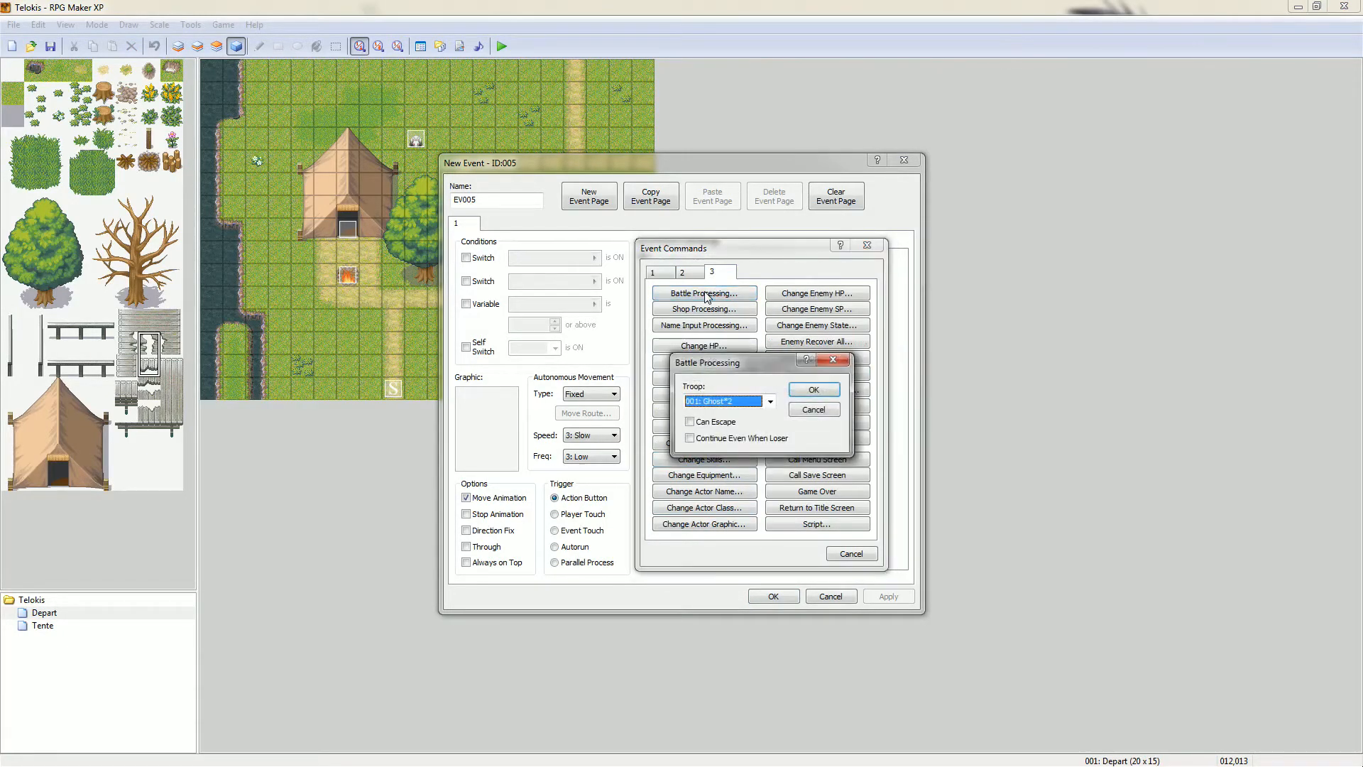
left_click(771, 403)
left_click(771, 403)
left_click(771, 403)
left_click(771, 403)
left_click(820, 391)
key("Up")
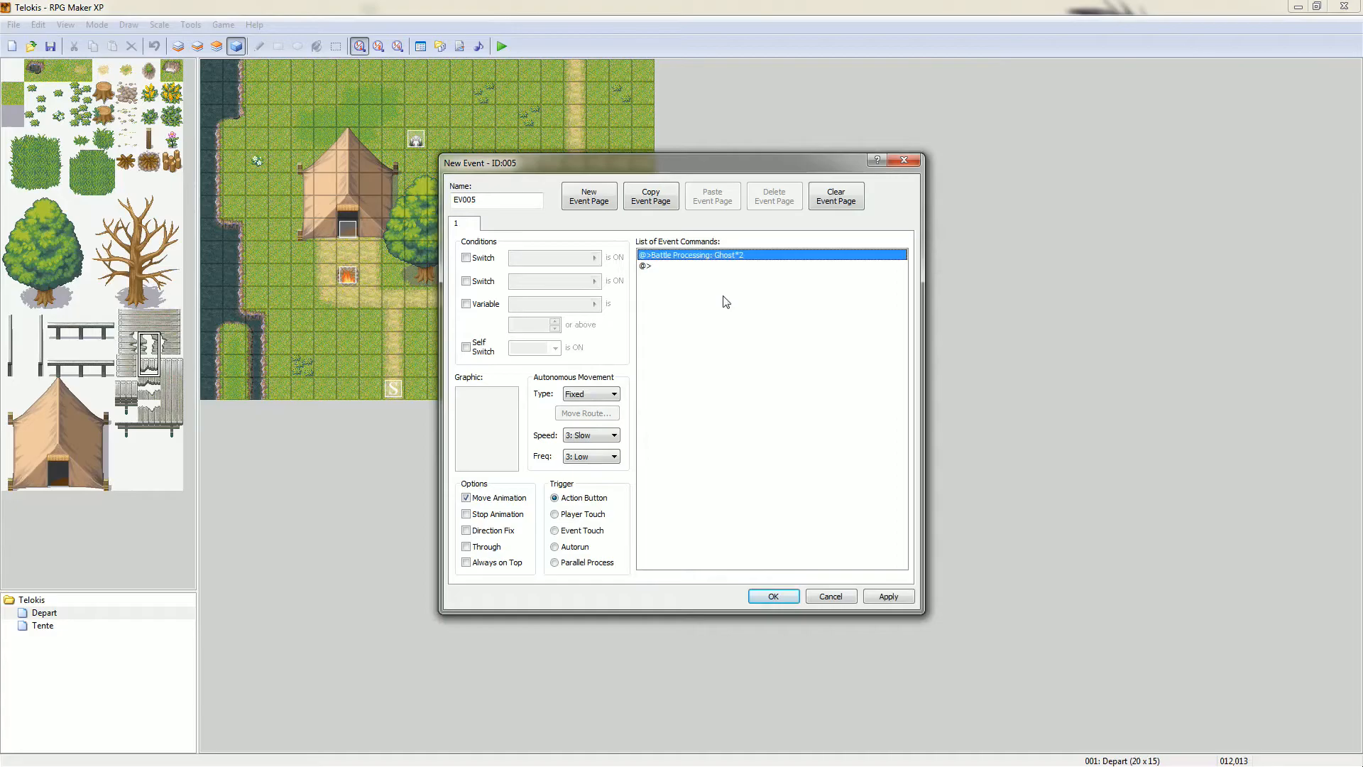
- Assign the battle event the 051-Undead01 ghost graphic, using the first left-facing pose
double_click(475, 433)
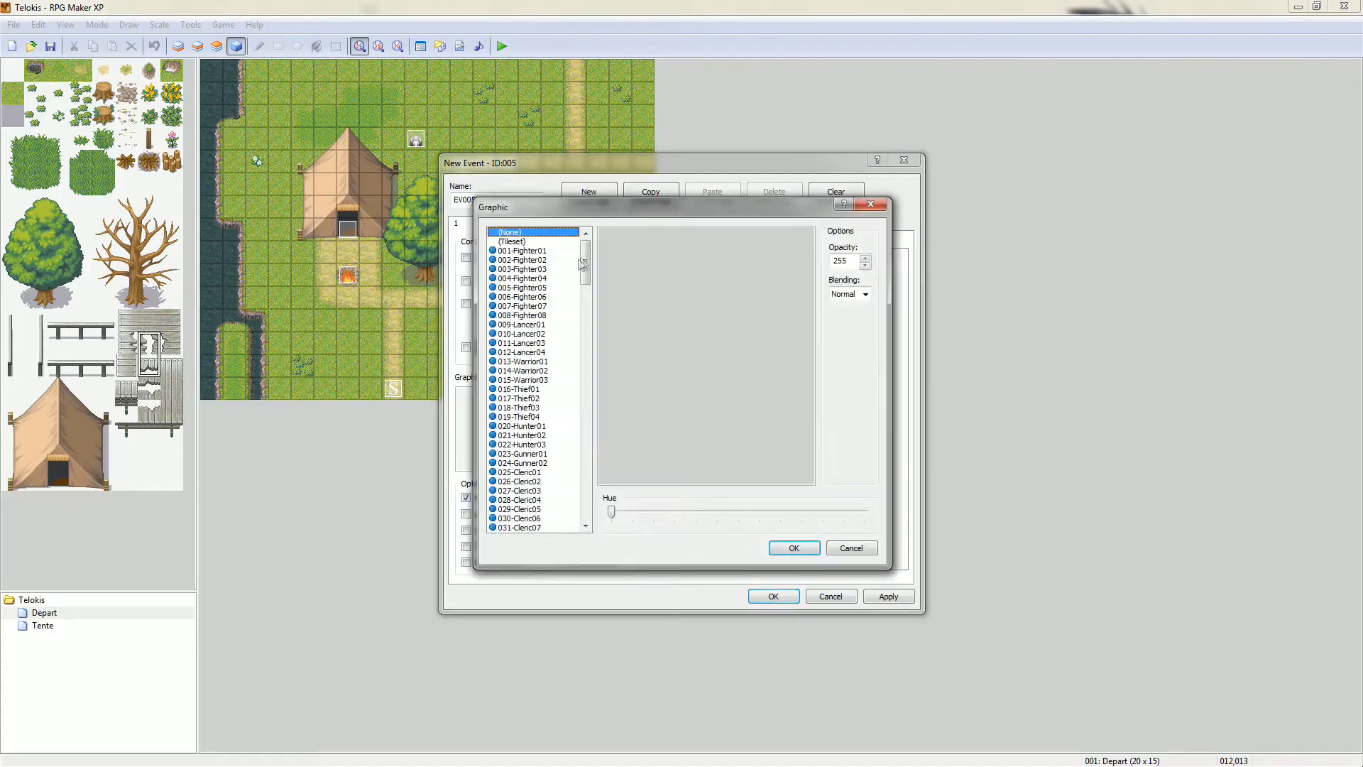
left_click(551, 263)
left_click_drag(585, 262, 589, 347)
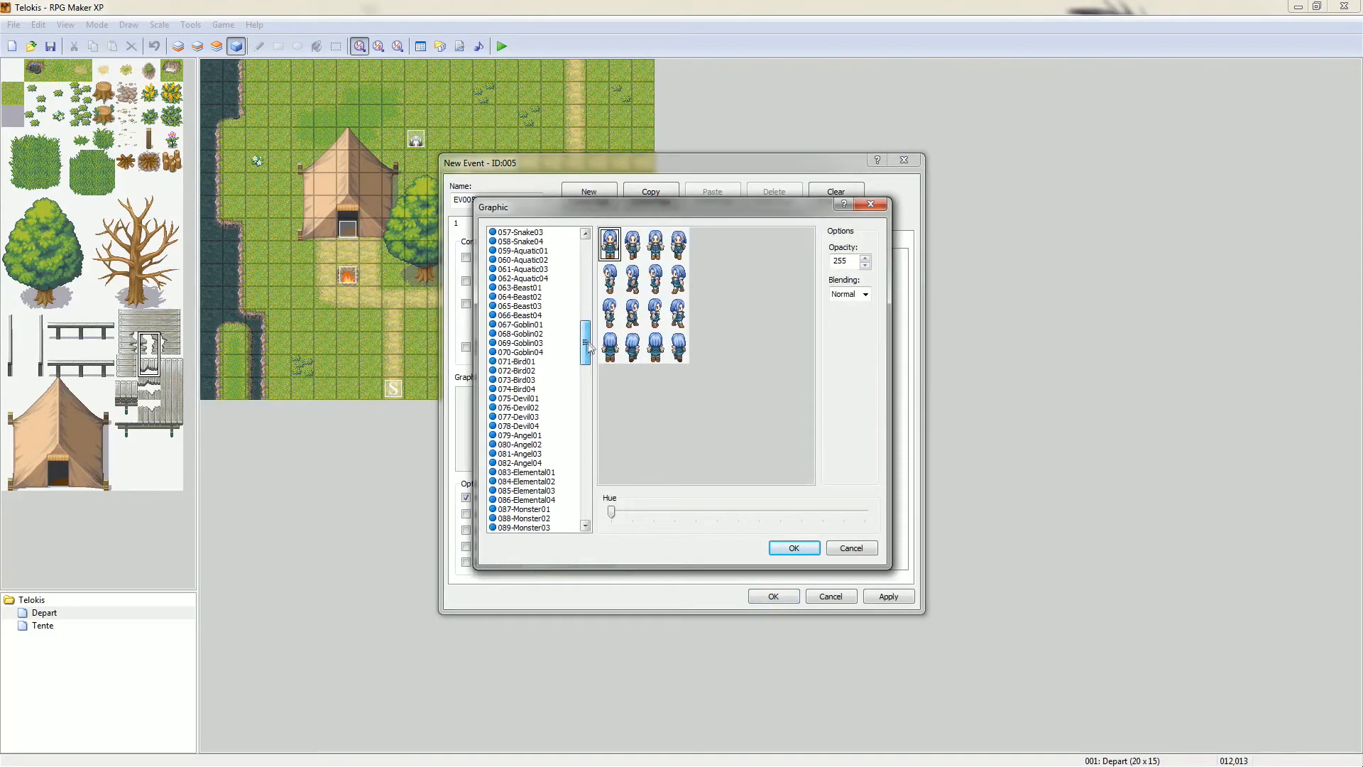
left_click(555, 352)
left_click(538, 297)
scroll(537, 304, "up", 5)
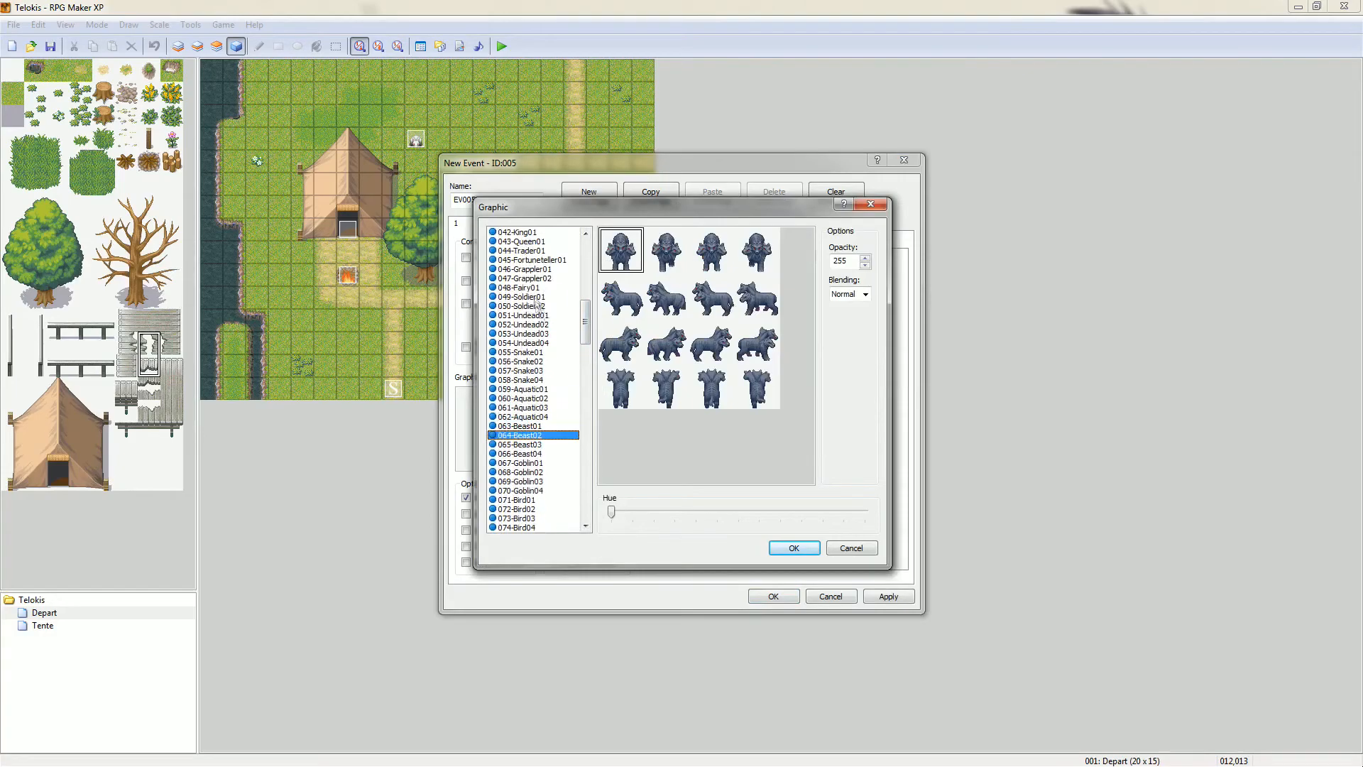
left_click(538, 304)
scroll(537, 305, "up", 2)
left_click(550, 388)
left_click(541, 344)
key("Down")
key("Down")
key("Down")
key("Down")
key("Down")
key("Down")
key("Up")
key("Up")
key("Up")
left_click(610, 281)
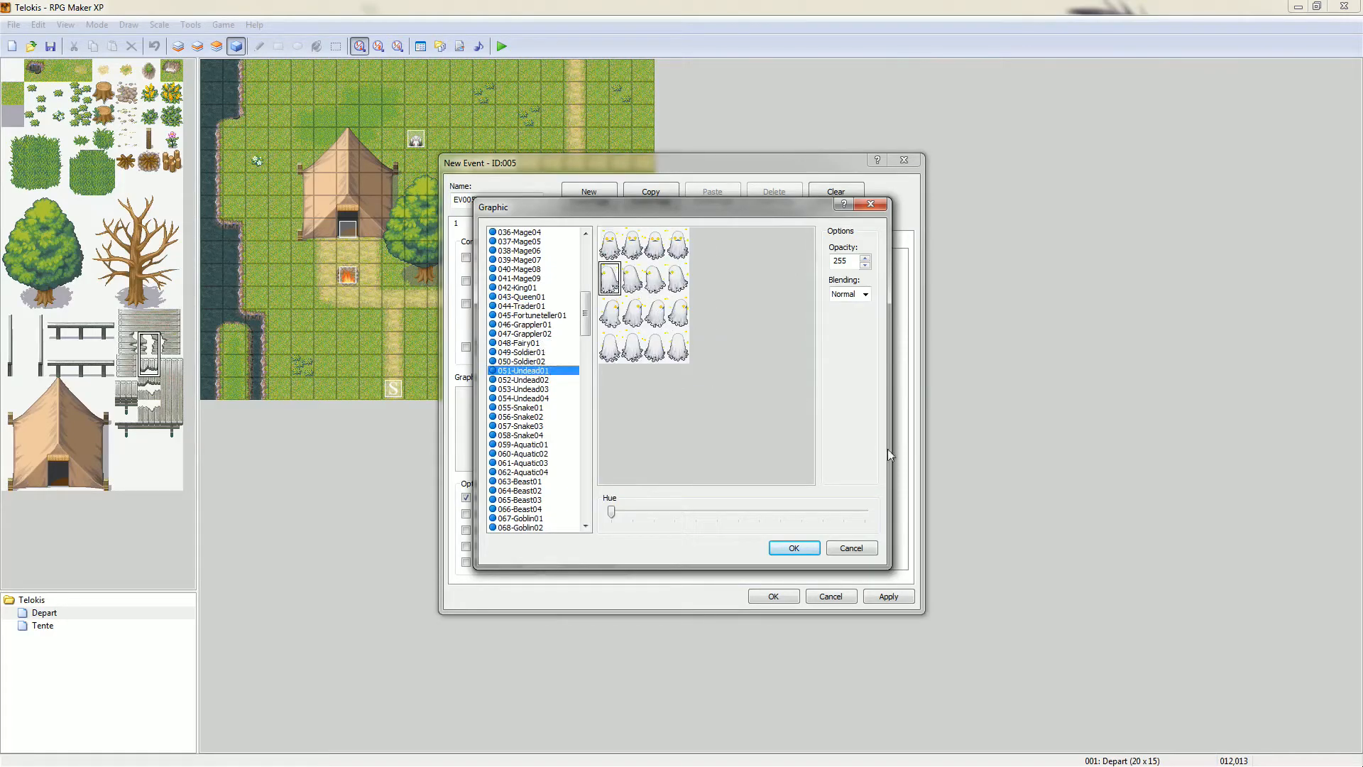
left_click(794, 548)
- Turn off Move Animation and turn on Stop Animation for the ghost event, and save it
left_click(501, 501)
left_click(504, 519)
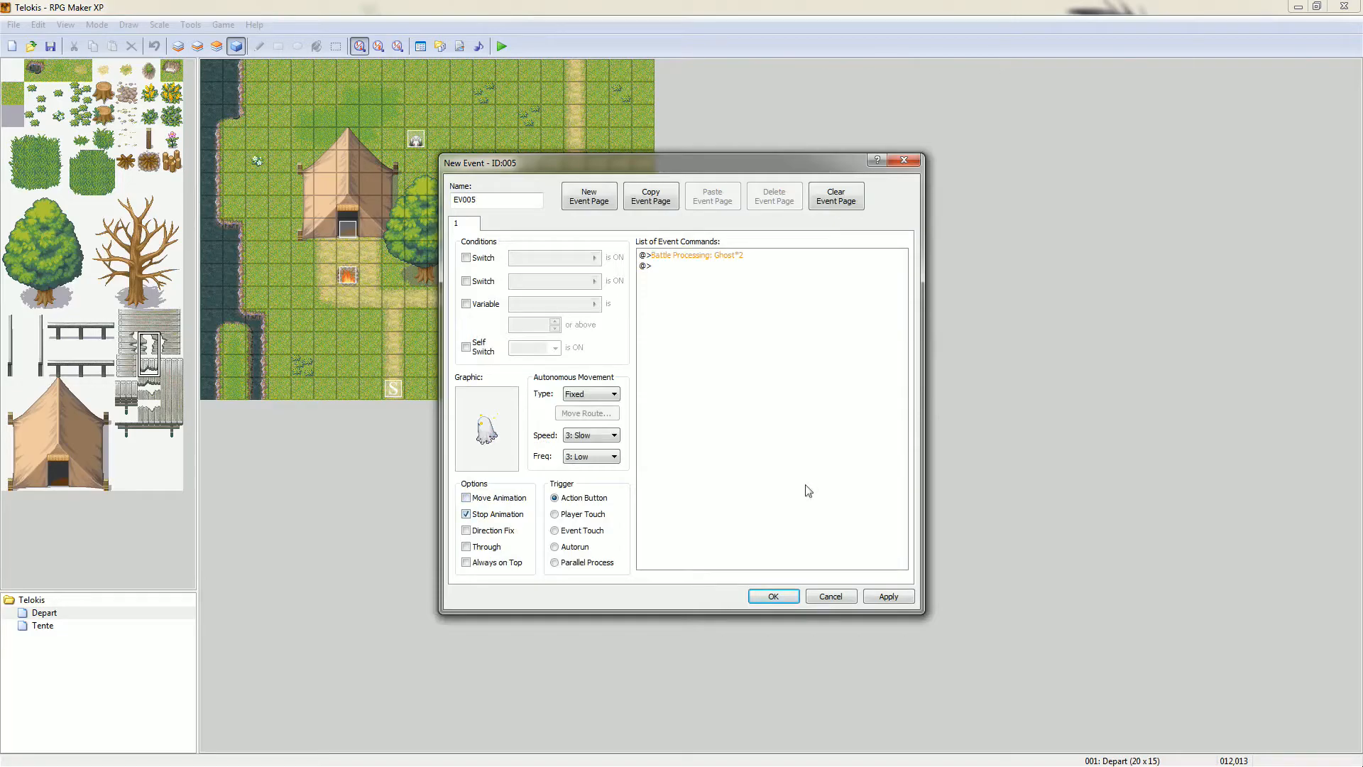
left_click(785, 595)
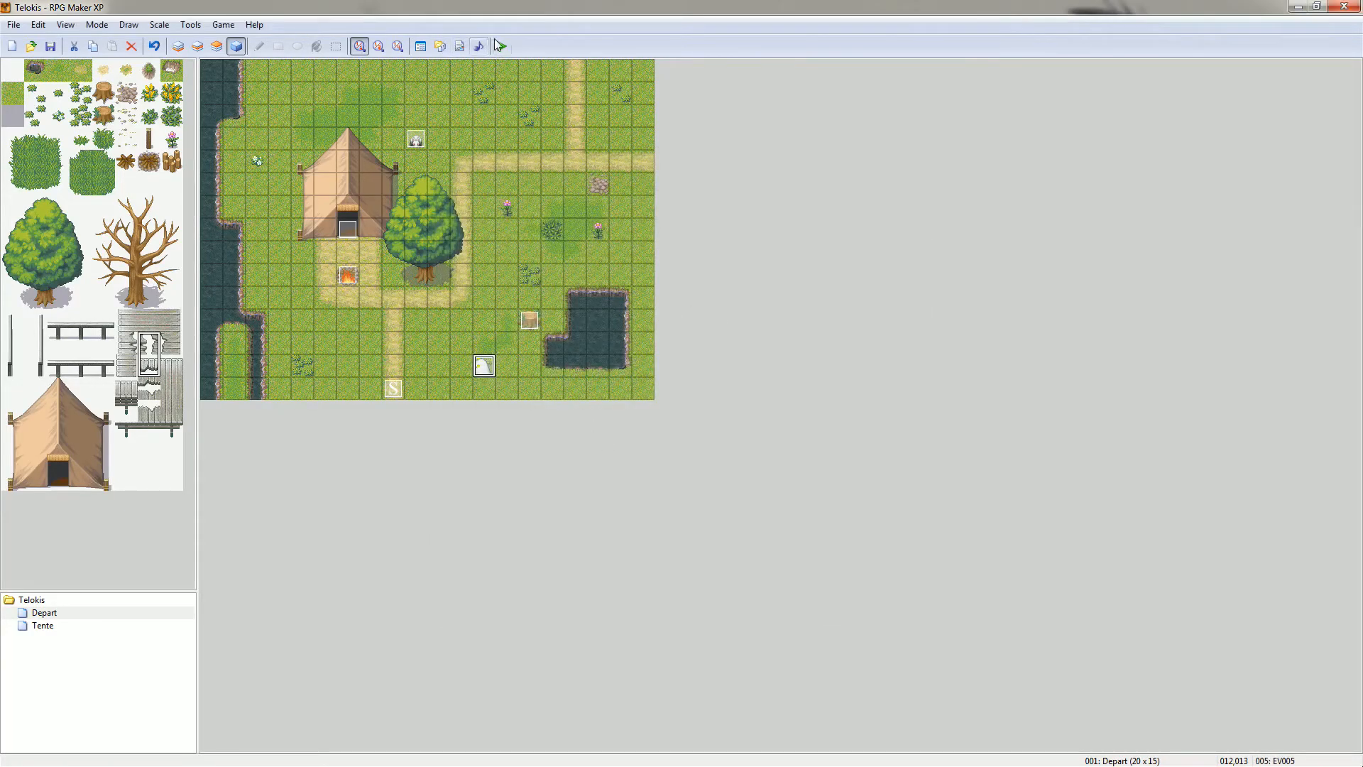
- Playtest a new game, walk the hero over to the ghost, and start the battle
left_click(499, 44)
left_click(618, 420)
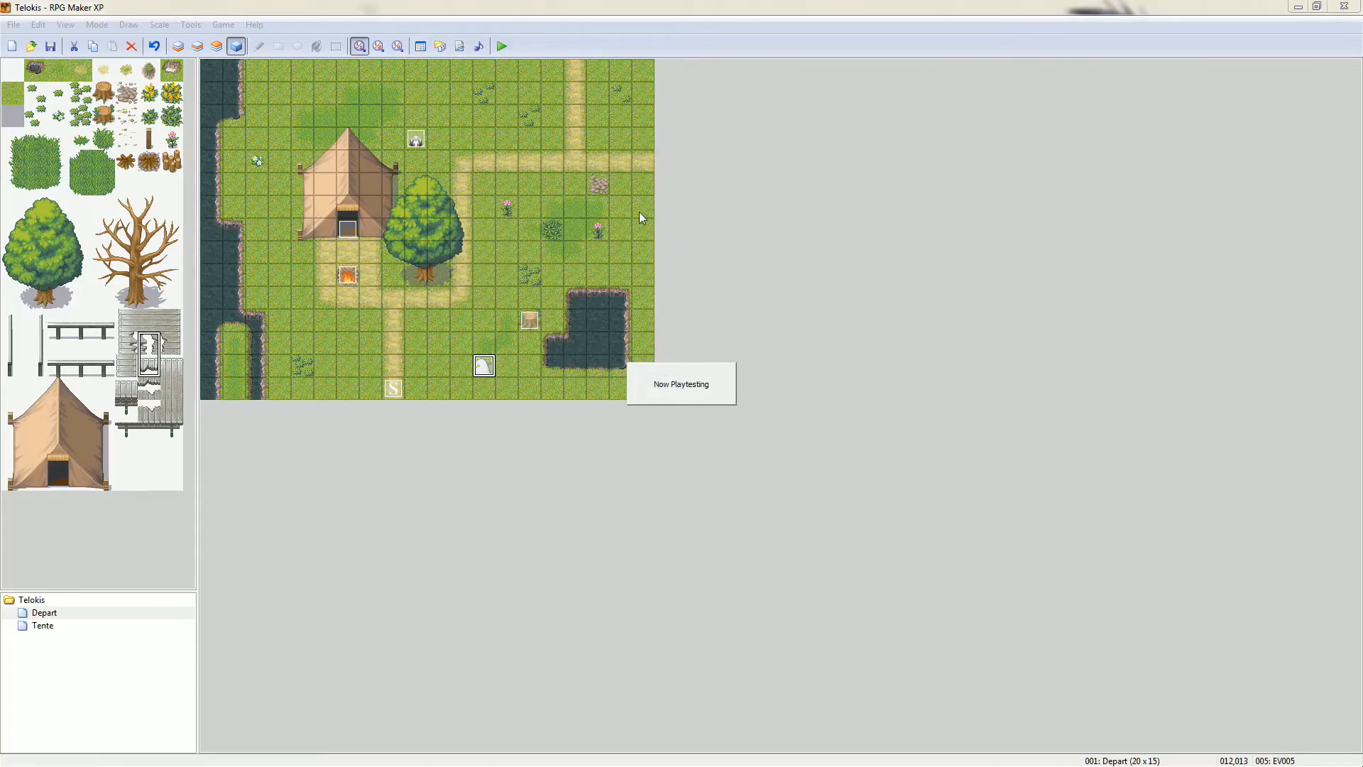
key("Return")
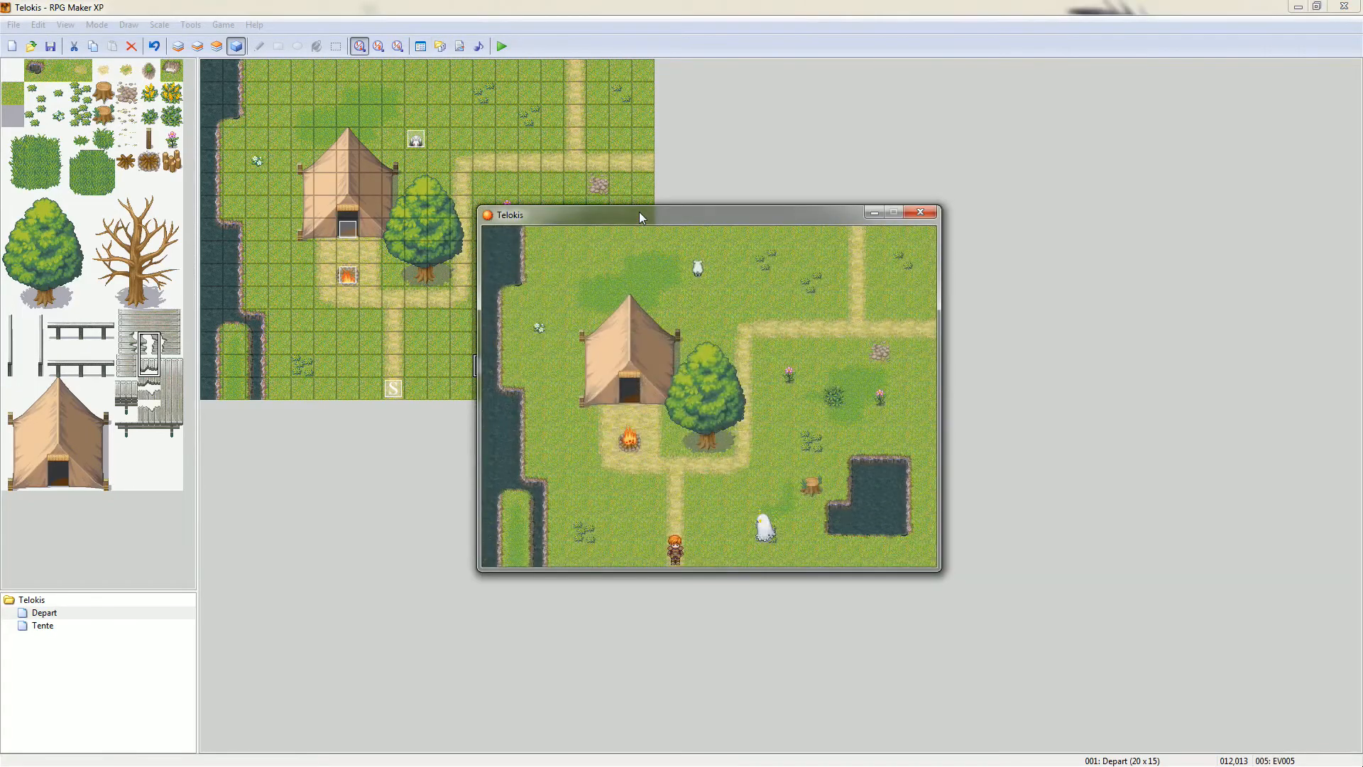
key("Right")
key("Right")
key("Right")
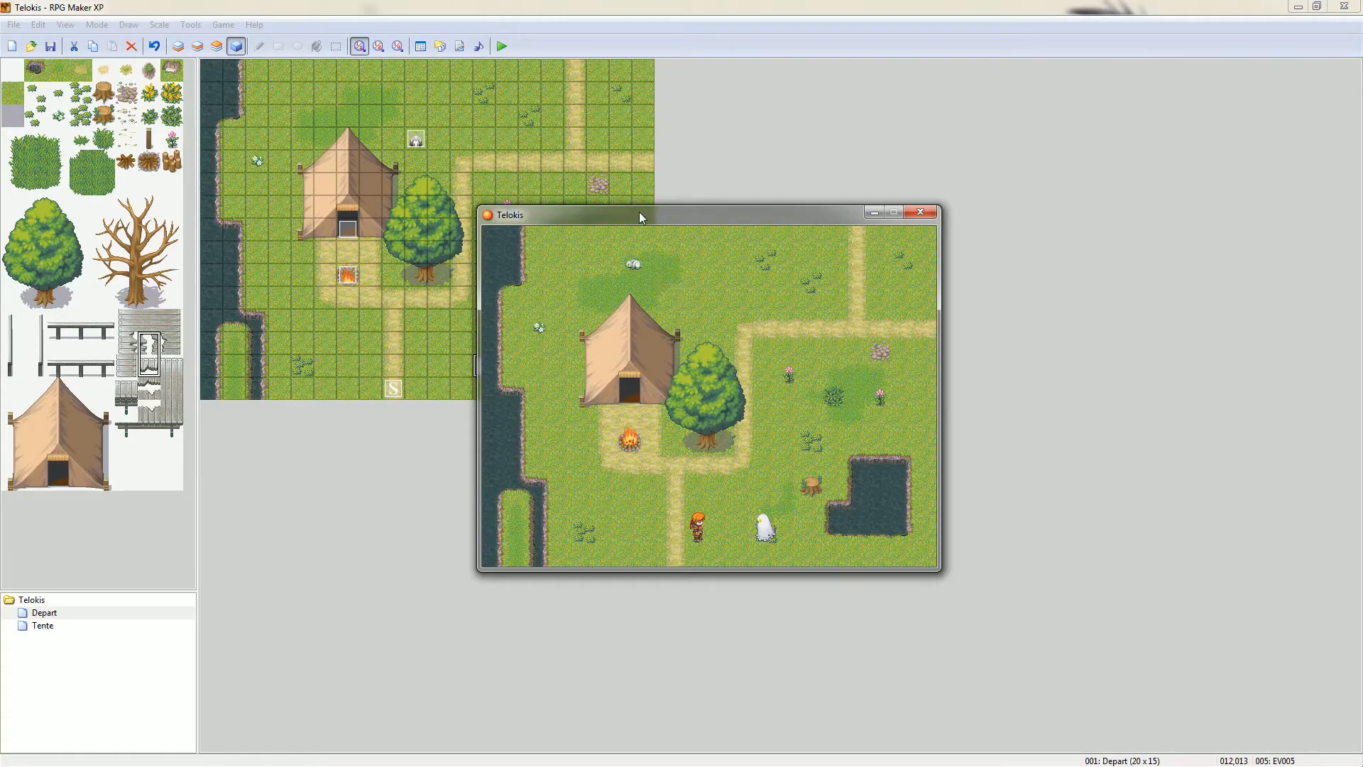
key("Right")
key("Right")
key("Return")
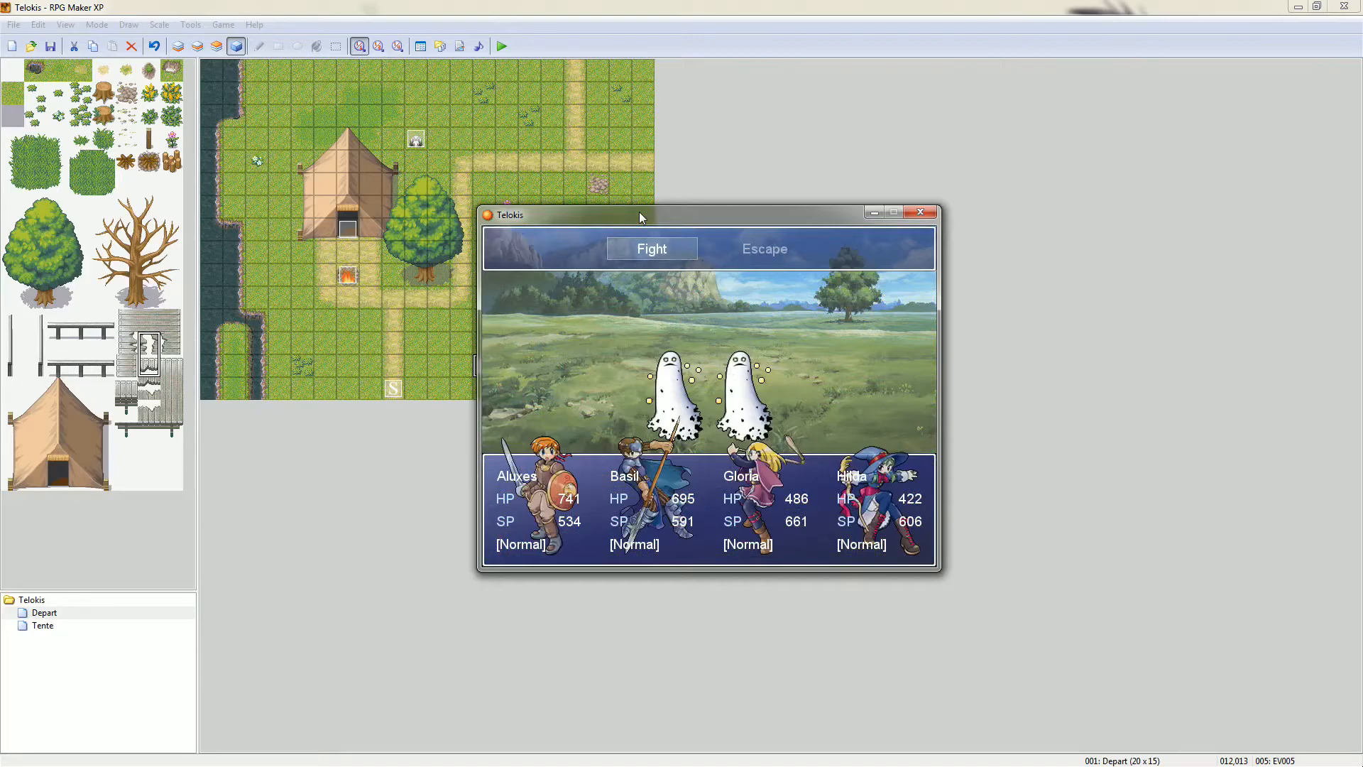
- Try out the Fight and Escape options, choose Fight, and look through the first hero's battle commands before picking the attack
key("Right")
key("Left")
key("Right")
key("Left")
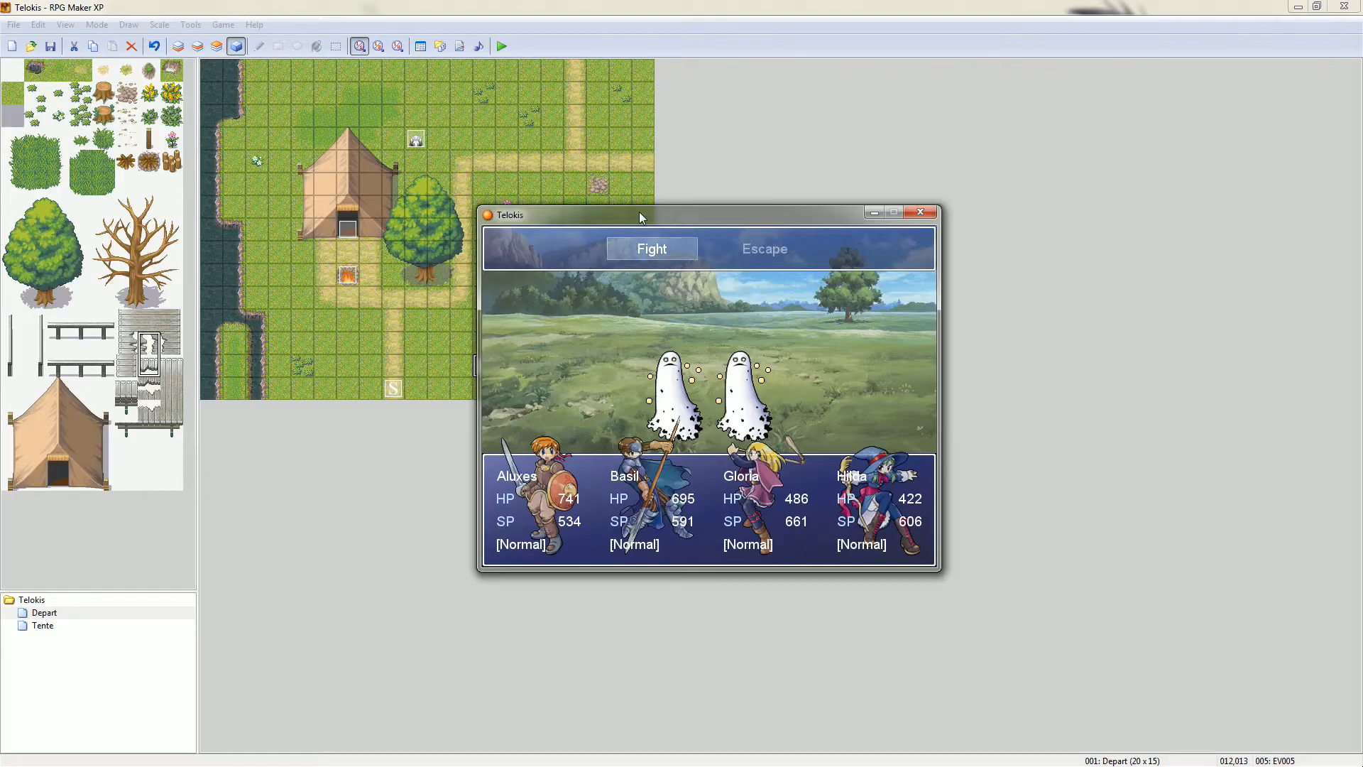
key("Return")
key("Down")
key("Down")
key("Up")
key("Up")
key("Return")
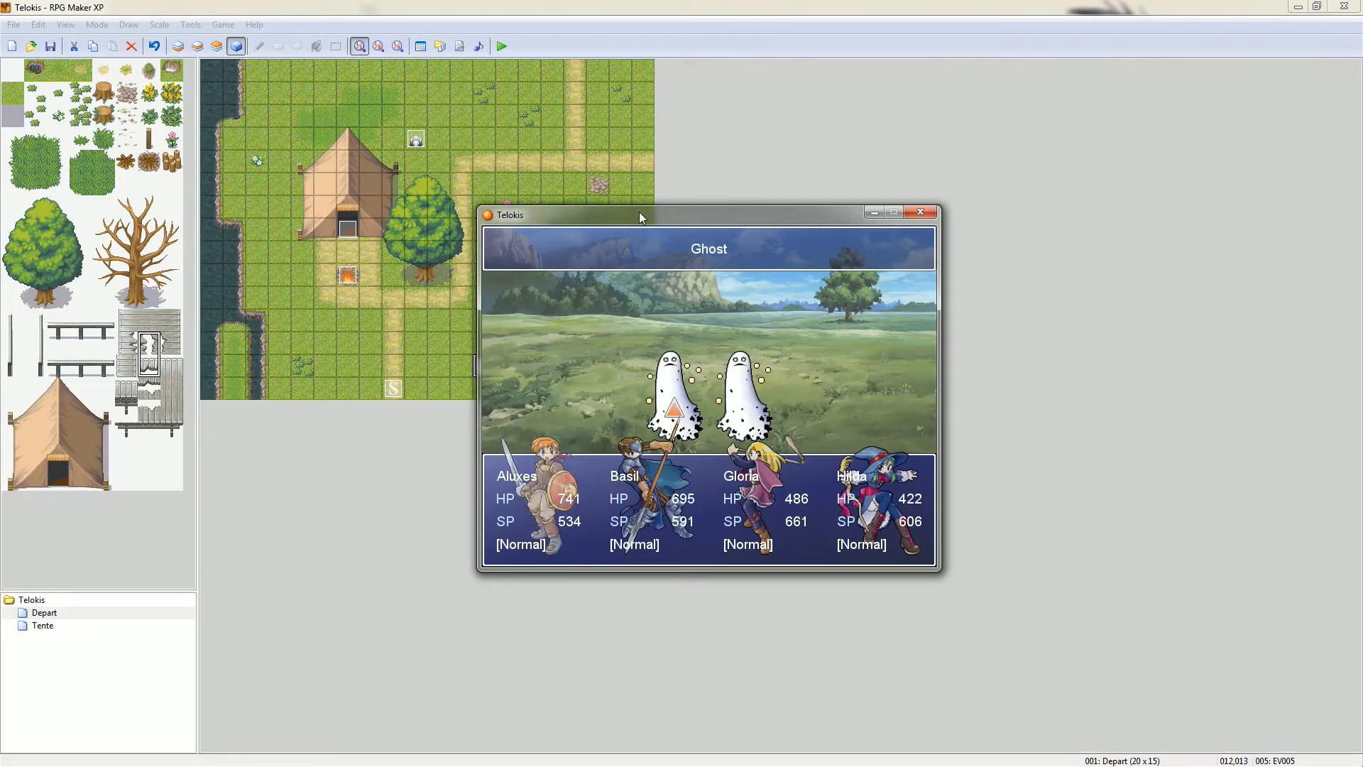
- Order the party members to attack the first Ghost and play out the battle round
key("Return")
key("Return")
key("Return")
key("Return")
key("Return")
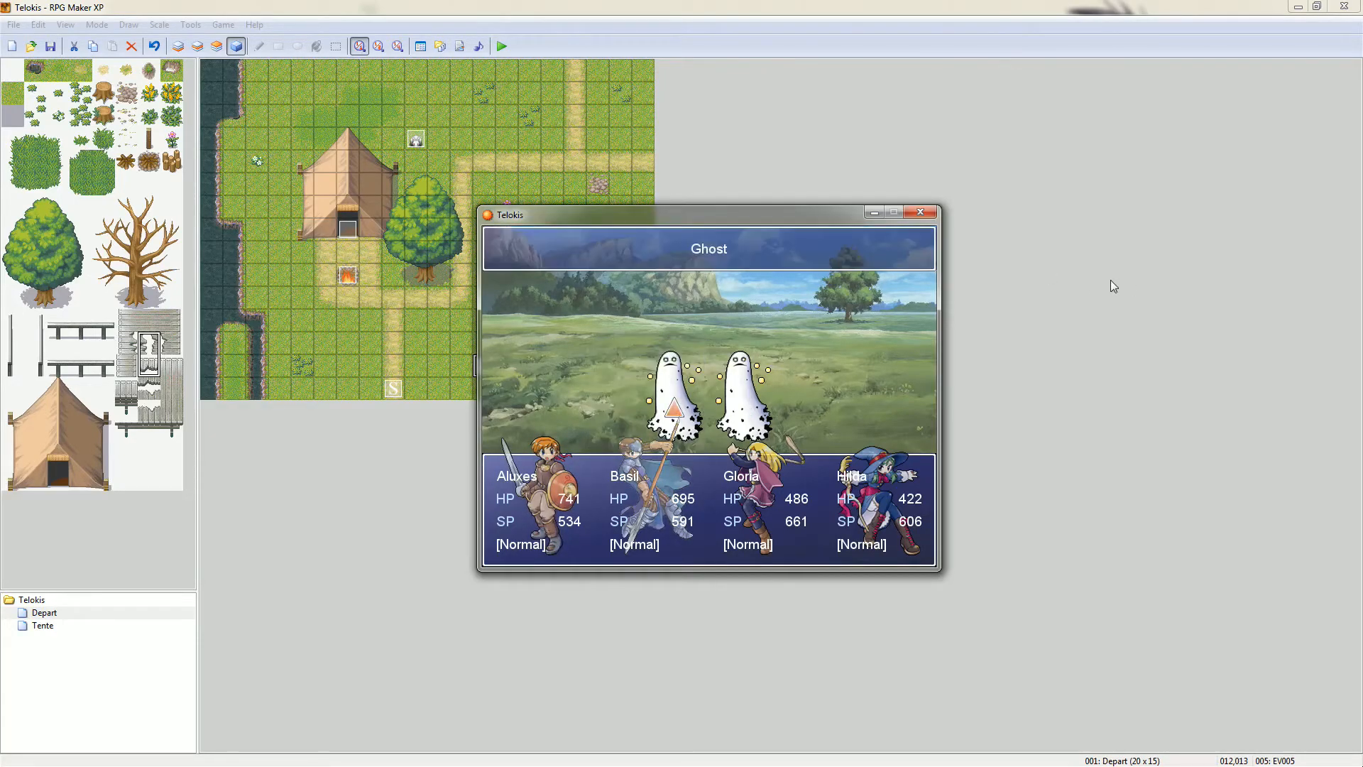
key("Return")
key("Return")
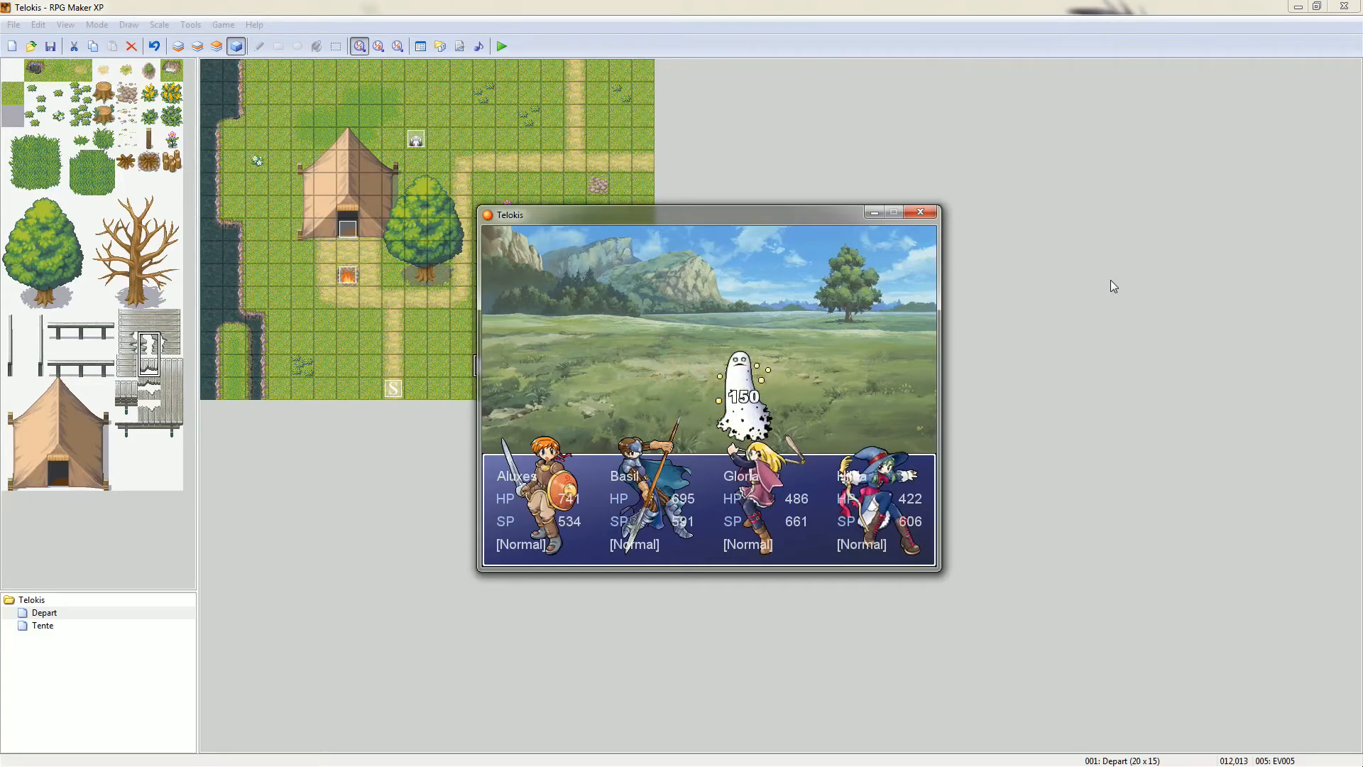
- Fight another round with all party members attacking the remaining Ghost to finish the battle
key("Return")
key("Return")
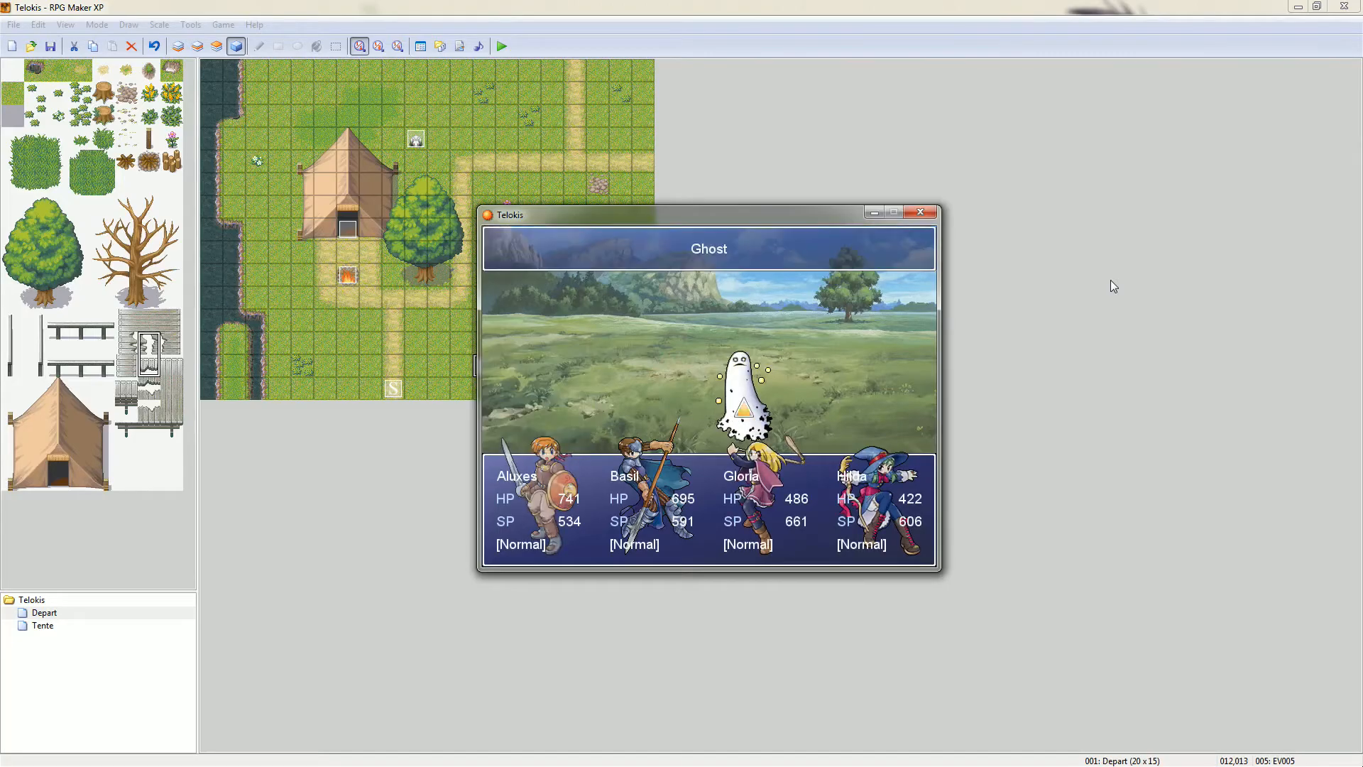
key("Return")
key("Return")
key("Return")
key("Return")
key("Return")
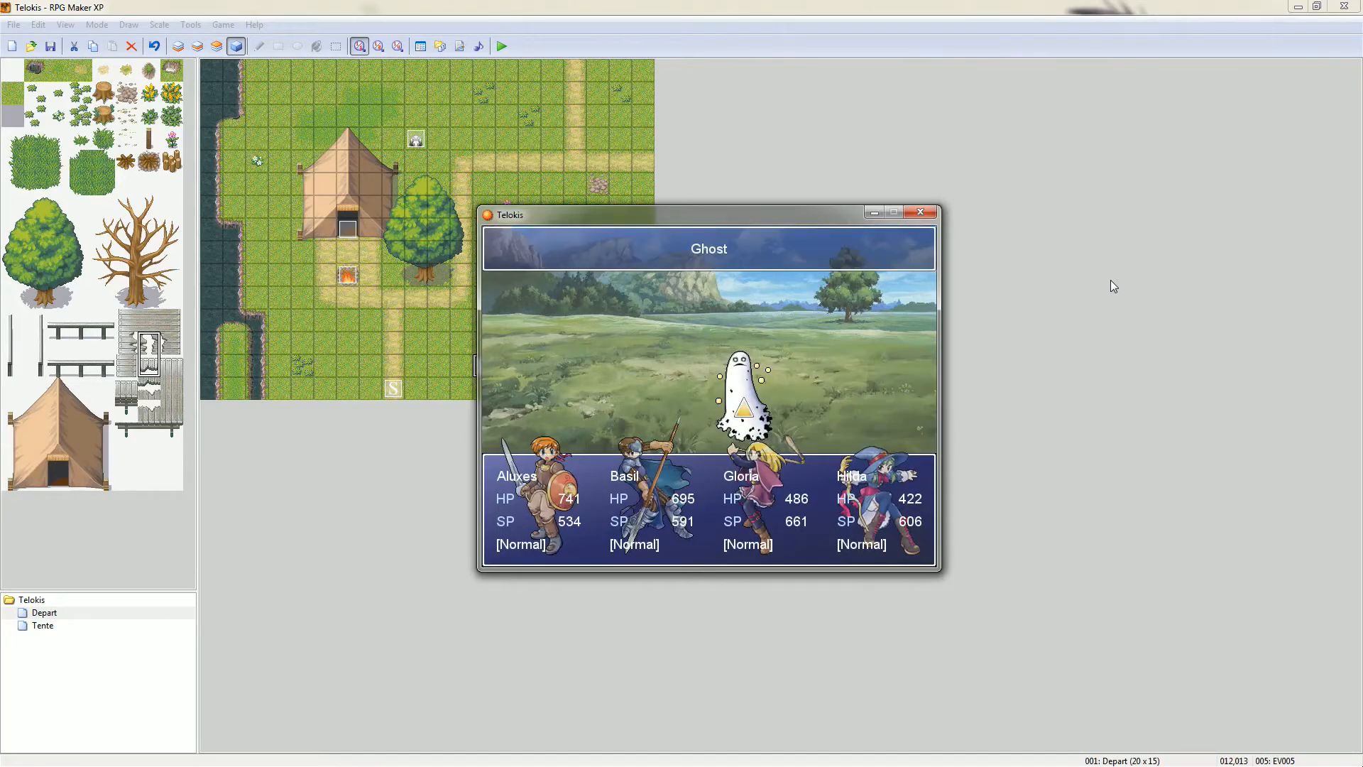
key("Return")
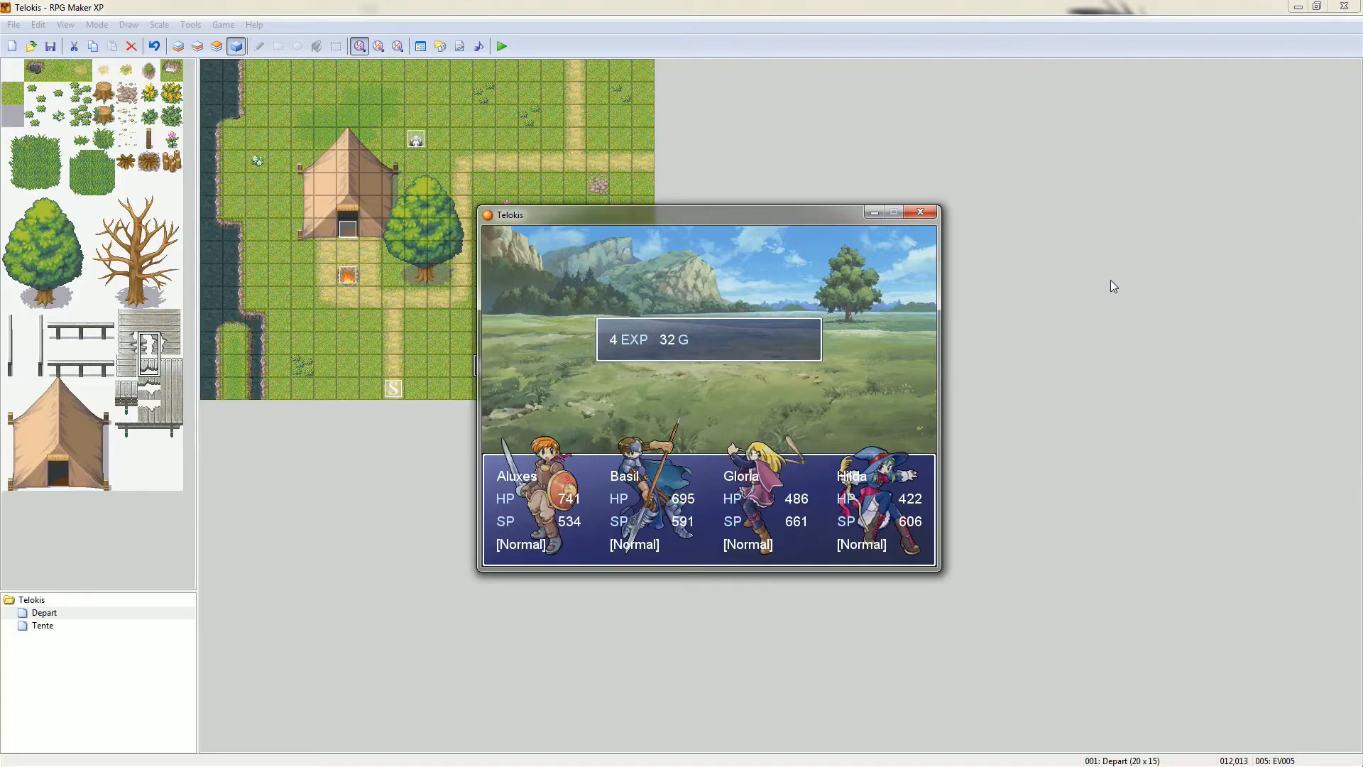
- Dismiss the battle rewards, walk the hero away from the ghost, and leave the playtest
key("Return")
key("Left")
key("Left")
key("Left")
key("Up")
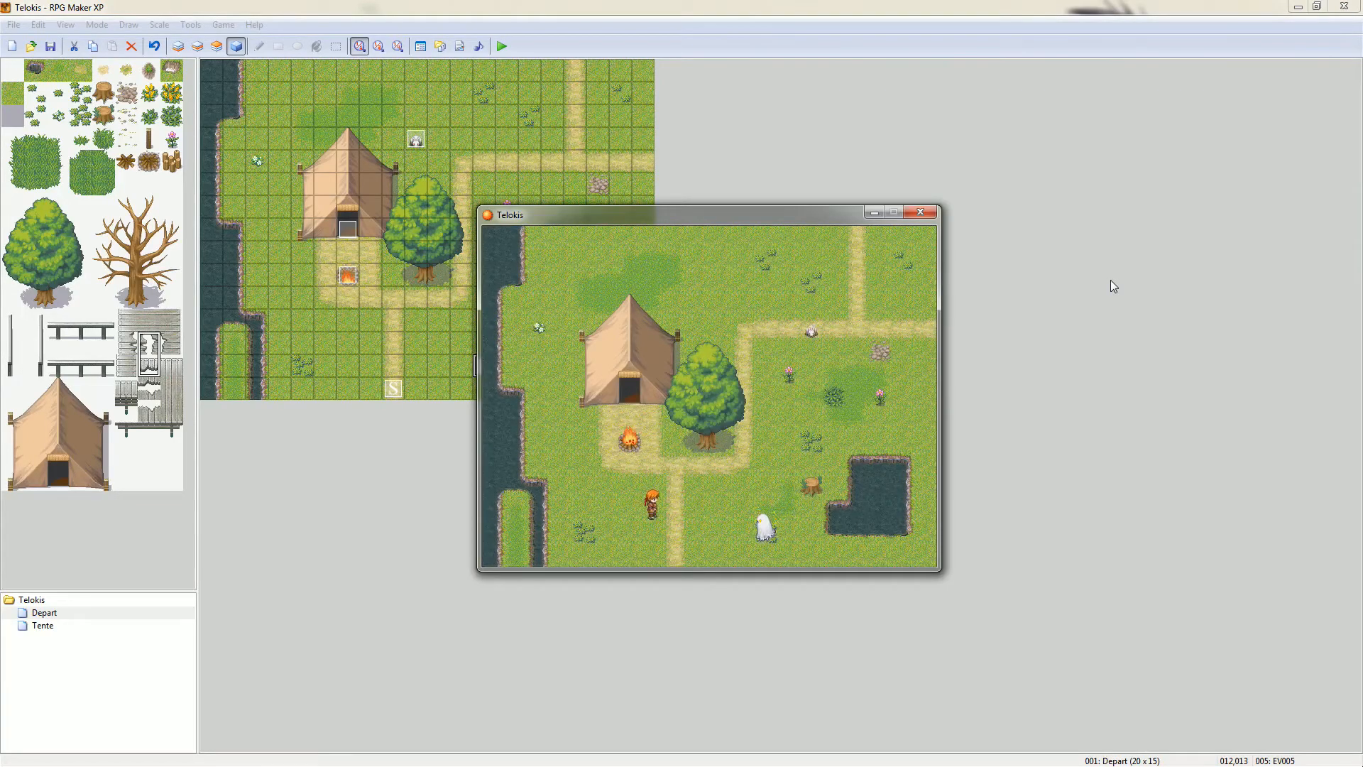
key("Escape")
key("Escape")
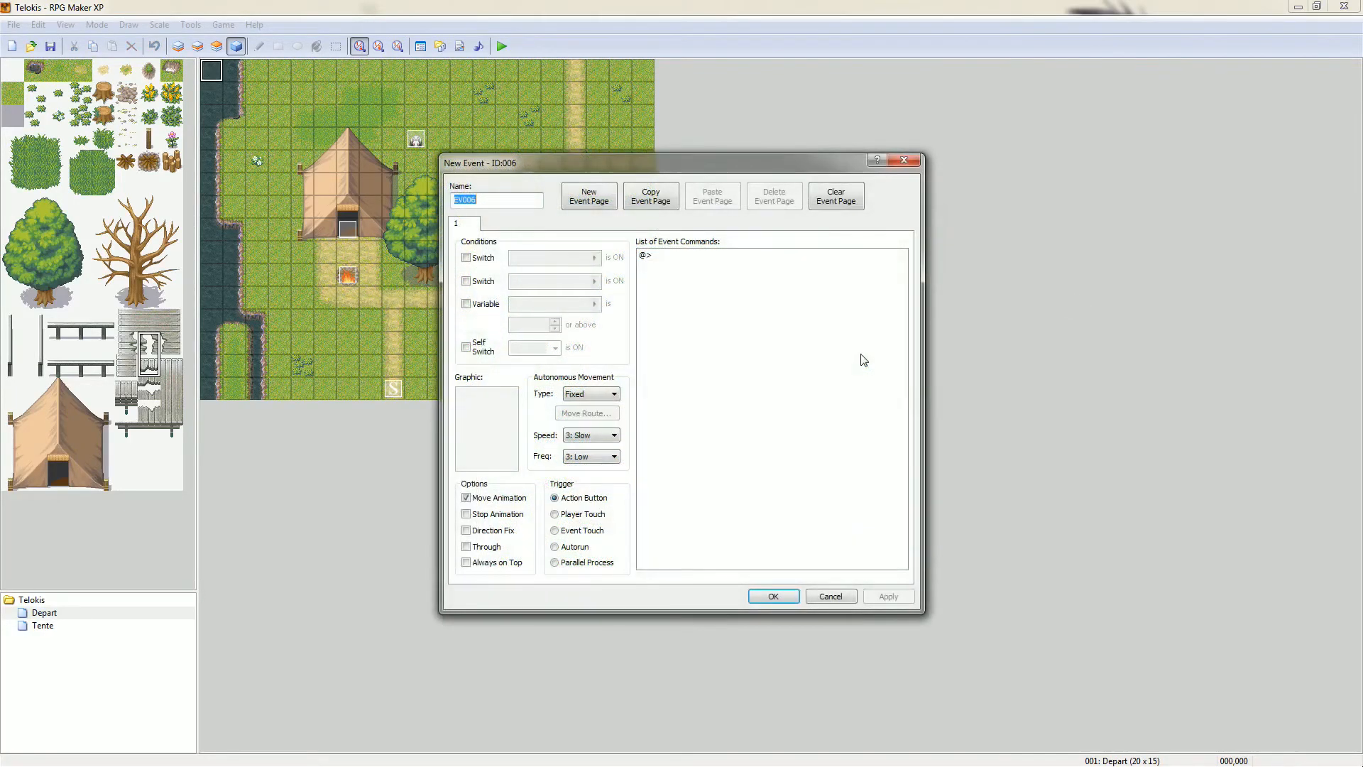
- Create a Parallel Process event on tile 000,000 that uses Change Map Settings to apply the 001-Fog01 fog graphic
left_click(568, 563)
double_click(732, 257)
left_click(734, 347)
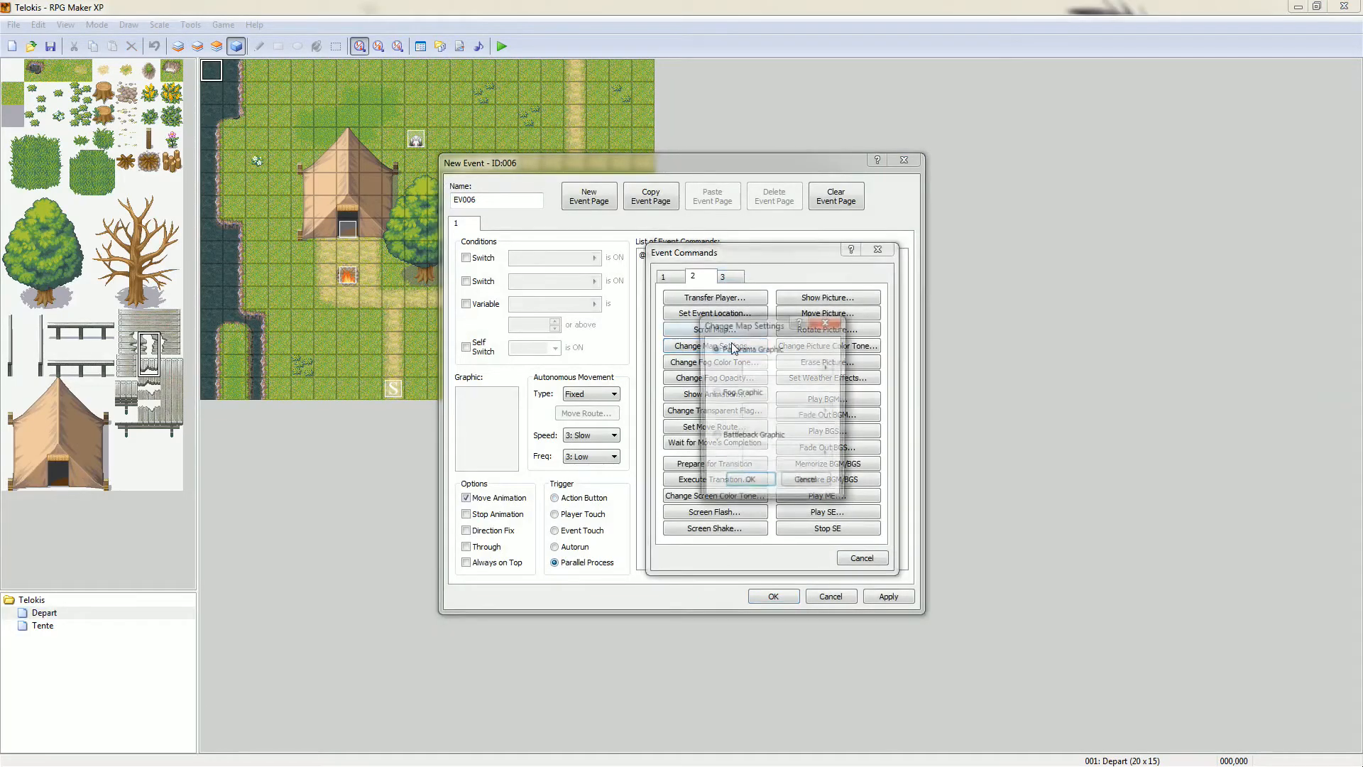
left_click(732, 398)
left_click(812, 415)
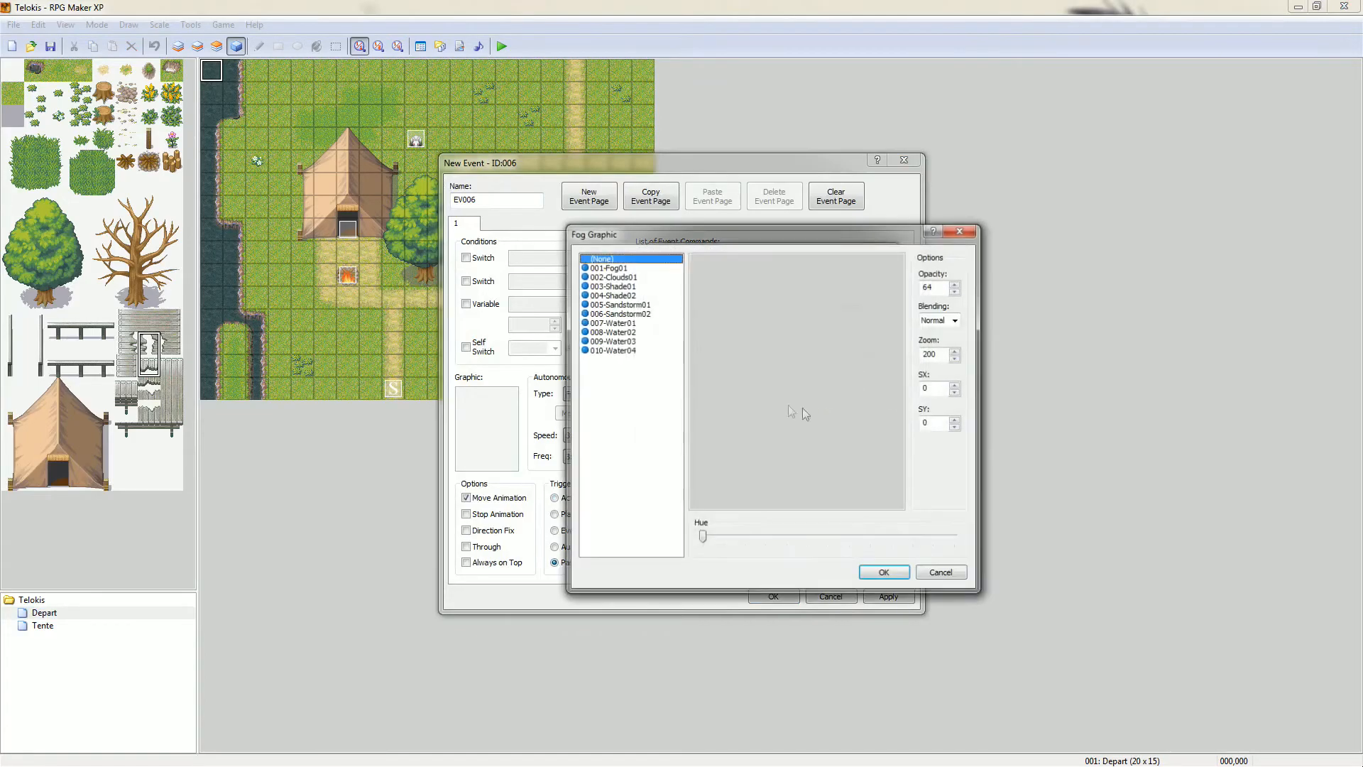
left_click(628, 275)
left_click(624, 268)
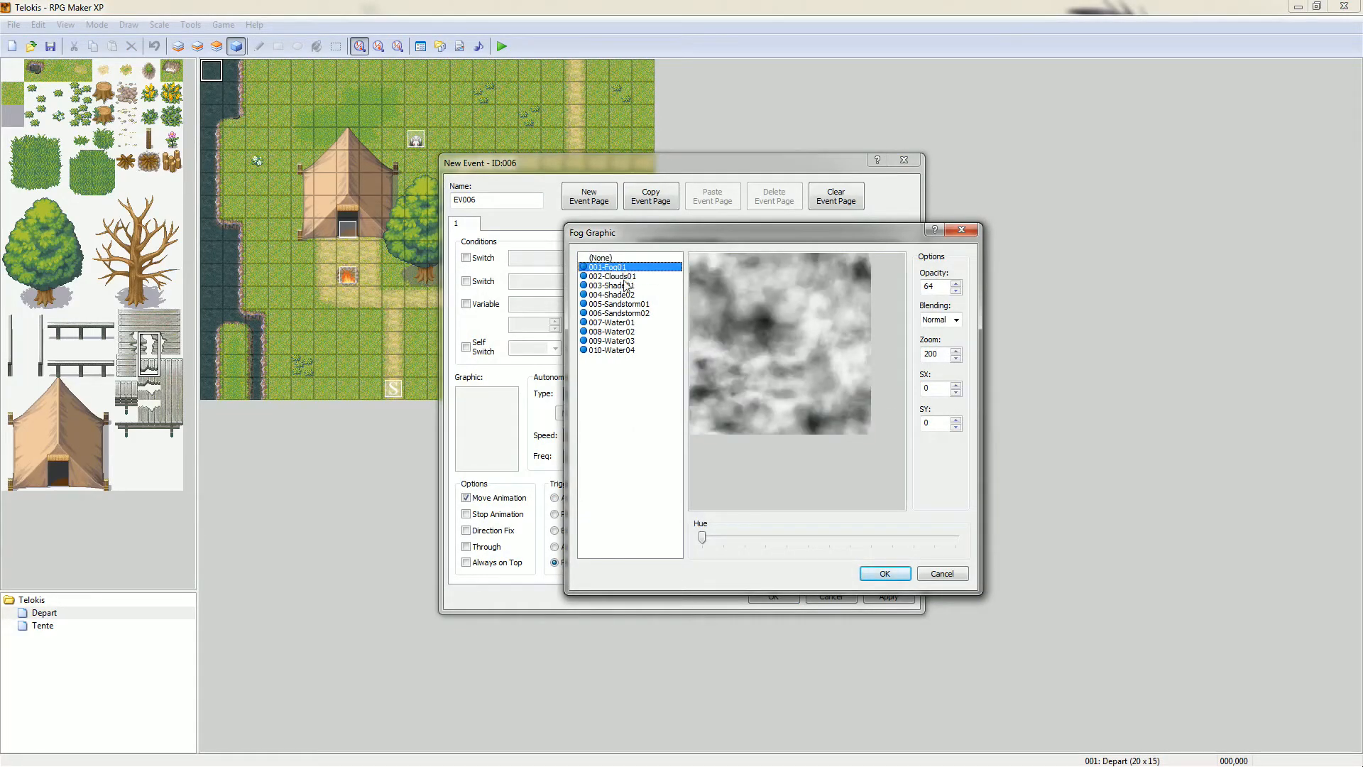
left_click_drag(939, 290, 917, 287)
left_click(870, 572)
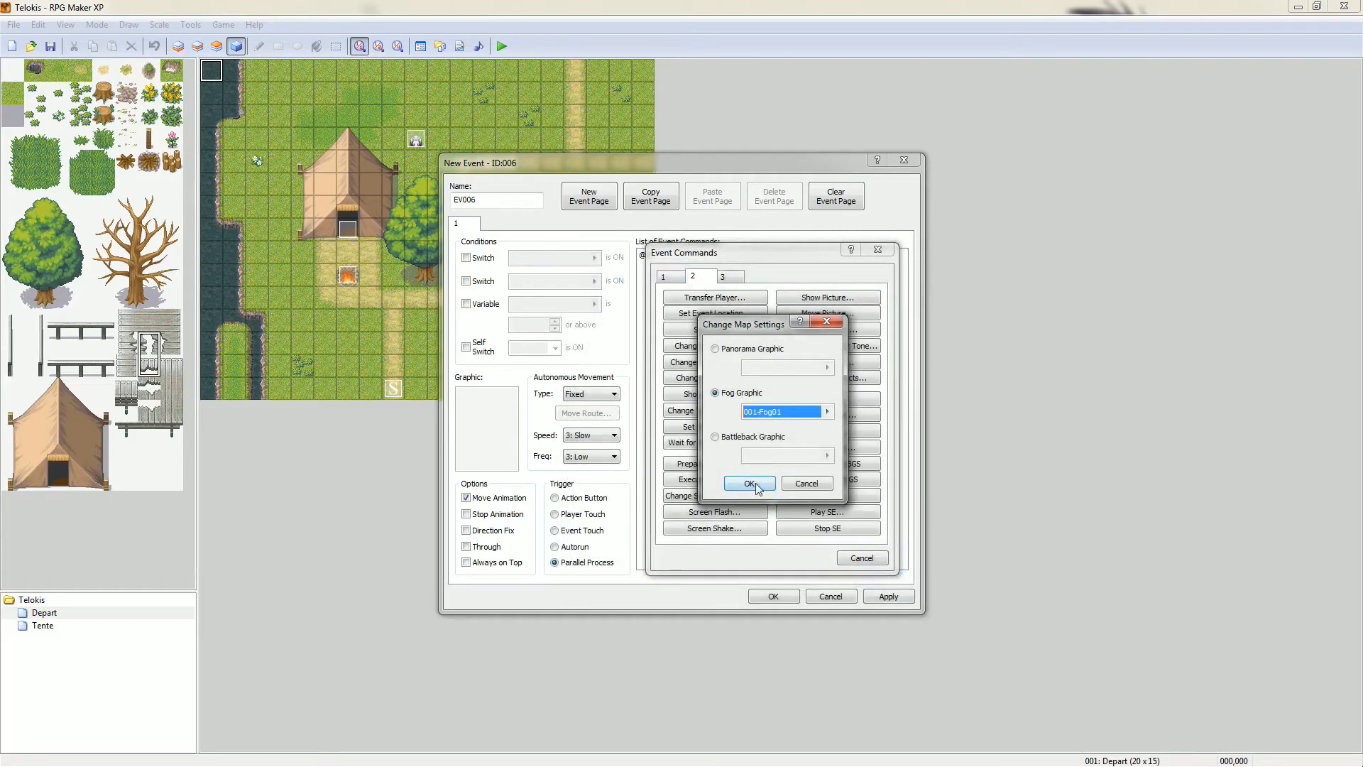
left_click(755, 483)
left_click(763, 595)
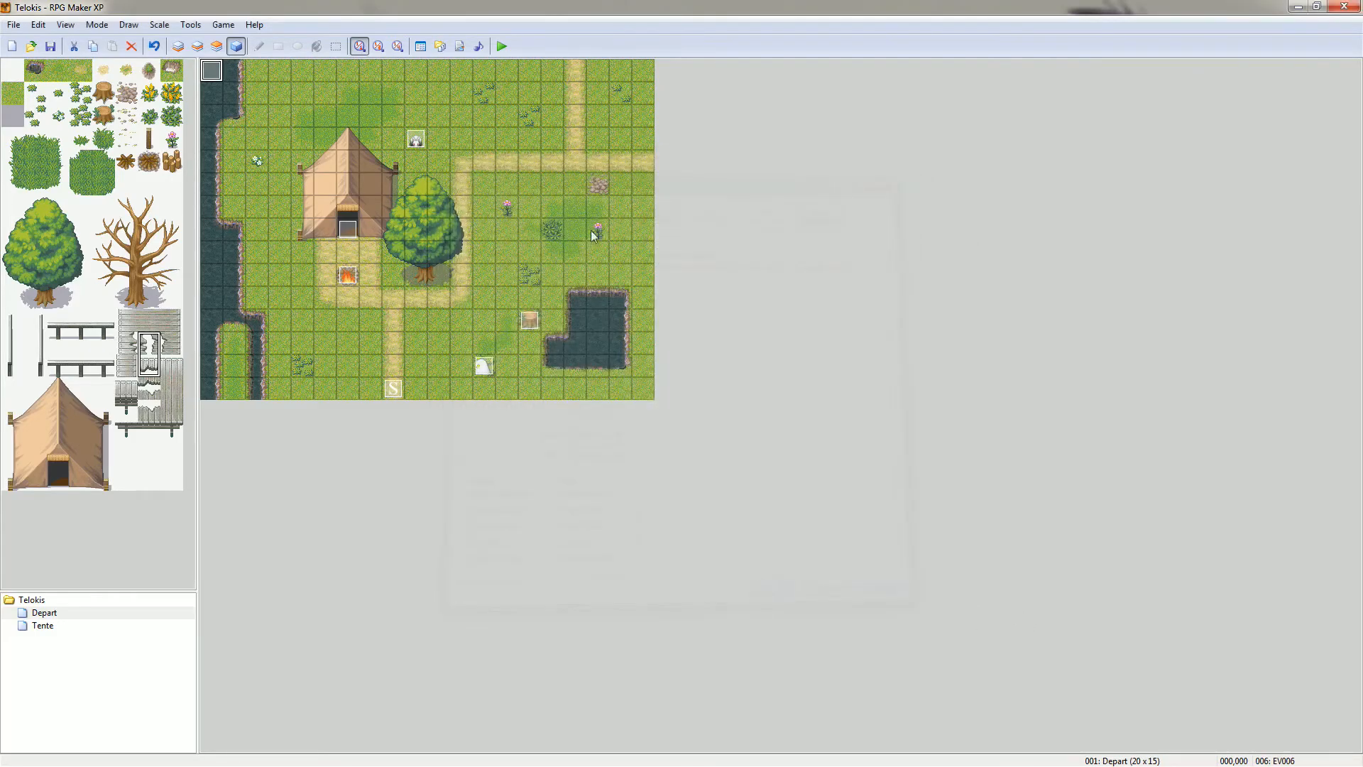
- Playtest a new game, walk the hero up the path through the fog, and close the game window
left_click(501, 46)
left_click(624, 423)
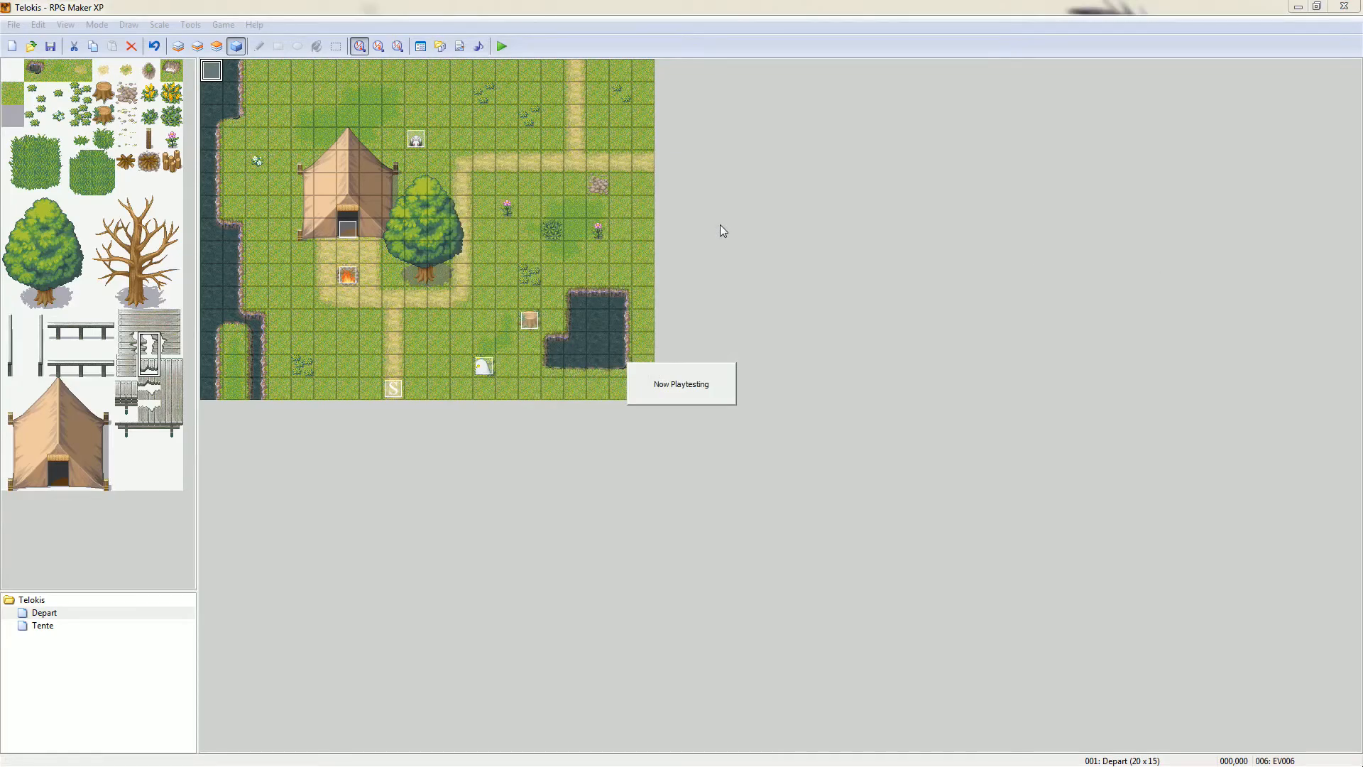
key("Return")
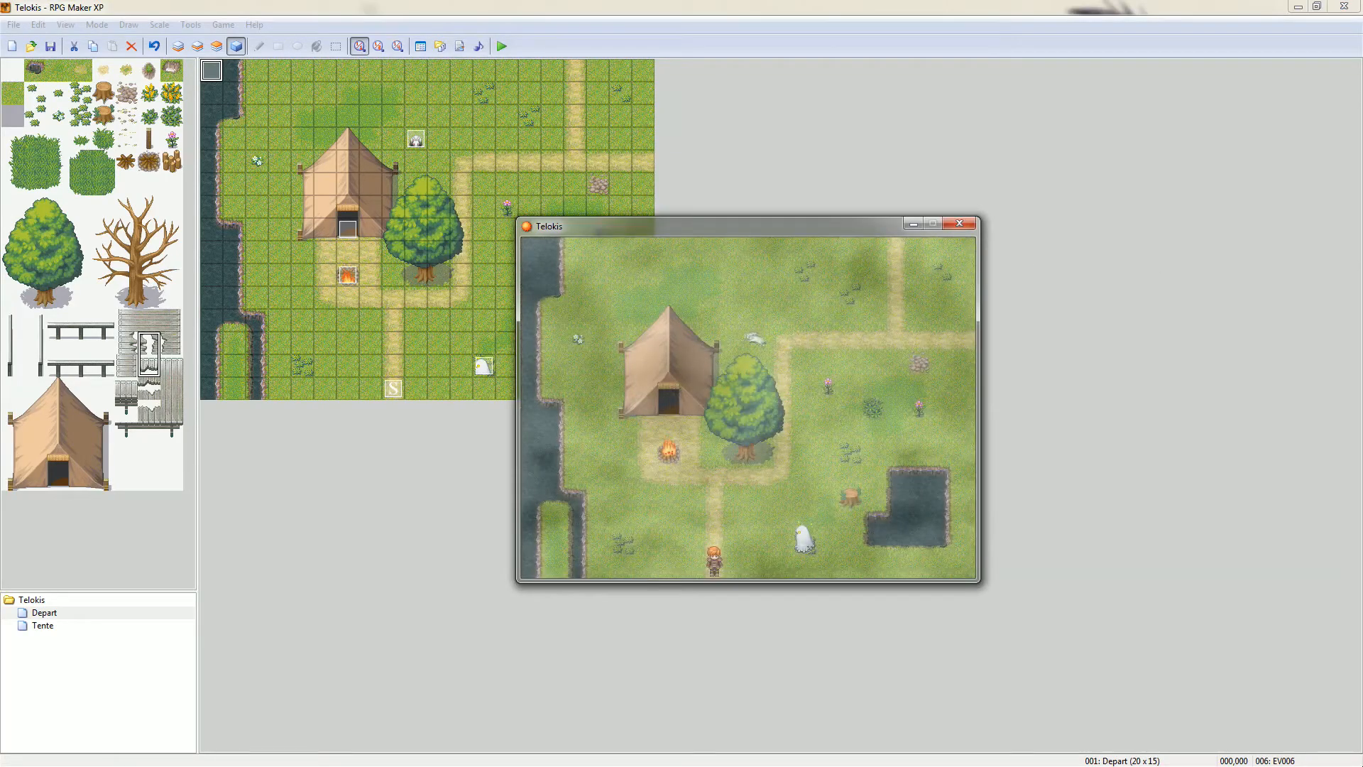
key("Up")
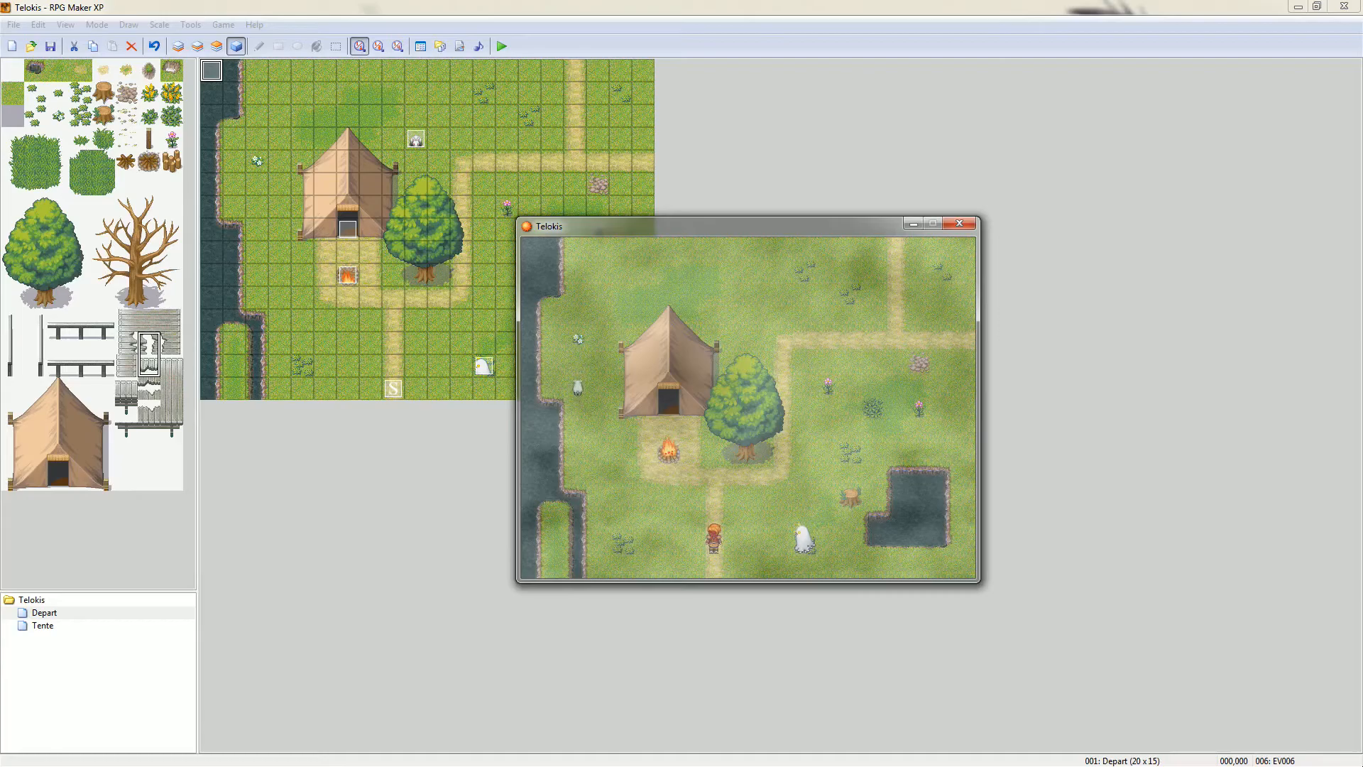
key("Up")
key("Up")
key("Left")
left_click(959, 223)
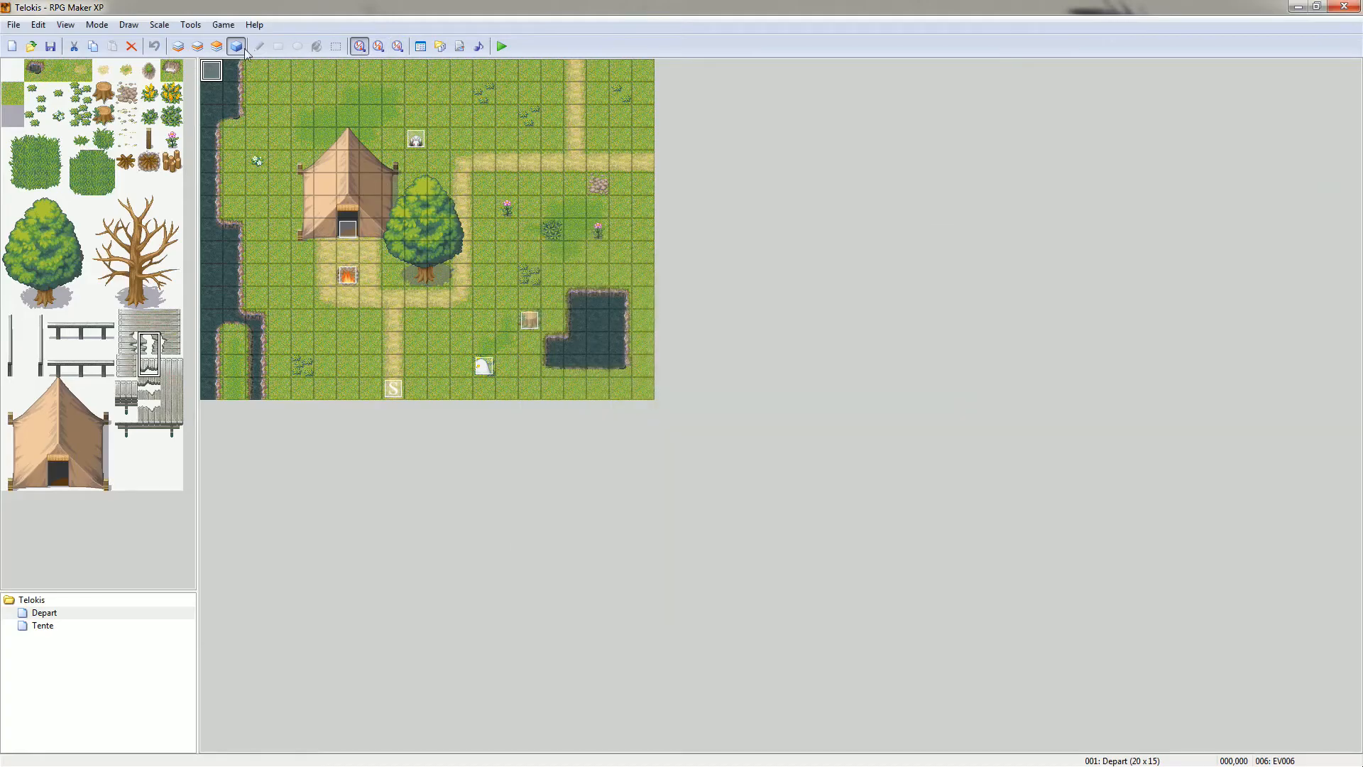
- Create an event on tile 002,002 of the Depart map with Stop Animation enabled and a glowing light graphic
double_click(253, 108)
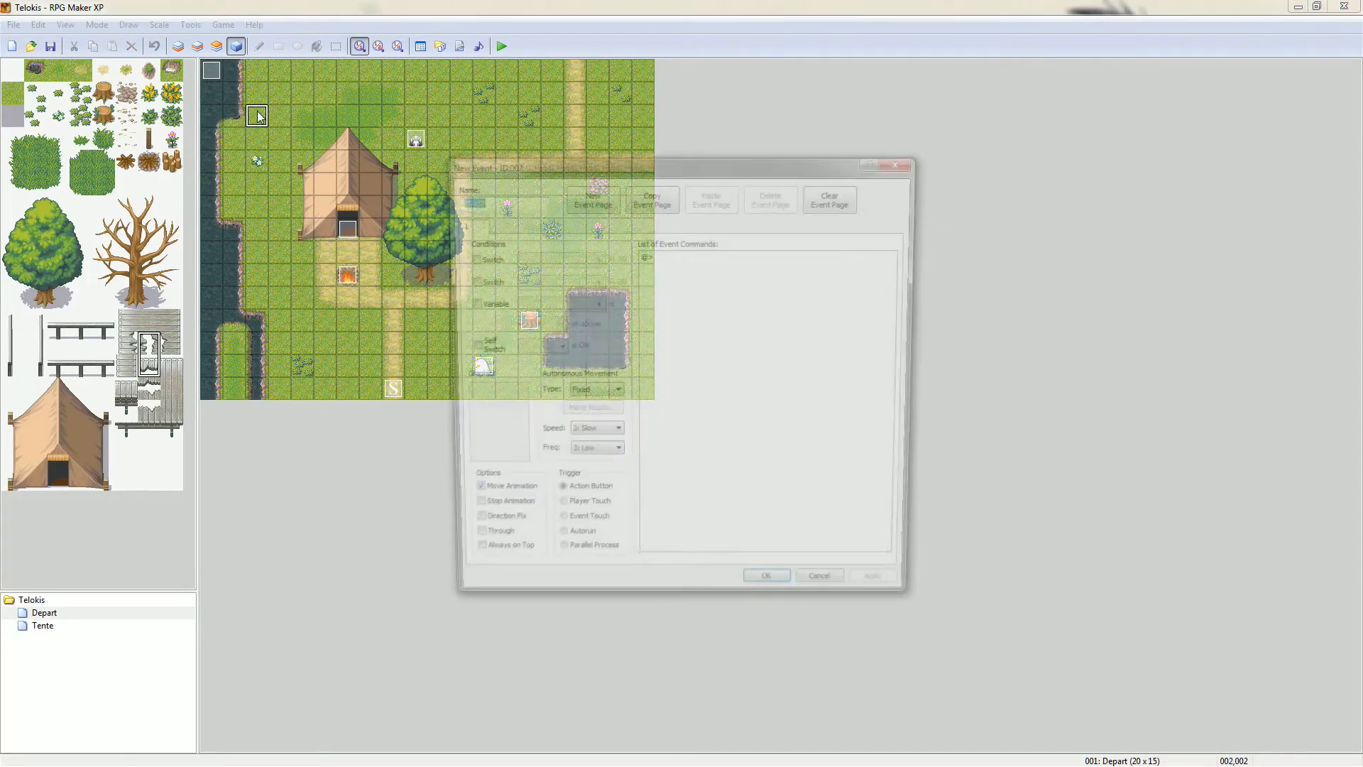
left_click(491, 513)
left_click(764, 393)
left_click(774, 596)
- Playtest a new game to check the light event on the foggy map, and close the game window
left_click(502, 46)
left_click(611, 420)
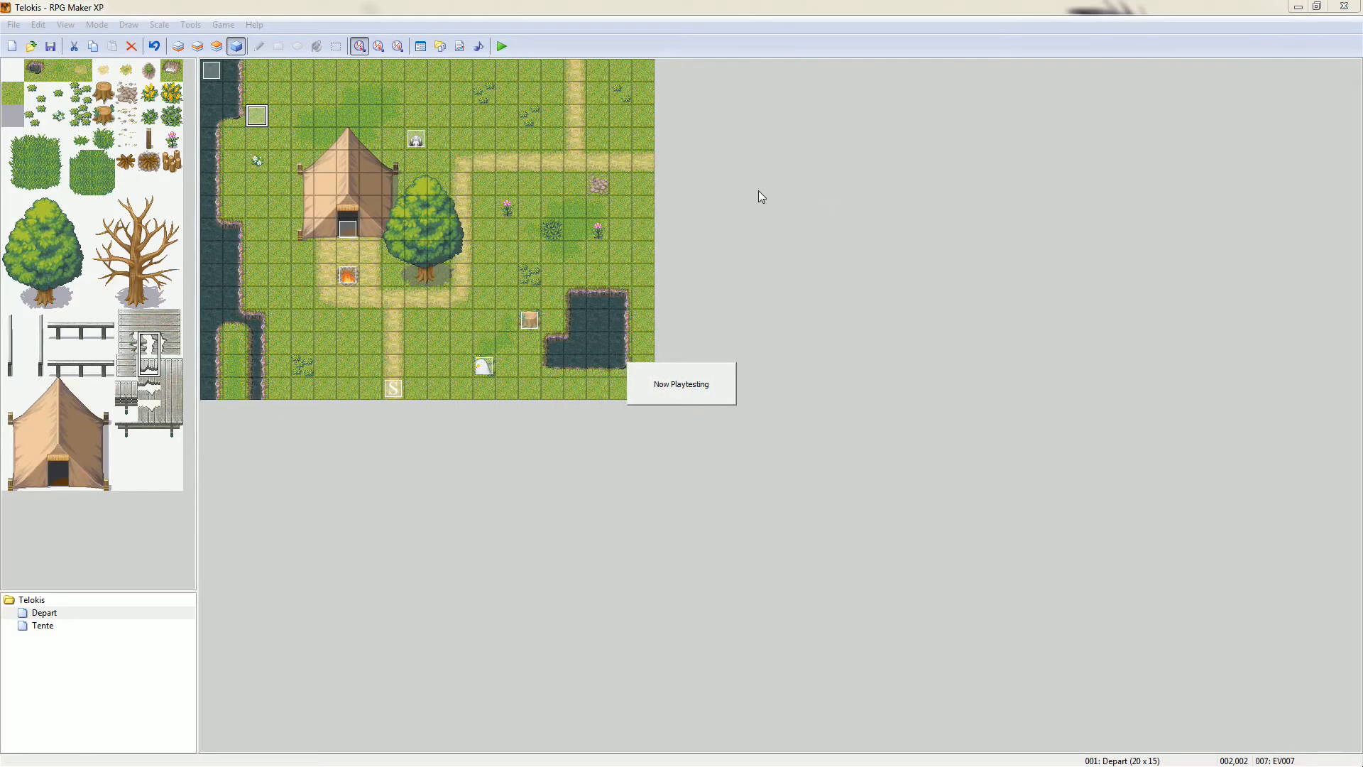
key("Return")
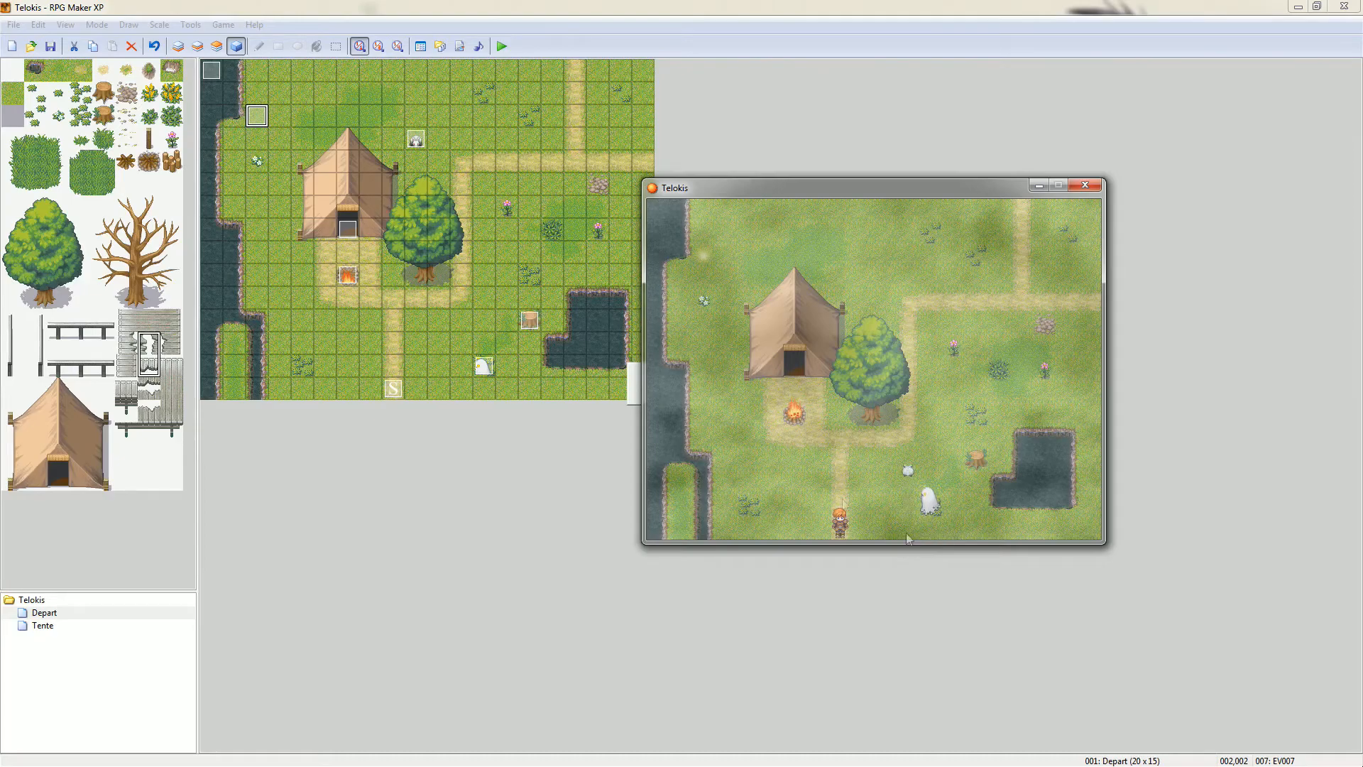
left_click(1085, 185)
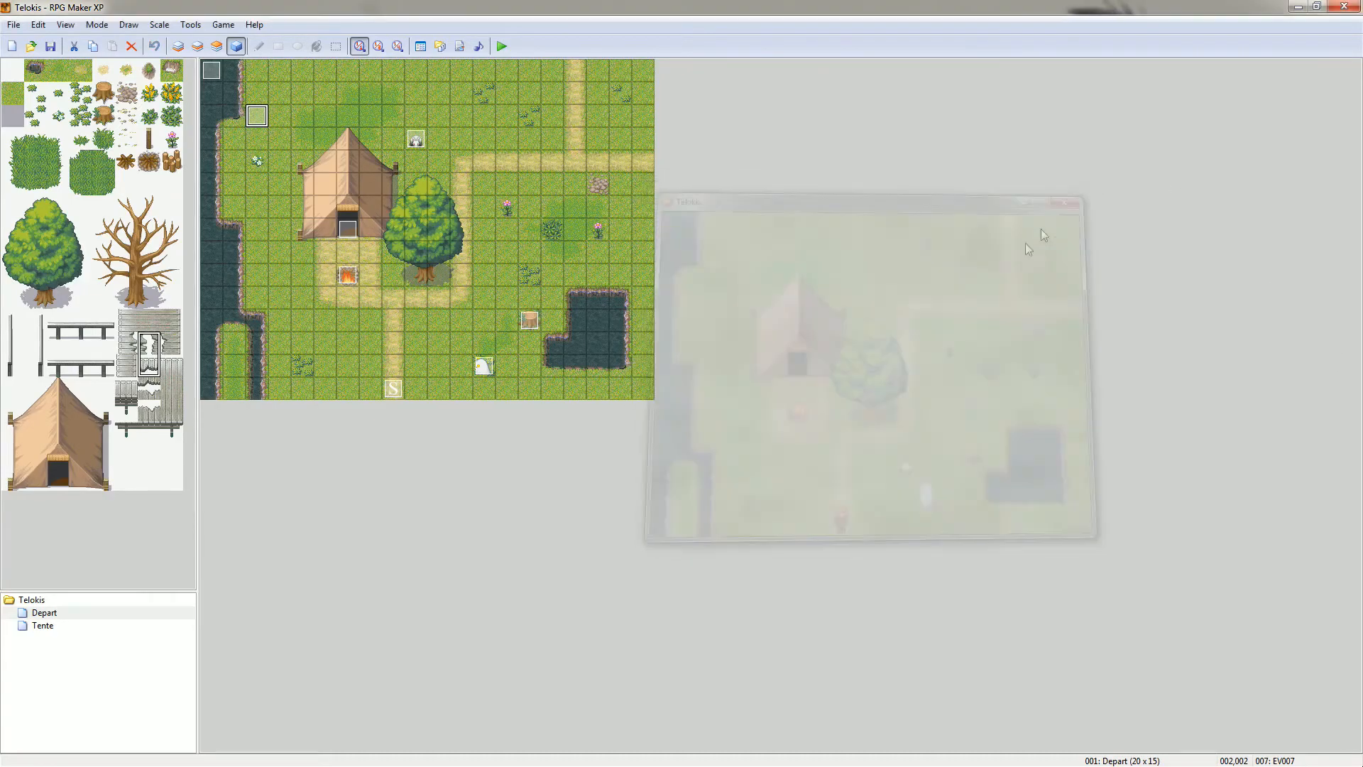